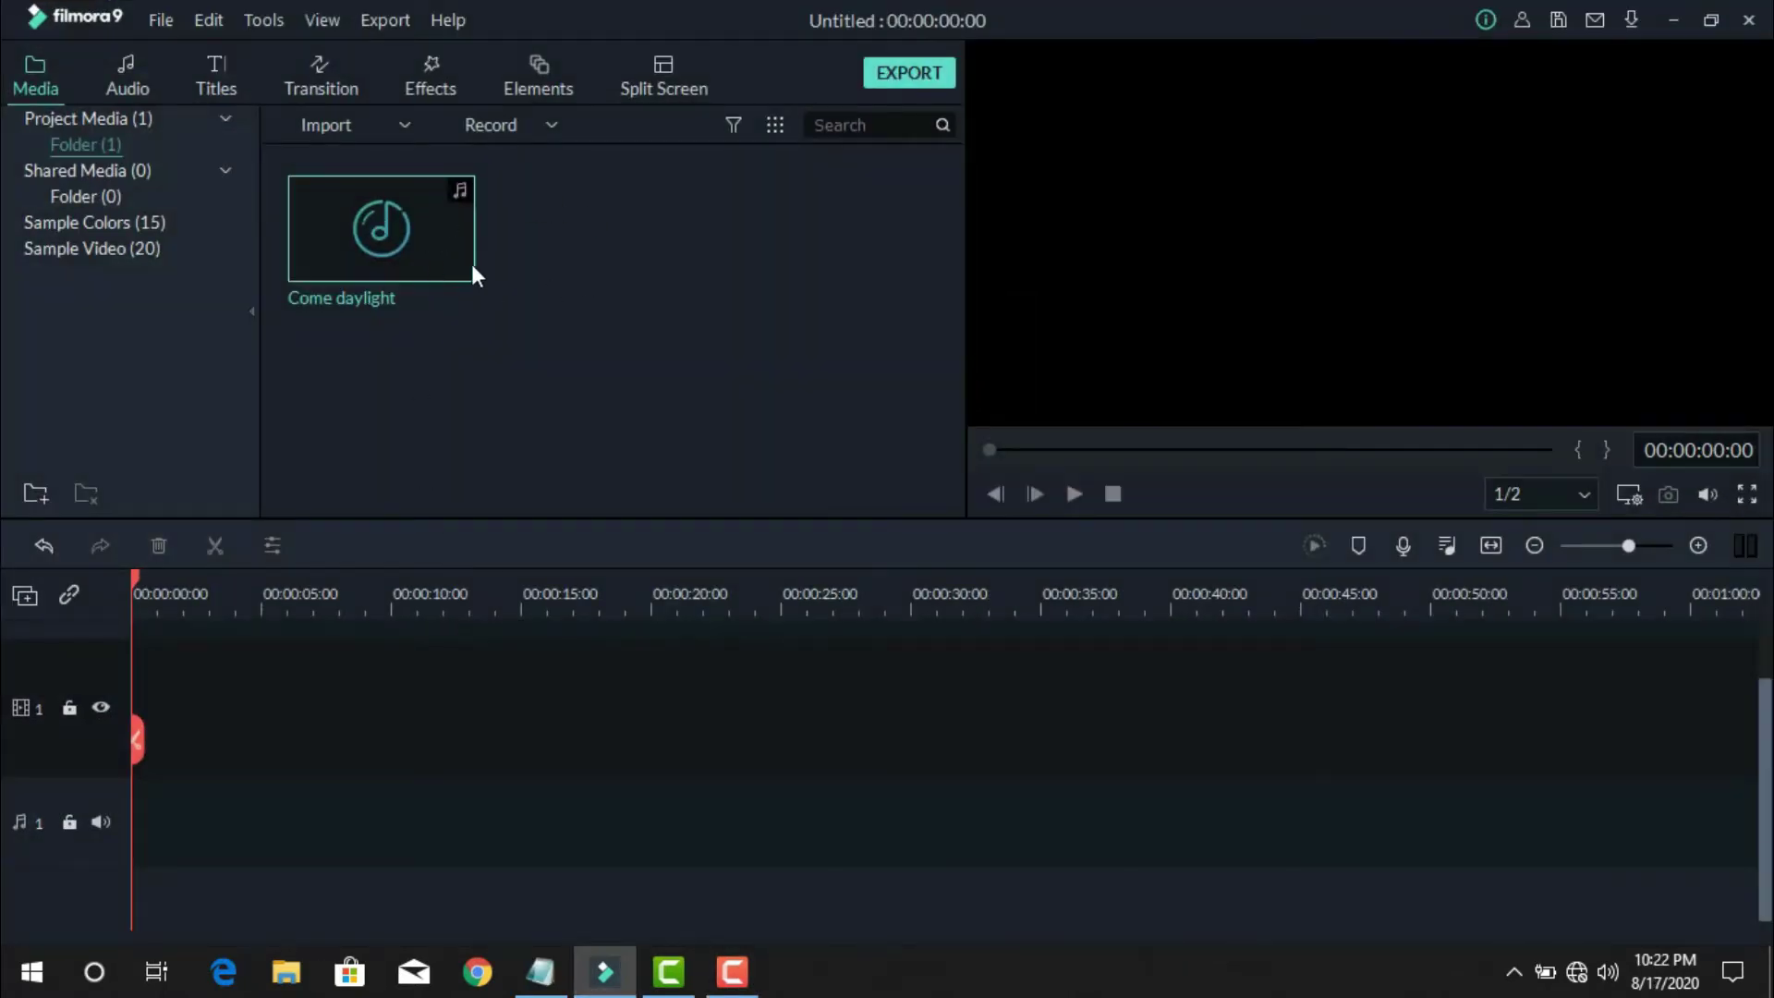
- Place the Come daylight song at the start of audio track 1
{"action": "left_click_drag", "start_coordinate": [450, 224], "coordinate": [143, 818]}
{"action": "left_click_drag", "start_coordinate": [835, 602], "coordinate": [1548, 552]}
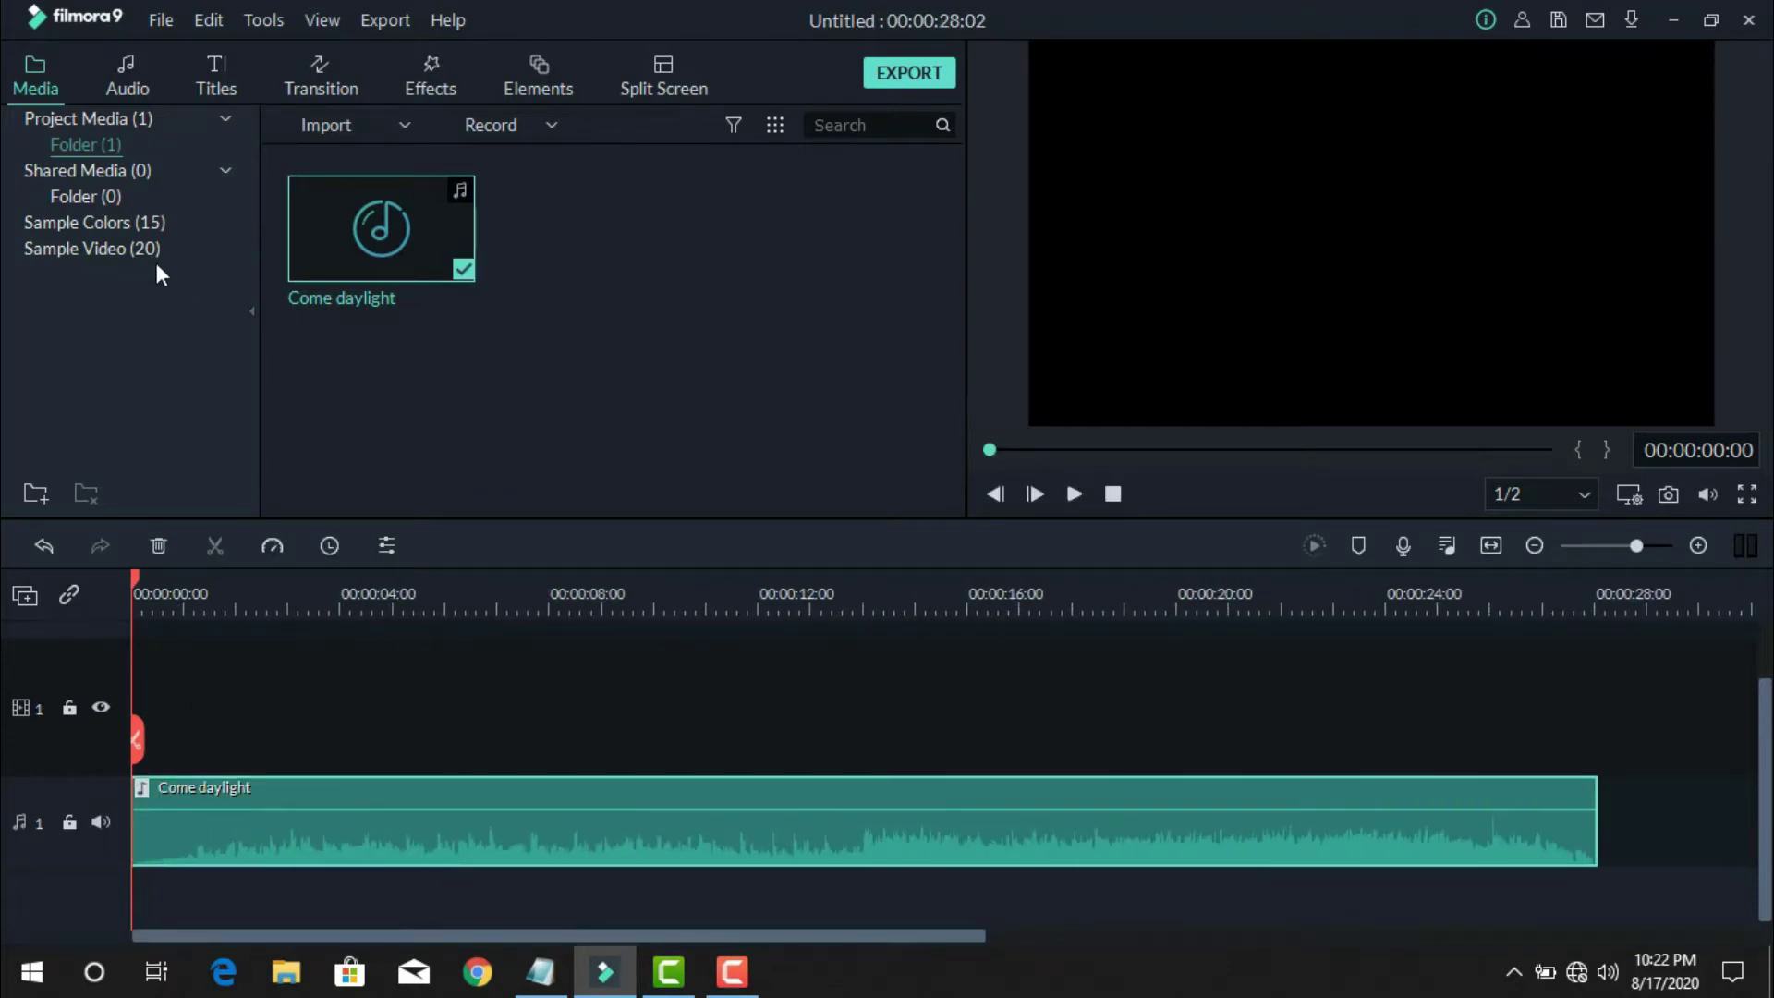
- Add a White sample colour clip at the start of video track 1 and extend it to about 13 seconds
{"action": "left_click", "coordinate": [126, 223]}
{"action": "left_click_drag", "start_coordinate": [639, 238], "coordinate": [162, 675]}
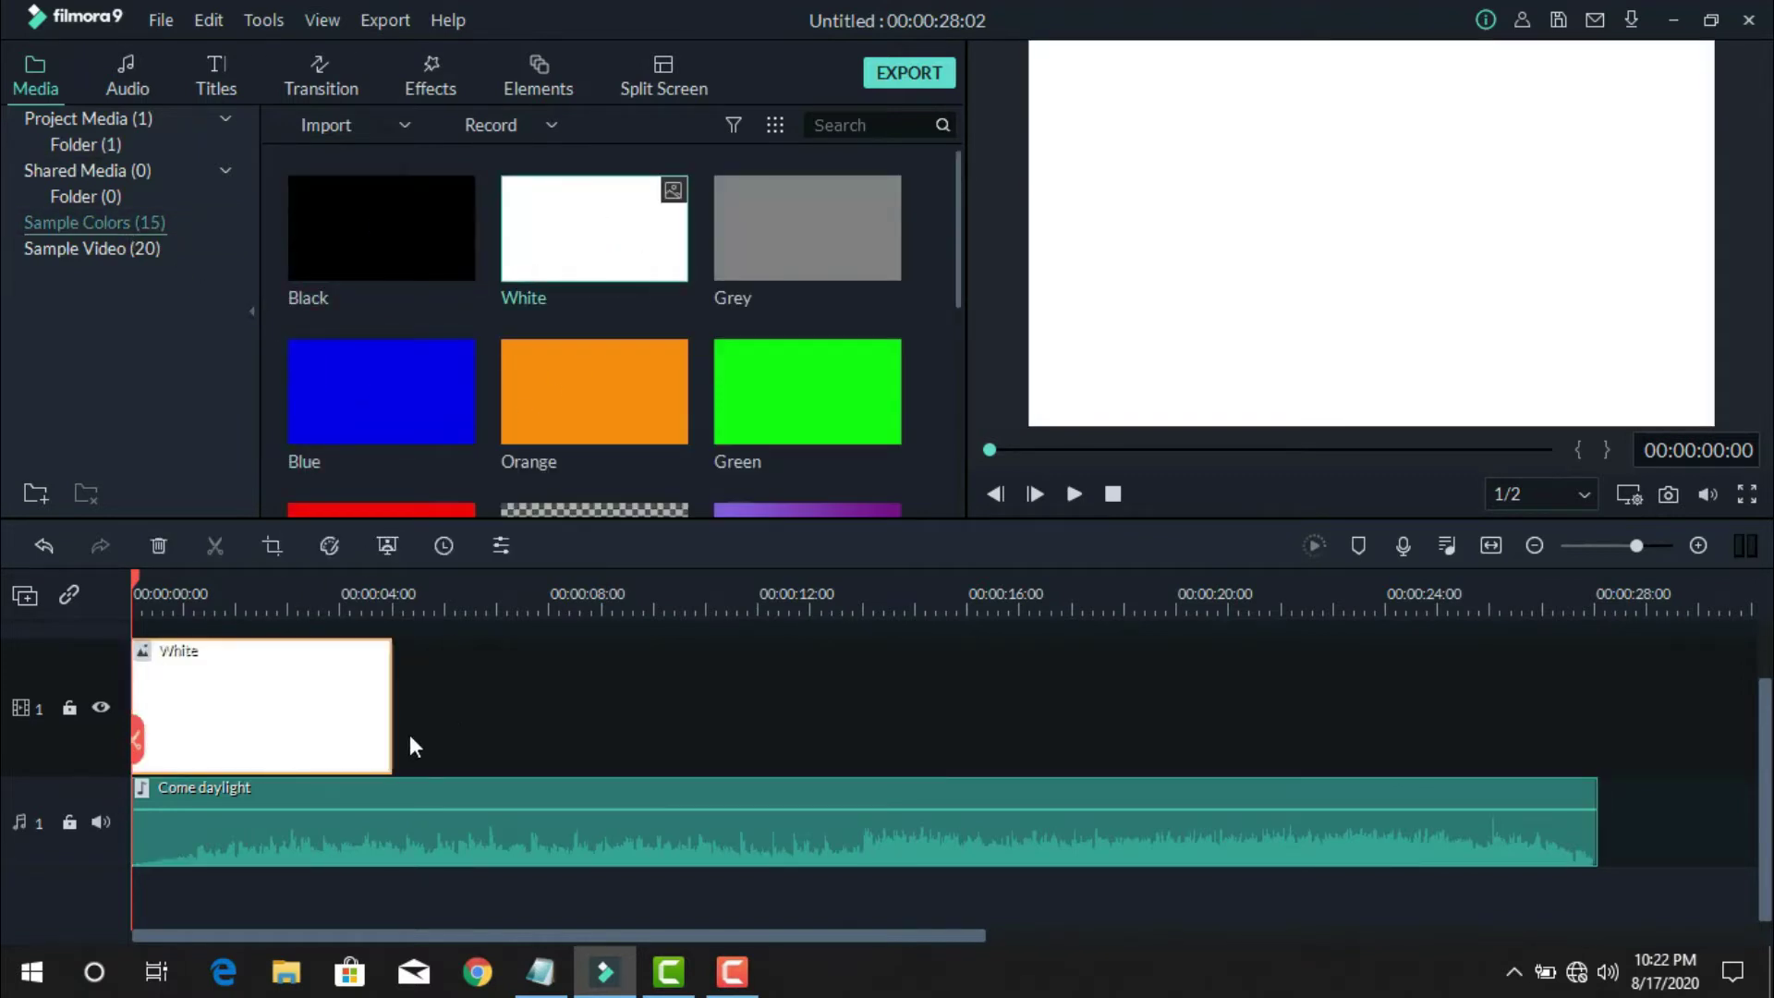
{"action": "left_click_drag", "start_coordinate": [388, 703], "coordinate": [825, 705]}
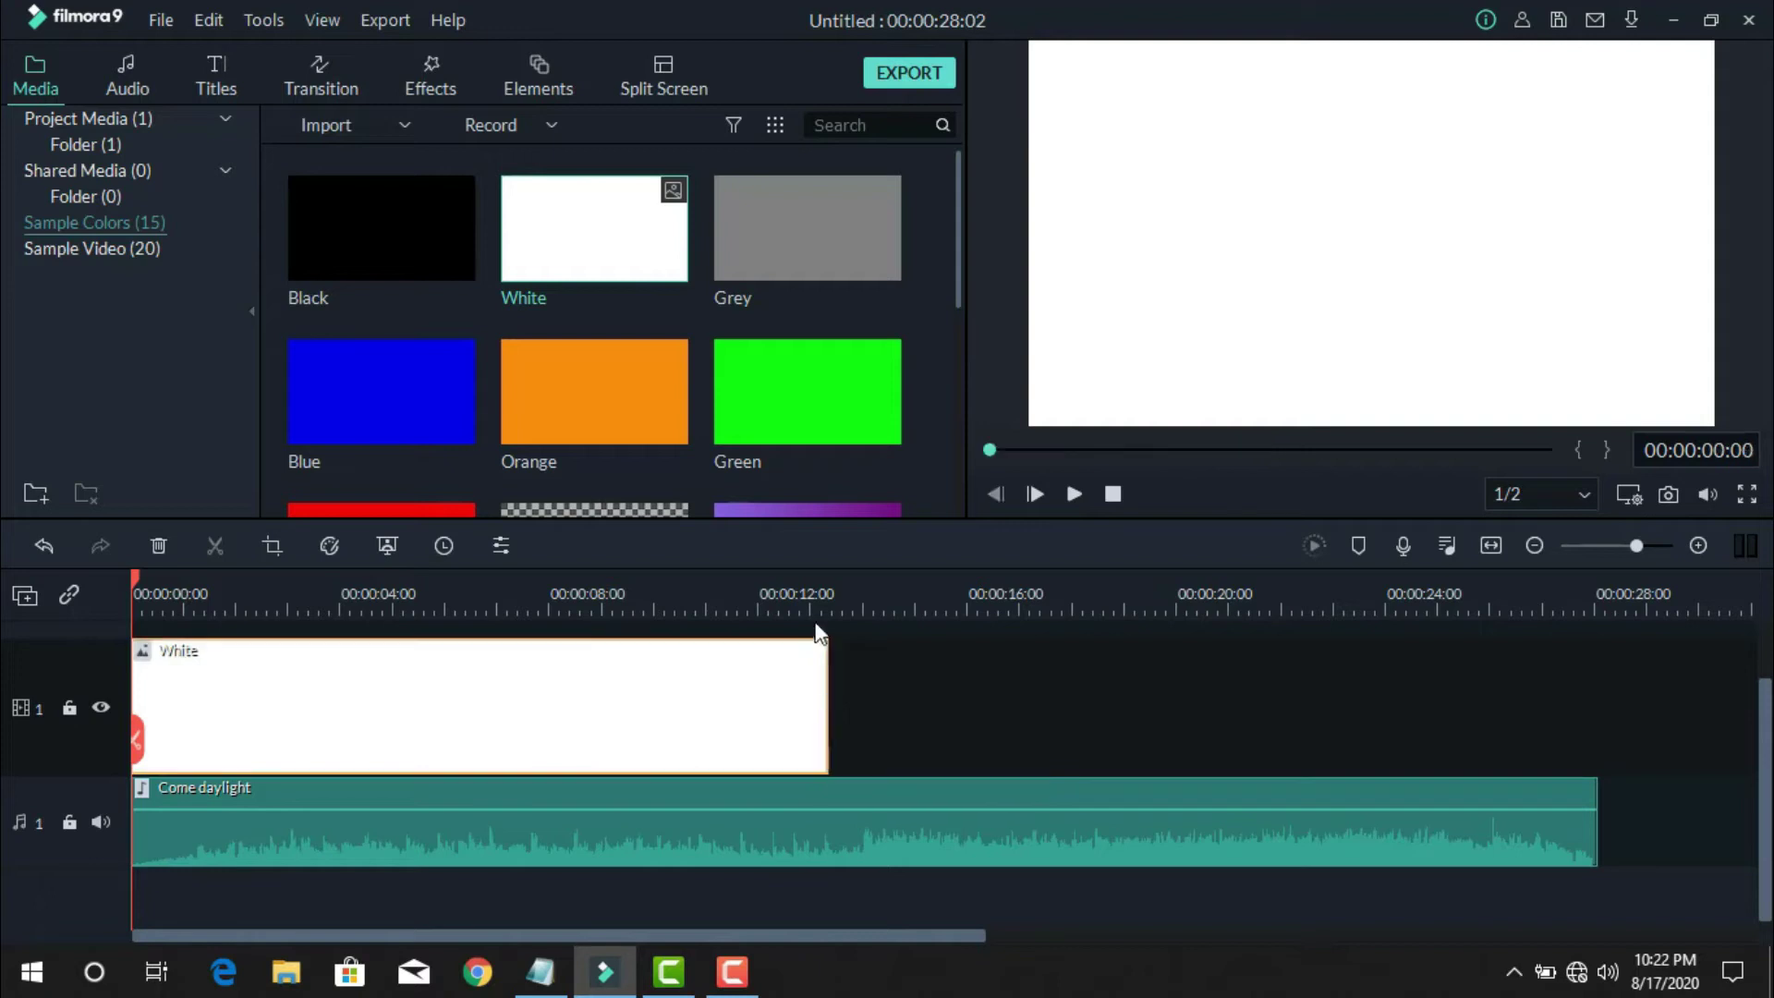
- Set the timeline track height to Small
{"action": "left_click", "coordinate": [18, 602]}
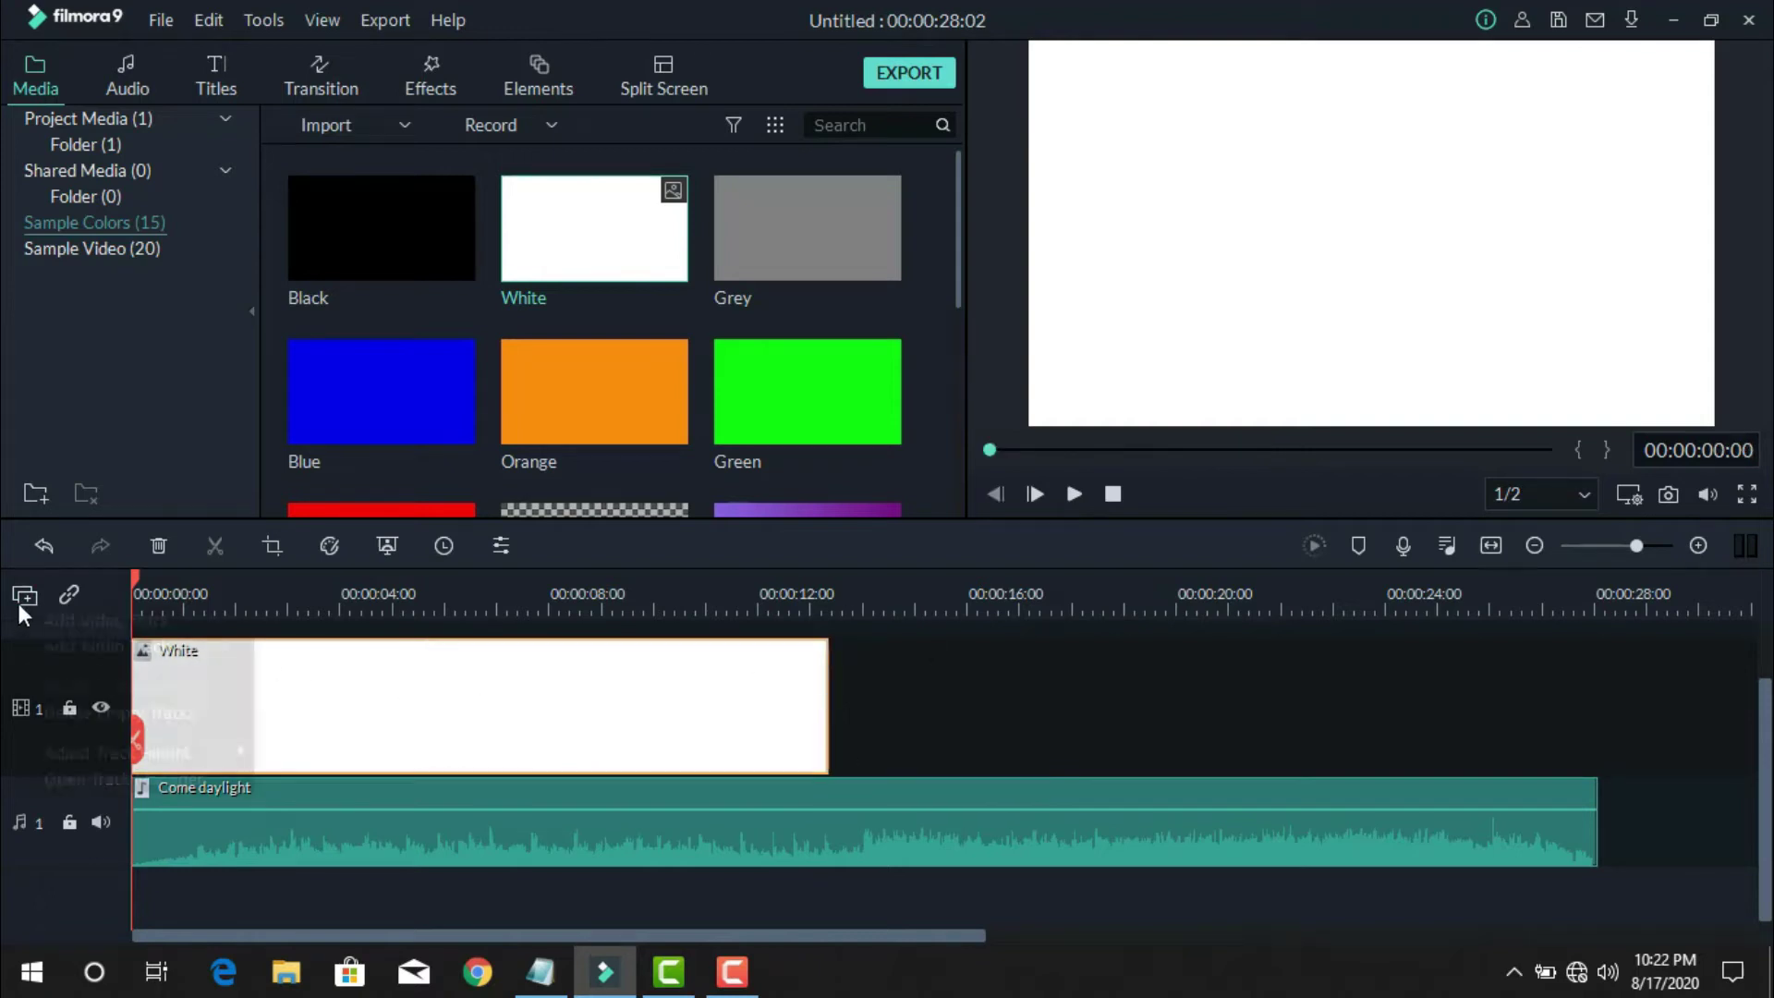
{"action": "mouse_move", "coordinate": [186, 760]}
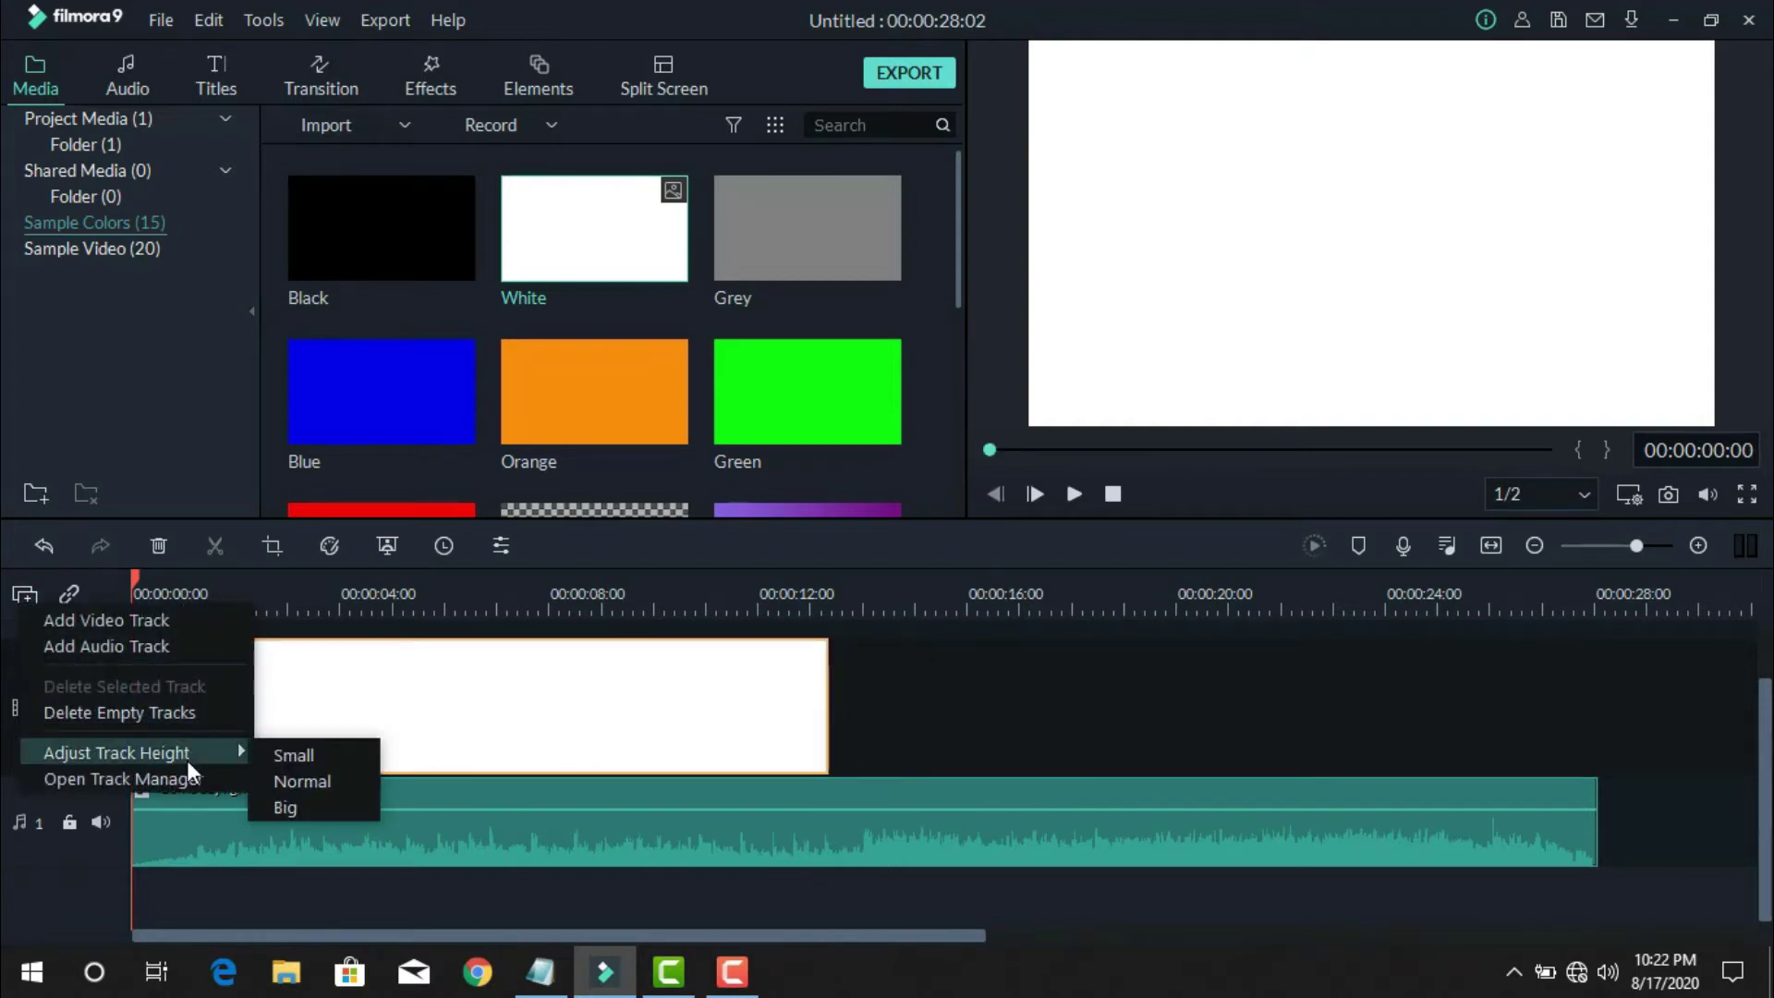
{"action": "left_click", "coordinate": [277, 759]}
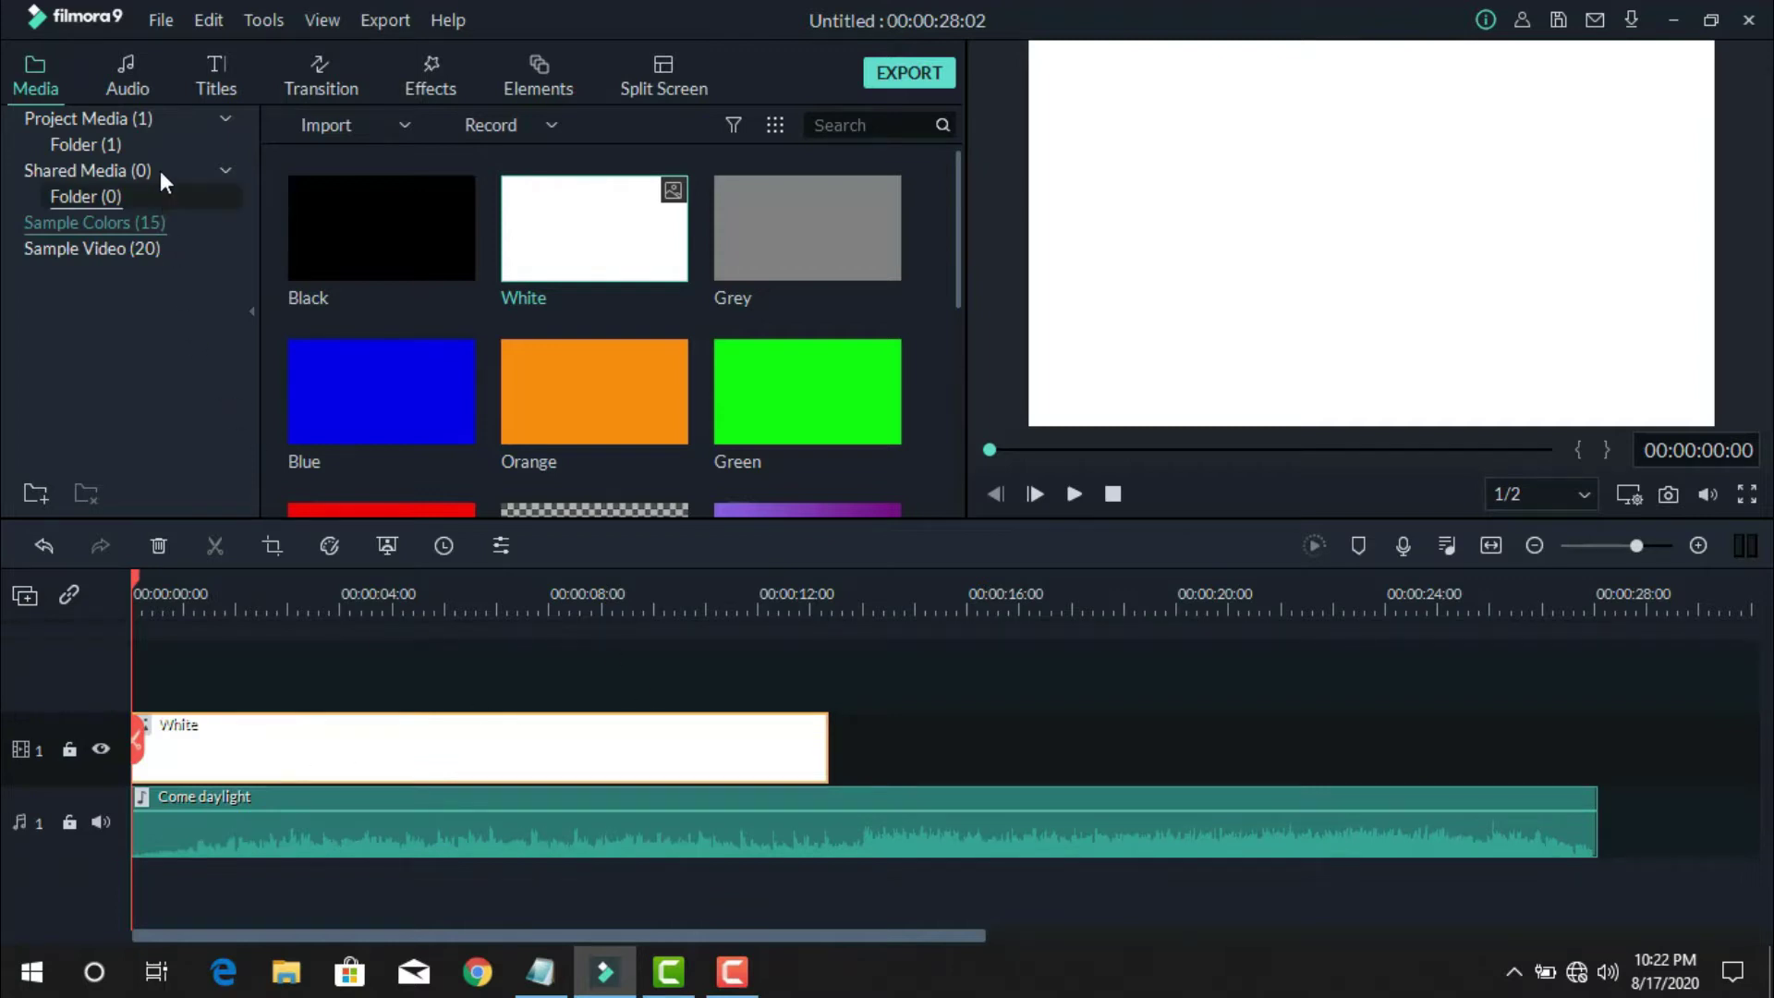
- Add a Default Title on video track 2 from the start and extend it to the end of the song
{"action": "left_click", "coordinate": [206, 64]}
{"action": "left_click_drag", "start_coordinate": [677, 234], "coordinate": [1596, 830]}
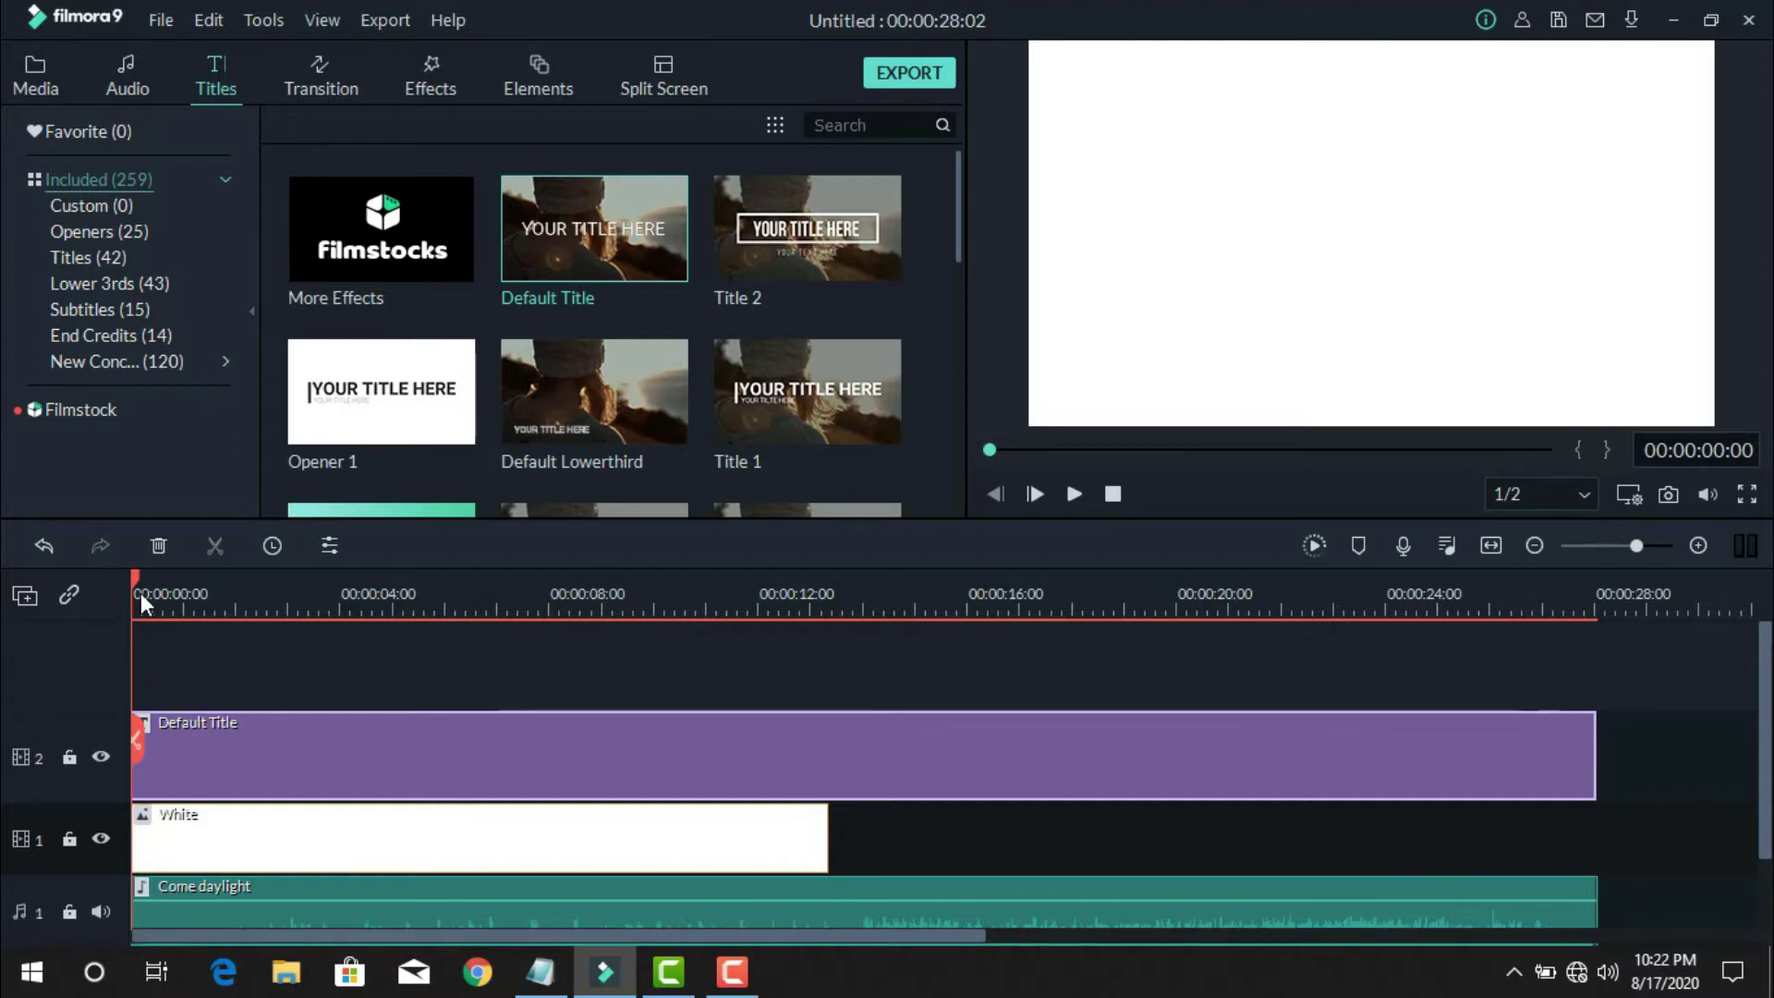
- Play the song from the start and split the title clip at 00:00:04:24 and again at about 7.6 seconds
{"action": "left_click", "coordinate": [1073, 495]}
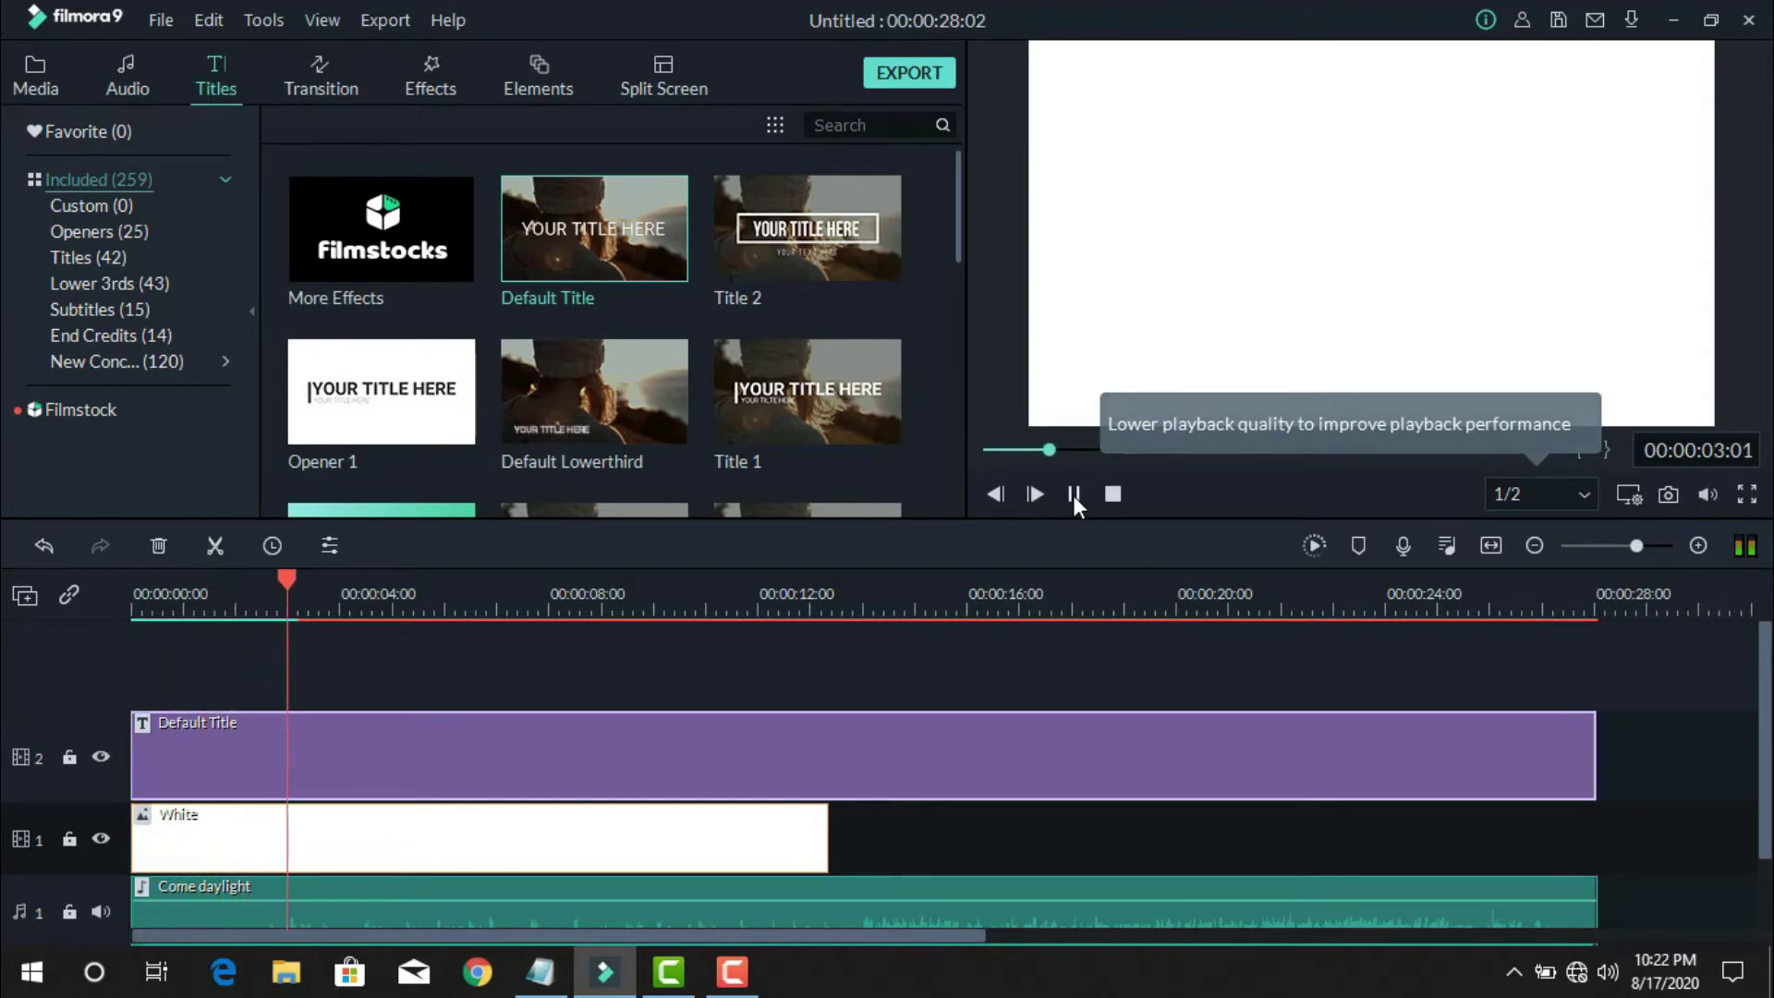
{"action": "left_click", "coordinate": [1072, 495]}
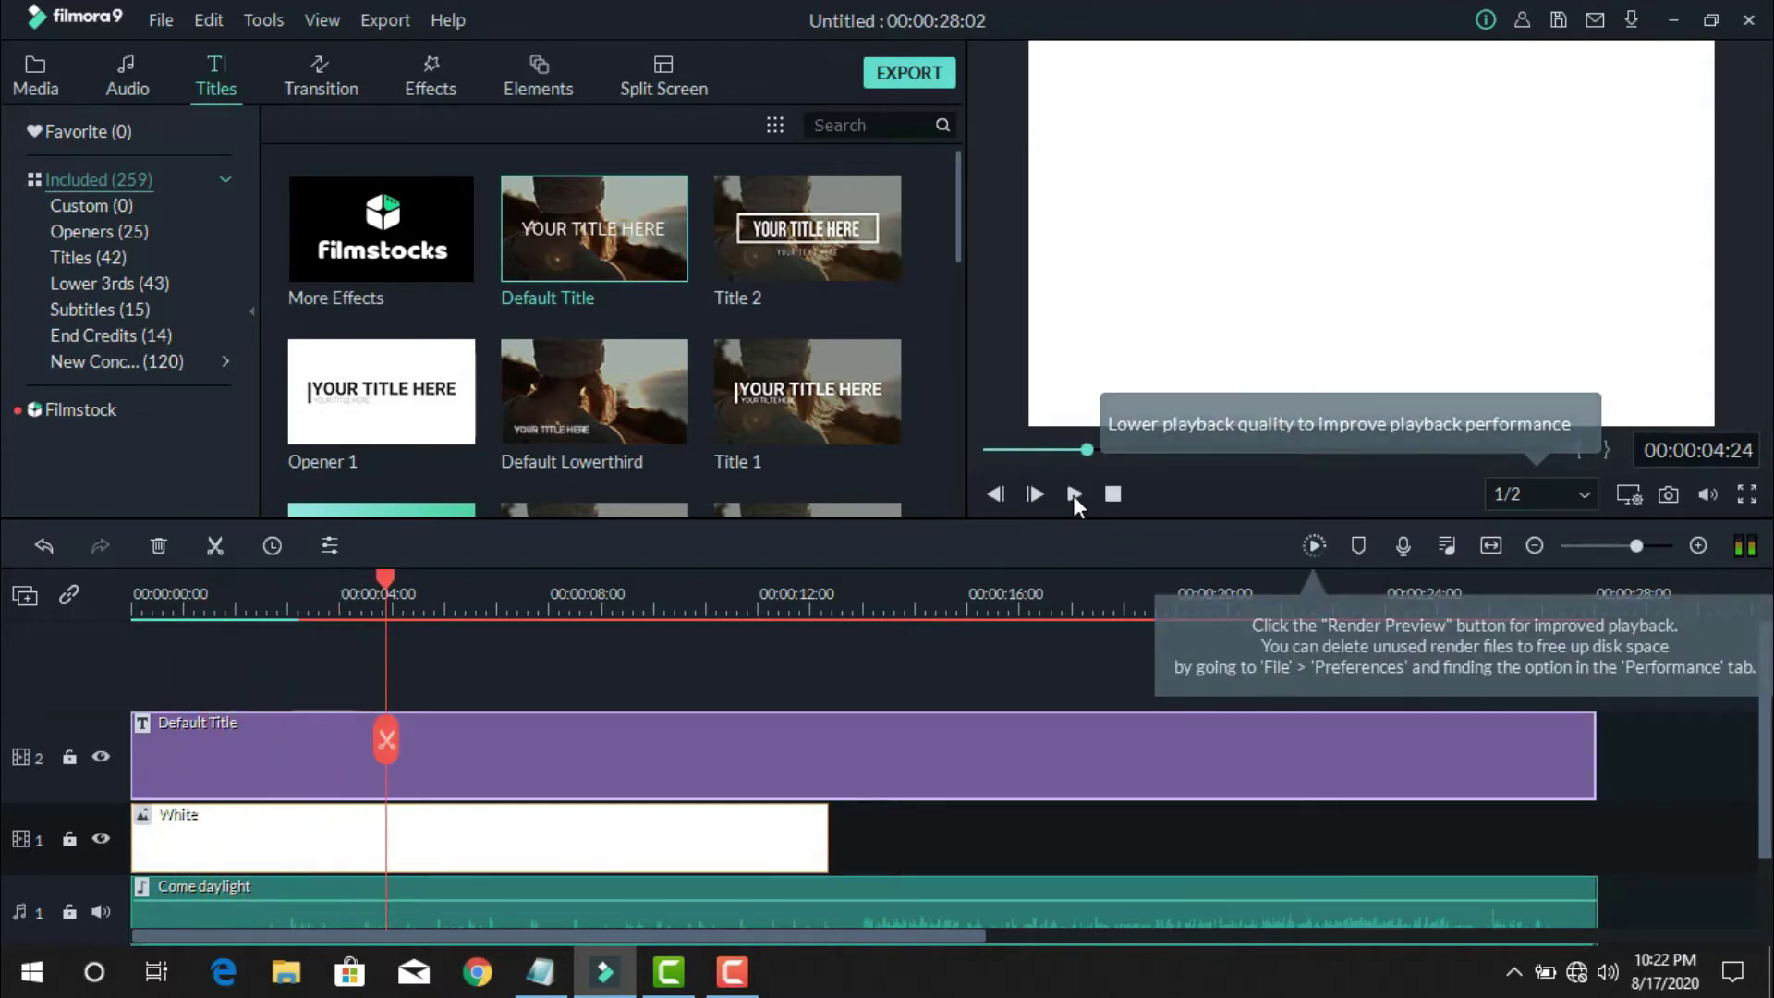
{"action": "left_click", "coordinate": [214, 552]}
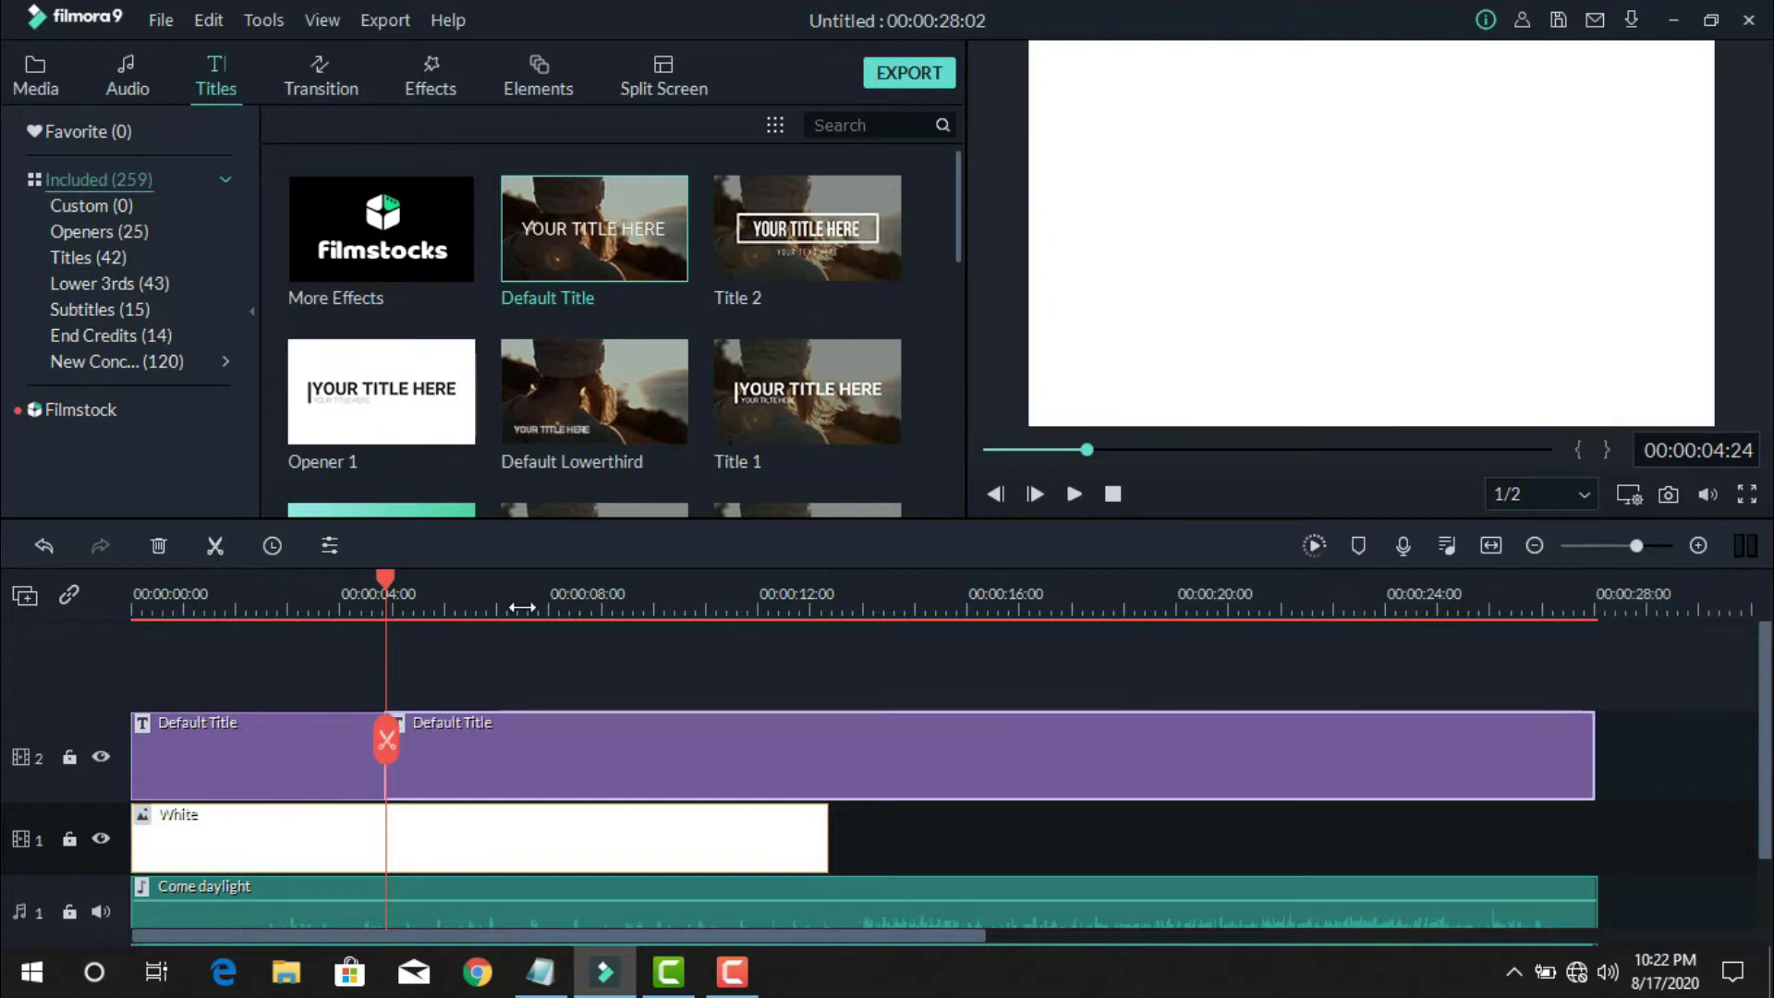
{"action": "key", "text": "space"}
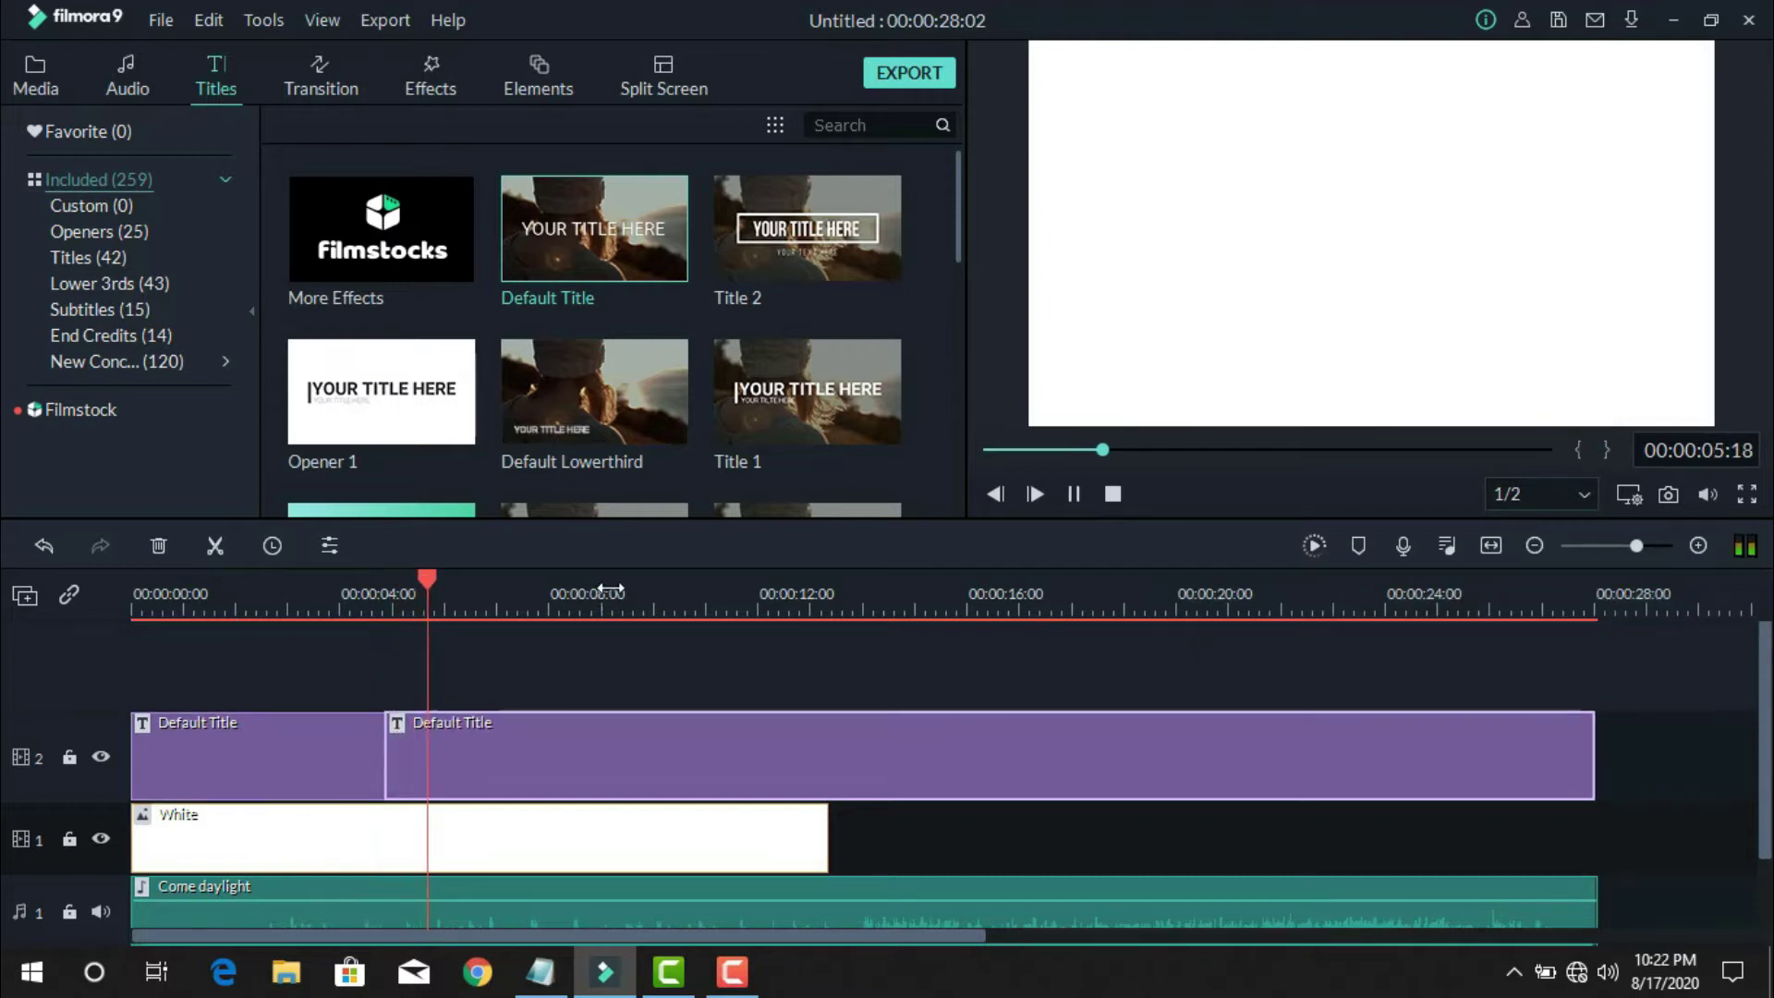
{"action": "key", "text": "space"}
{"action": "left_click", "coordinate": [217, 546]}
- Continue playback and split the last title clip at about 11 seconds and at about 14 seconds
{"action": "key", "text": "space"}
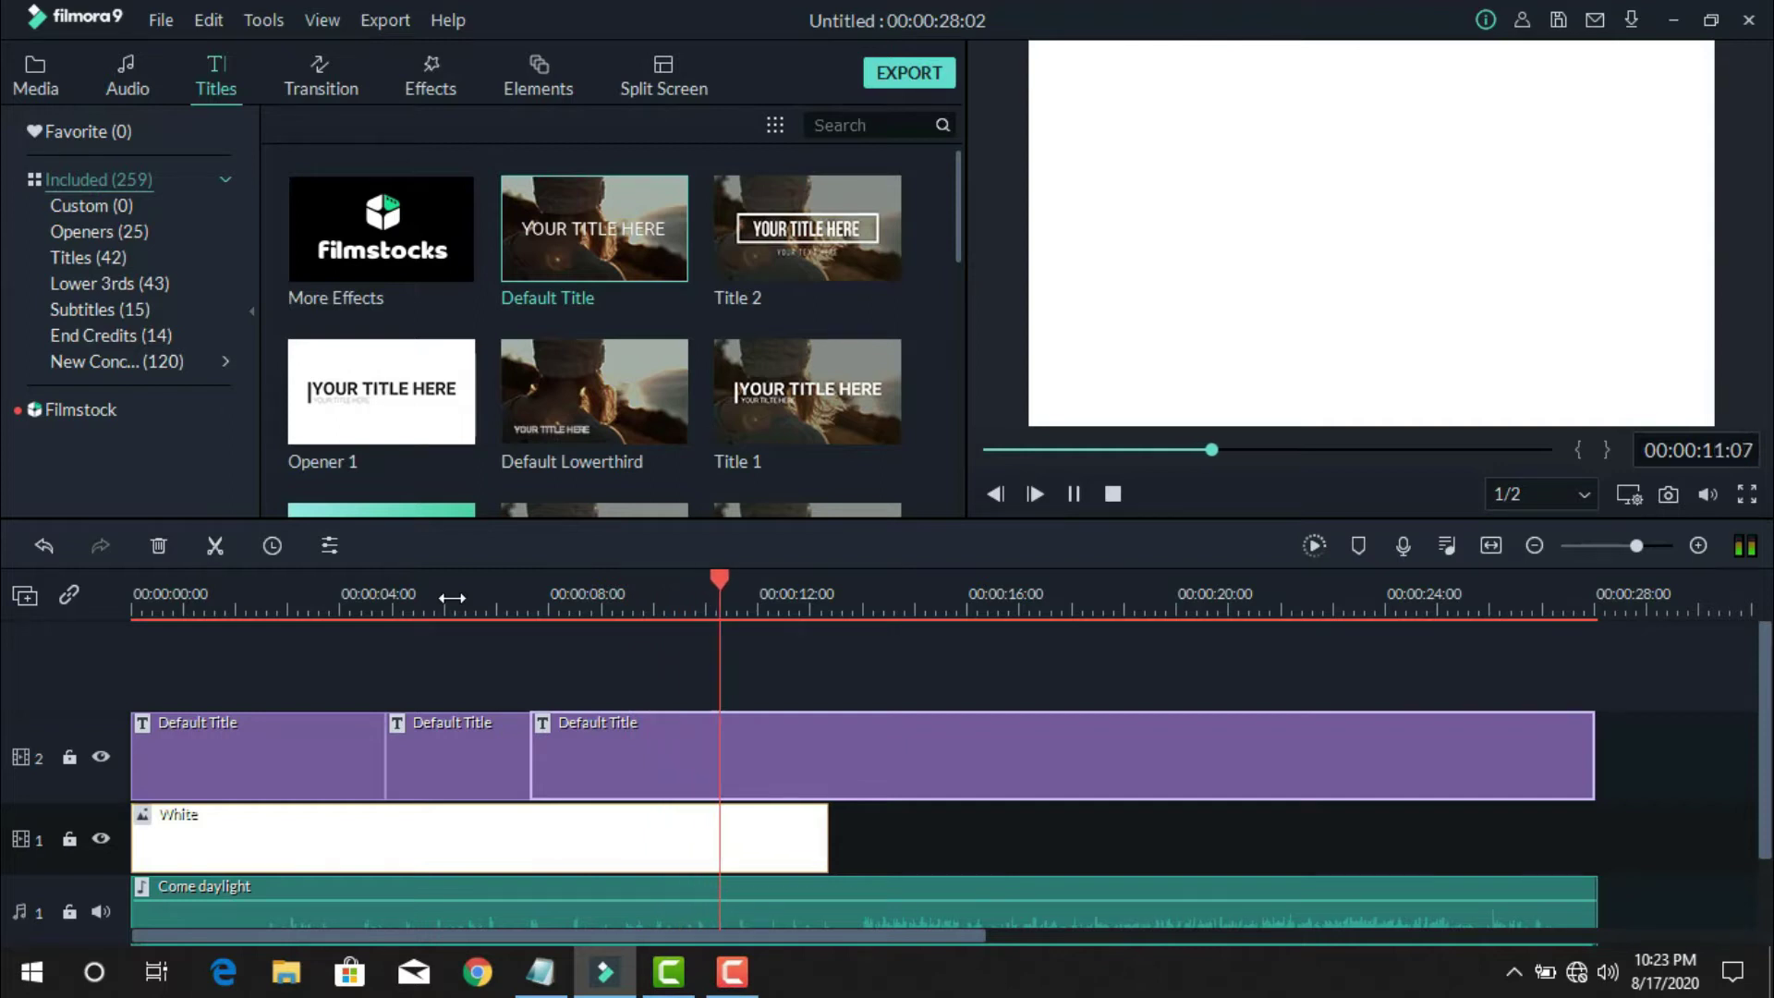
{"action": "key", "text": "space"}
{"action": "left_click", "coordinate": [218, 557]}
{"action": "key", "text": "space"}
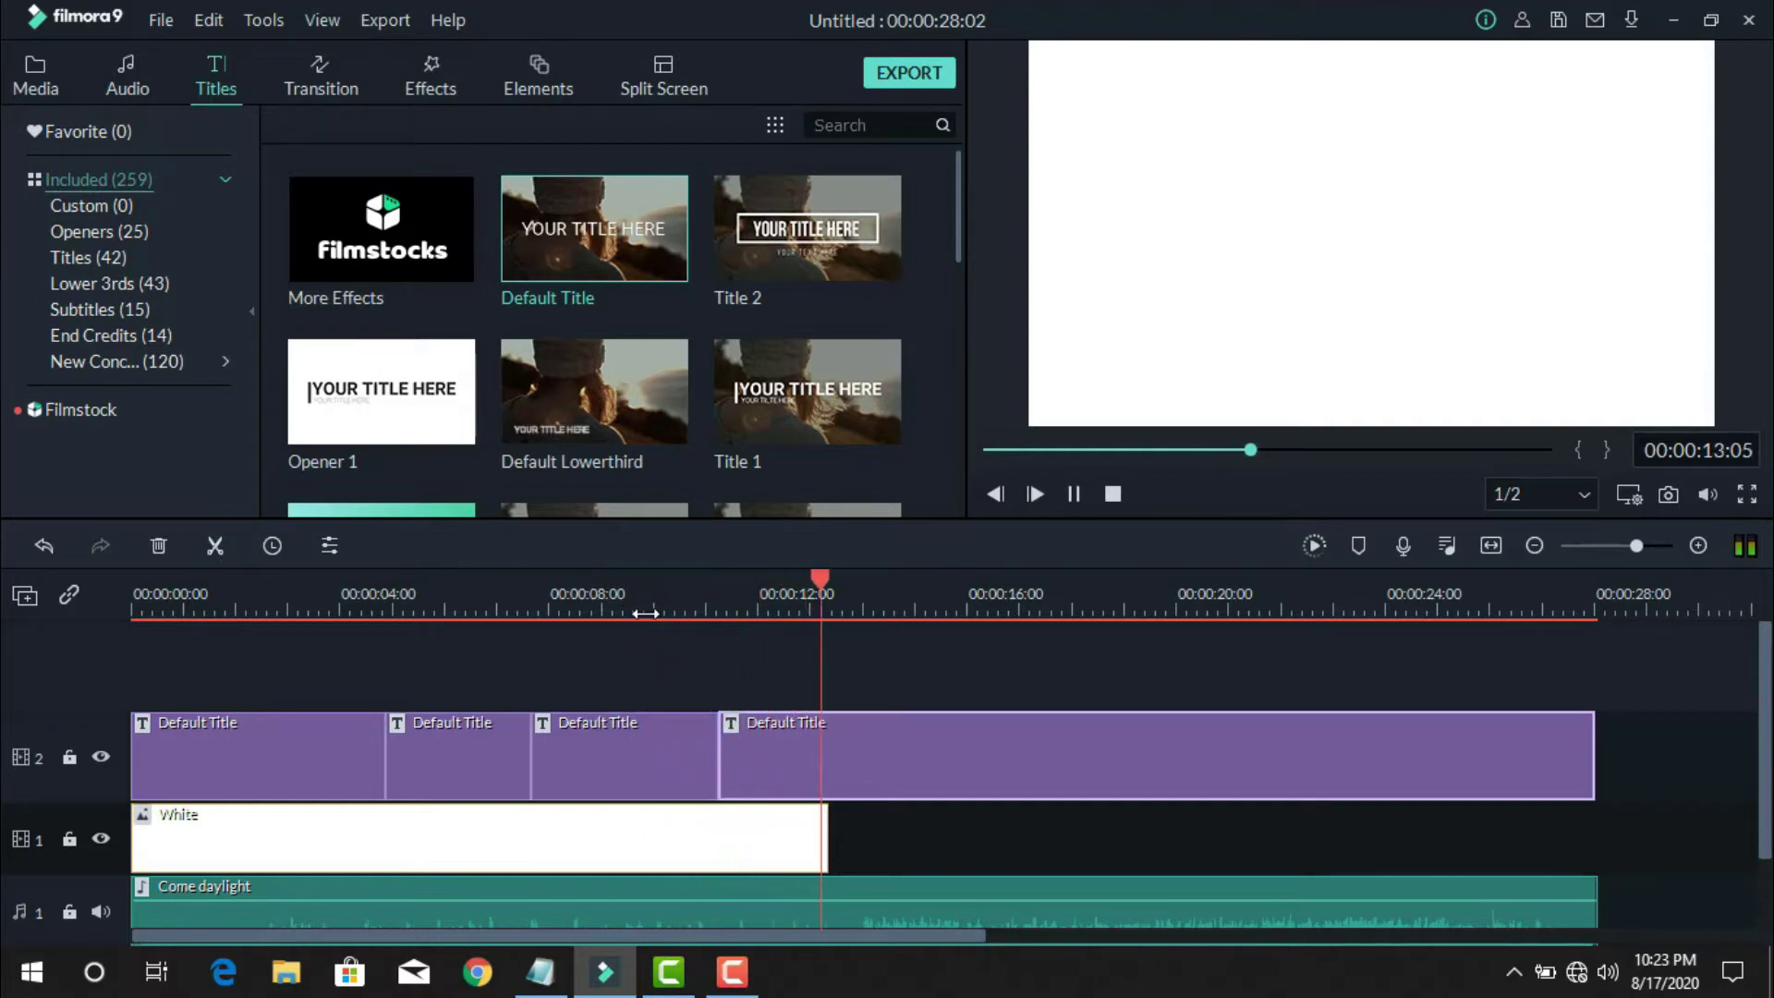
{"action": "key", "text": "space"}
{"action": "left_click", "coordinate": [222, 551]}
- Continue playback and split the last title clip at 00:00:18:02 and at 00:00:19:16
{"action": "key", "text": "space"}
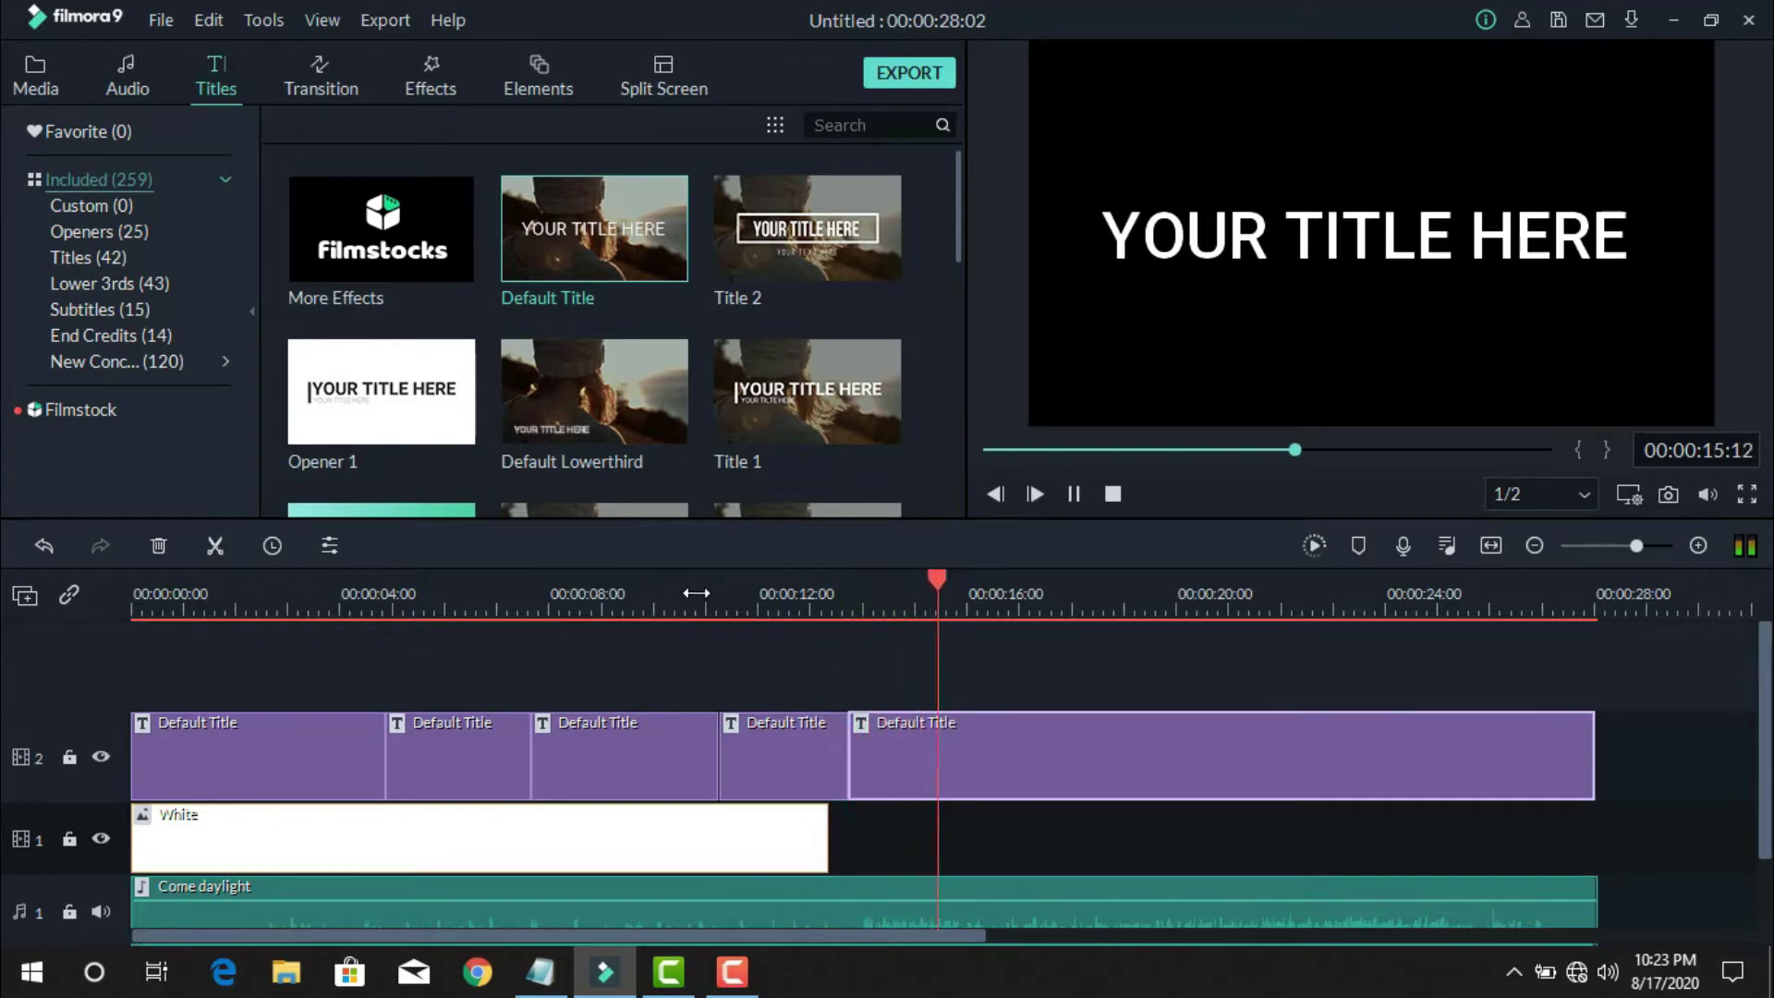
{"action": "left_click", "coordinate": [214, 546]}
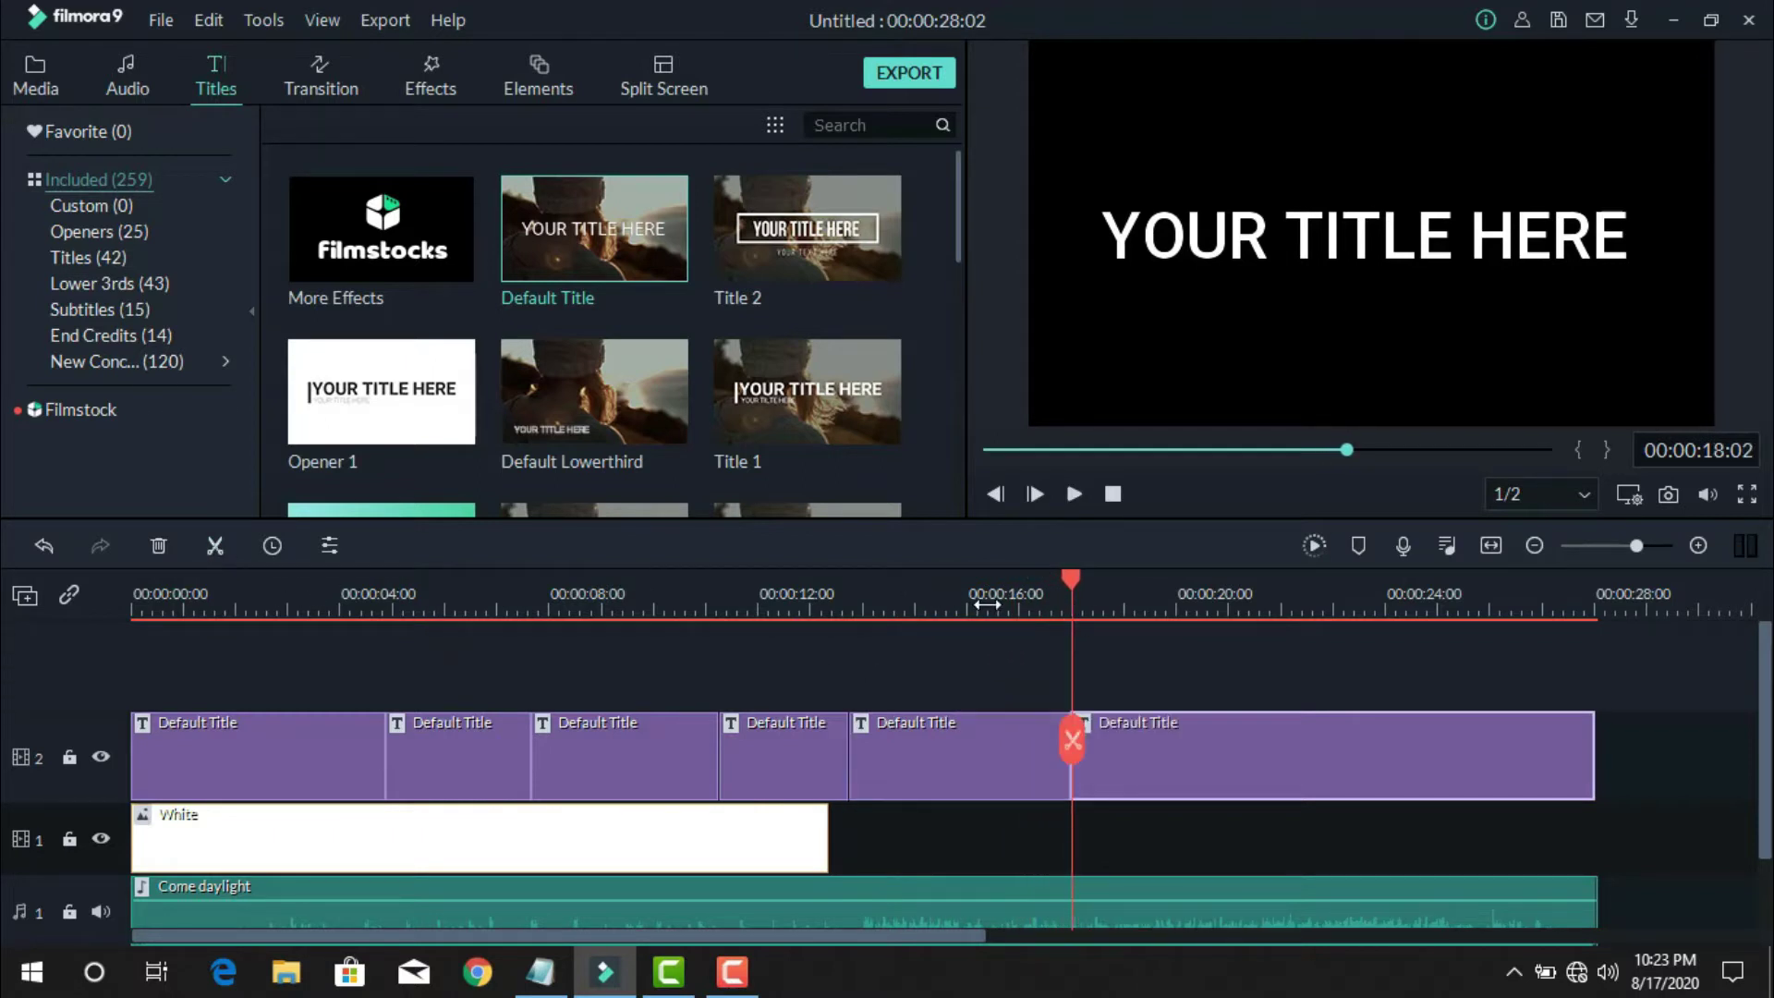
{"action": "key", "text": "space"}
{"action": "key", "text": "space"}
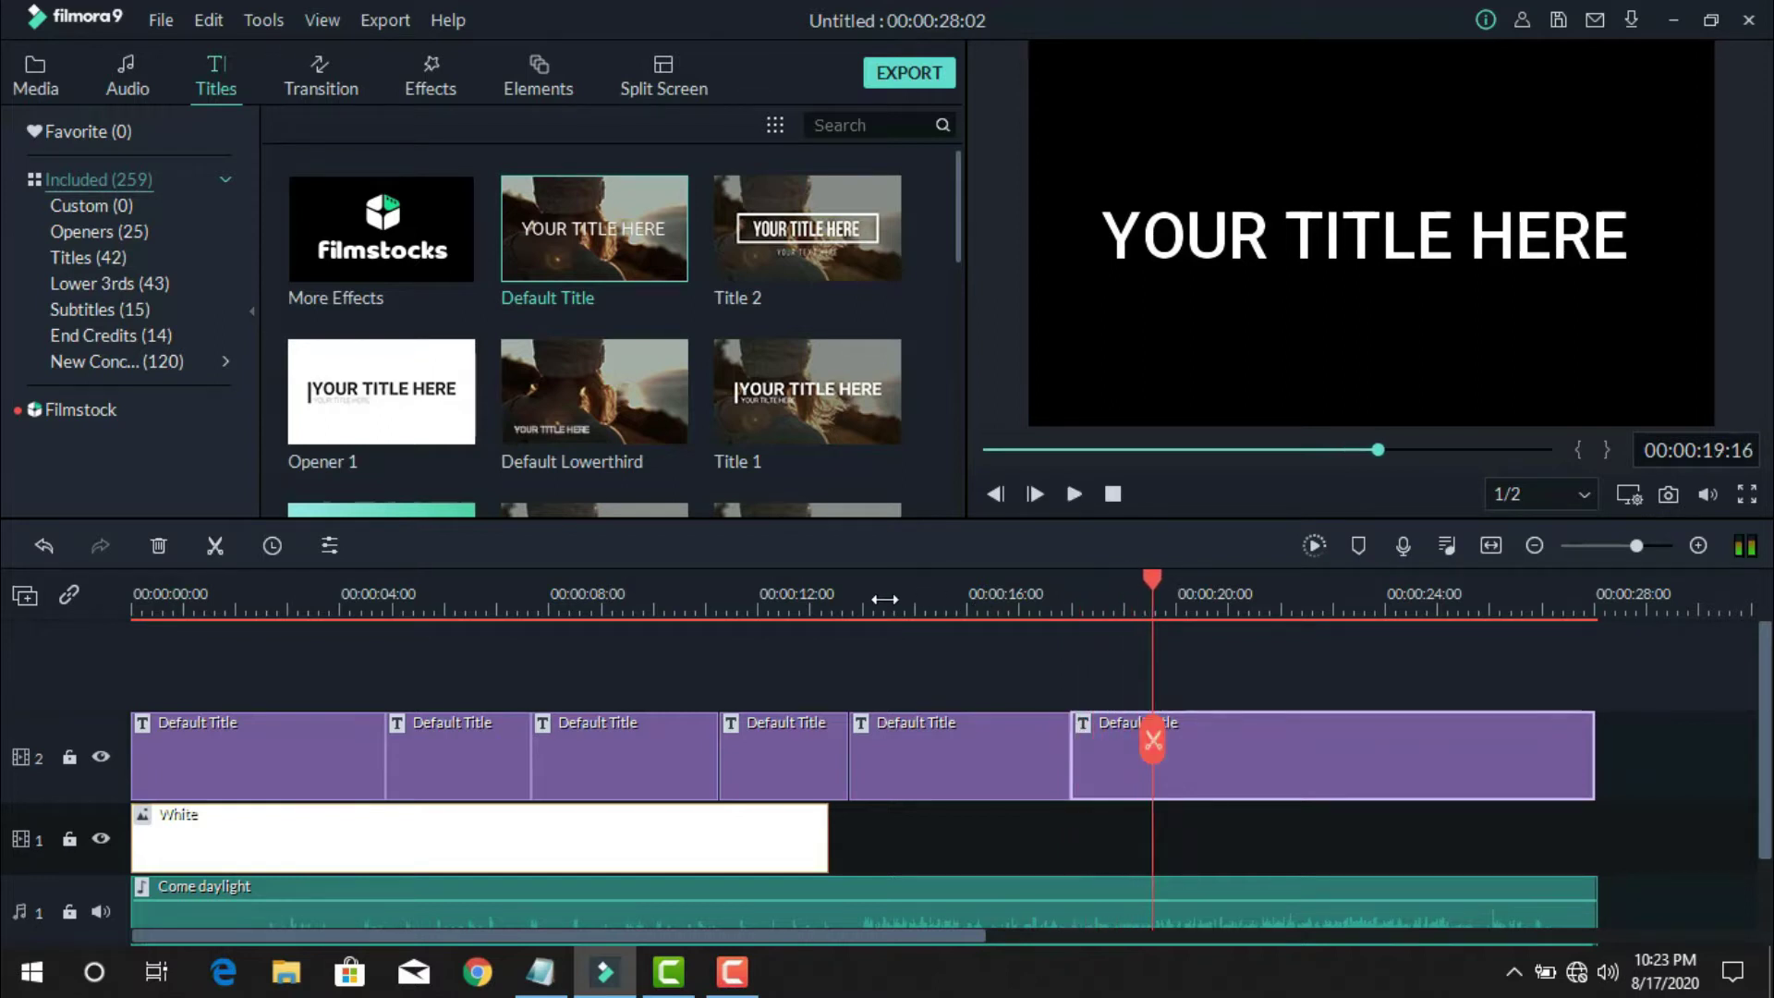
{"action": "left_click", "coordinate": [222, 545]}
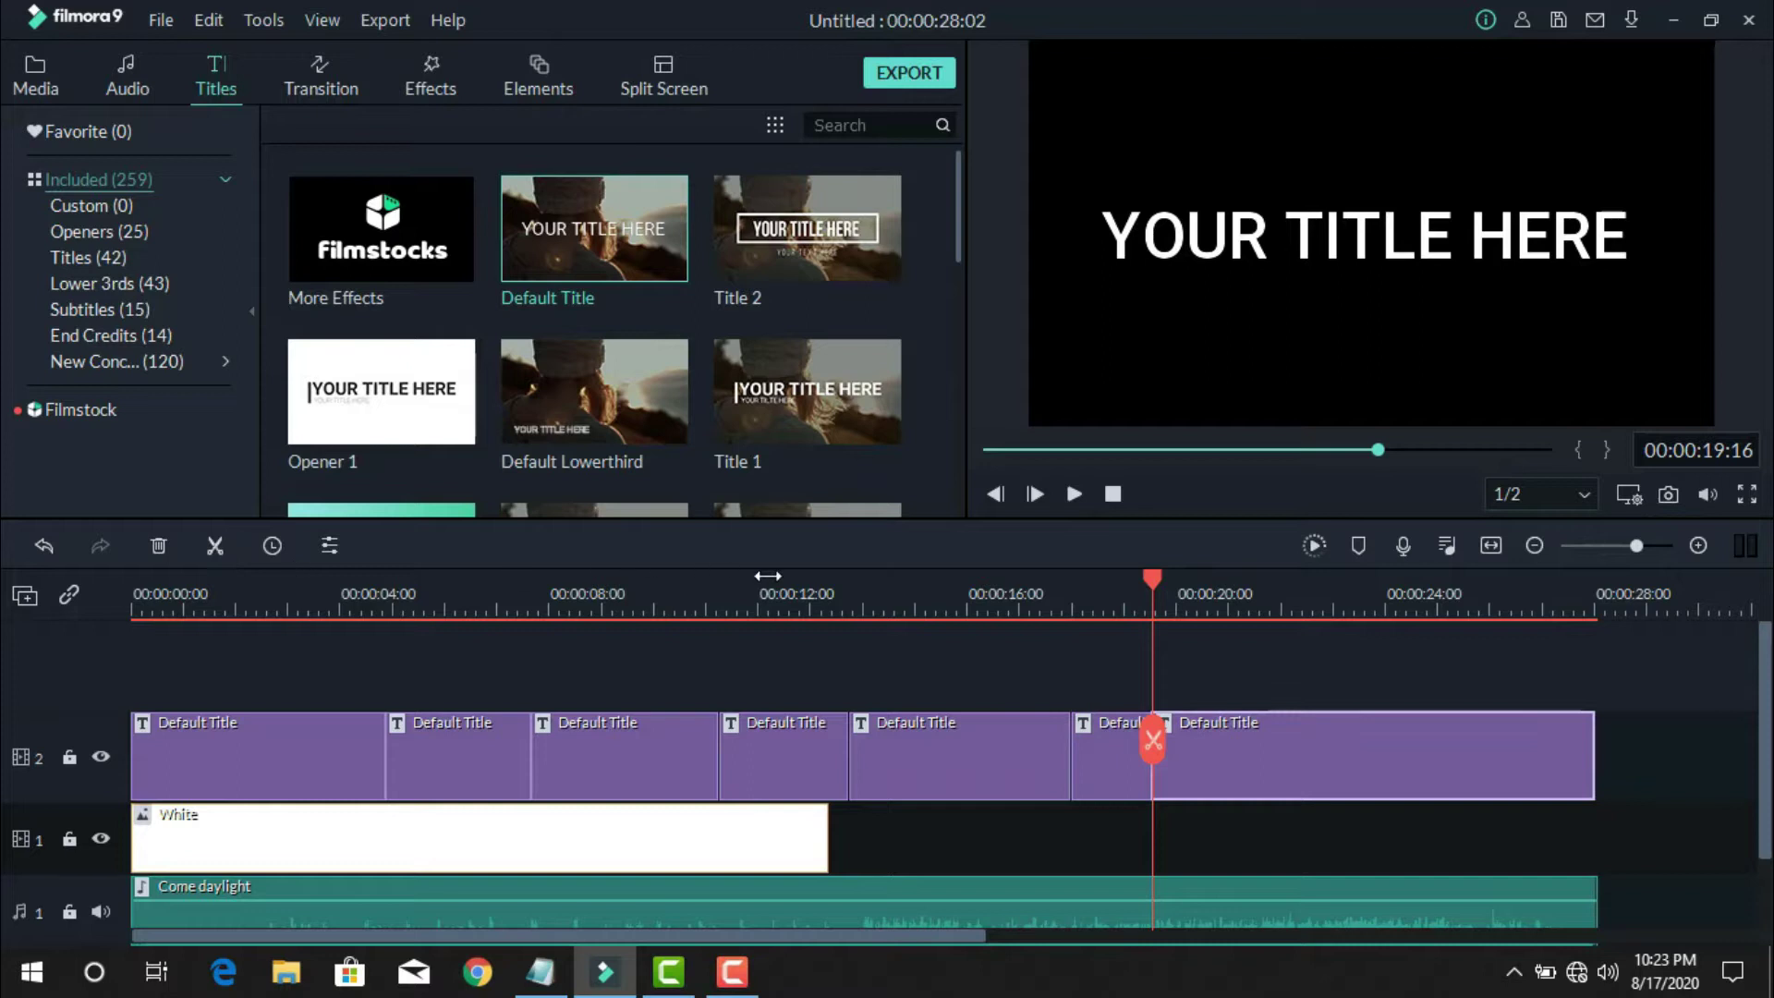
- Split the last title clip at 00:00:20:16 and 00:00:24:03, then play through to the end of the song
{"action": "key", "text": "space"}
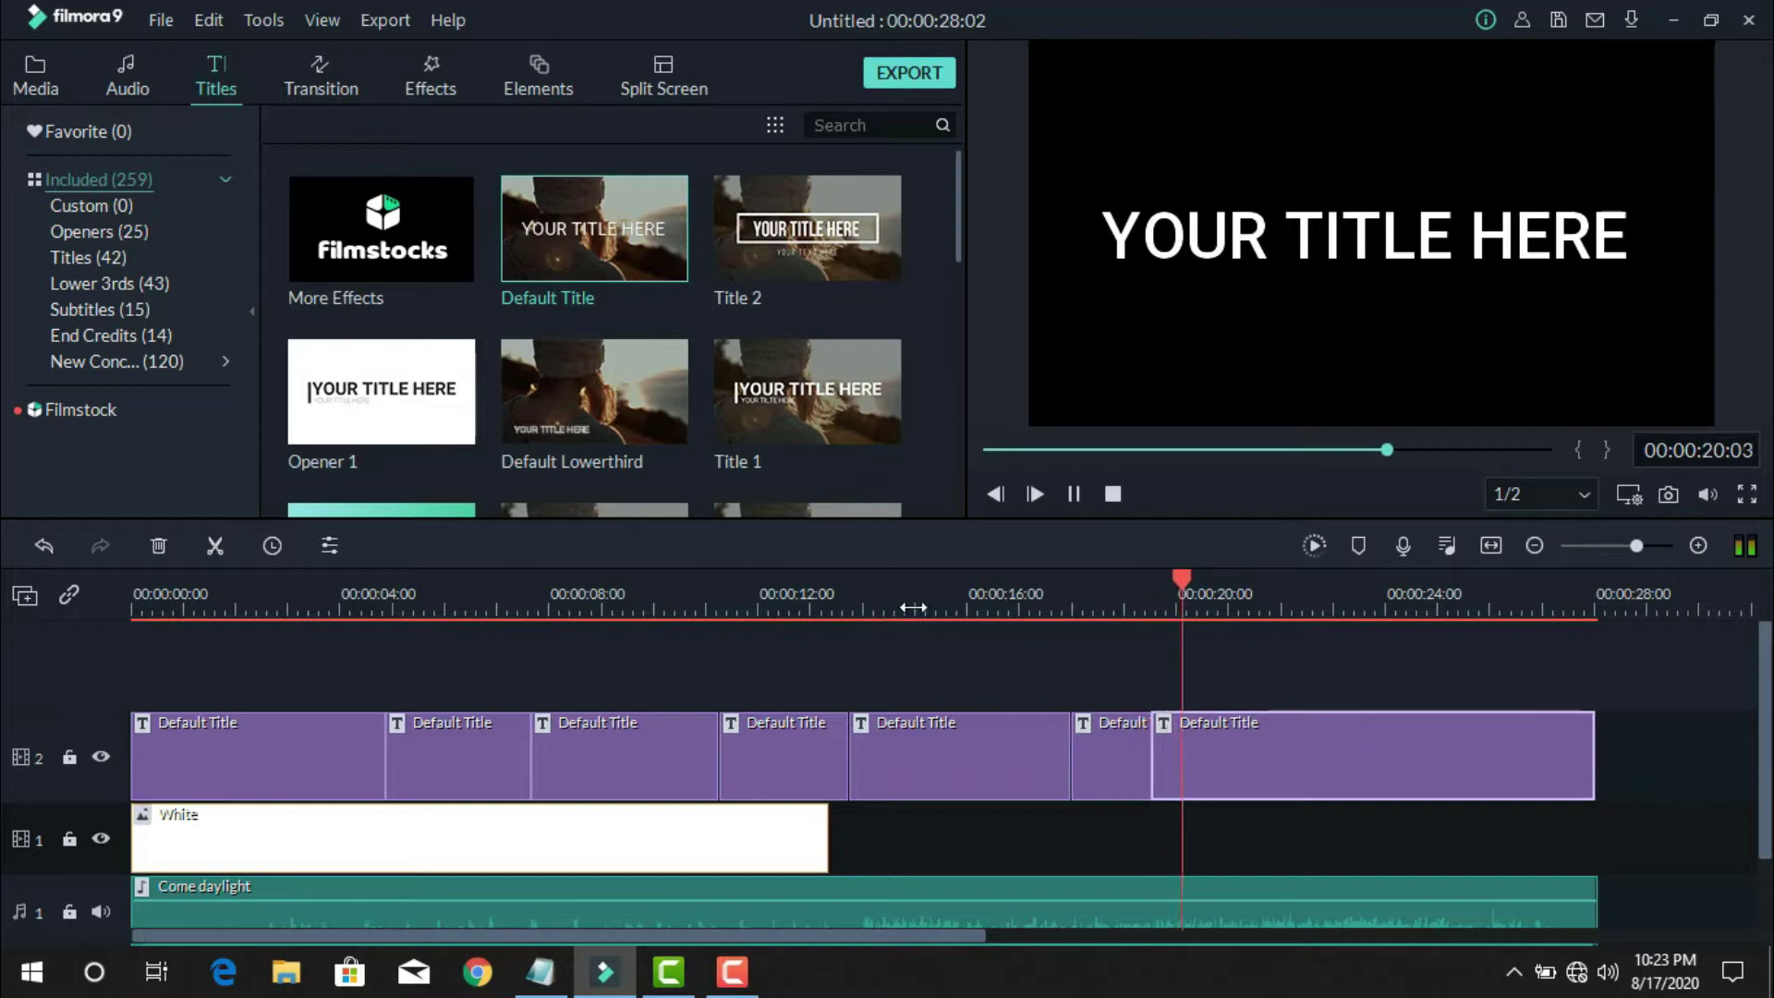
{"action": "key", "text": "space"}
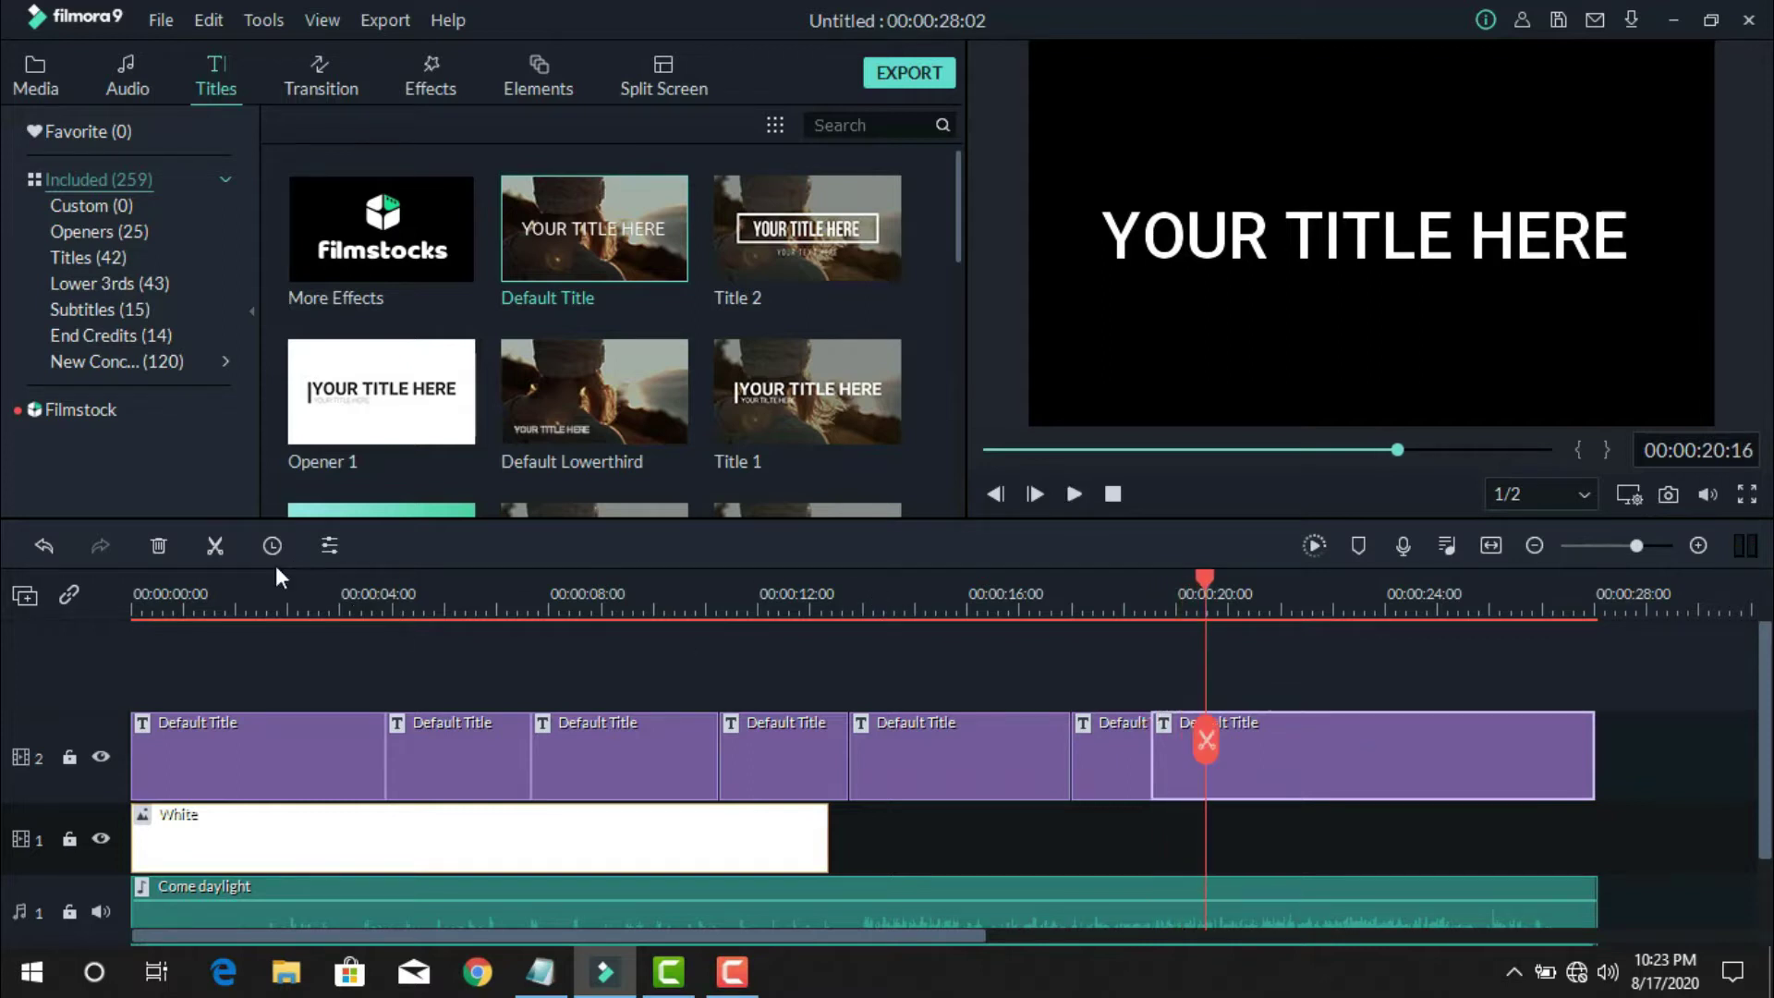
{"action": "left_click", "coordinate": [218, 547]}
{"action": "key", "text": "space"}
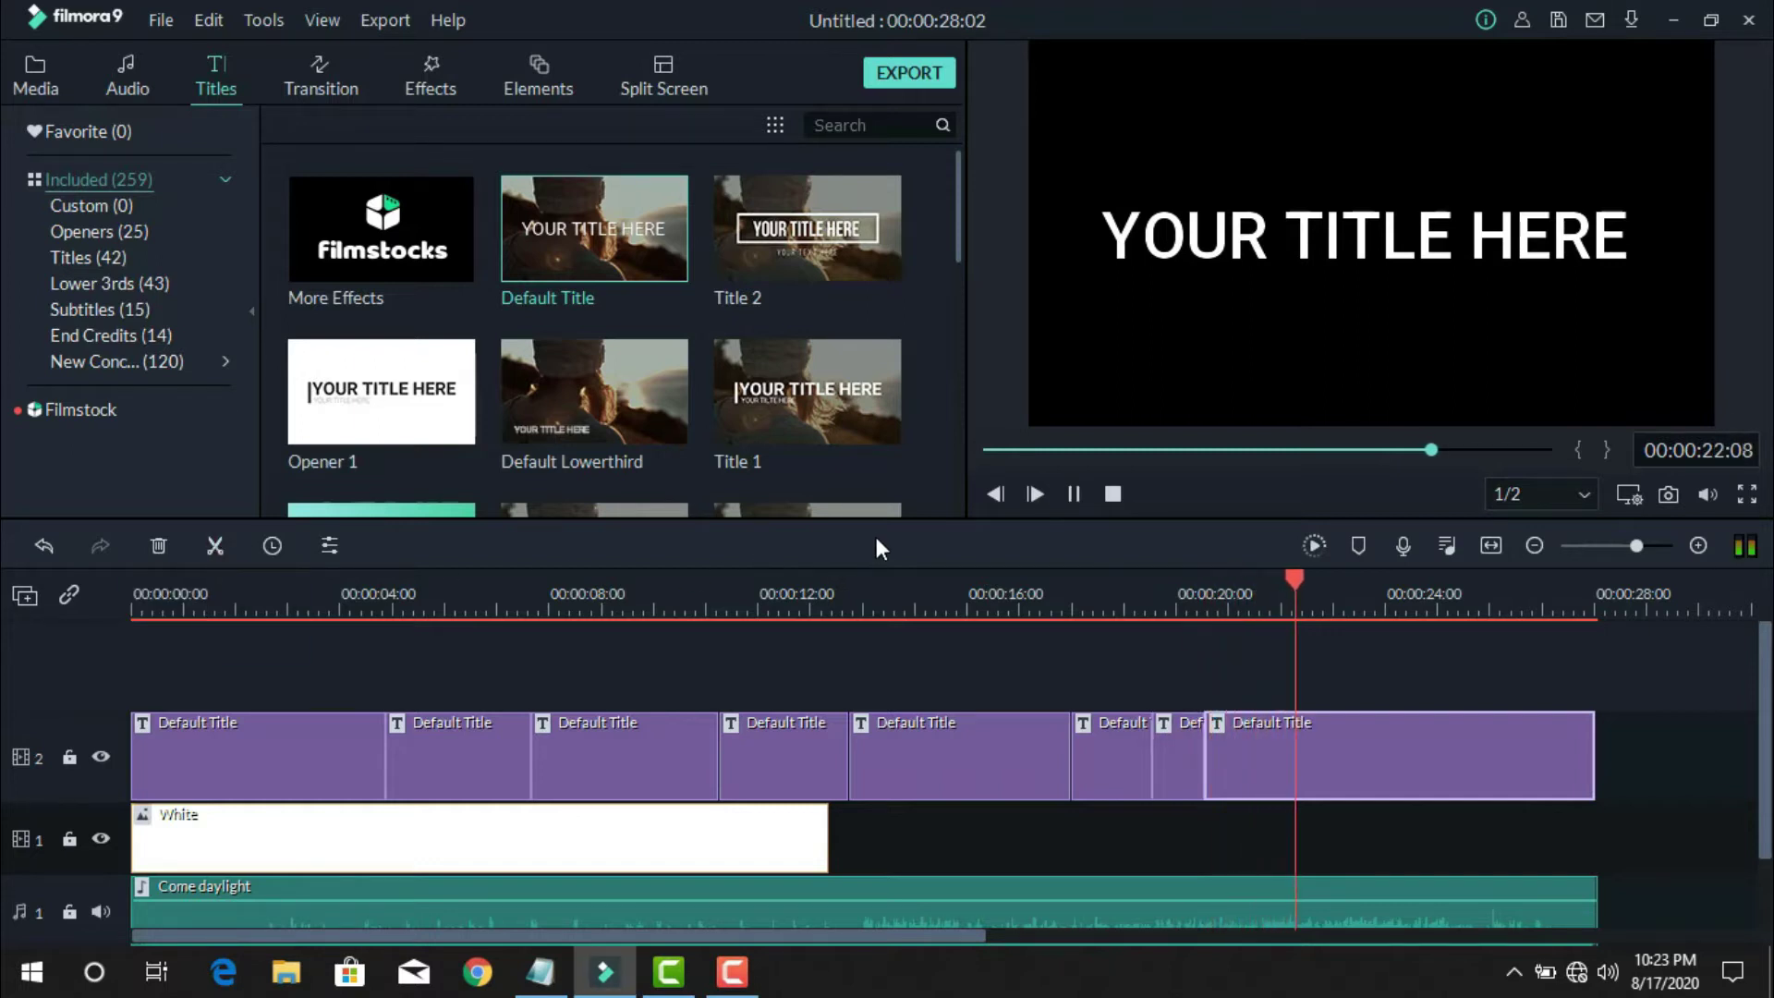
{"action": "key", "text": "space"}
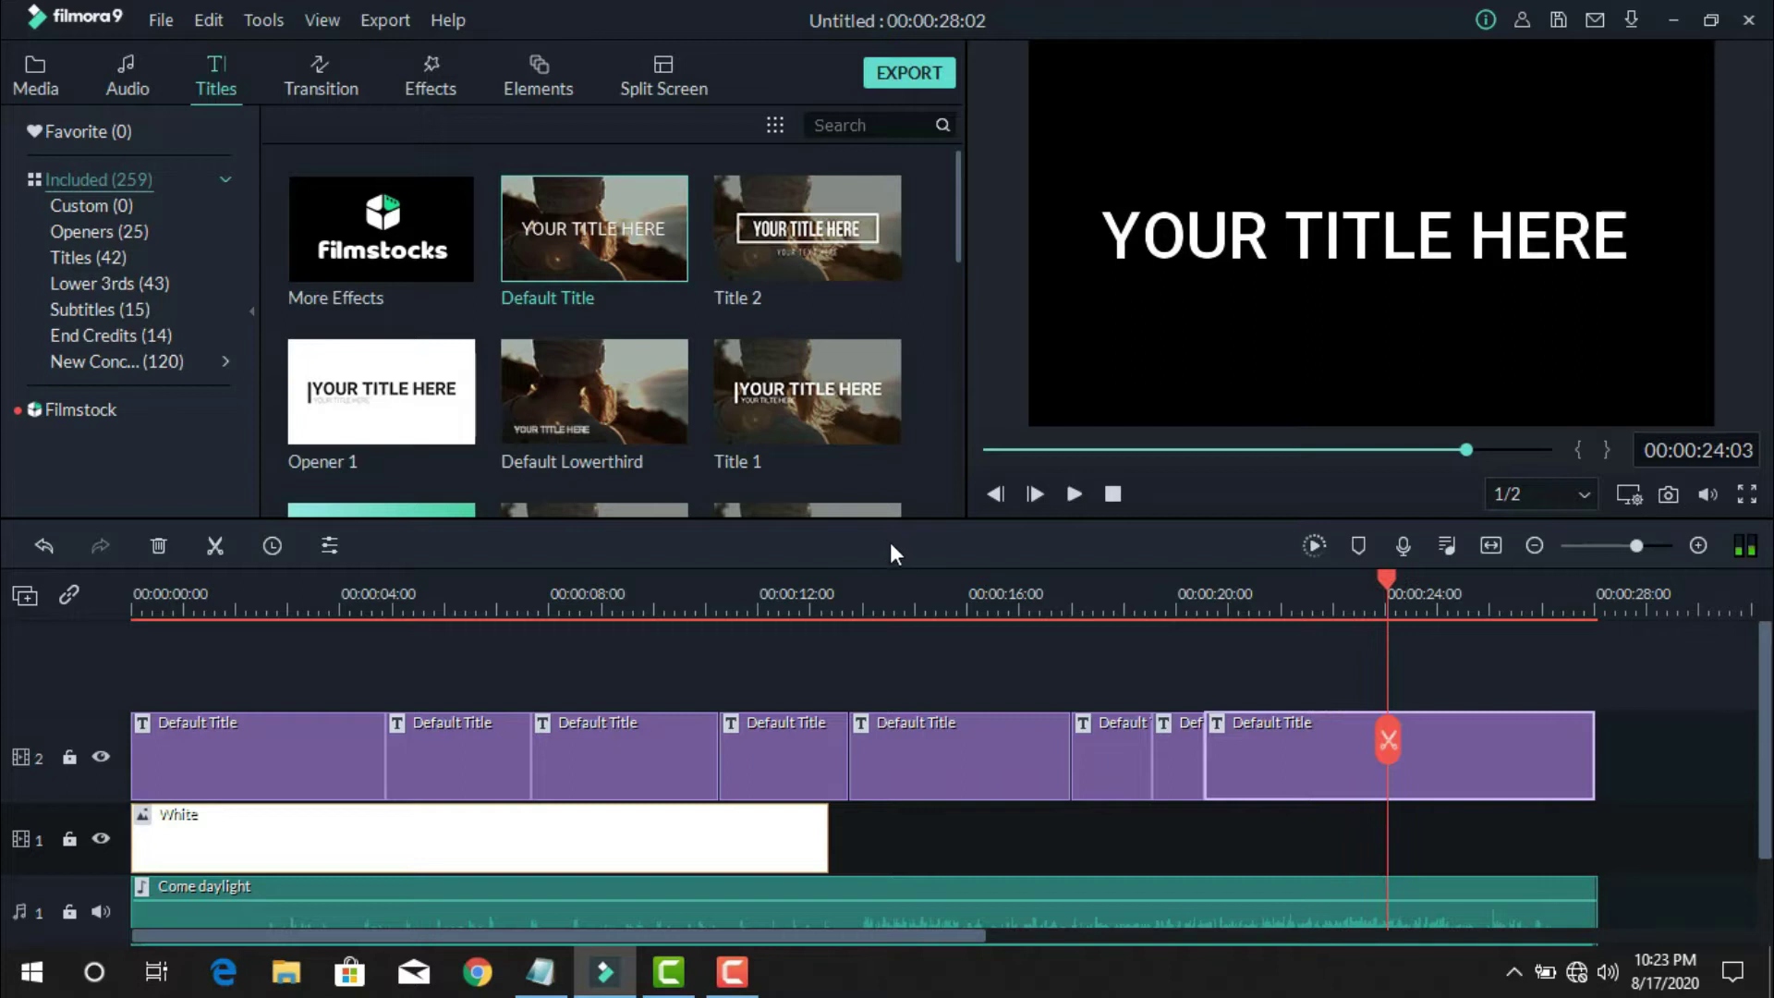
{"action": "left_click", "coordinate": [218, 547]}
{"action": "key", "text": "space"}
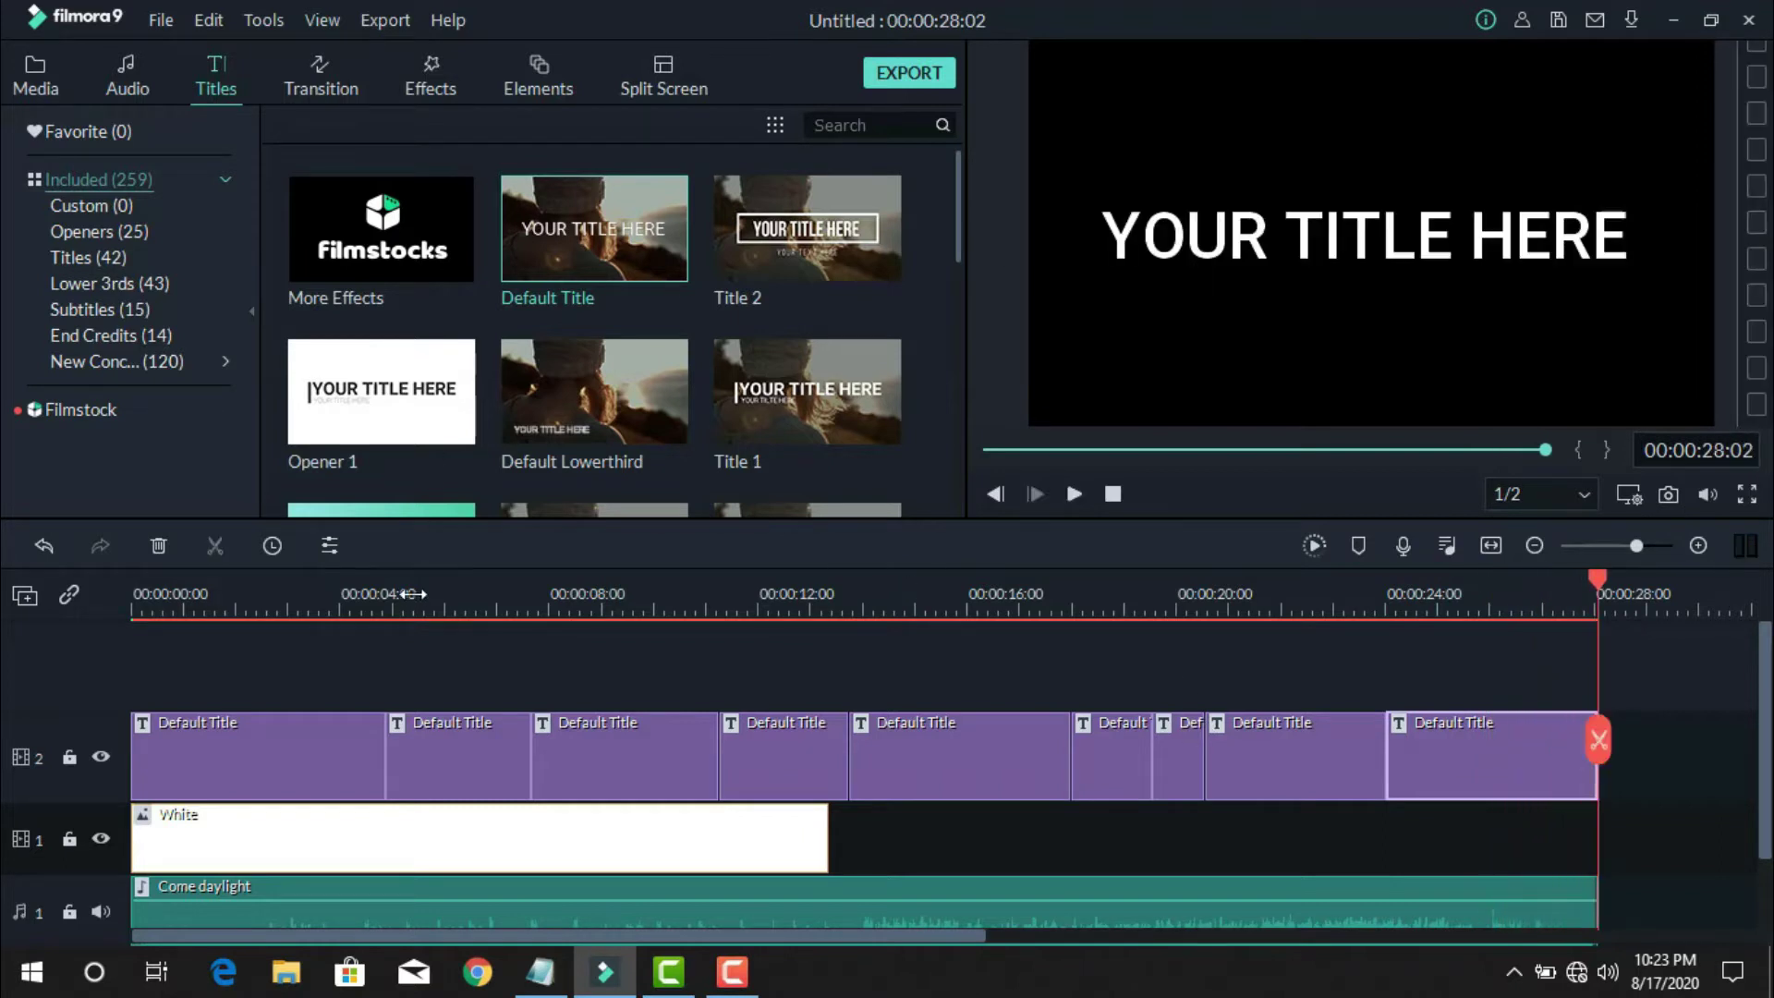
- Open the first title clip in the advanced text editor and set its text fill colour to black
{"action": "double_click", "coordinate": [301, 772]}
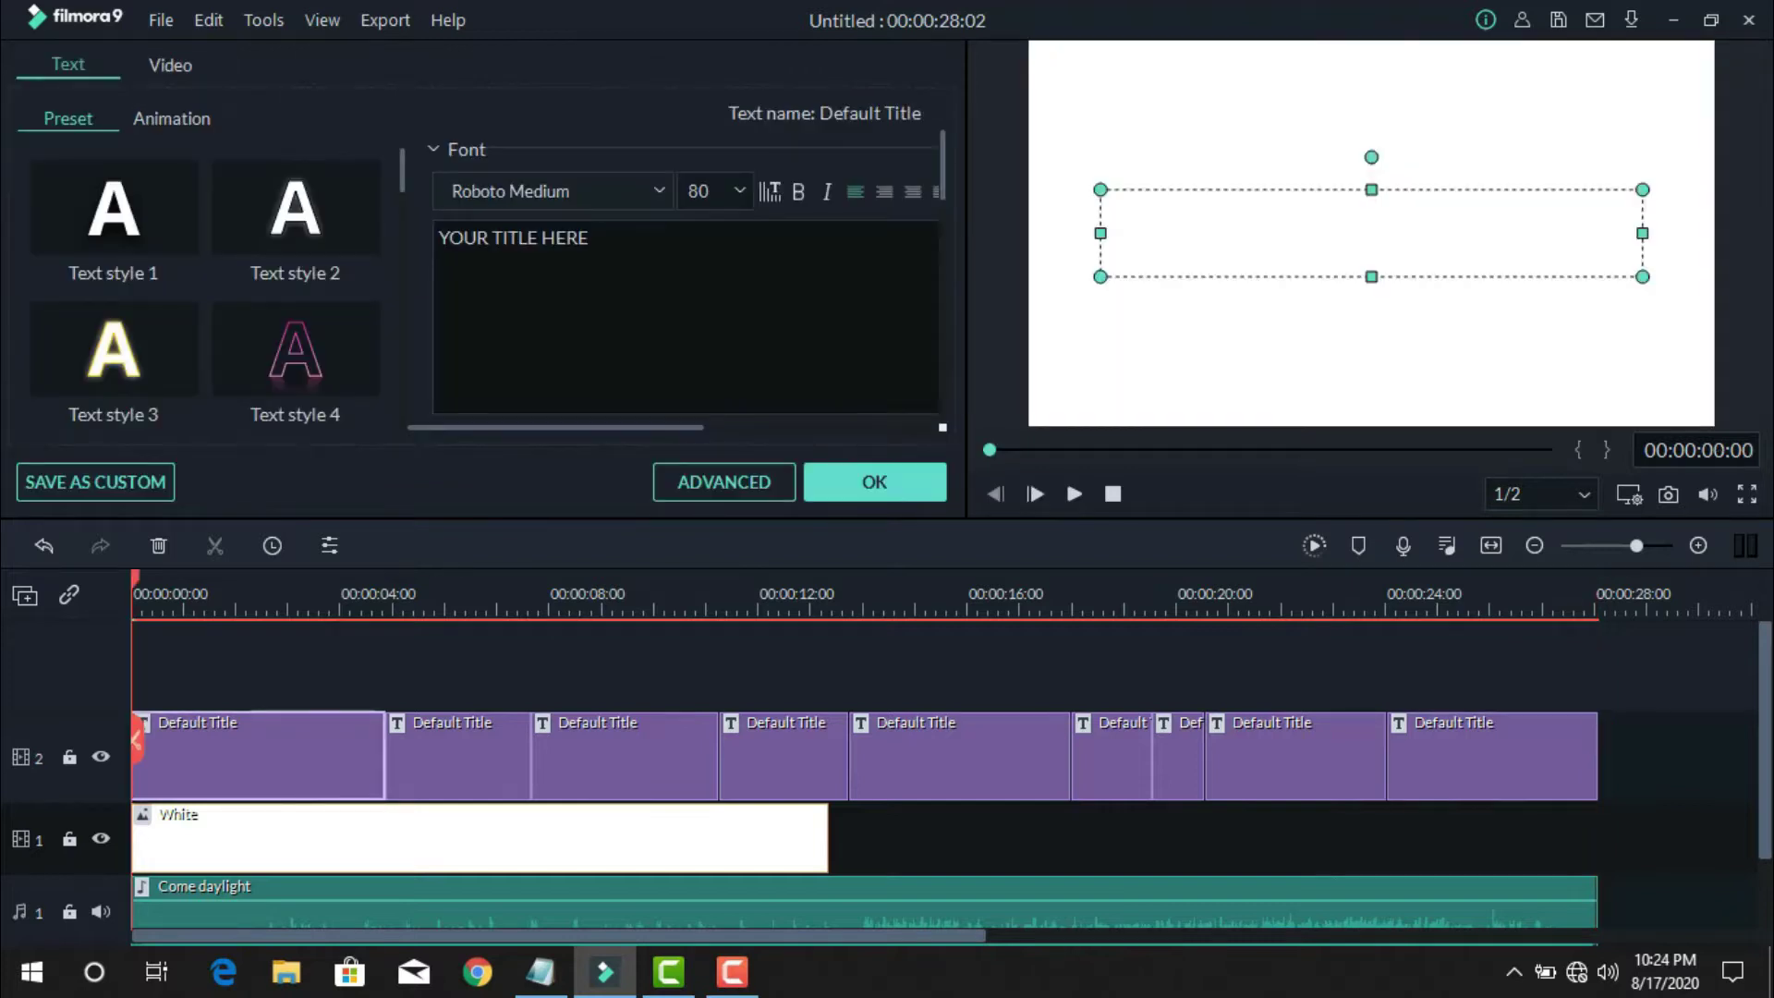
{"action": "left_click", "coordinate": [718, 484]}
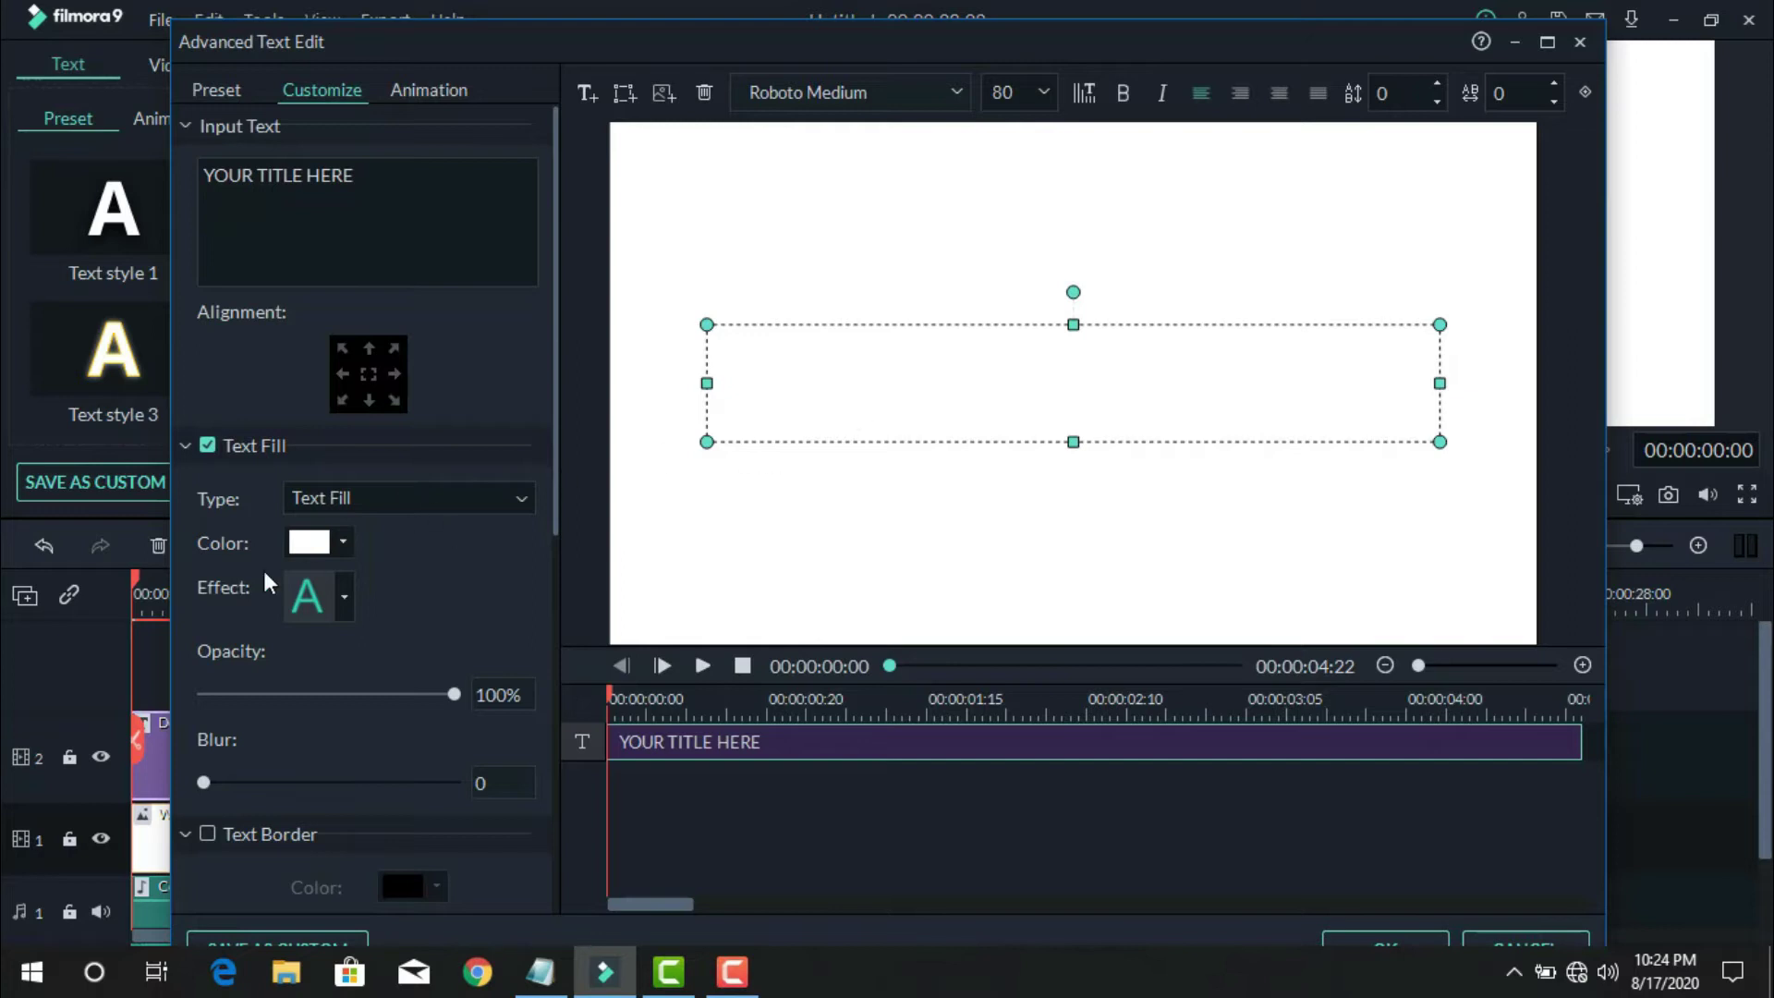
{"action": "left_click", "coordinate": [344, 546]}
{"action": "left_click", "coordinate": [292, 665]}
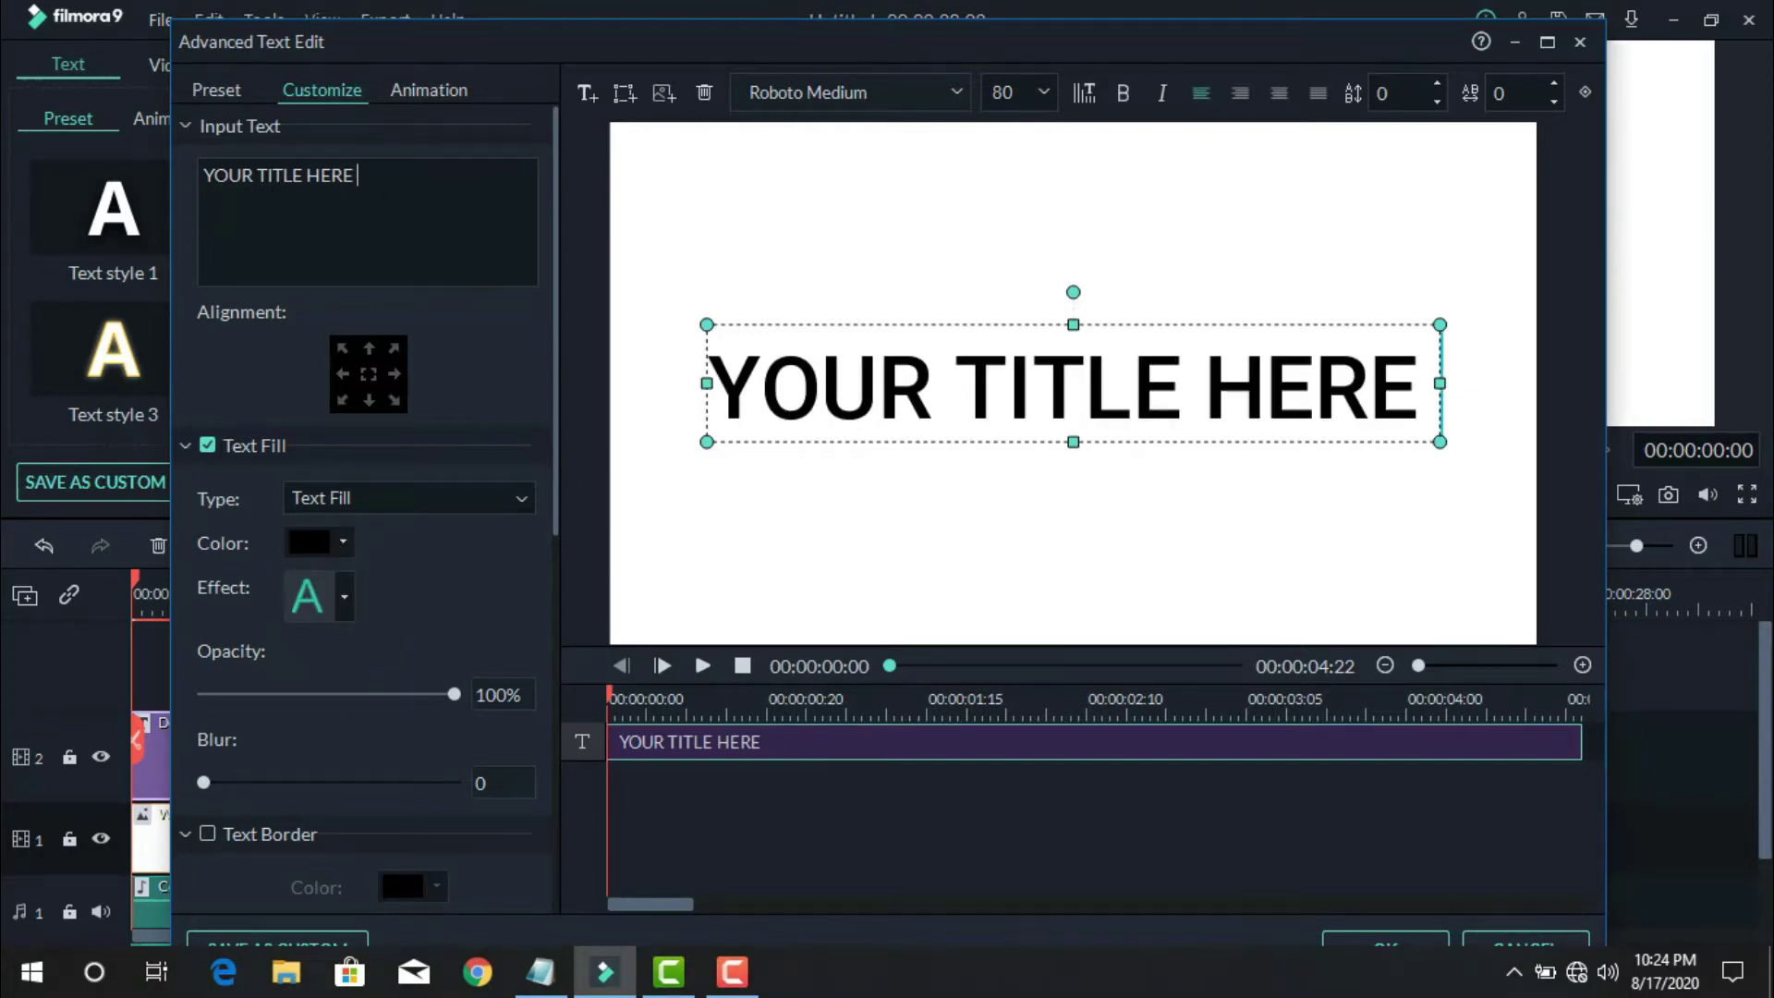
- Replace the first title's placeholder text with "I got drunk", copied from the lyrics file in Notepad
{"action": "left_click", "coordinate": [539, 971]}
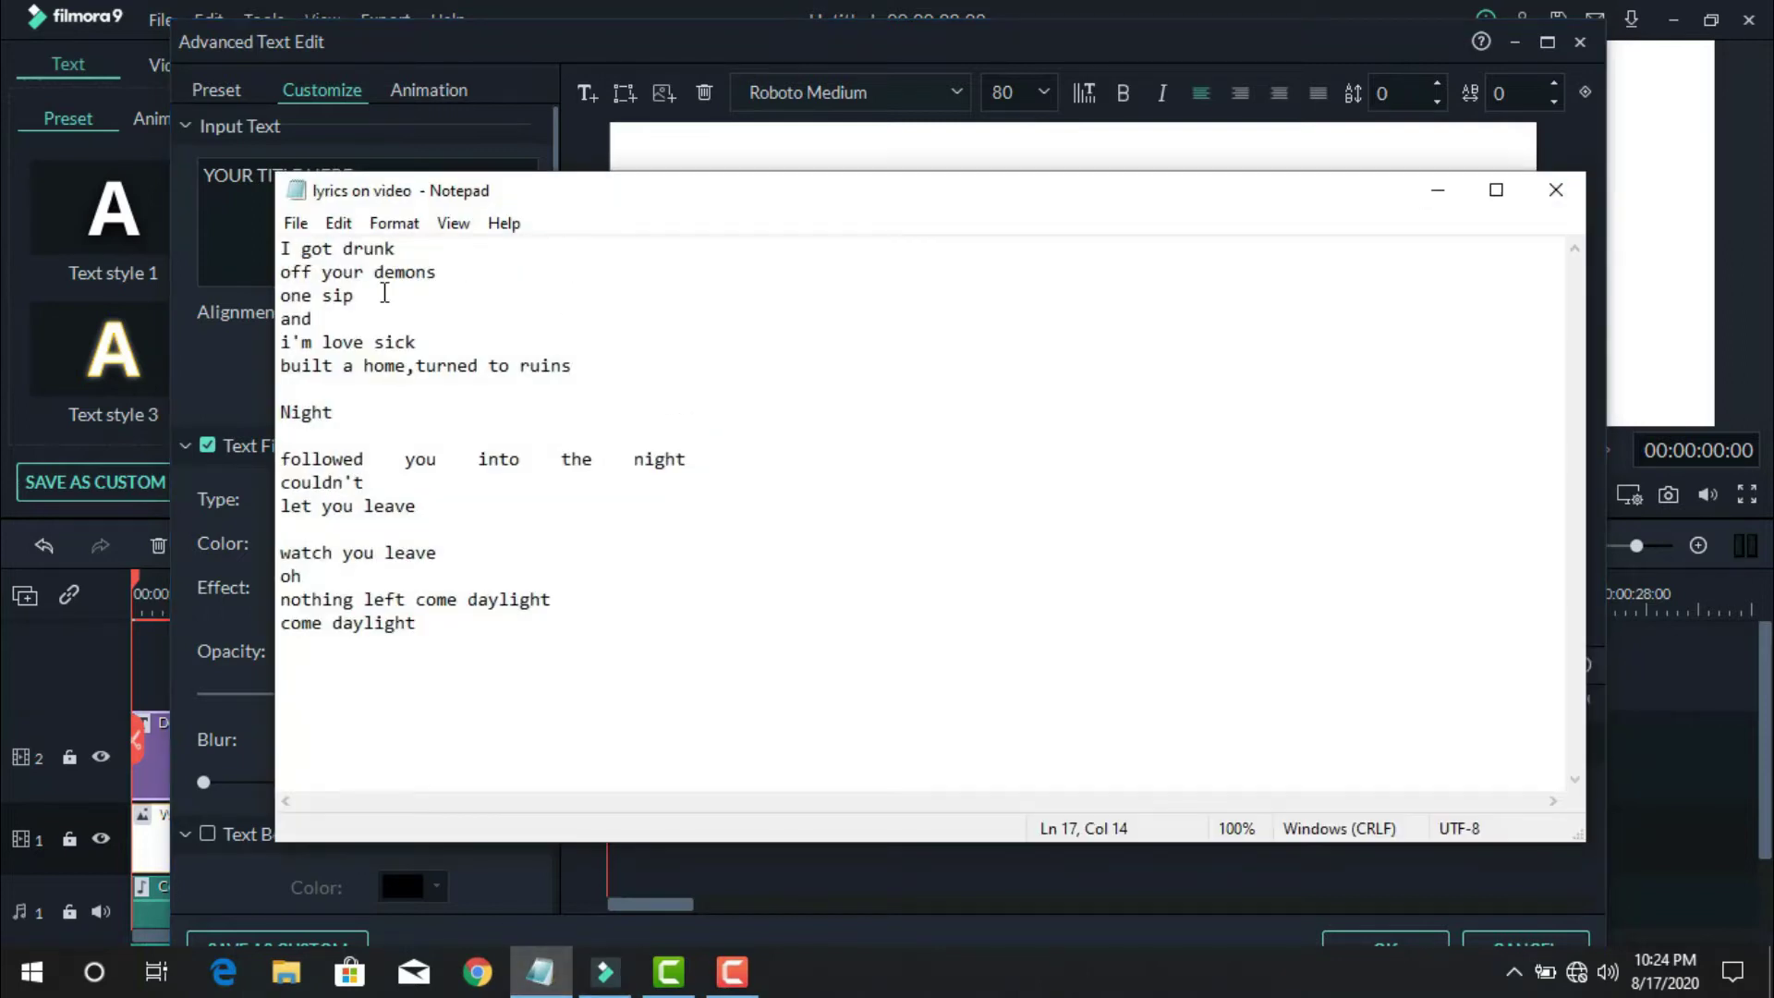
{"action": "left_click_drag", "start_coordinate": [399, 246], "coordinate": [238, 259]}
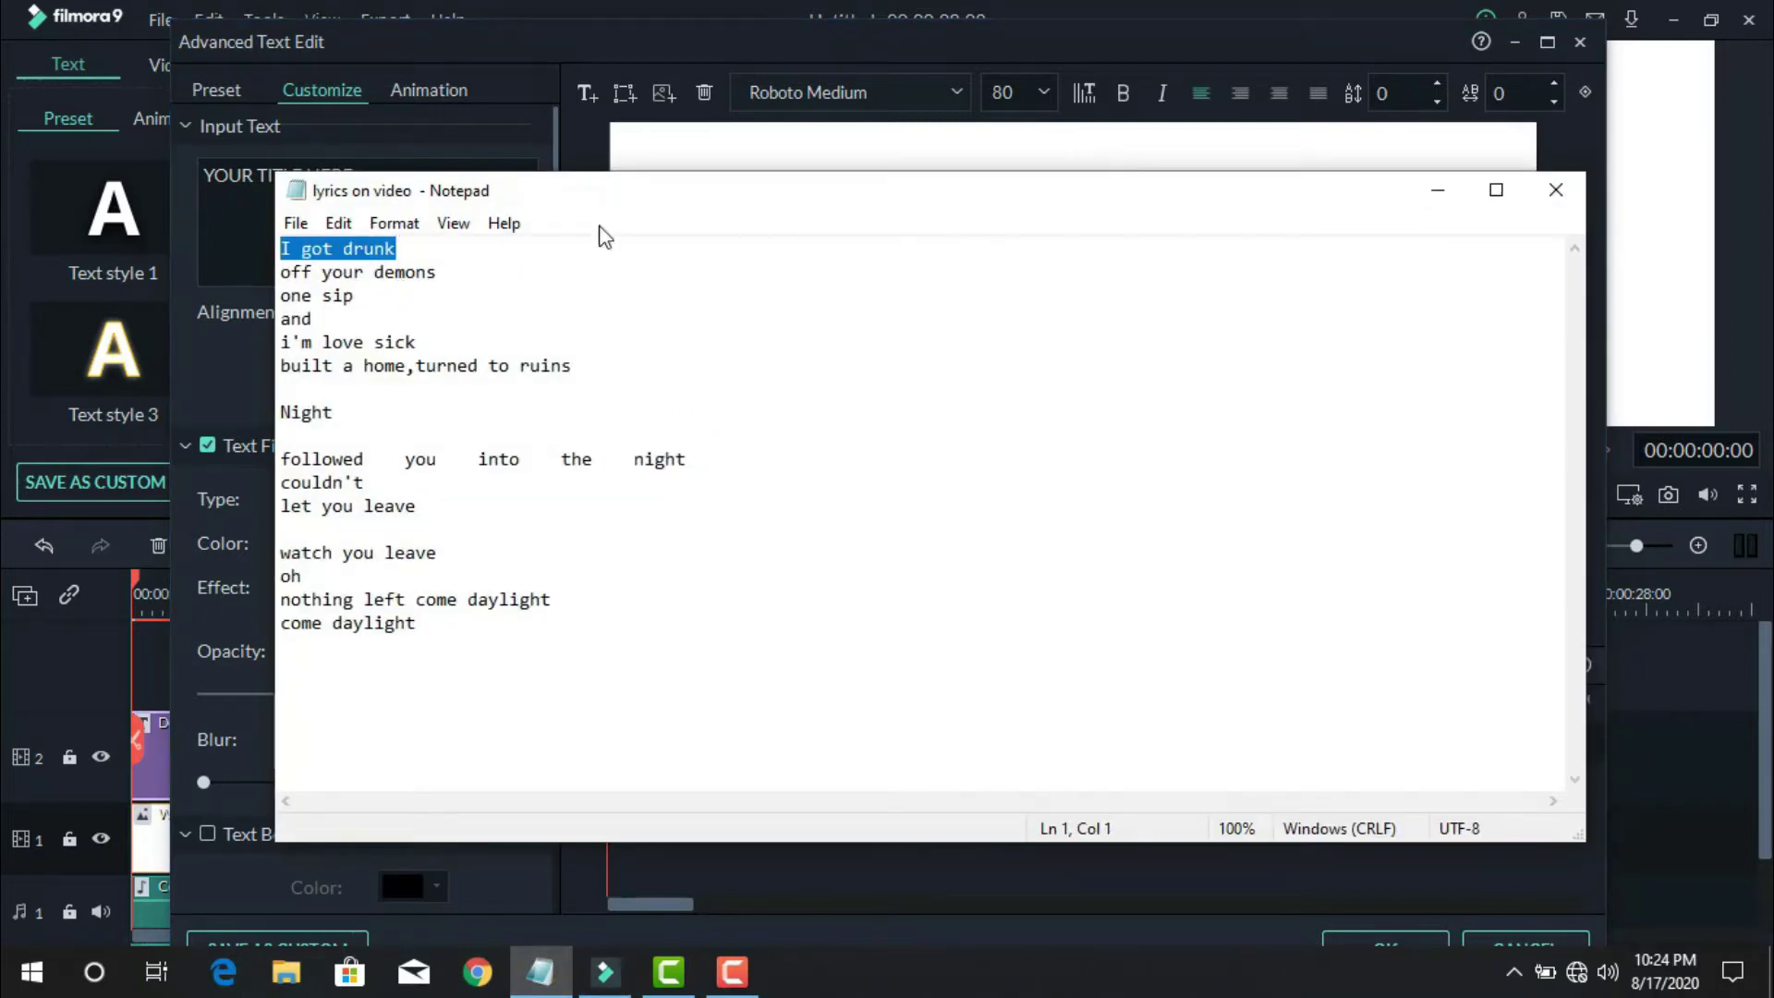
{"action": "left_click", "coordinate": [242, 222]}
{"action": "left_click_drag", "start_coordinate": [356, 176], "coordinate": [233, 245]}
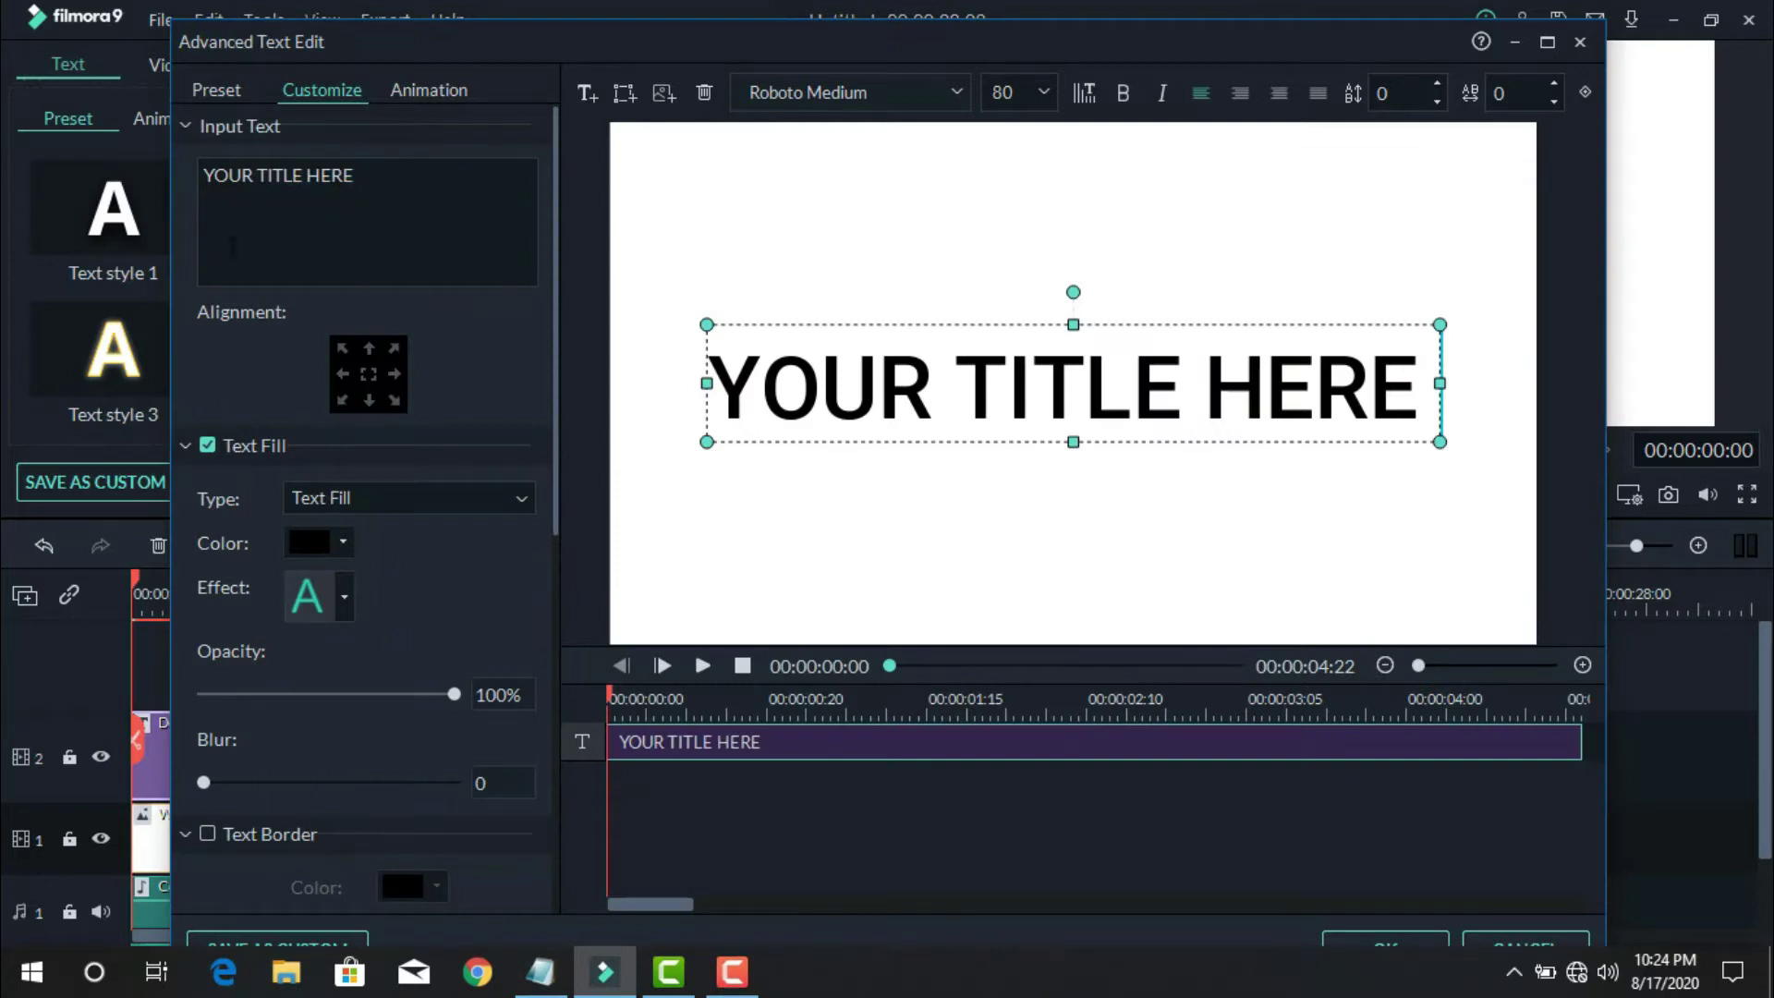
{"action": "key", "text": "ctrl+a"}
{"action": "type", "text": "I got drunk"}
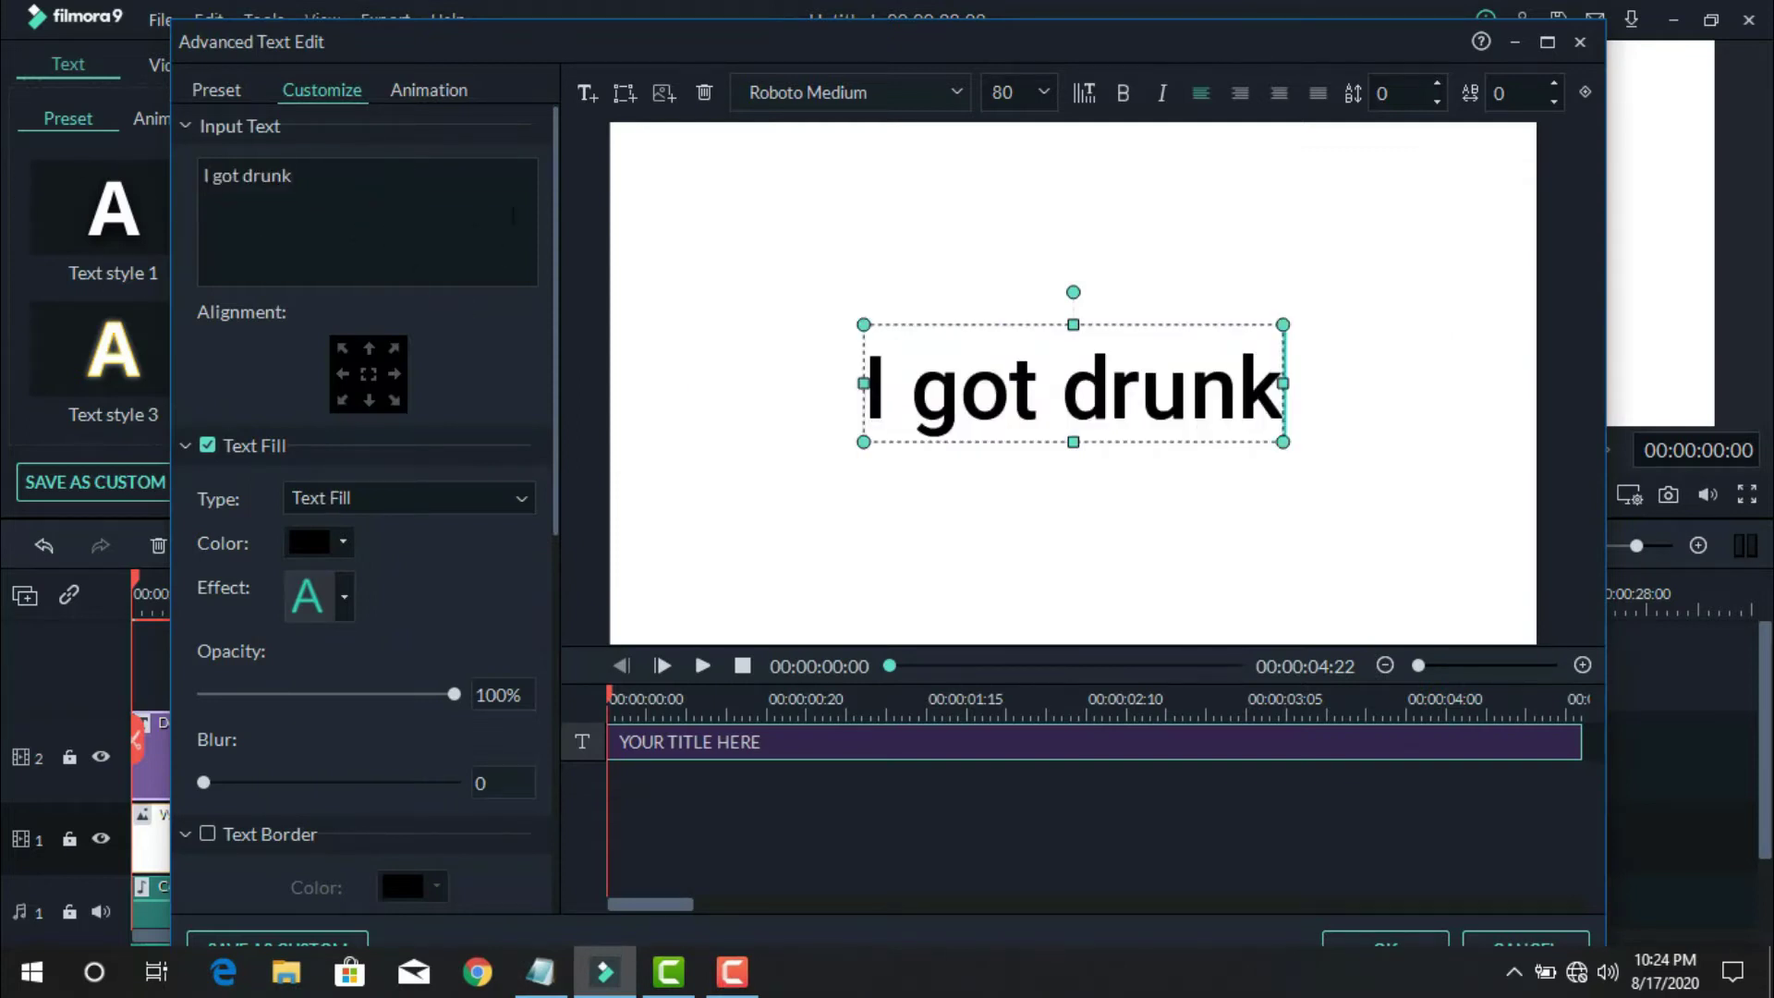
- Set the "I got drunk" text to the sweetpurple font and move it toward the upper left of the frame
{"action": "left_click", "coordinate": [794, 103]}
{"action": "type", "text": "sweetpurple"}
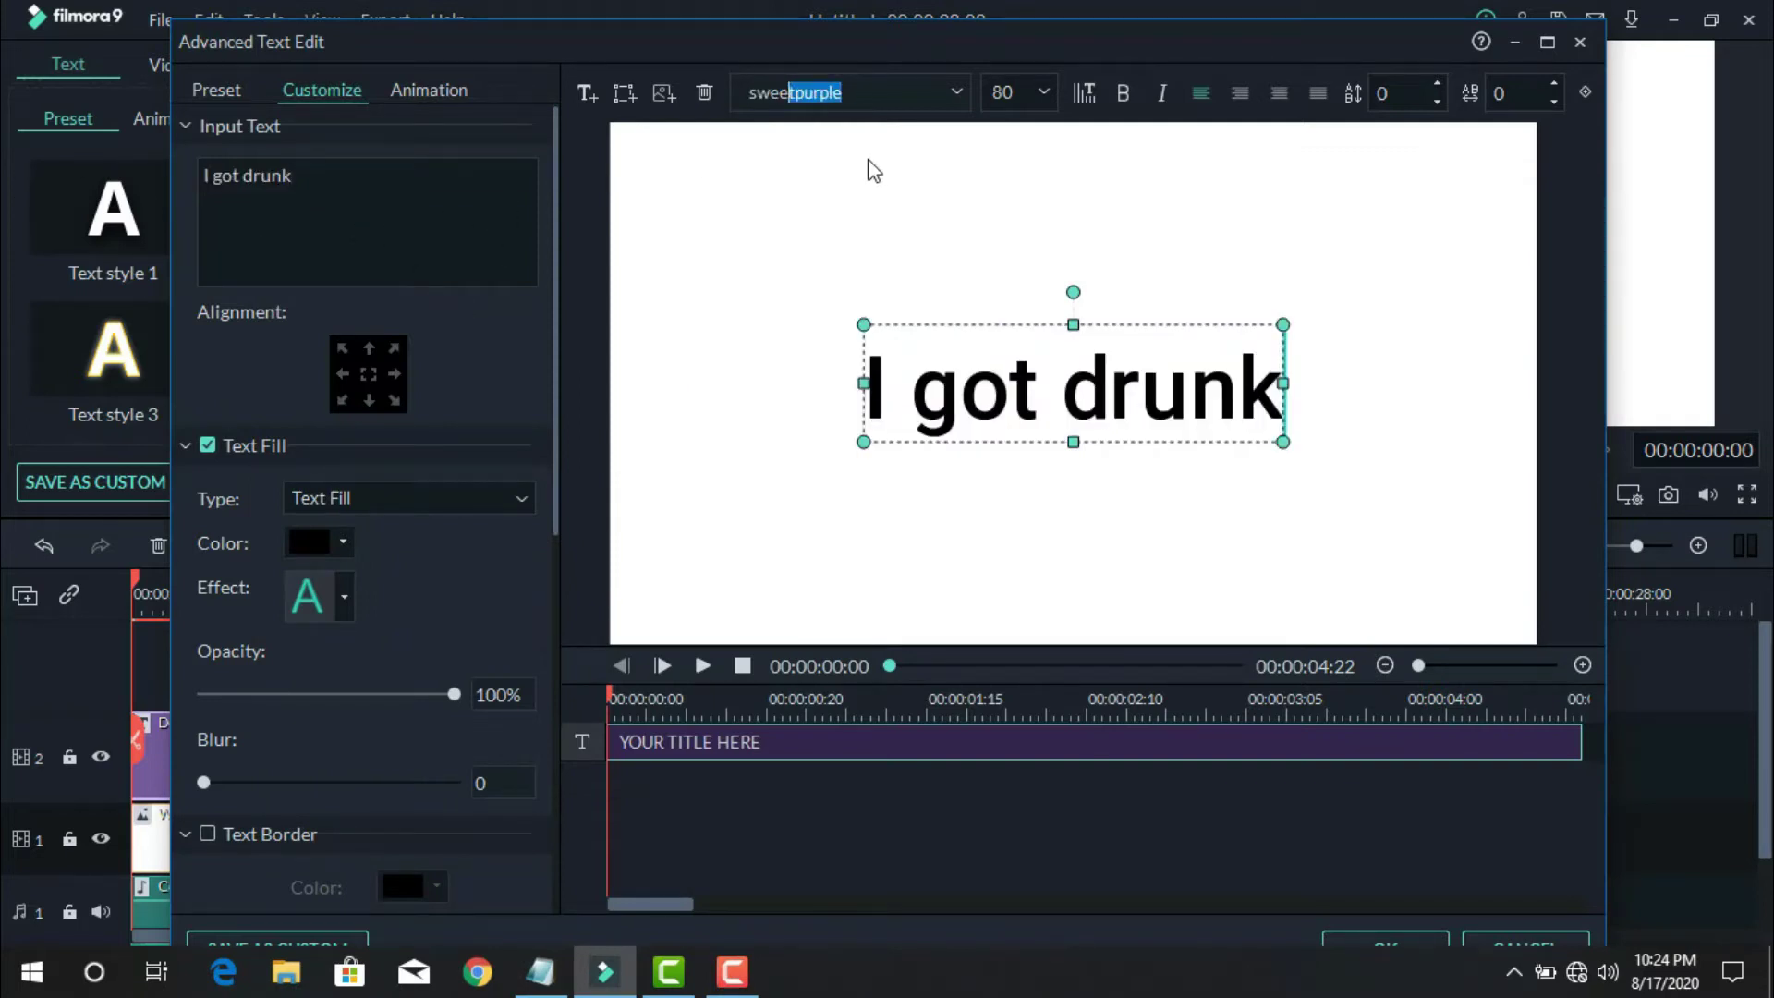
{"action": "left_click", "coordinate": [763, 242]}
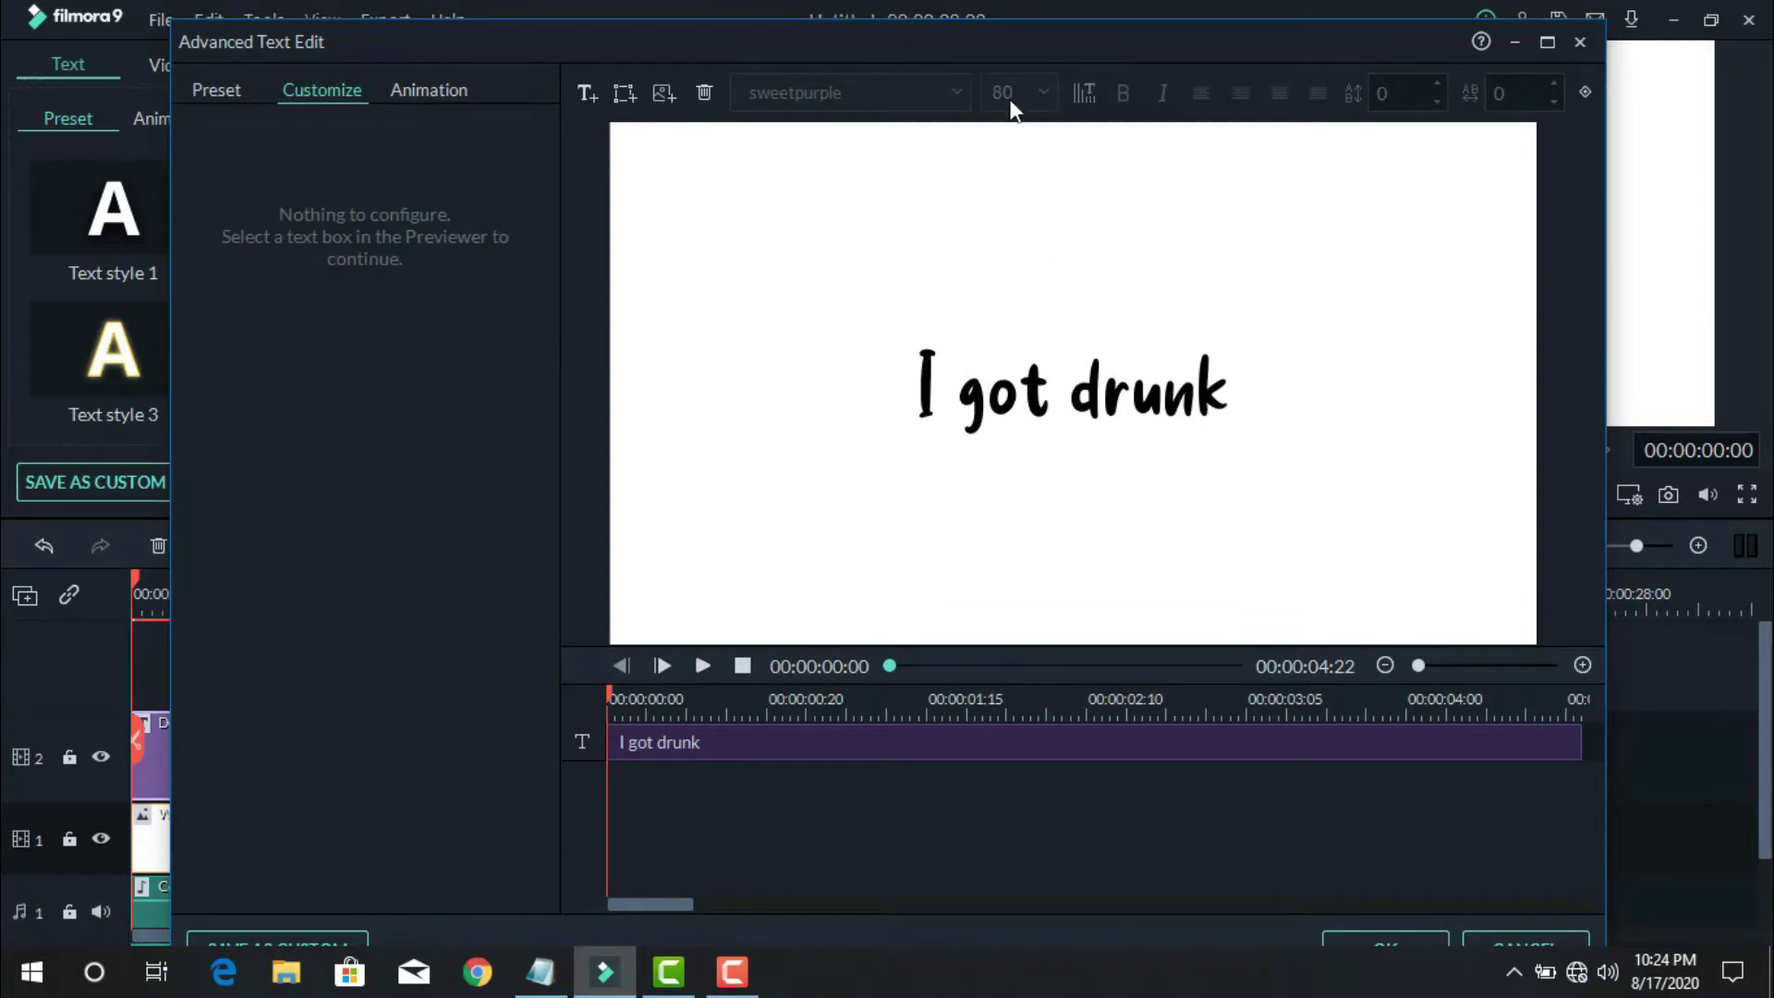
{"action": "left_click", "coordinate": [1056, 393]}
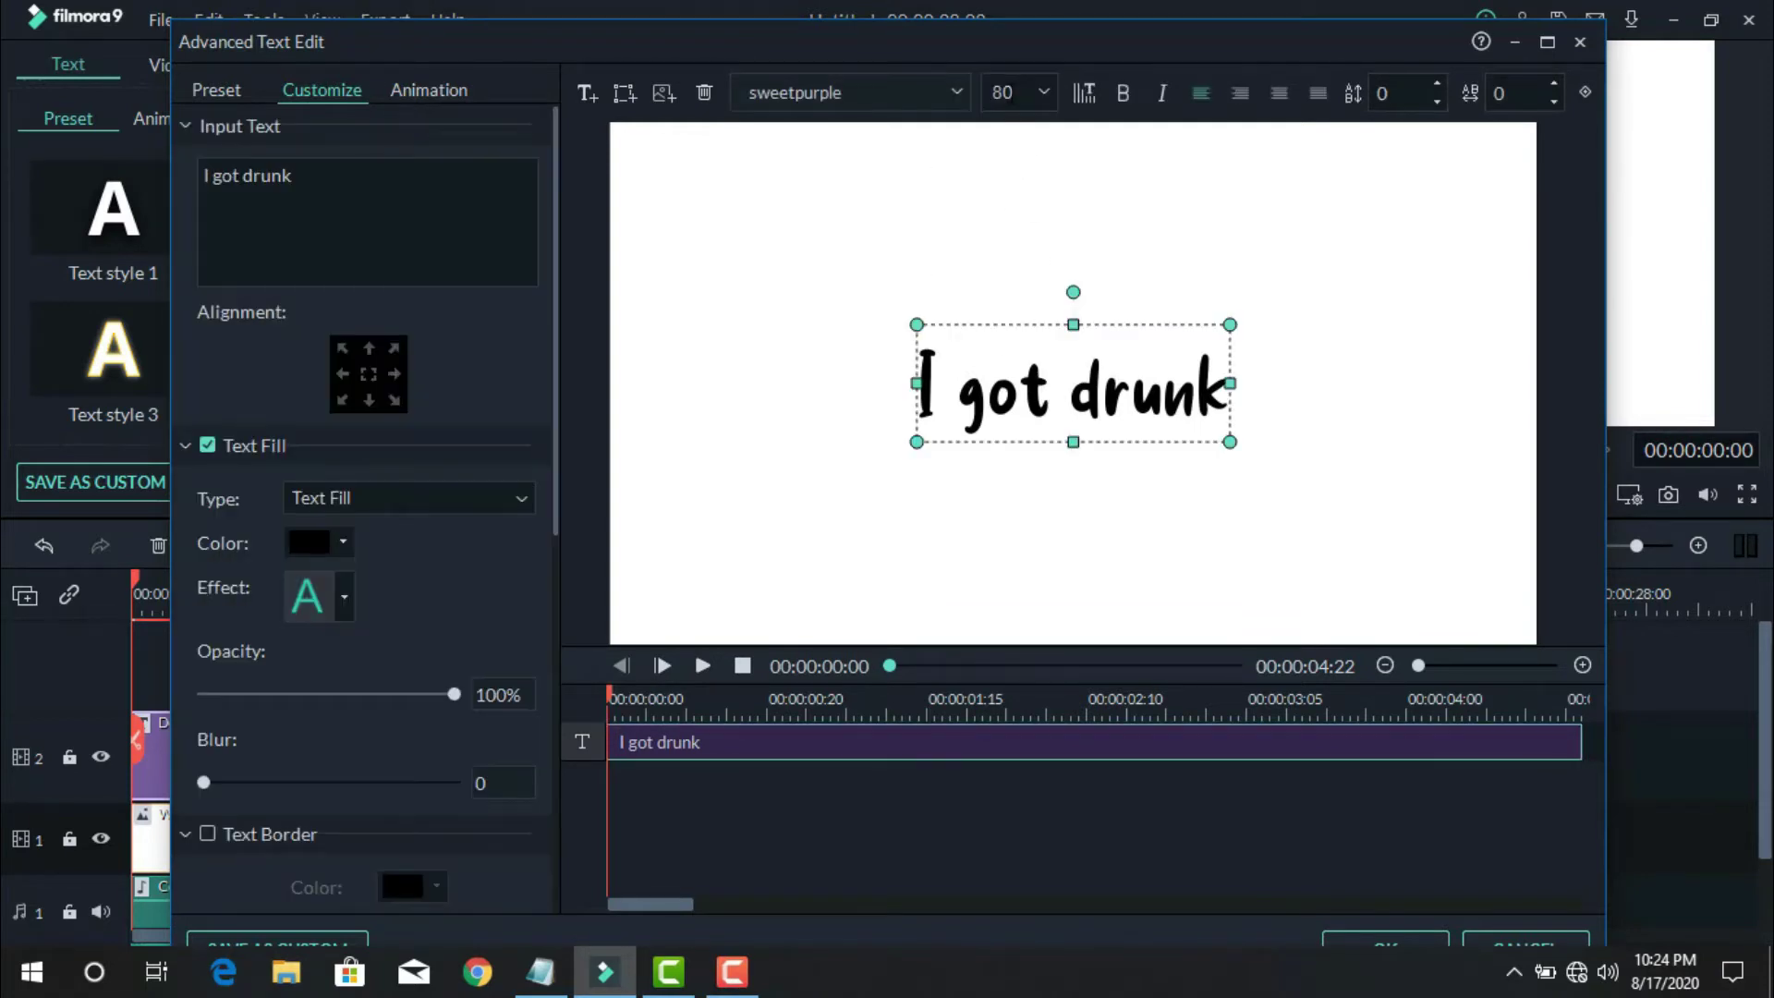
{"action": "left_click_drag", "start_coordinate": [1033, 383], "coordinate": [878, 257]}
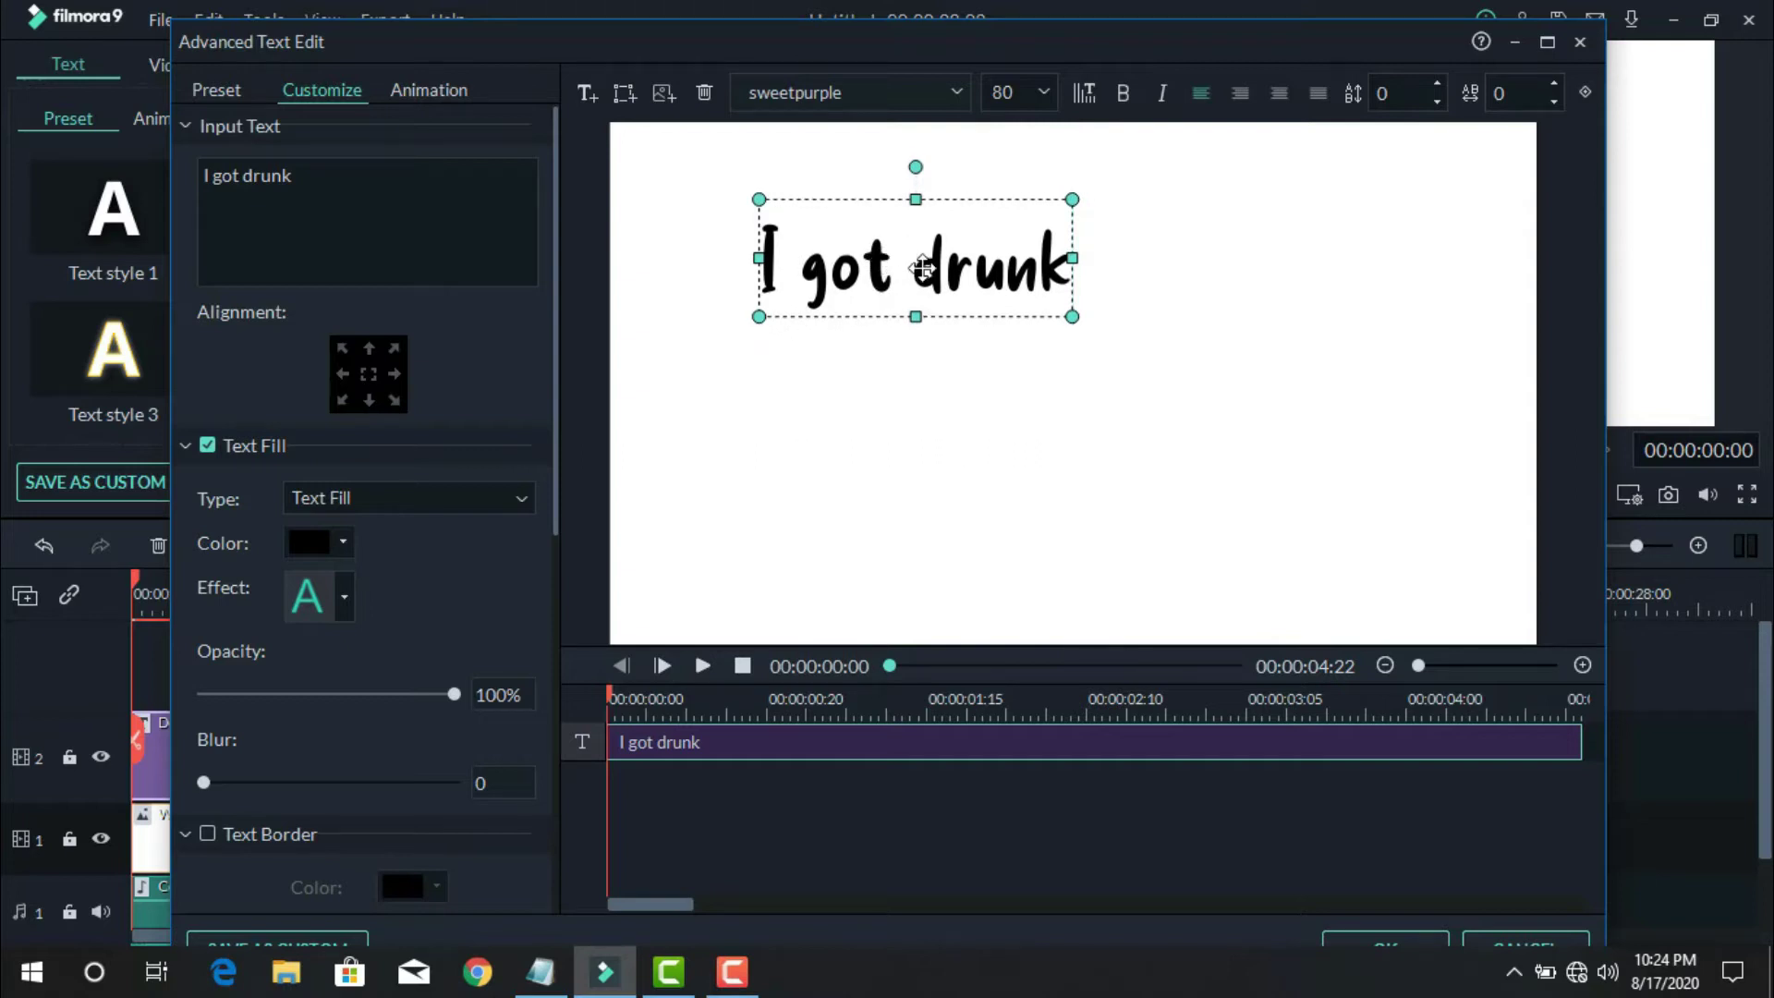
- Apply the Up Down 2 animation to the "I got drunk" text
{"action": "left_click", "coordinate": [452, 96]}
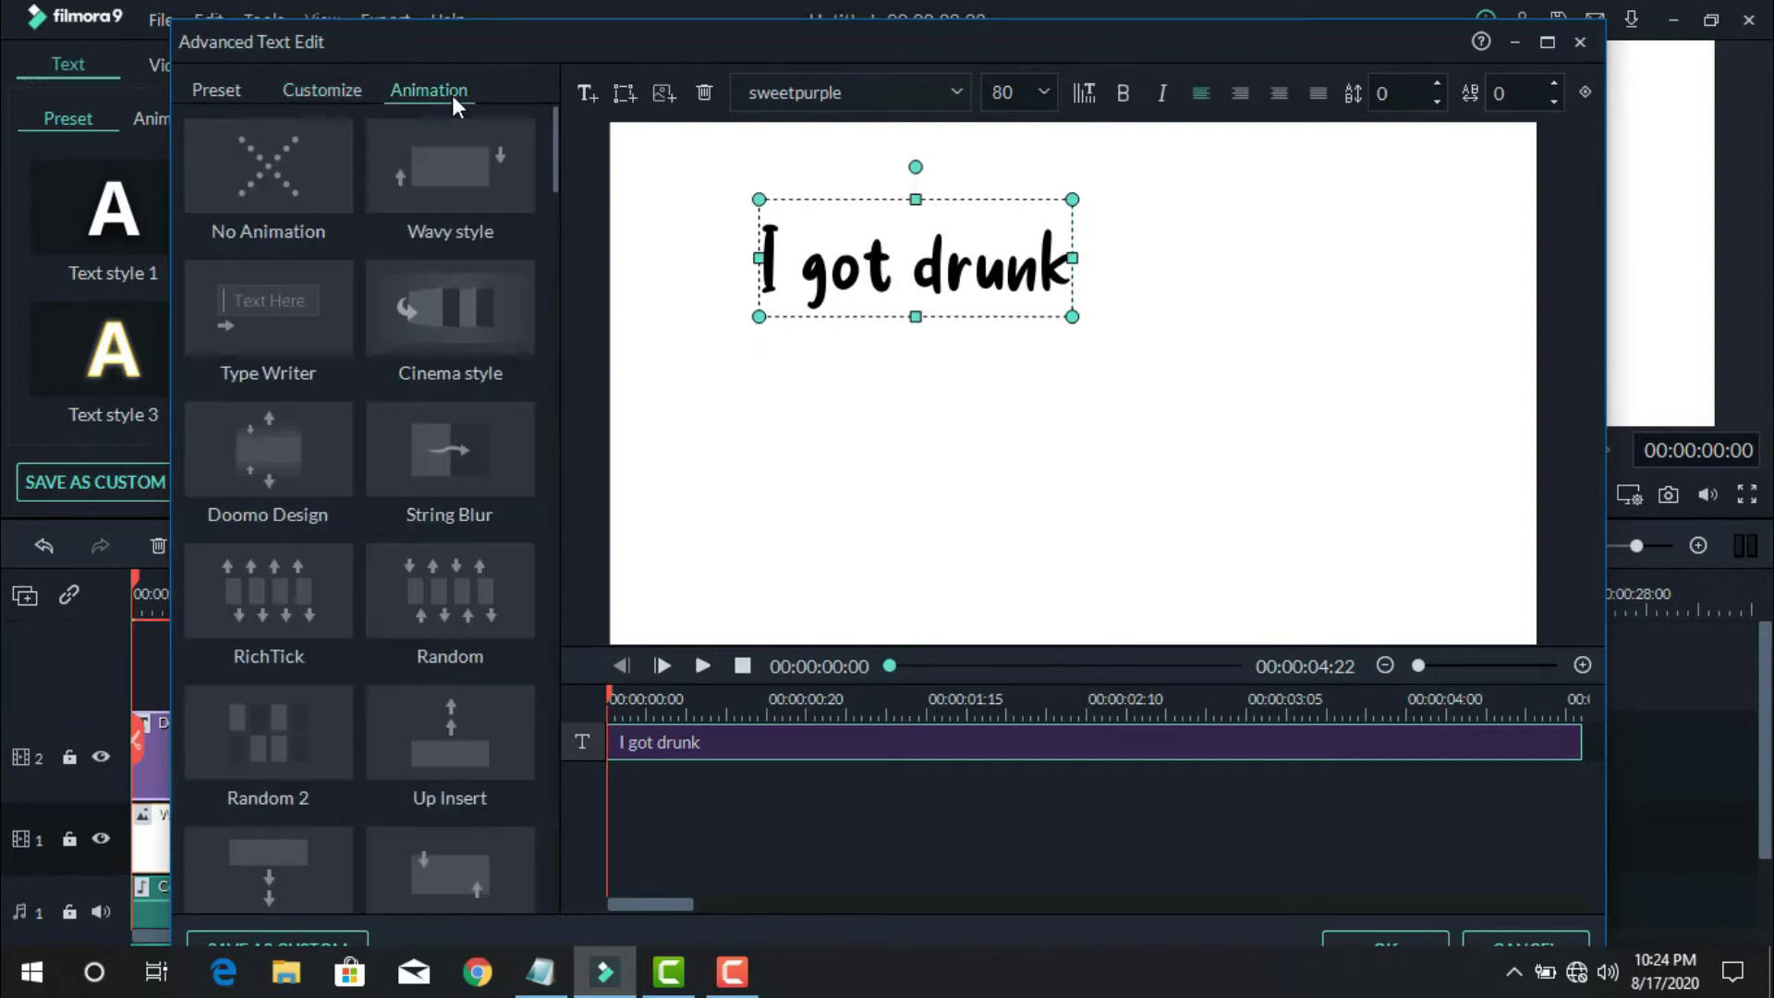
{"action": "left_click_drag", "start_coordinate": [559, 175], "coordinate": [552, 807]}
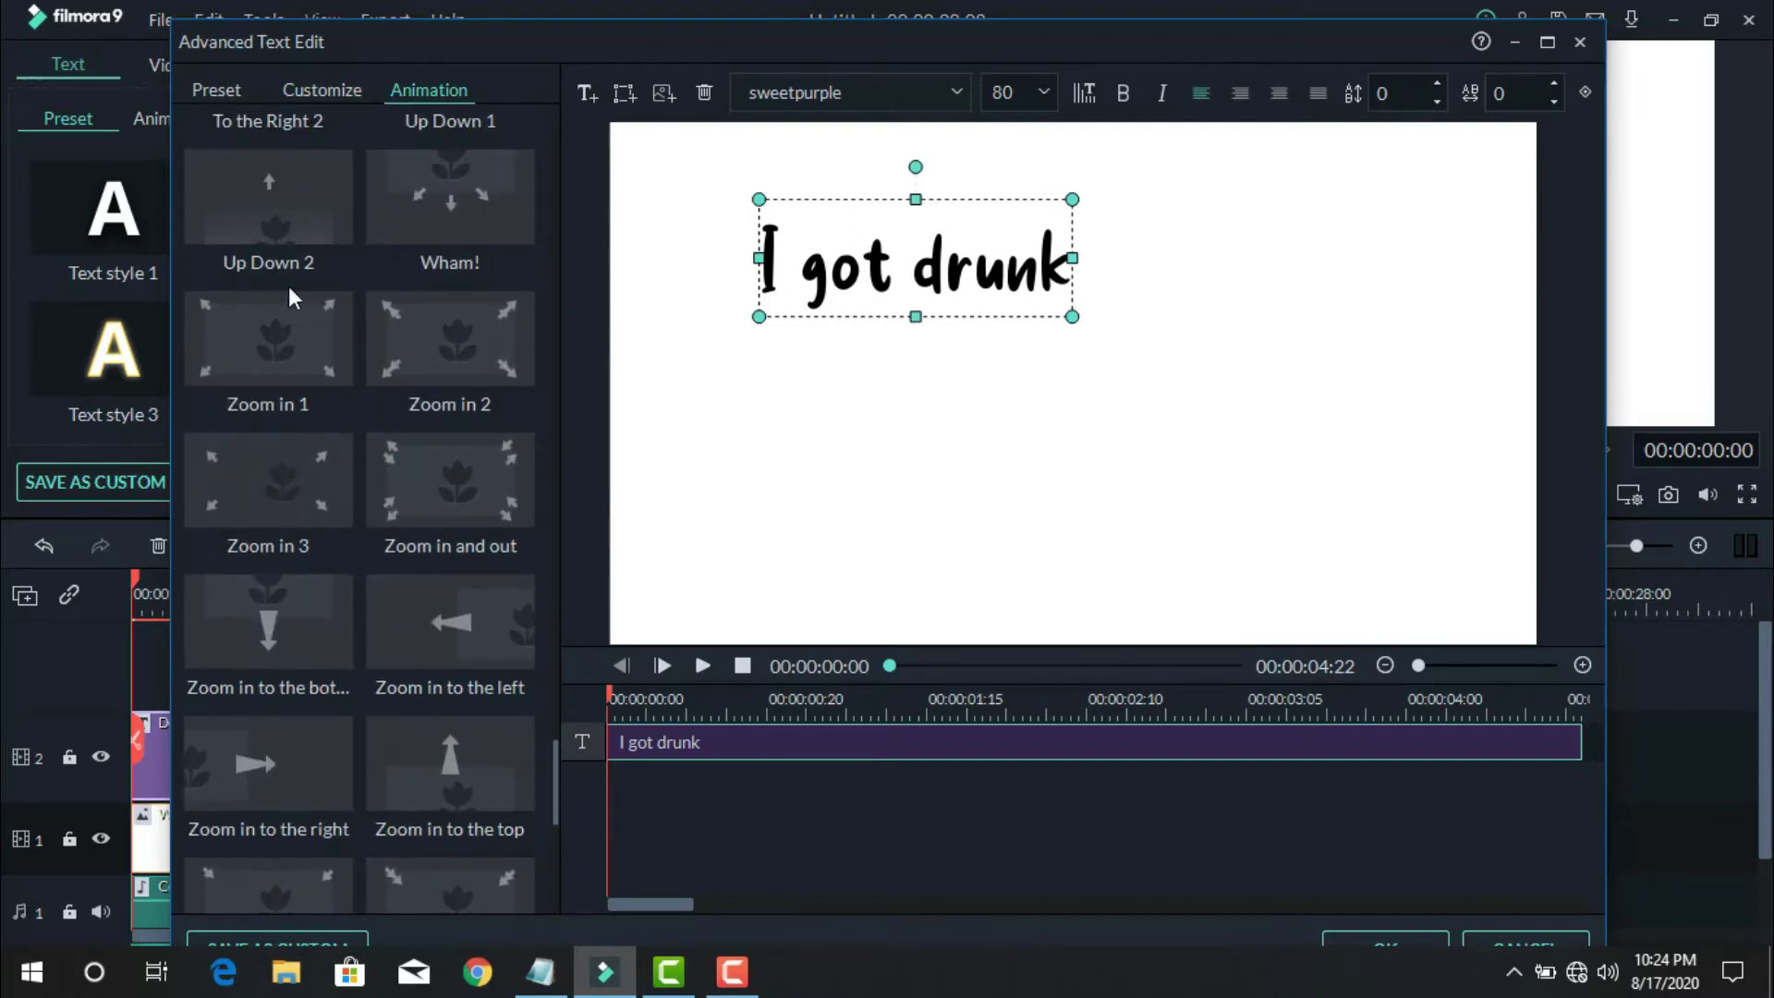
{"action": "left_click", "coordinate": [301, 211]}
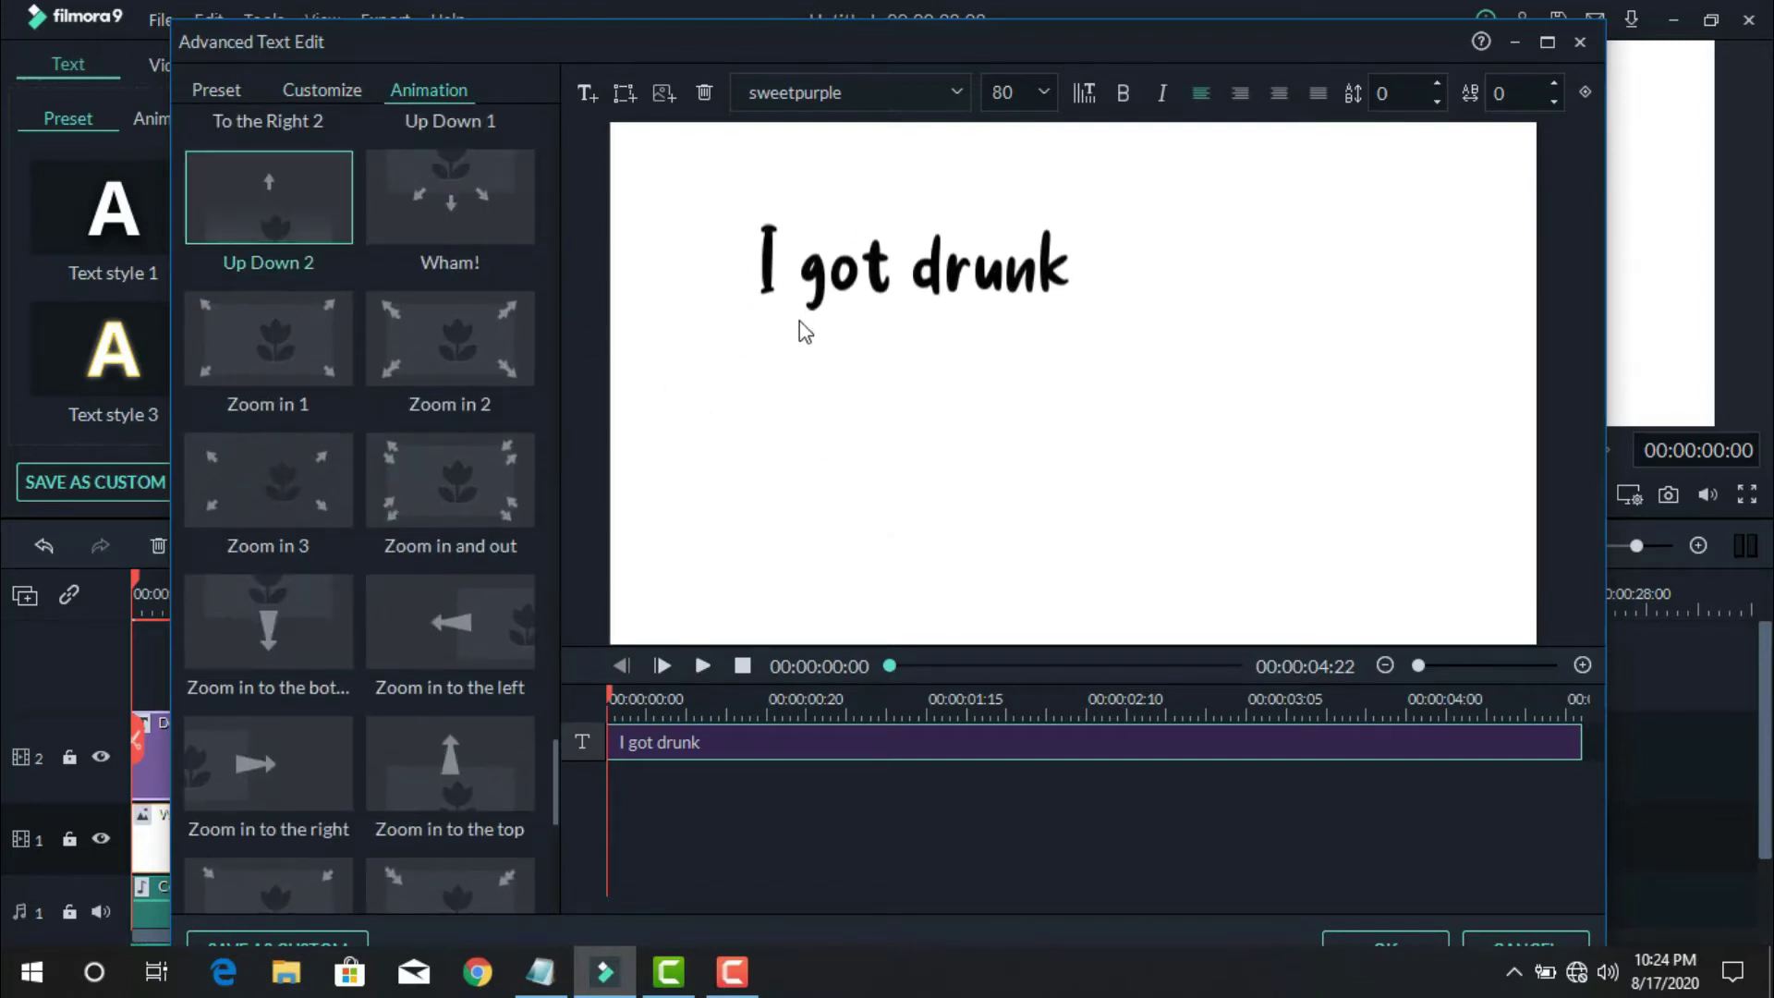
- Add a second text box to the title and replace its placeholder with "off your demons", copied from the lyrics file in Notepad
{"action": "left_click", "coordinate": [589, 98]}
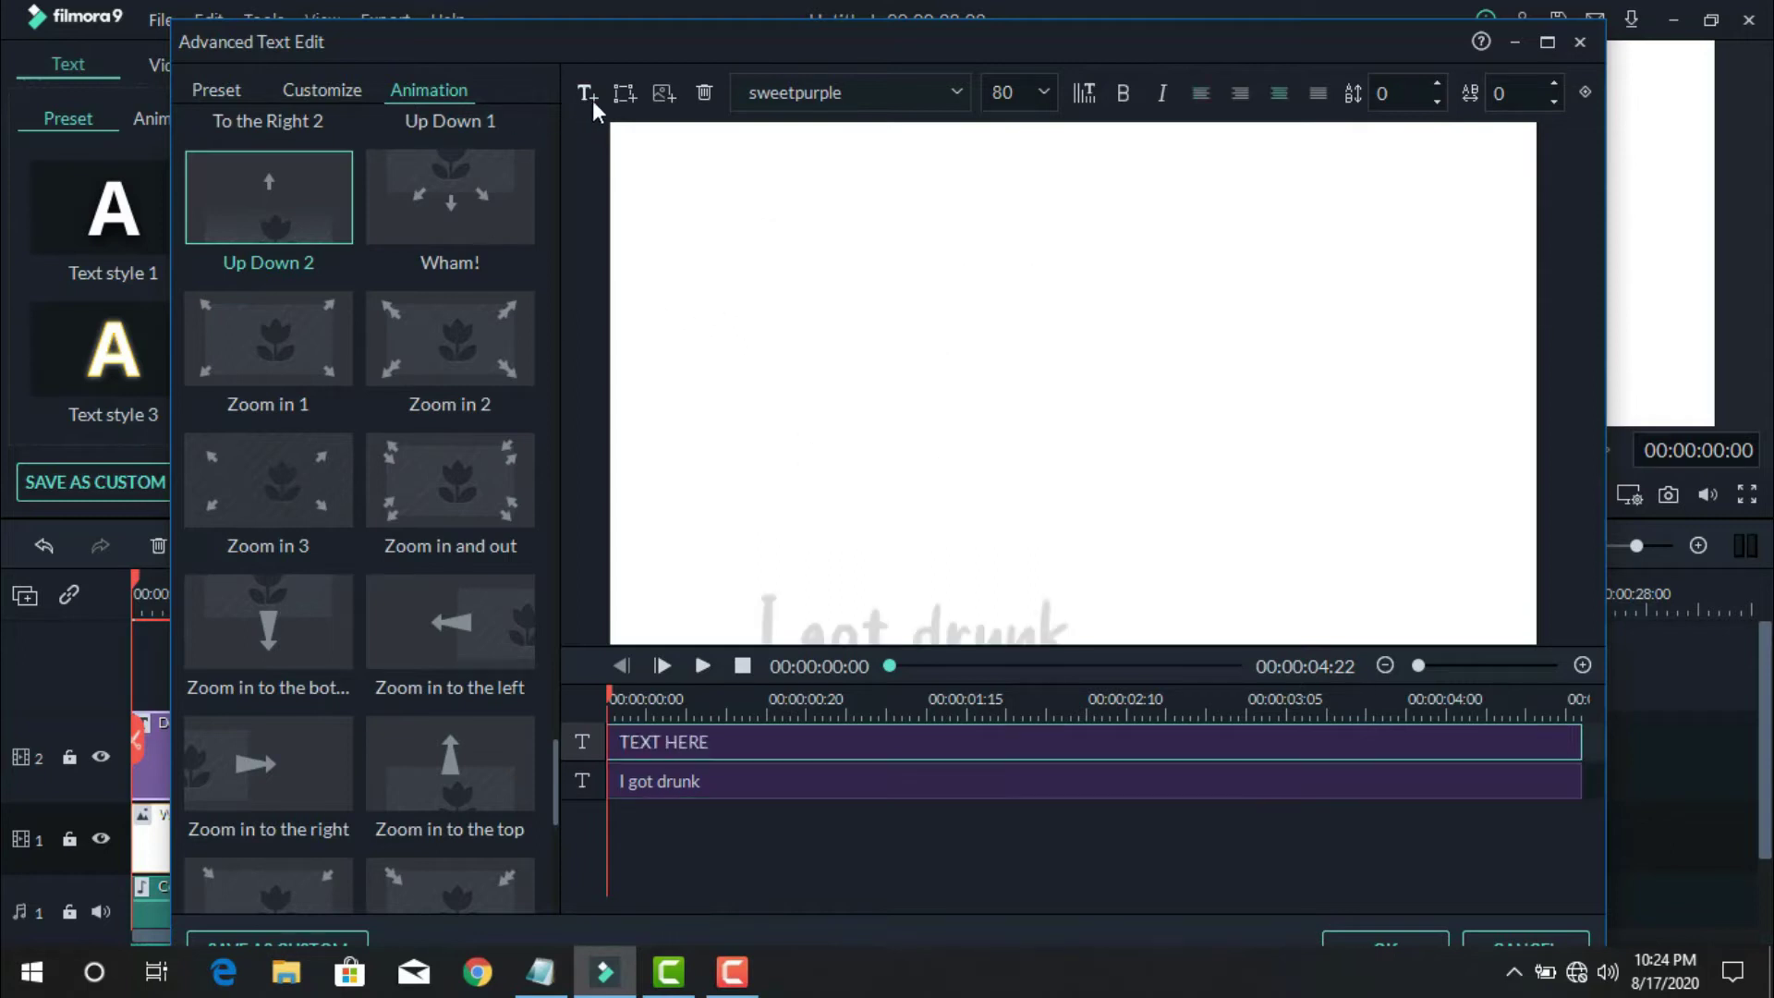
{"action": "left_click", "coordinate": [1076, 404]}
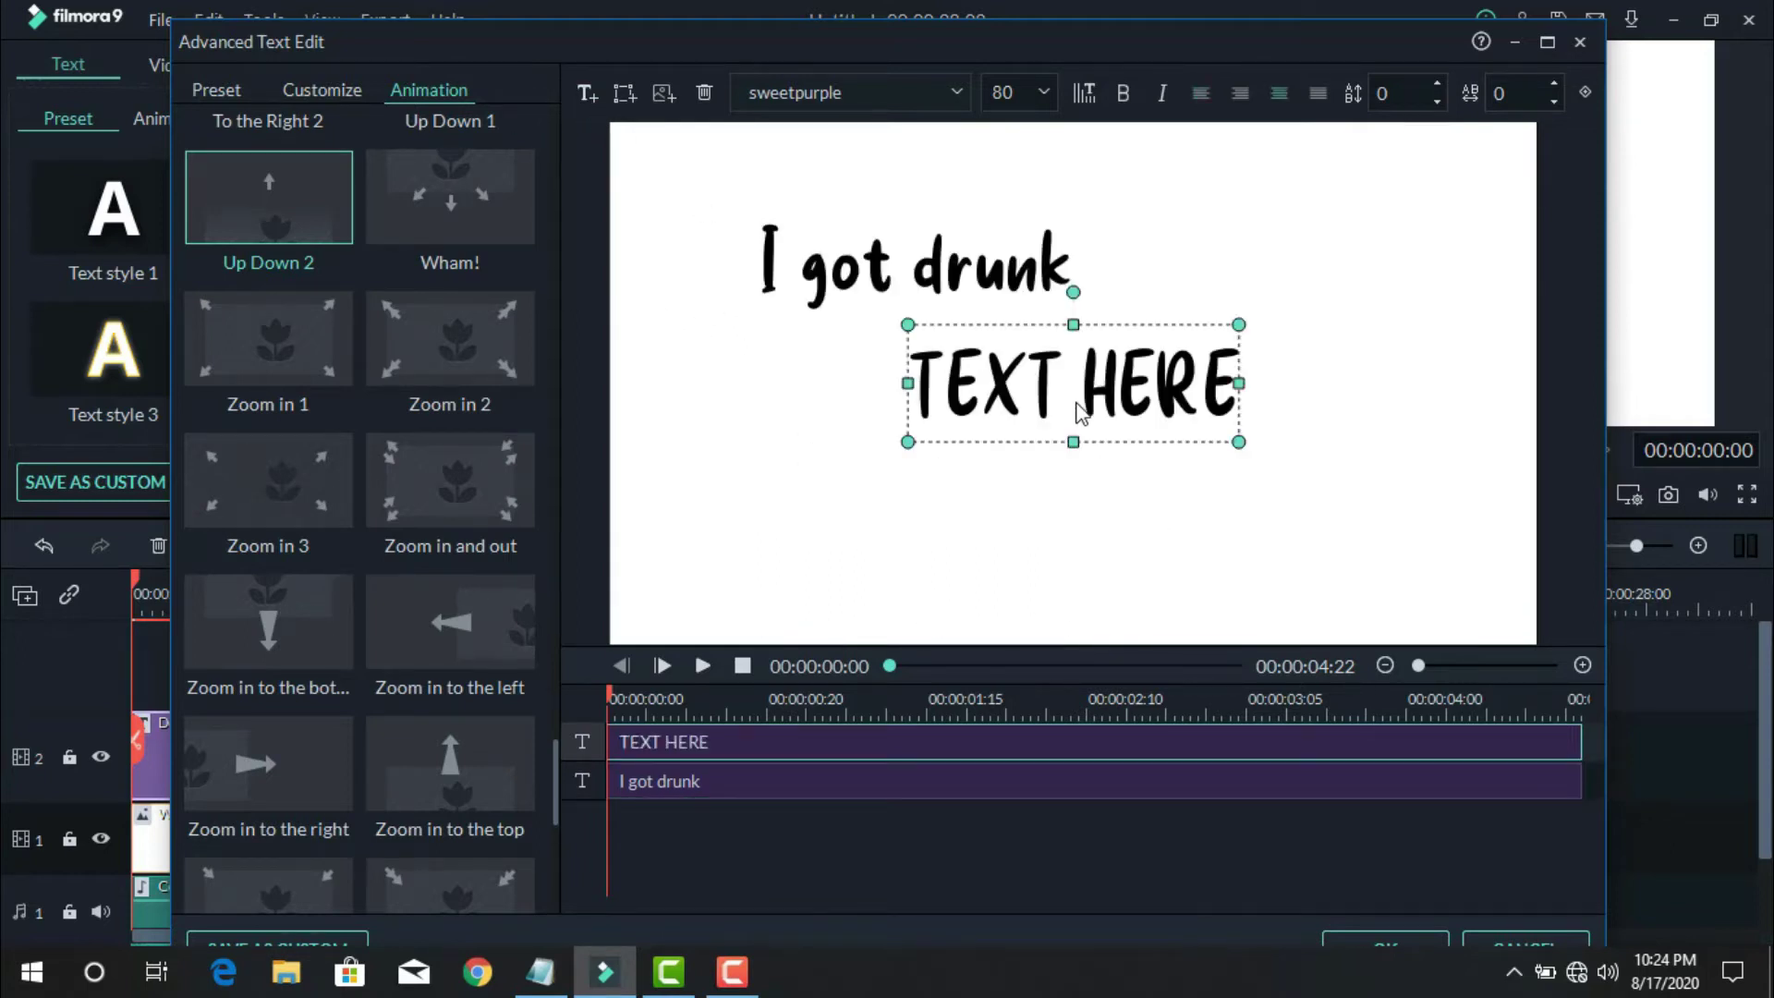
{"action": "left_click", "coordinate": [202, 92]}
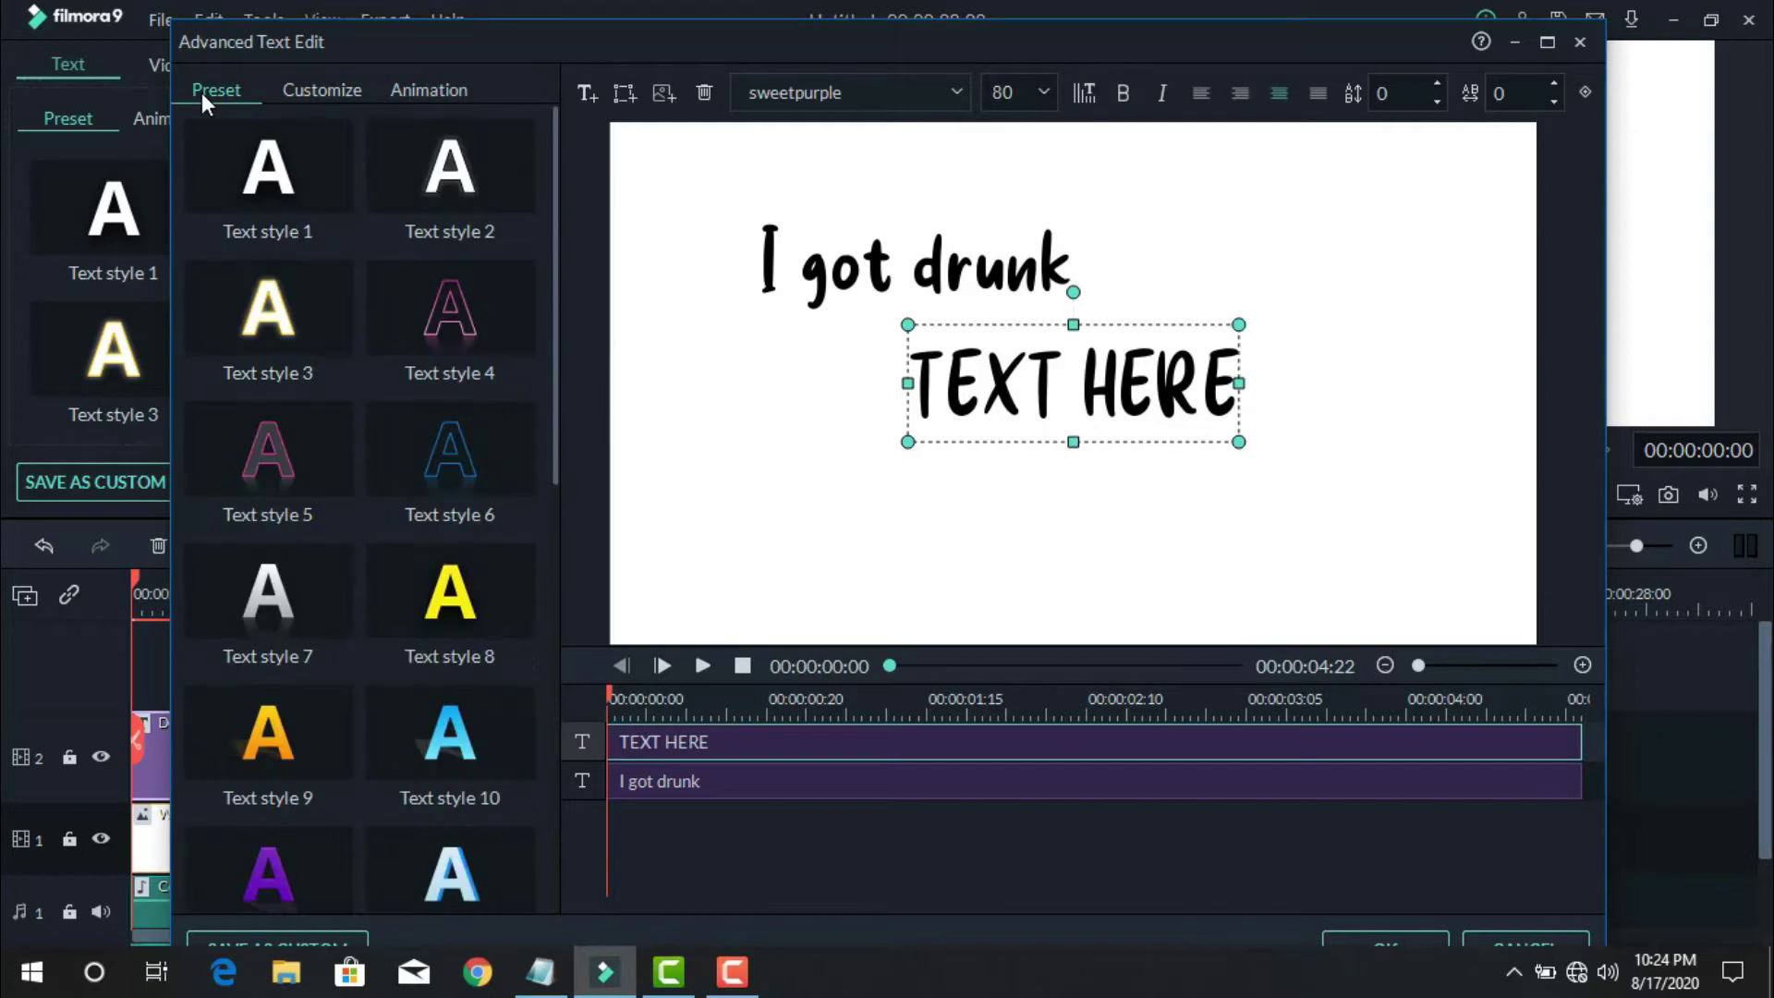
{"action": "left_click", "coordinate": [324, 85]}
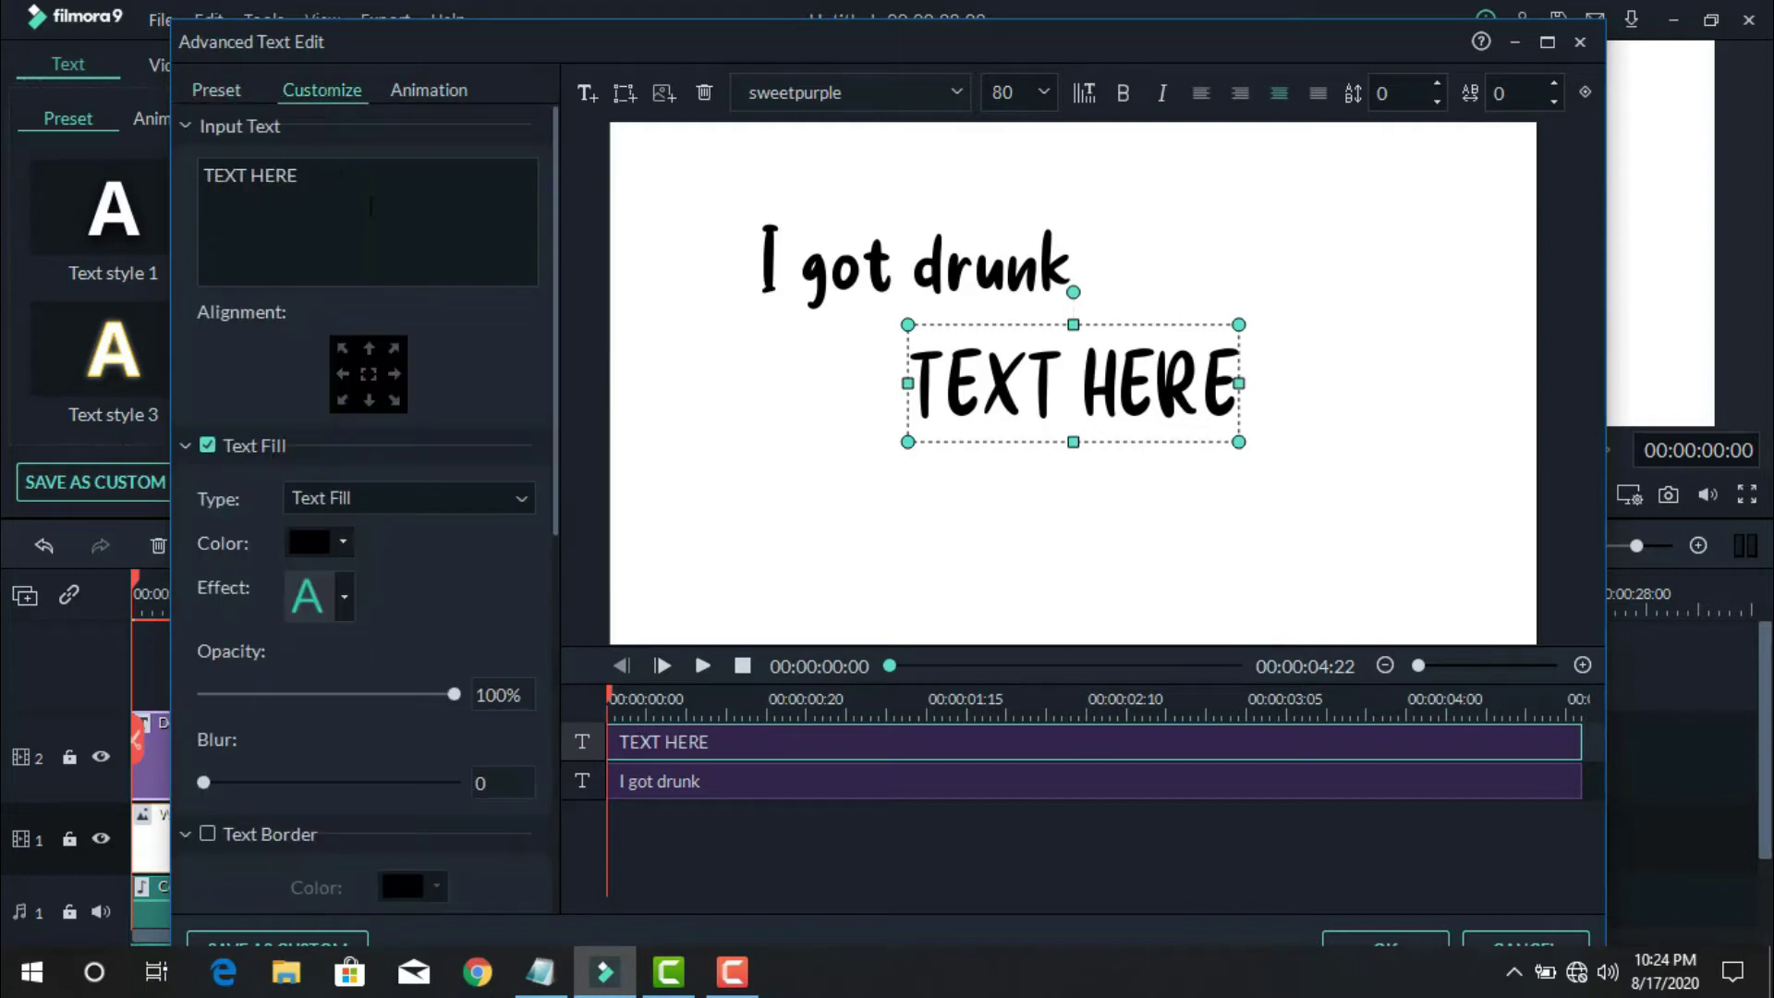
{"action": "left_click", "coordinate": [541, 971]}
{"action": "left_click_drag", "start_coordinate": [439, 275], "coordinate": [237, 277]}
{"action": "key", "text": "ctrl+c"}
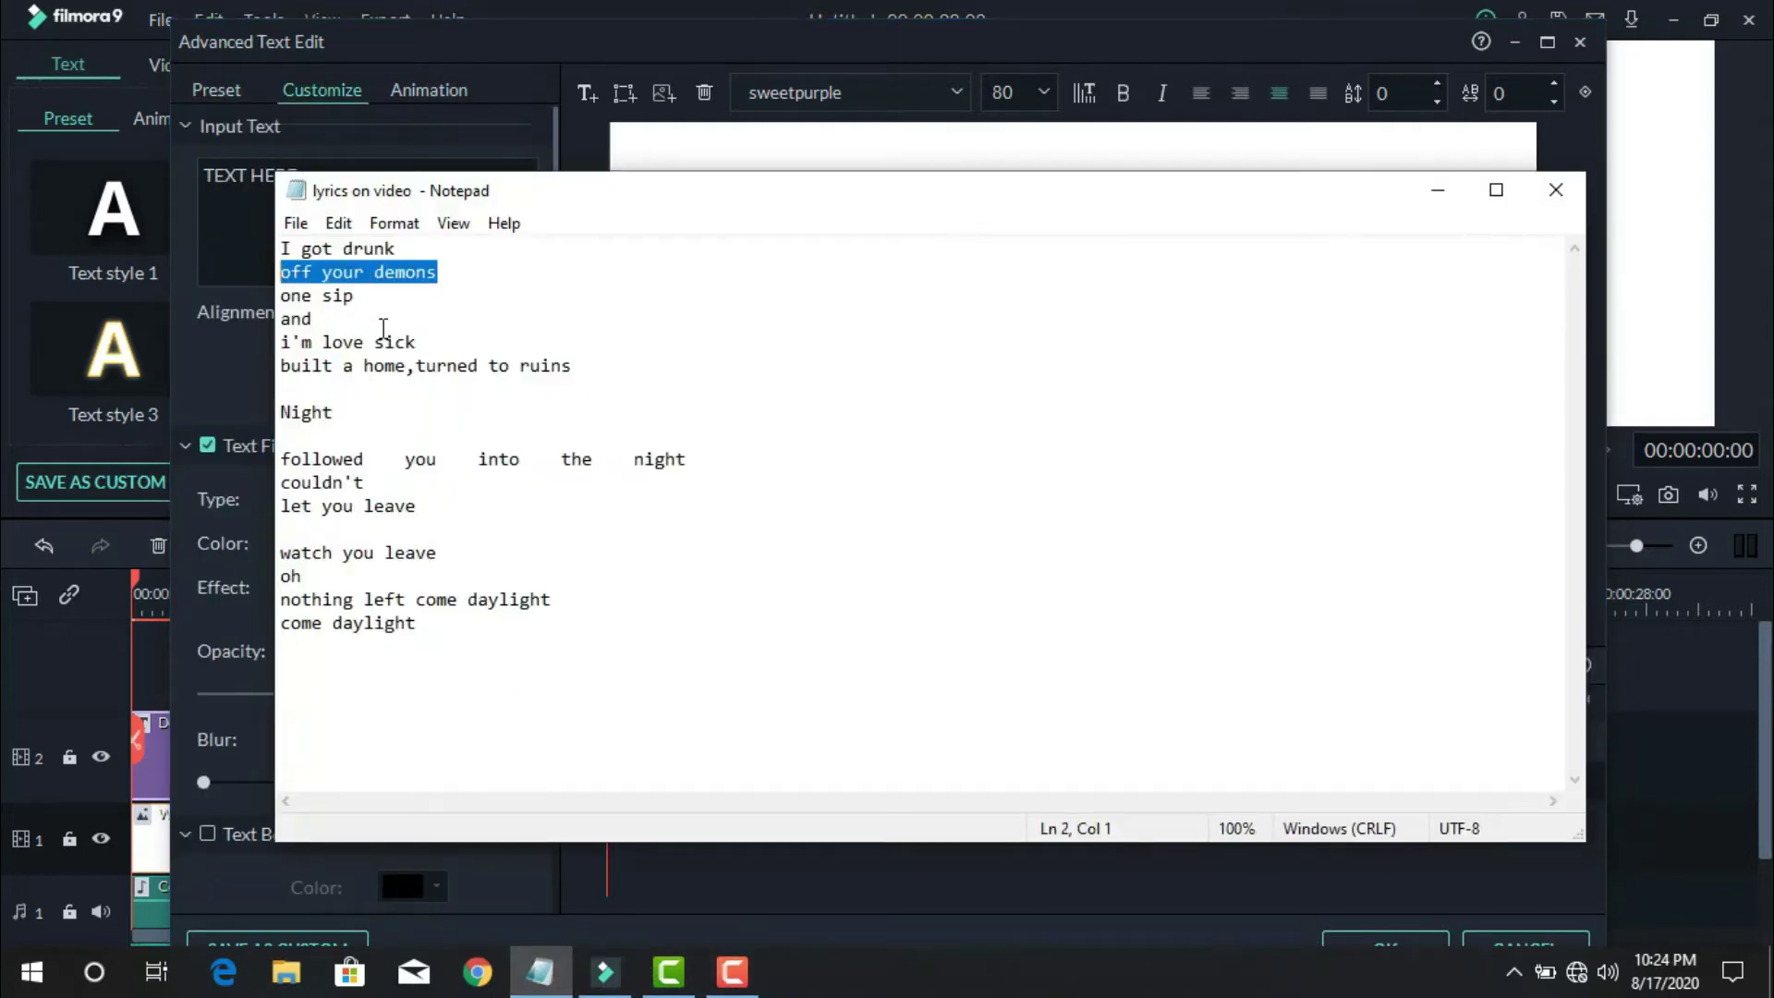
{"action": "left_click", "coordinate": [261, 233]}
{"action": "key", "text": "ctrl+a"}
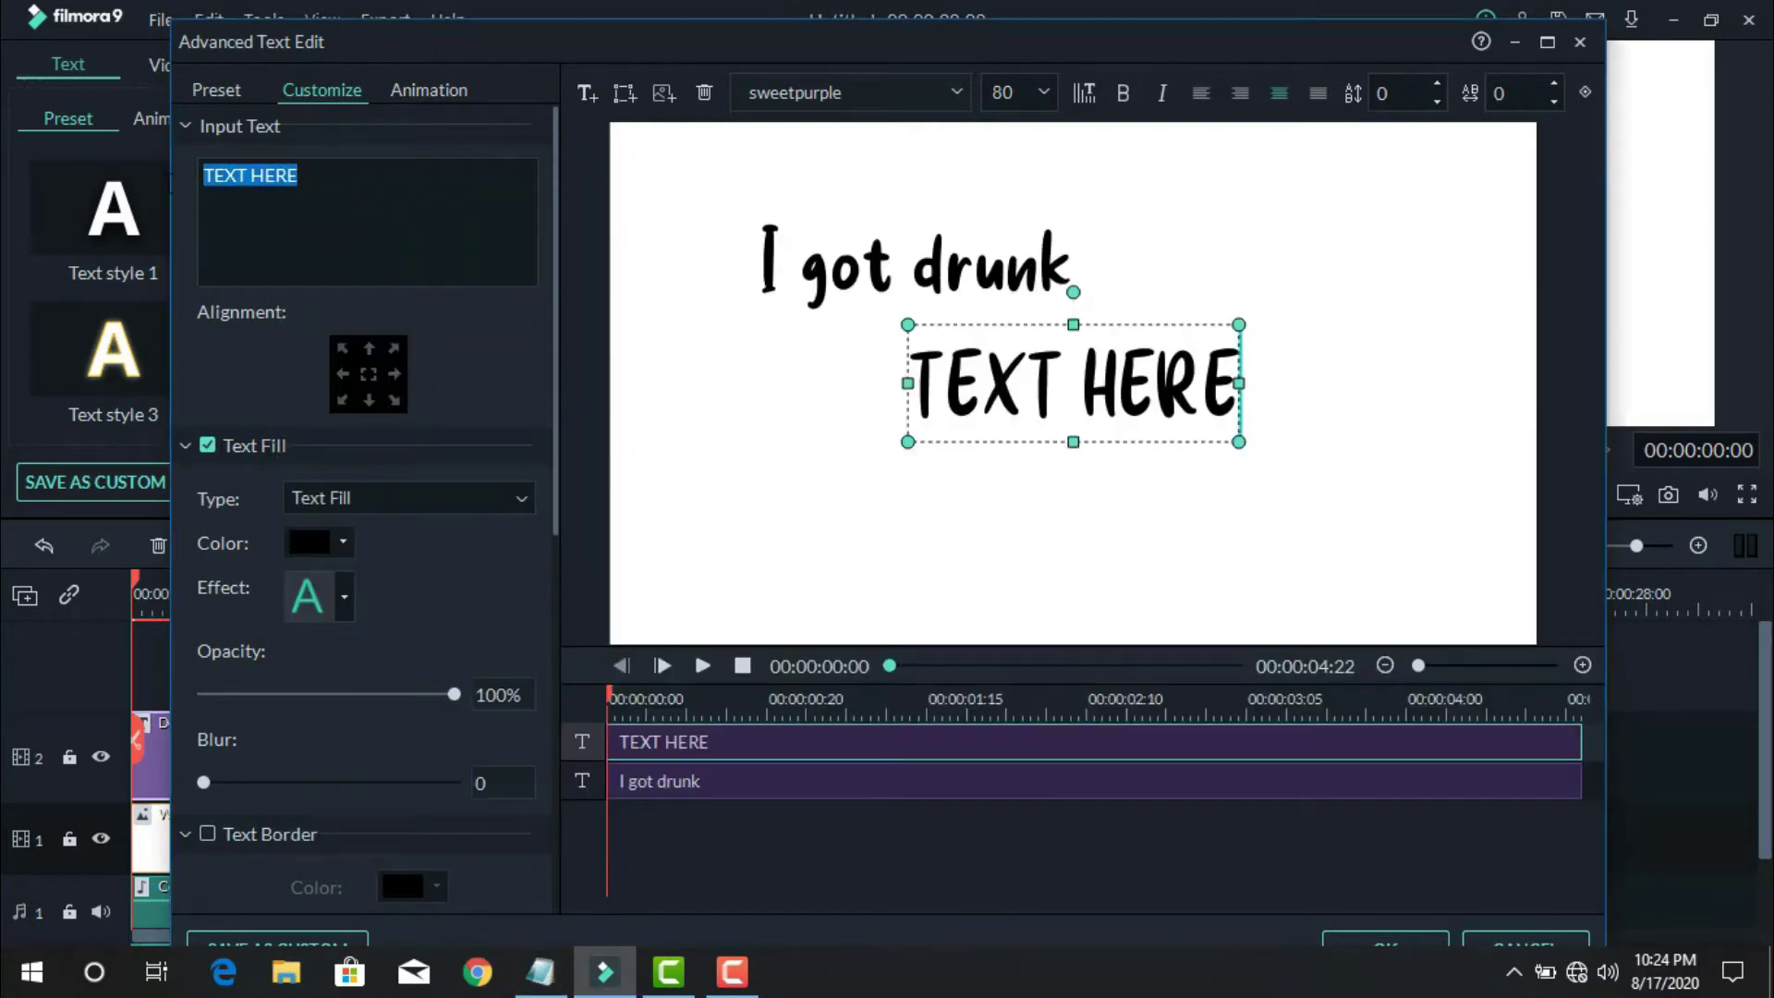
{"action": "key", "text": "ctrl+v"}
- Move the "off your demons" text to the lower right of the frame and apply the Up Down 1 animation
{"action": "left_click", "coordinate": [1152, 478]}
{"action": "left_click", "coordinate": [1150, 415]}
{"action": "left_click_drag", "start_coordinate": [1129, 405], "coordinate": [1296, 484]}
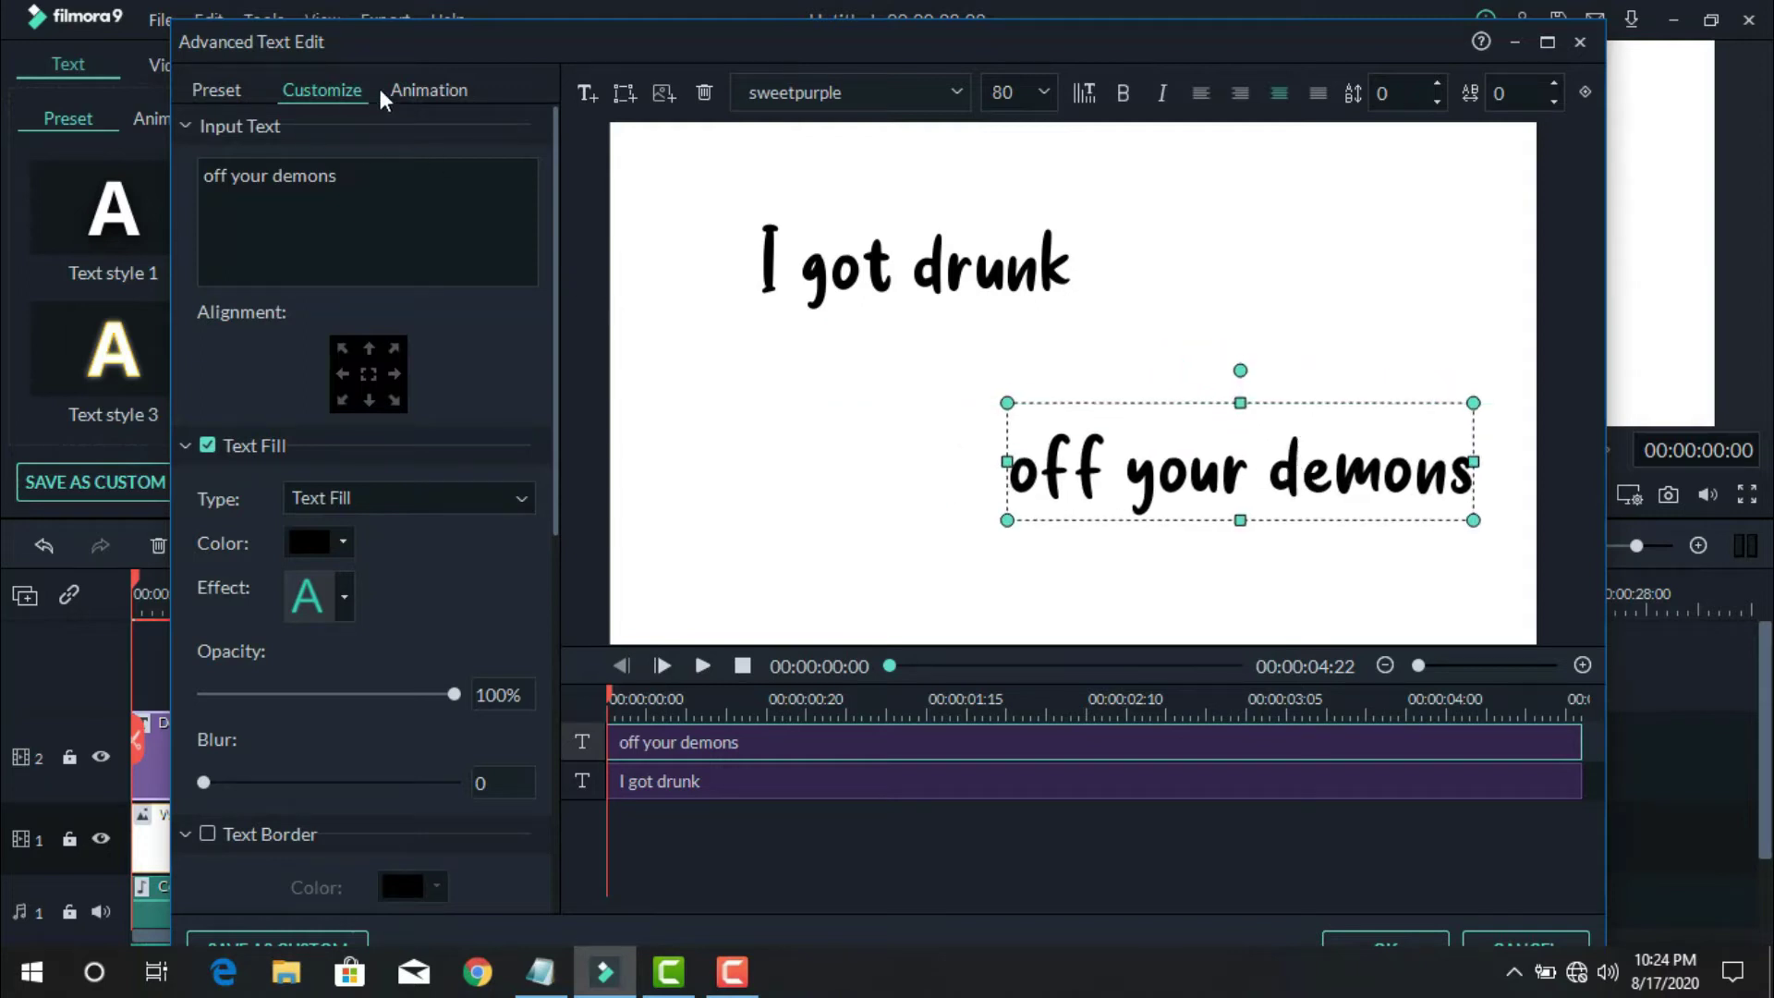
{"action": "left_click", "coordinate": [414, 89]}
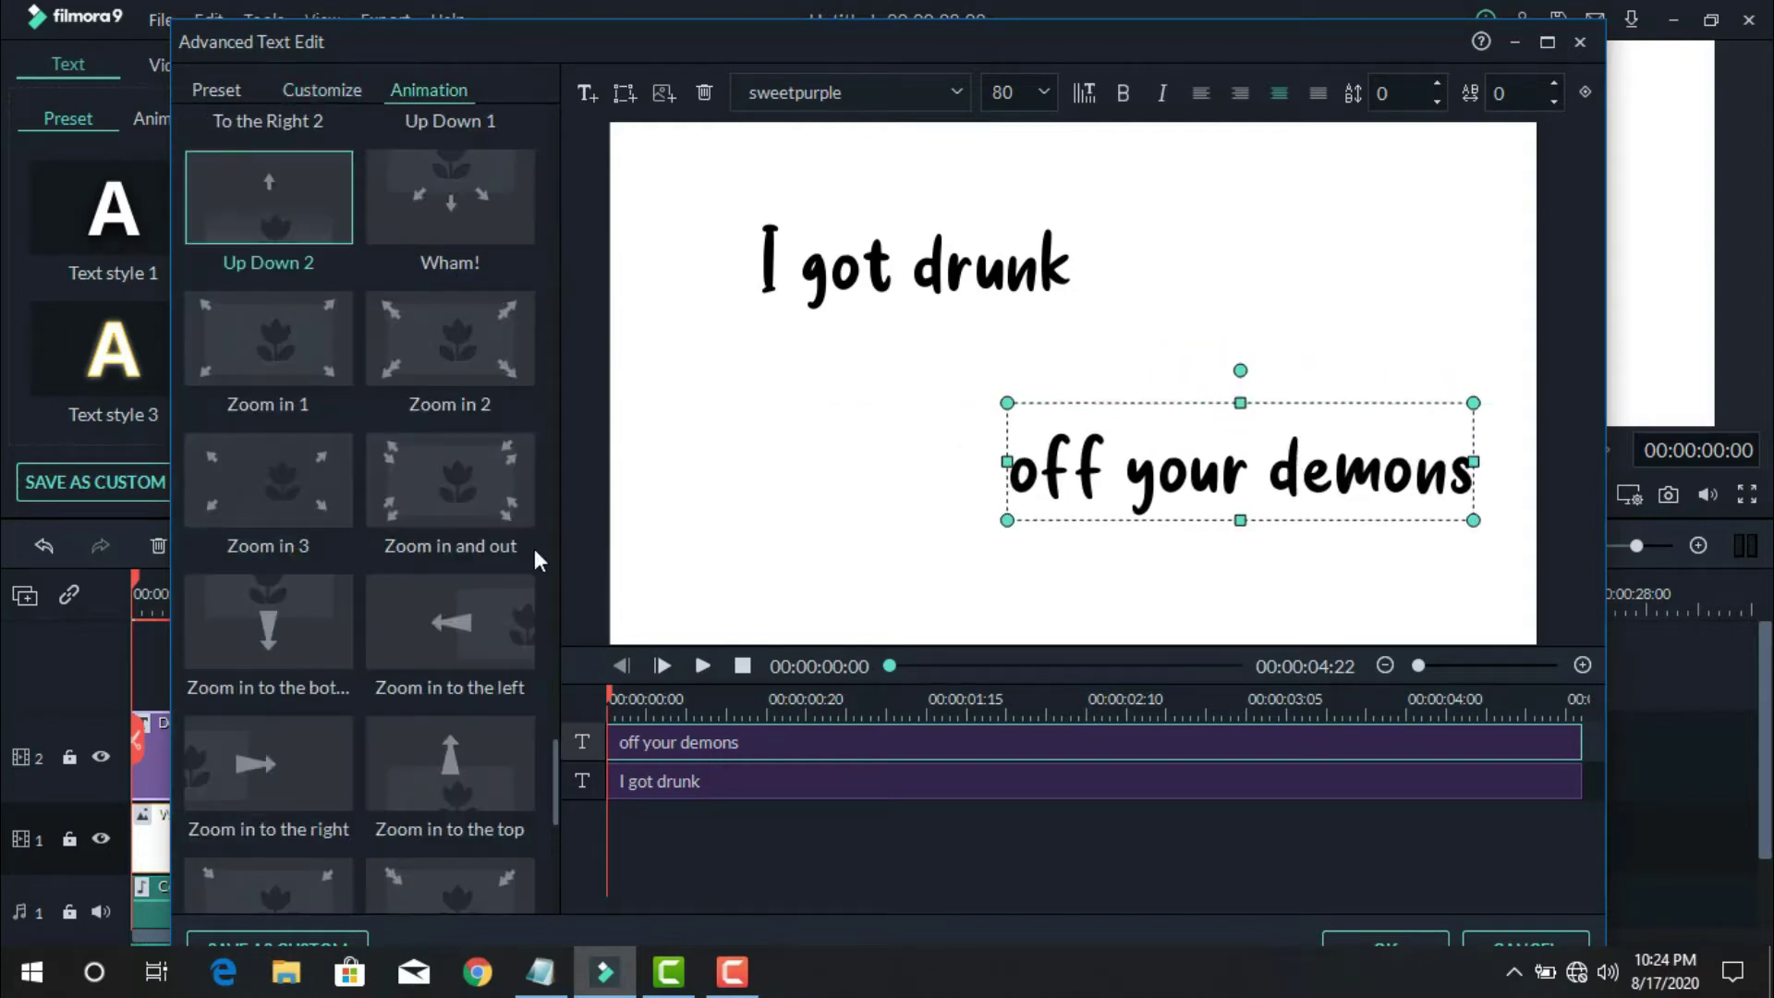
{"action": "scroll", "coordinate": [552, 773], "scroll_direction": "up", "scroll_amount": 5}
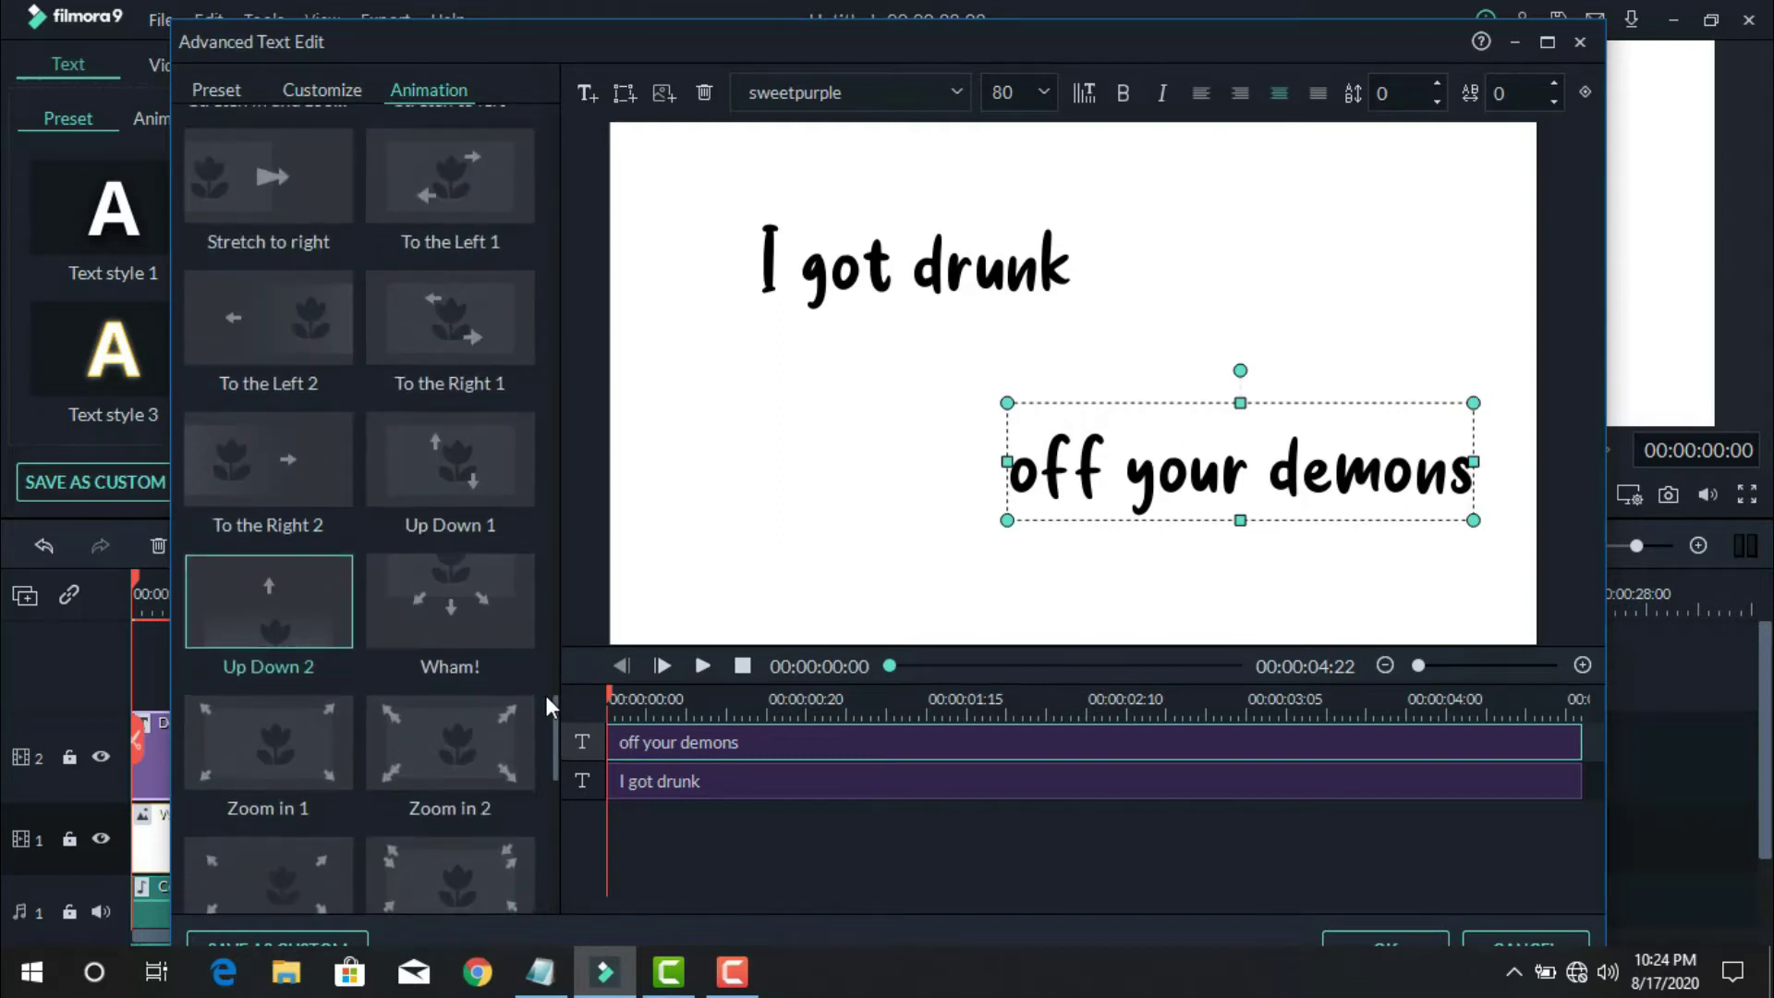
{"action": "left_click", "coordinate": [478, 446]}
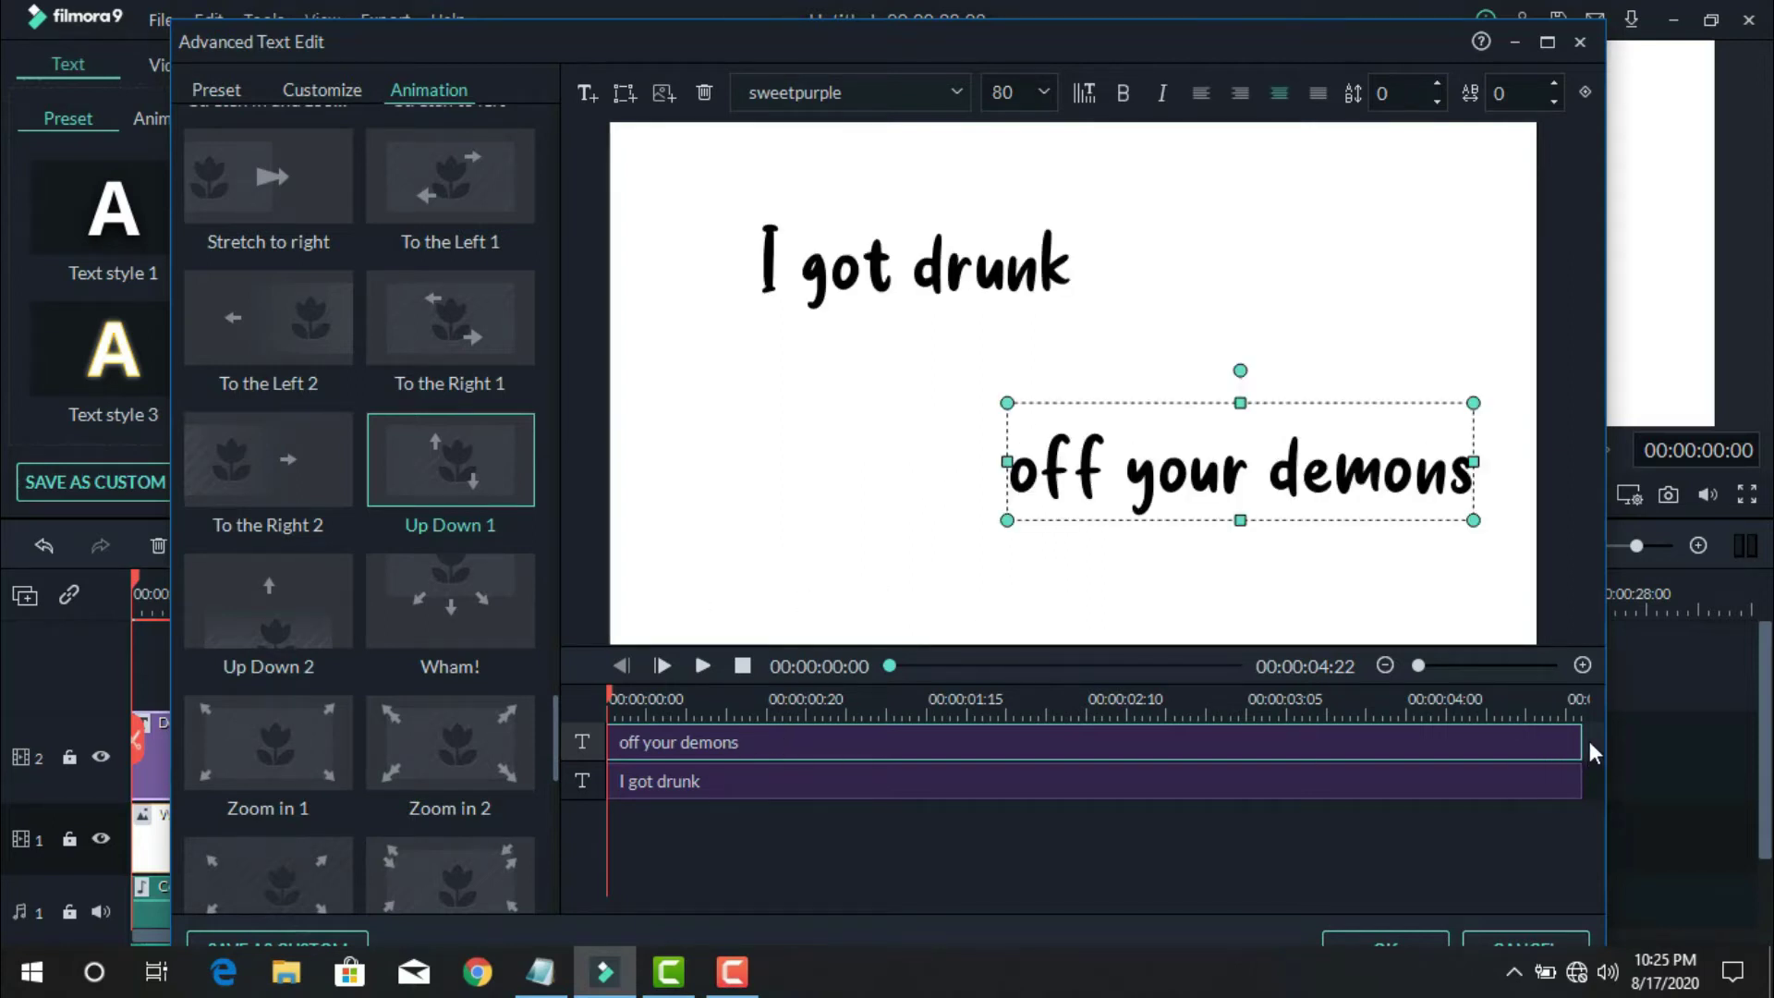
- Trim "off your demons" to start at about 00:00:01:05 and "I got drunk" at about 00:00:00:21, and preview the title
{"action": "left_click_drag", "start_coordinate": [1583, 750], "coordinate": [1512, 744]}
{"action": "left_click", "coordinate": [809, 790]}
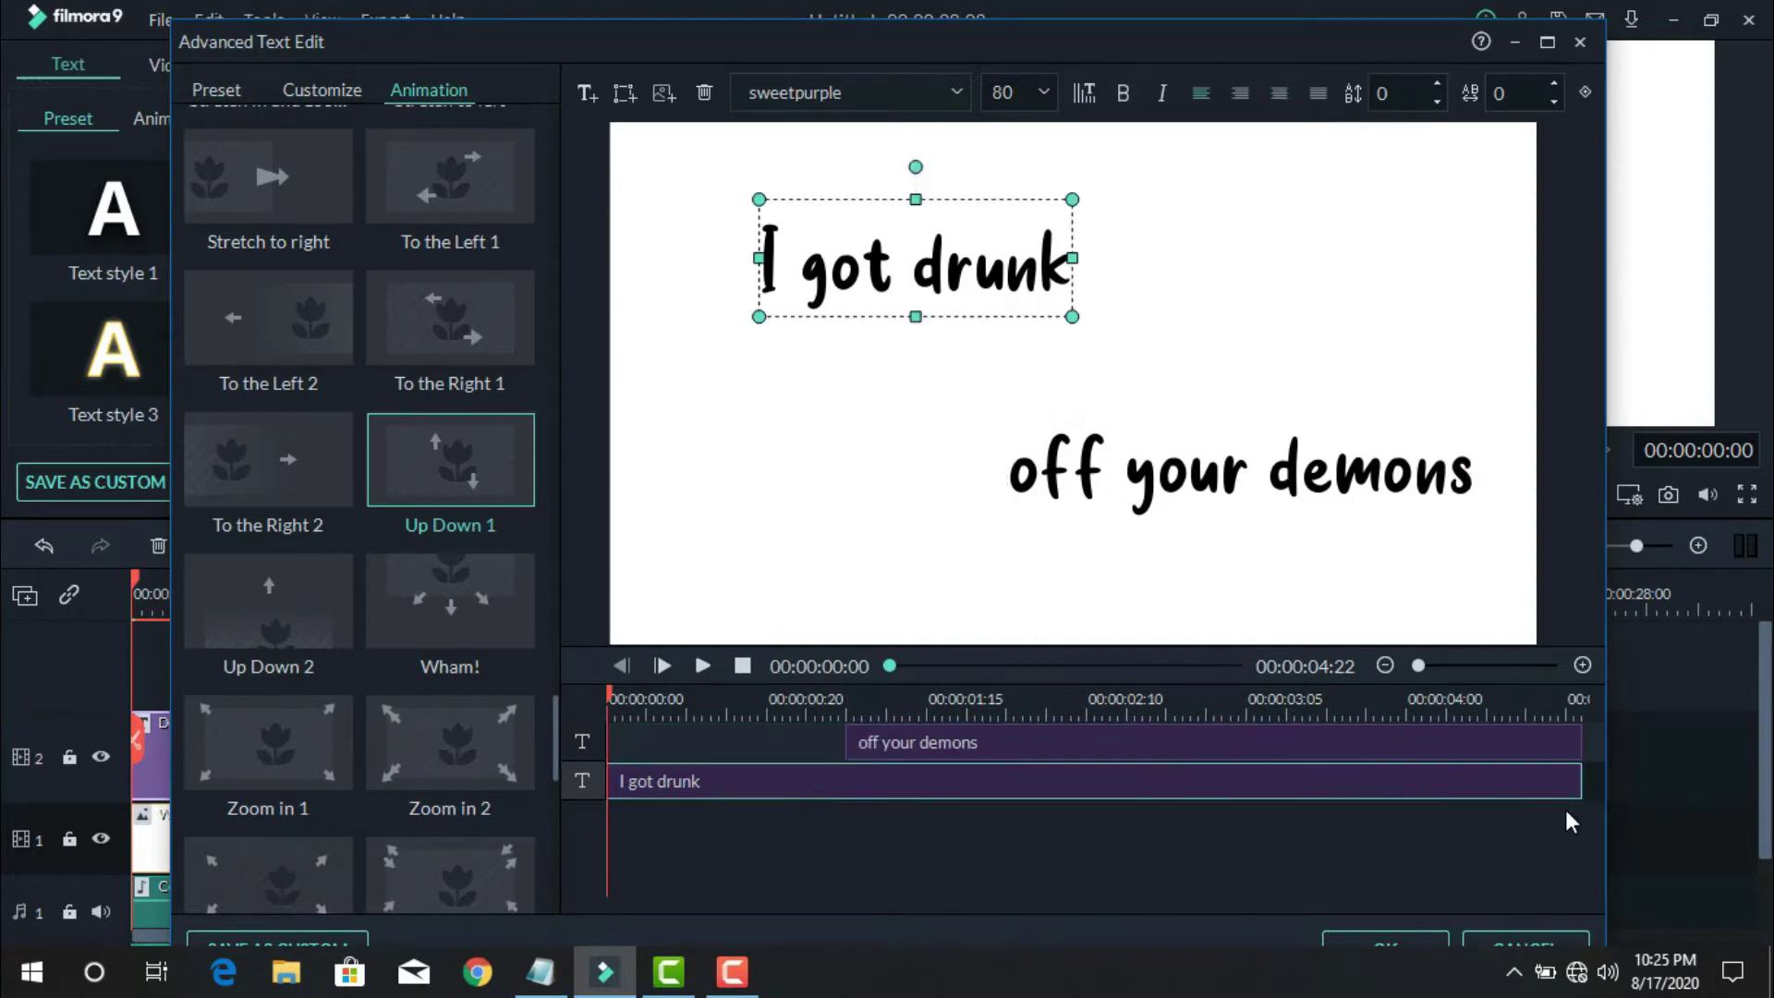
{"action": "left_click_drag", "start_coordinate": [1578, 787], "coordinate": [1479, 783]}
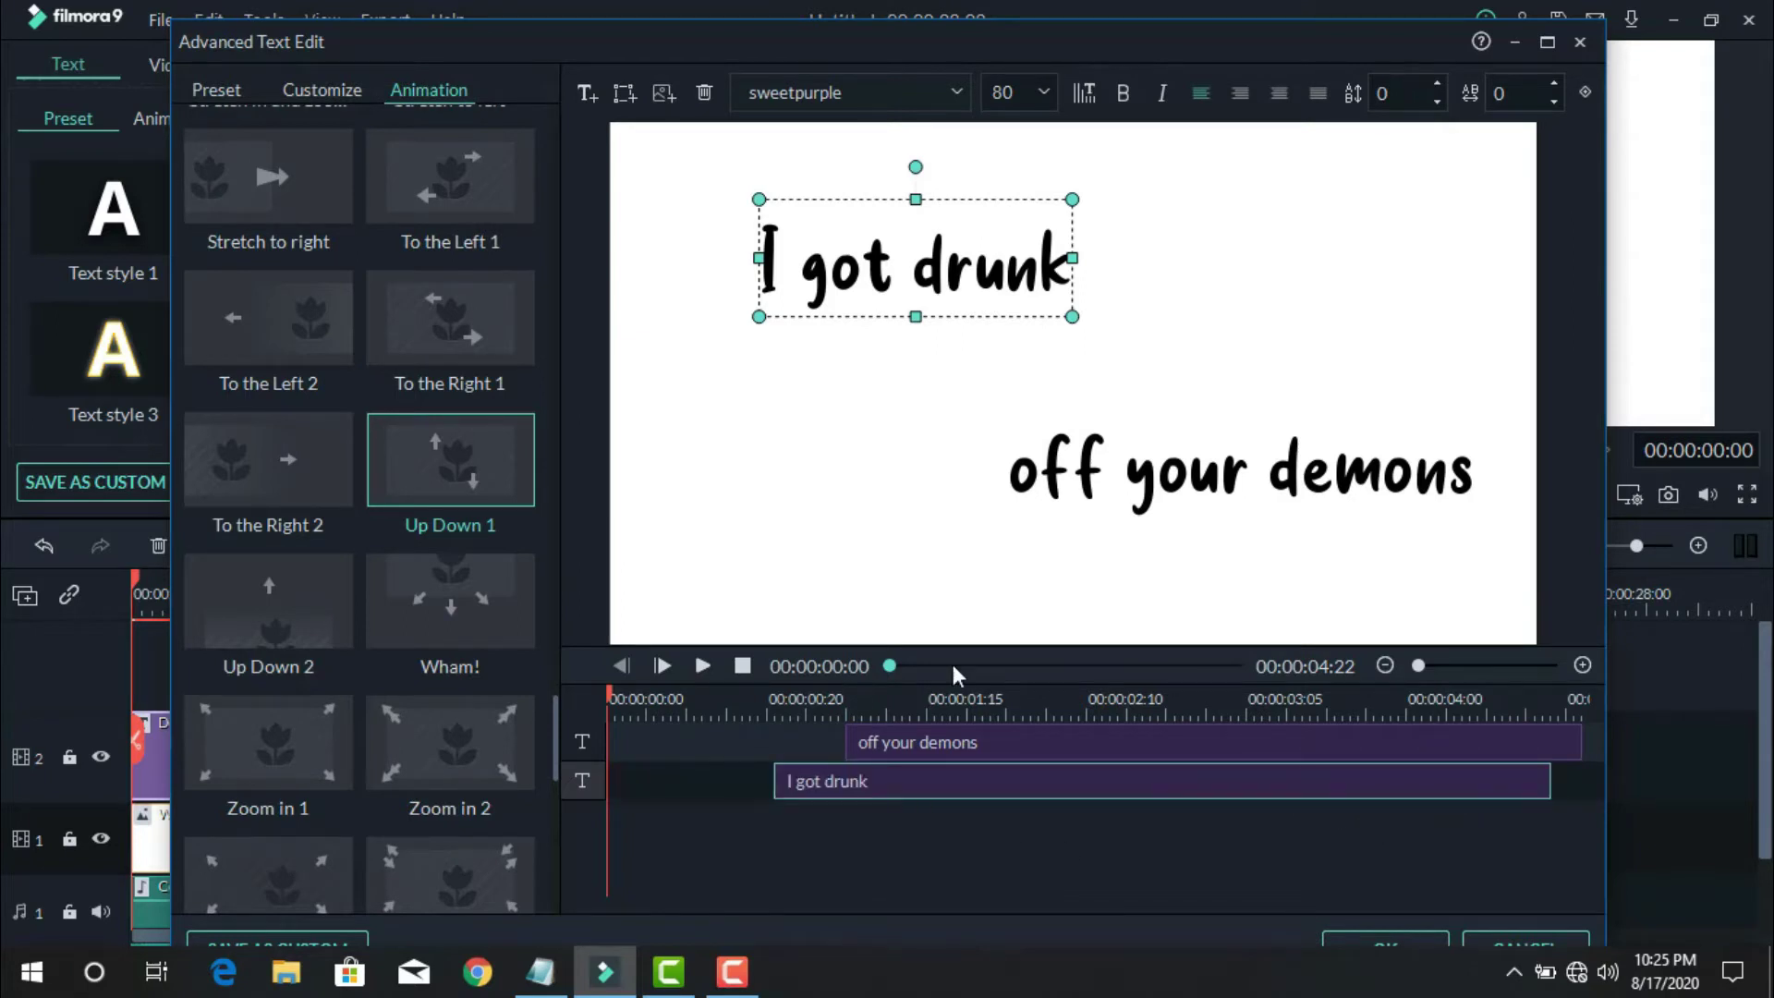
{"action": "left_click", "coordinate": [710, 662]}
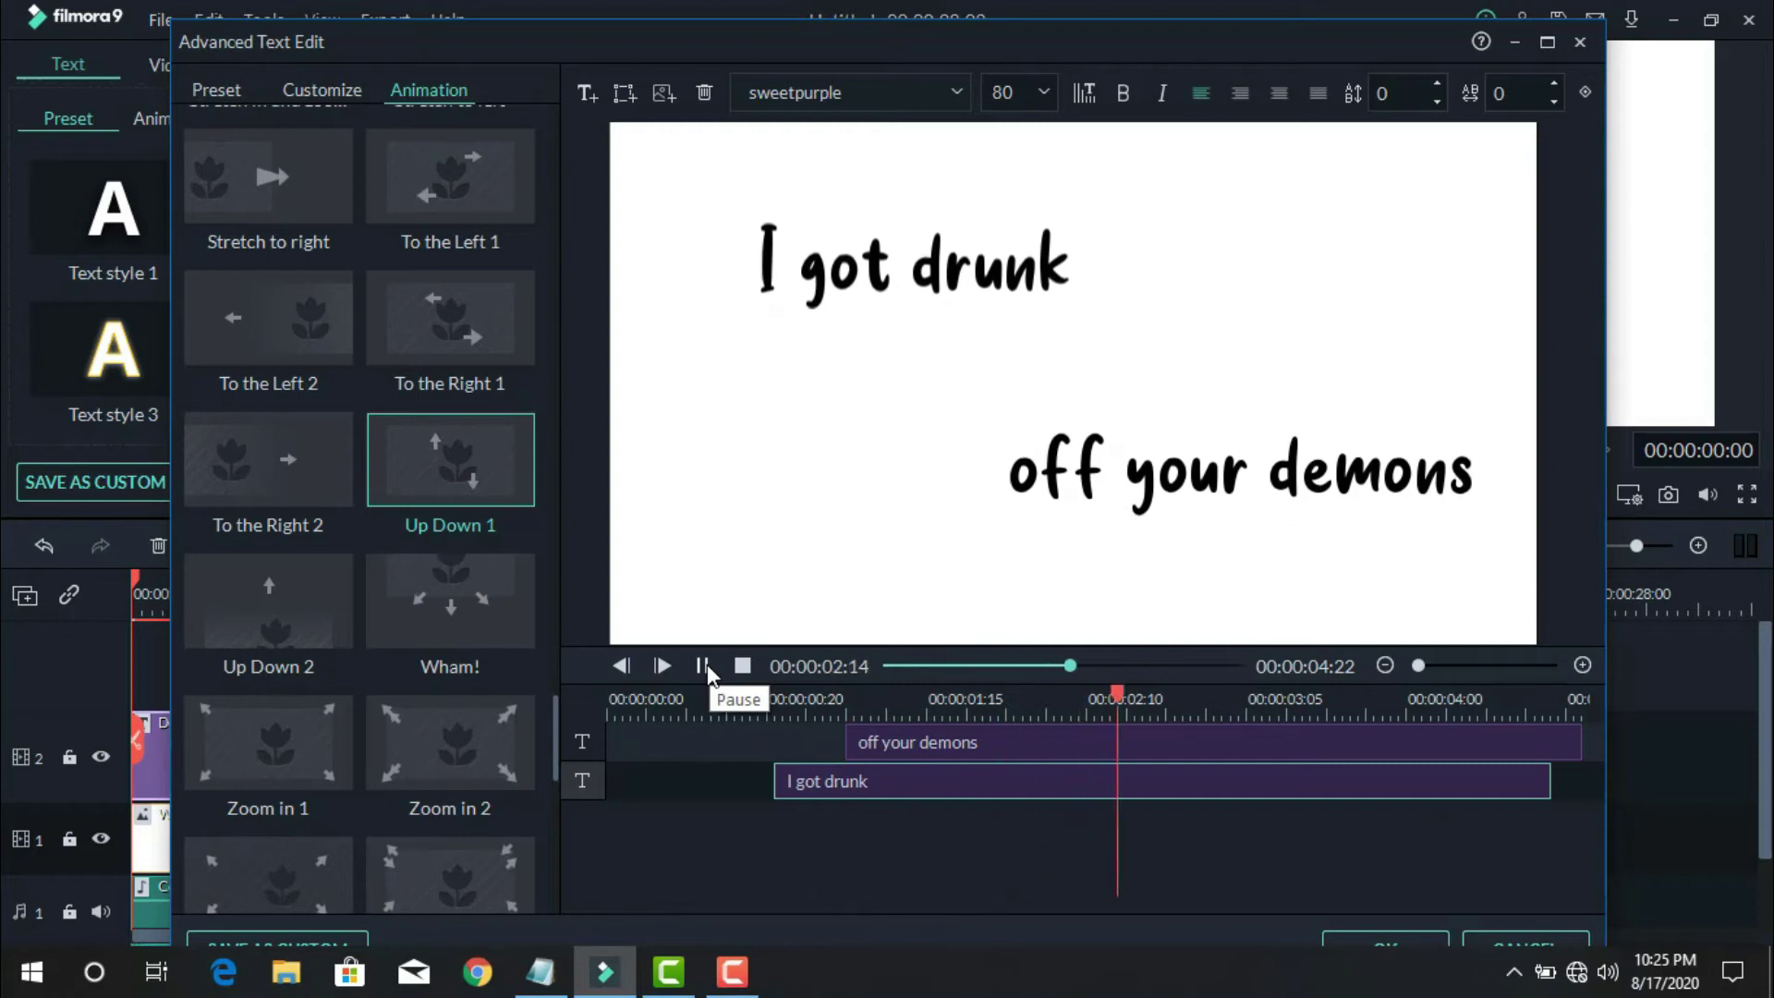
{"action": "left_click", "coordinate": [707, 663]}
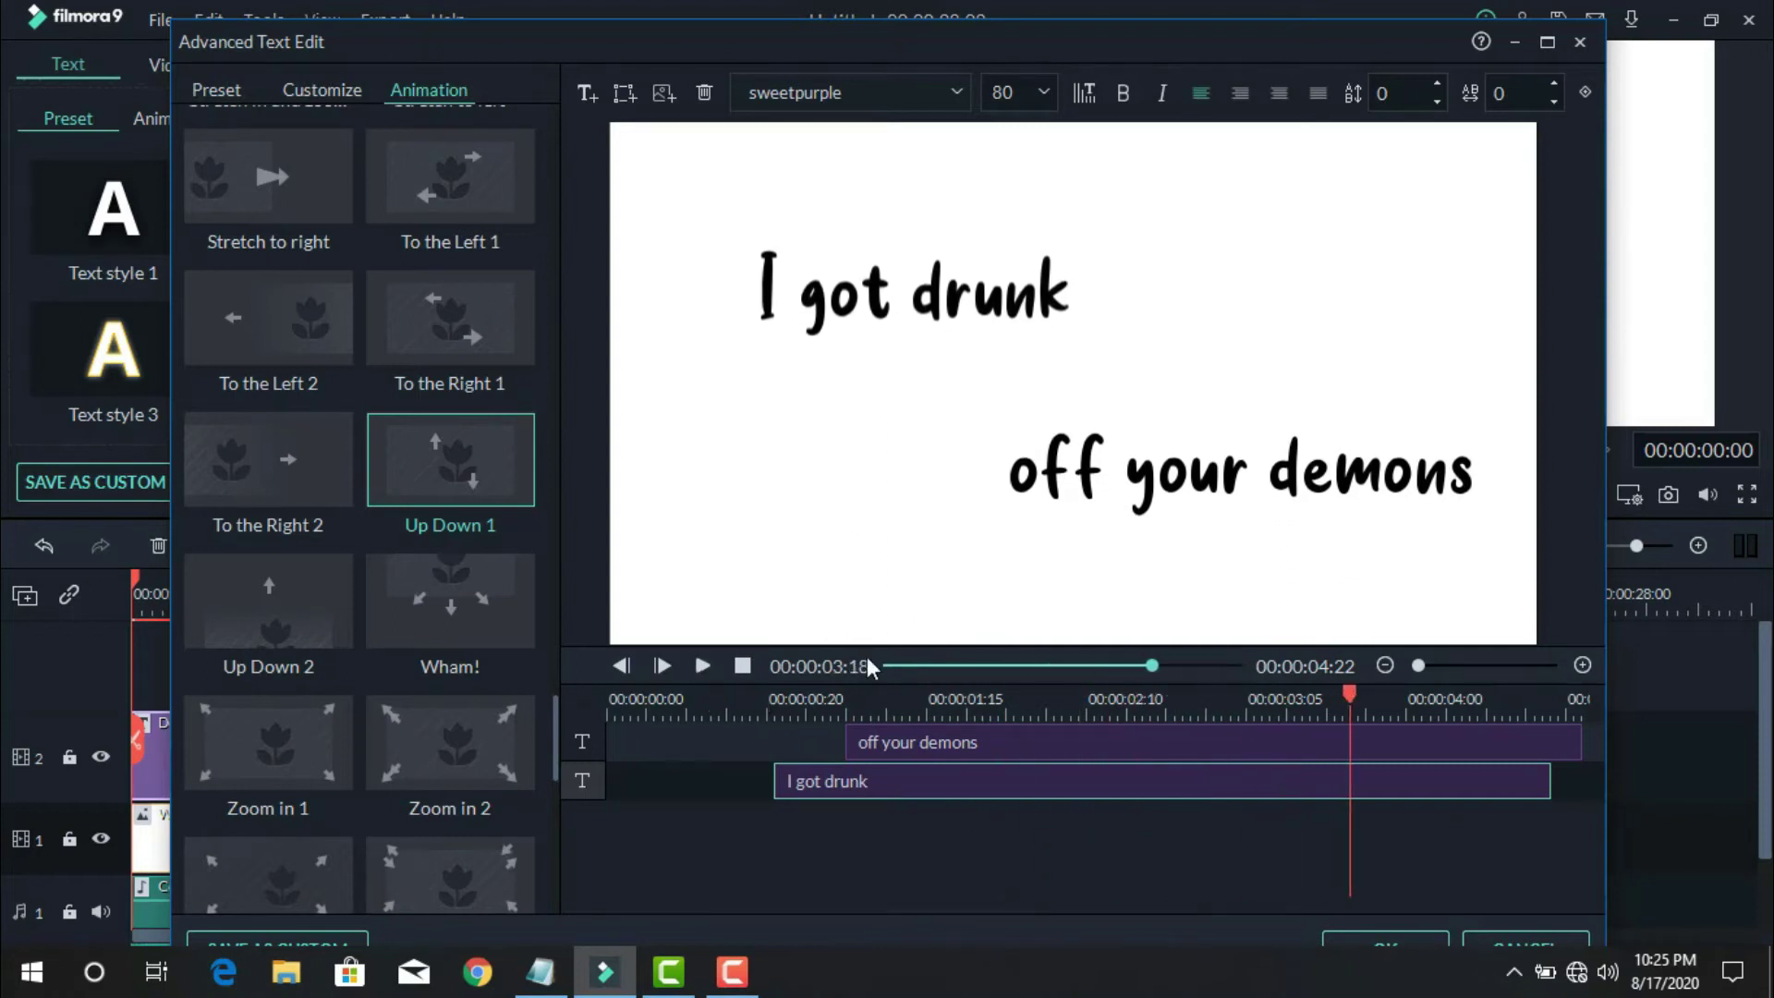
- Start "off your demons" at about 00:00:02:05 and "I got drunk" at about 00:00:01:13, extend the latter to the title's end, and preview
{"action": "left_click", "coordinate": [1066, 743]}
{"action": "left_click_drag", "start_coordinate": [845, 740], "coordinate": [1046, 741]}
{"action": "left_click", "coordinate": [1541, 783]}
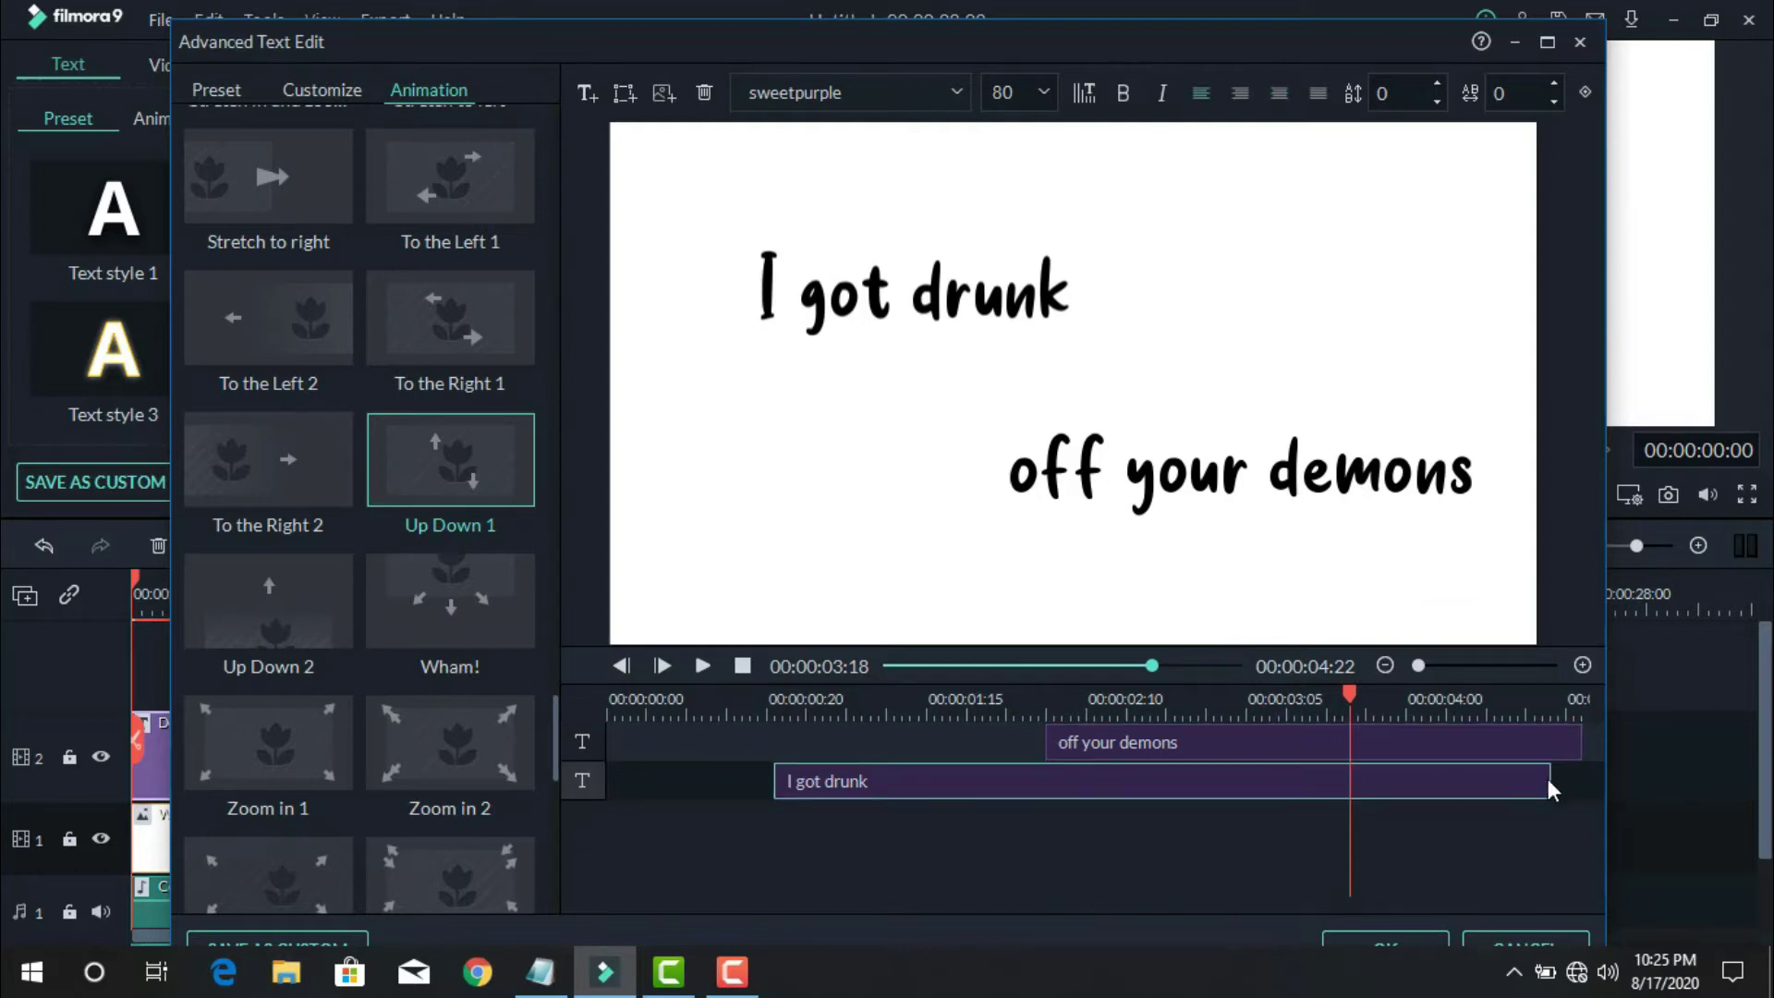
{"action": "left_click_drag", "start_coordinate": [1545, 784], "coordinate": [1580, 783]}
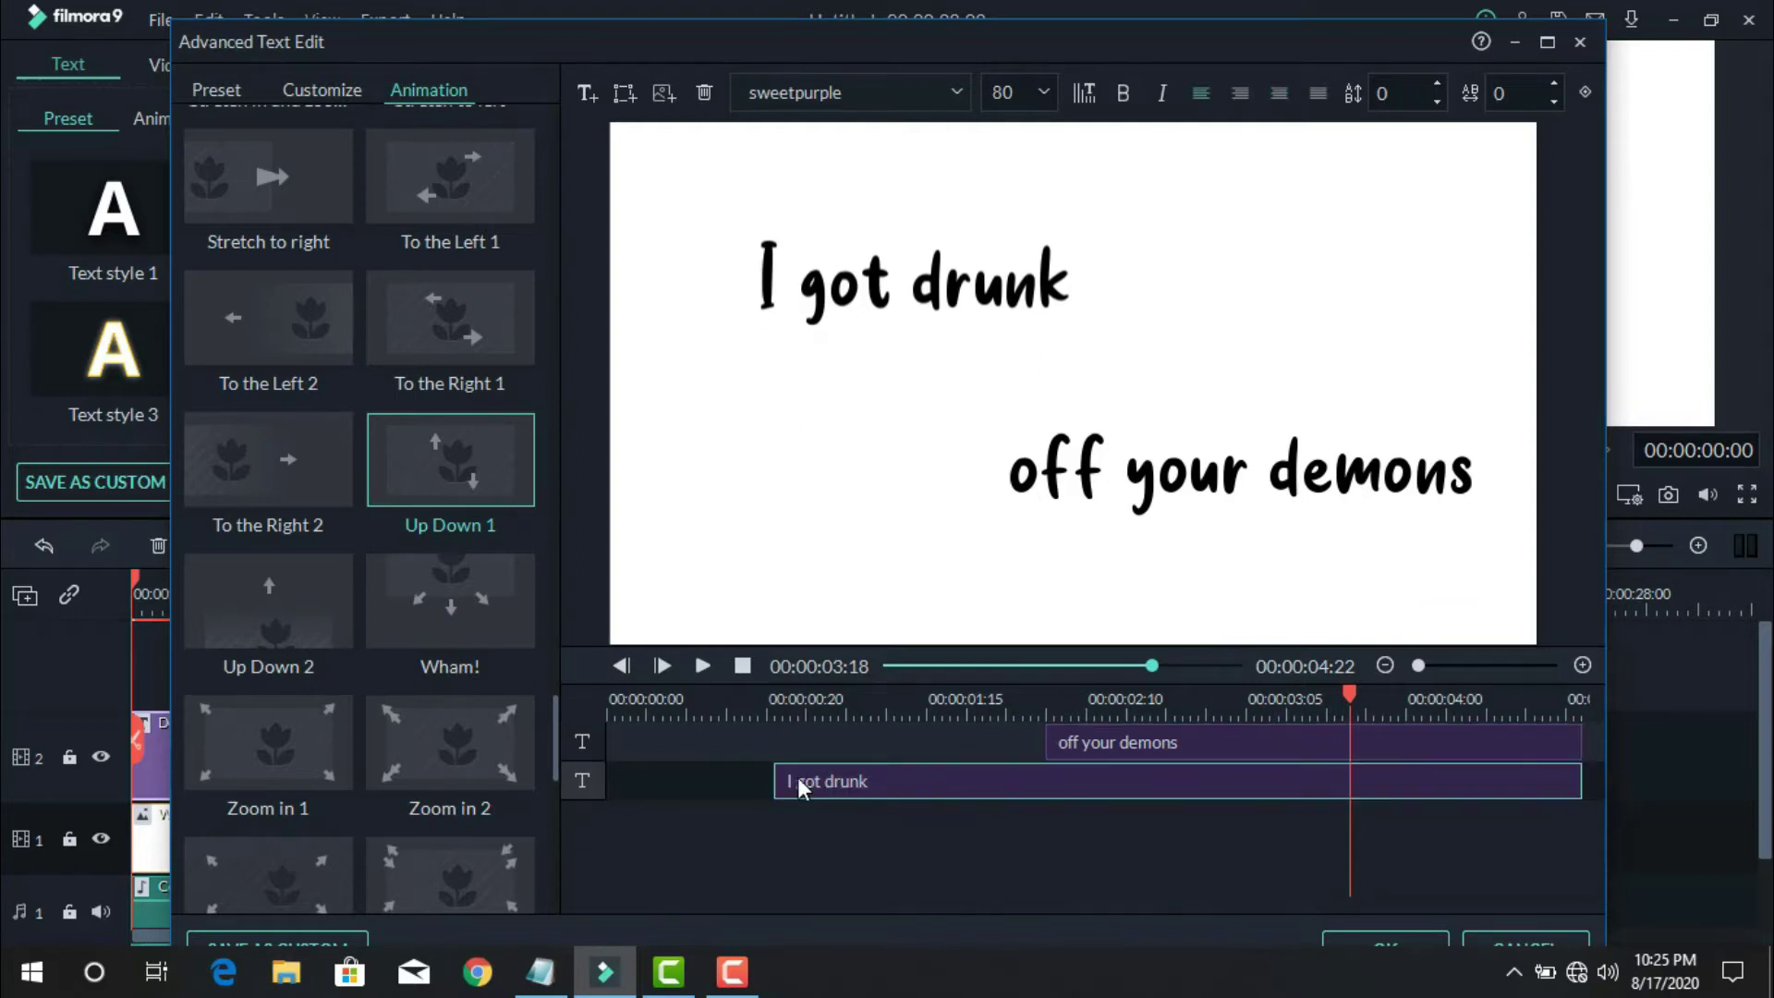
{"action": "left_click_drag", "start_coordinate": [776, 769], "coordinate": [910, 781]}
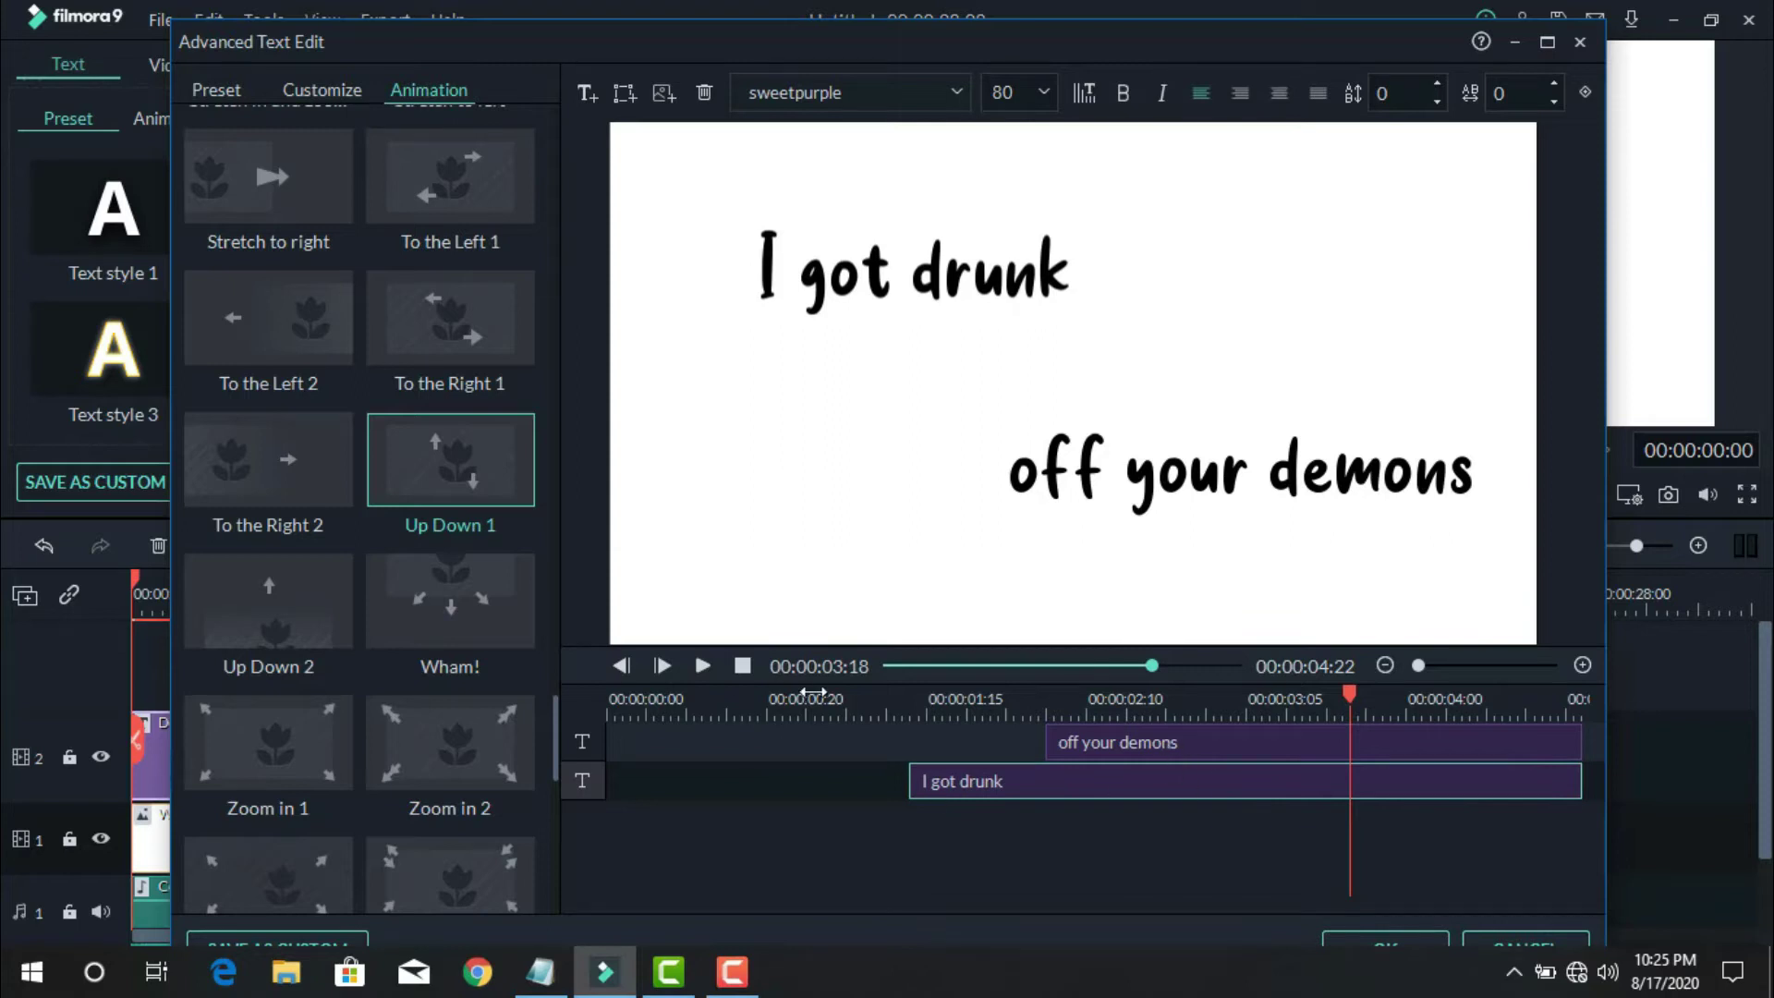
{"action": "left_click", "coordinate": [746, 672]}
{"action": "left_click", "coordinate": [704, 664]}
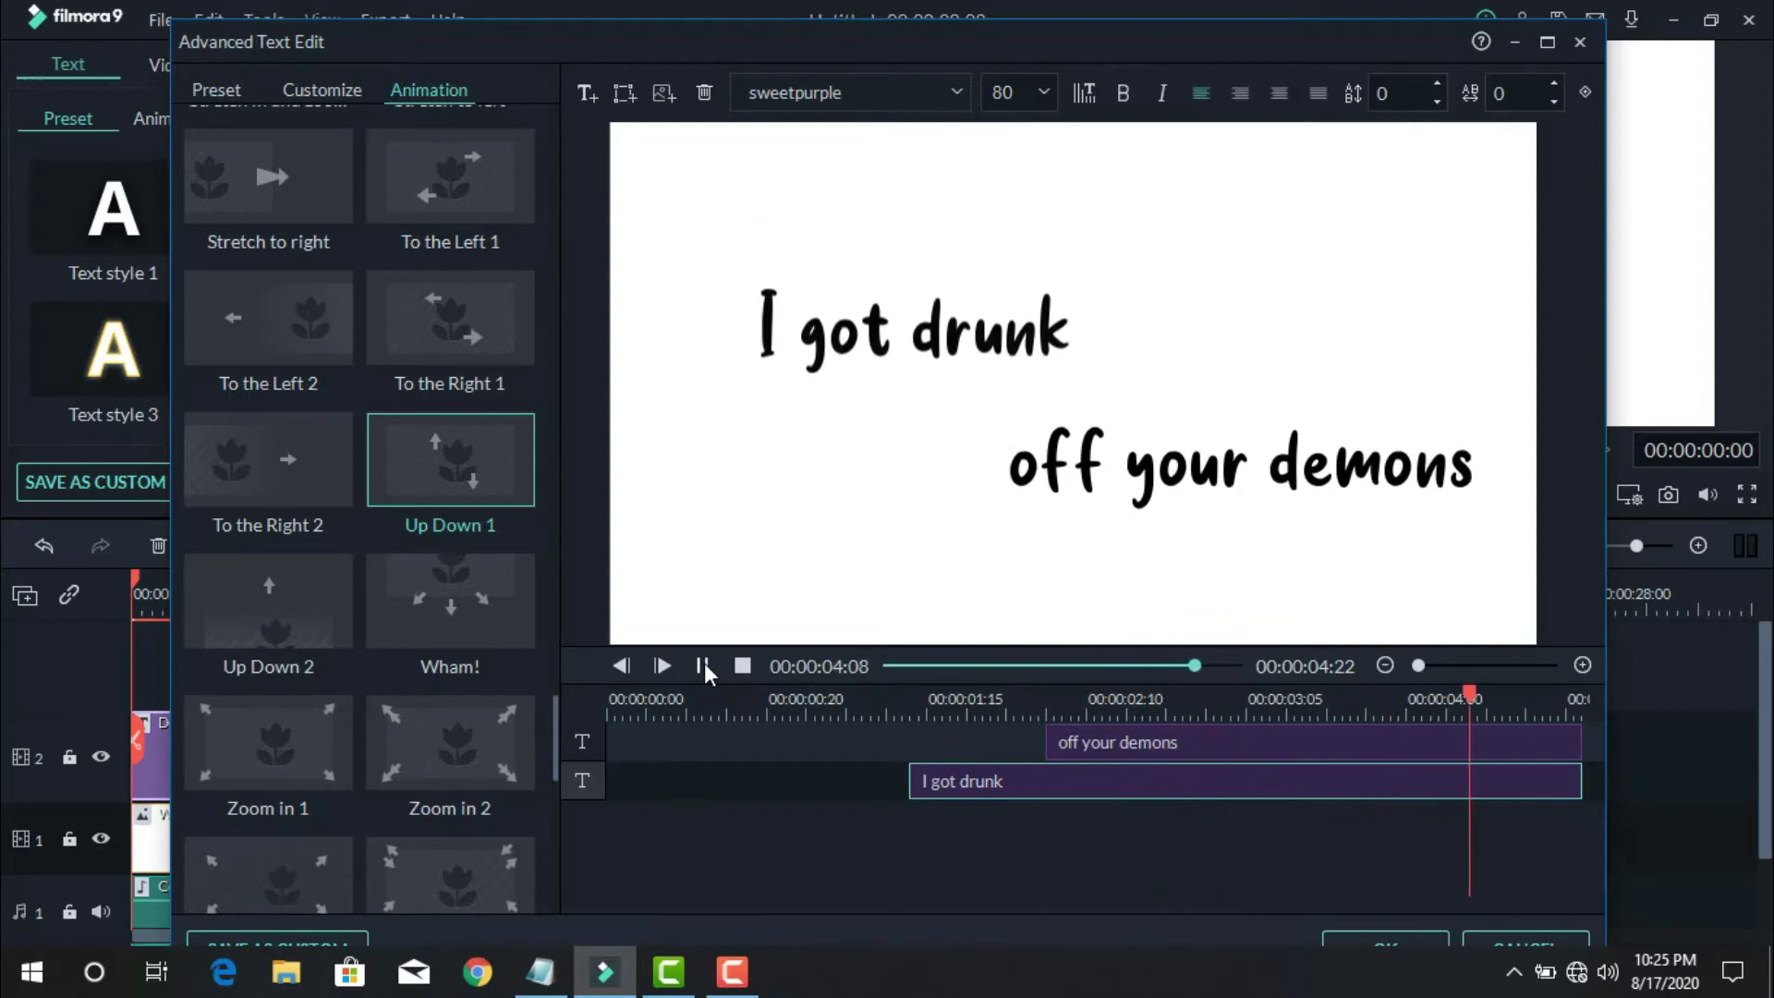
- Delay the start of "off your demons" to about 00:00:02:18 and accept the first title's edits
{"action": "left_click", "coordinate": [1259, 748]}
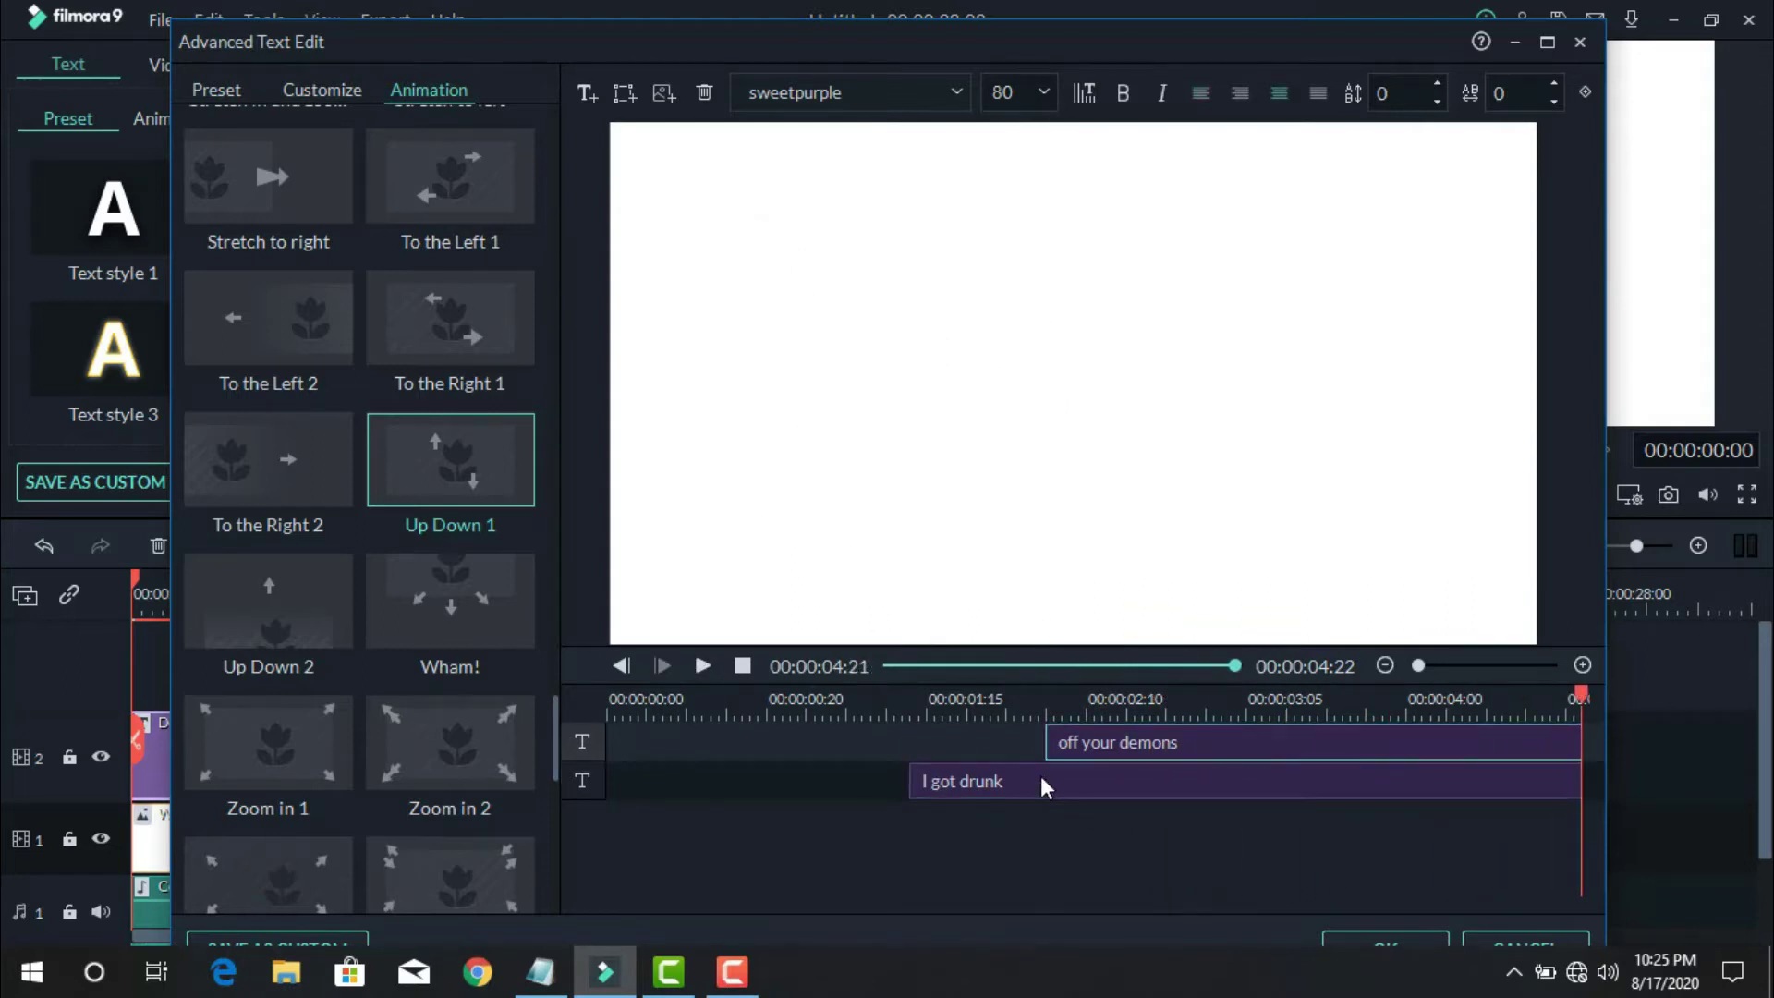
{"action": "left_click_drag", "start_coordinate": [1046, 745], "coordinate": [1150, 744]}
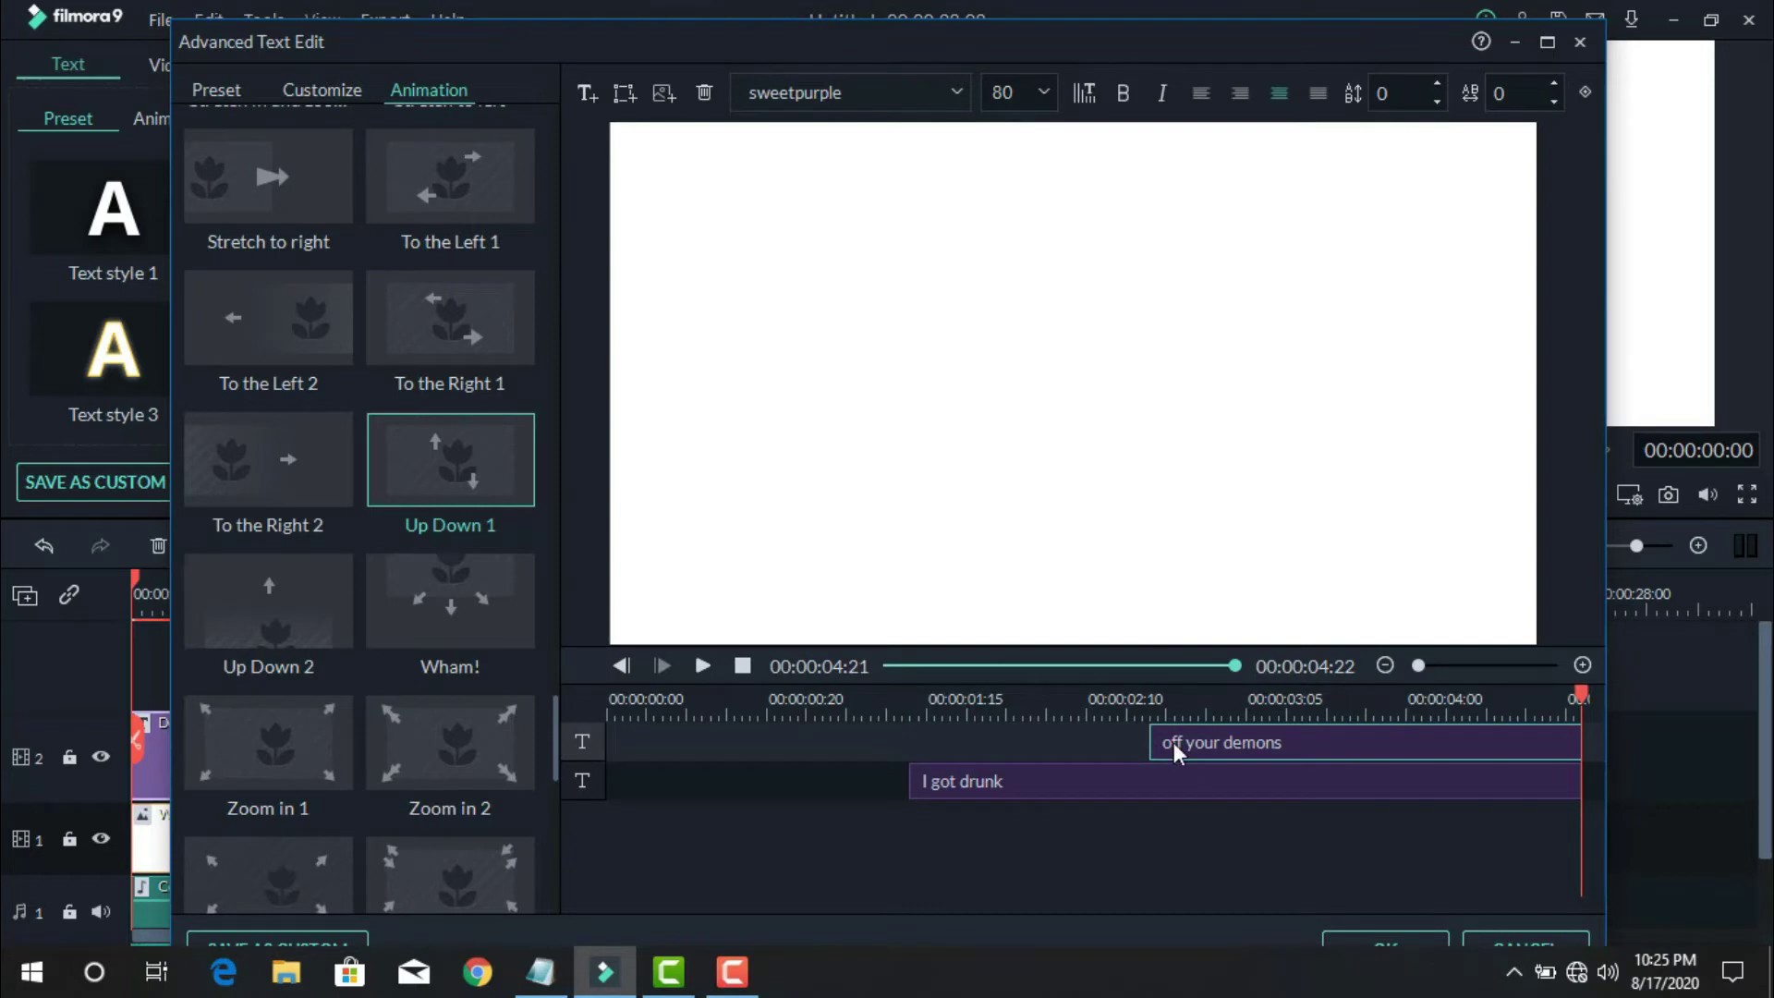
{"action": "left_click", "coordinate": [1441, 936]}
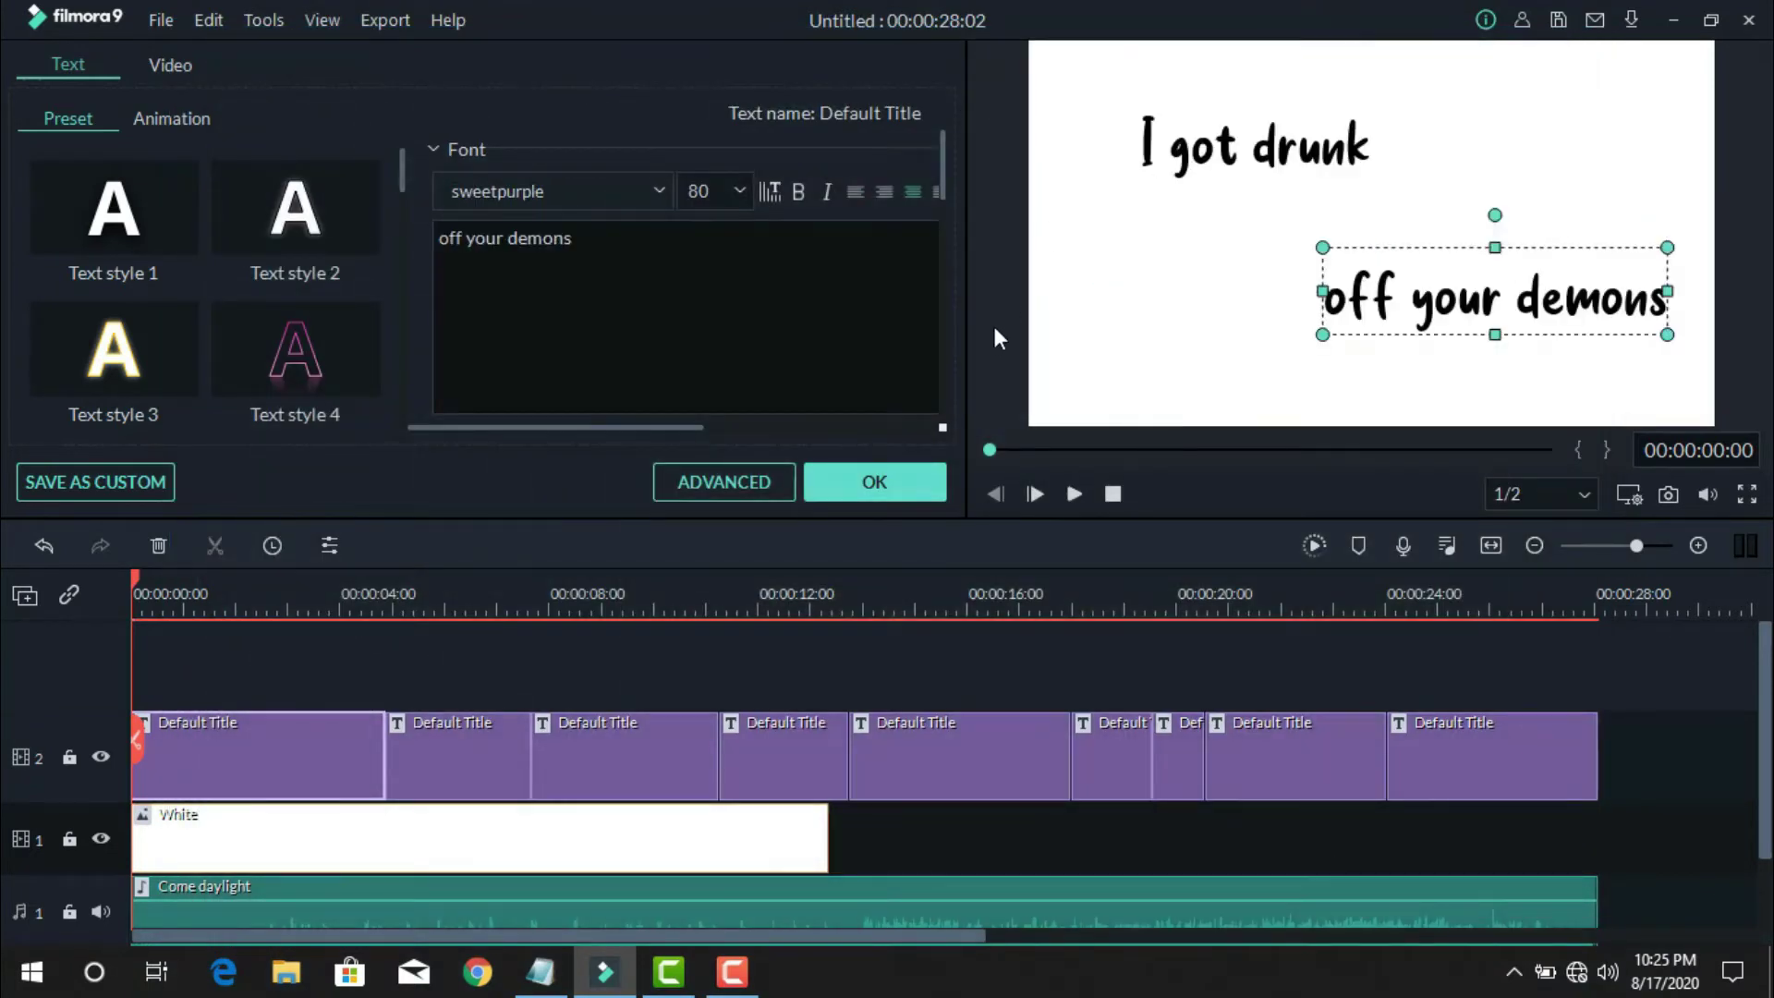
{"action": "left_click", "coordinate": [885, 489]}
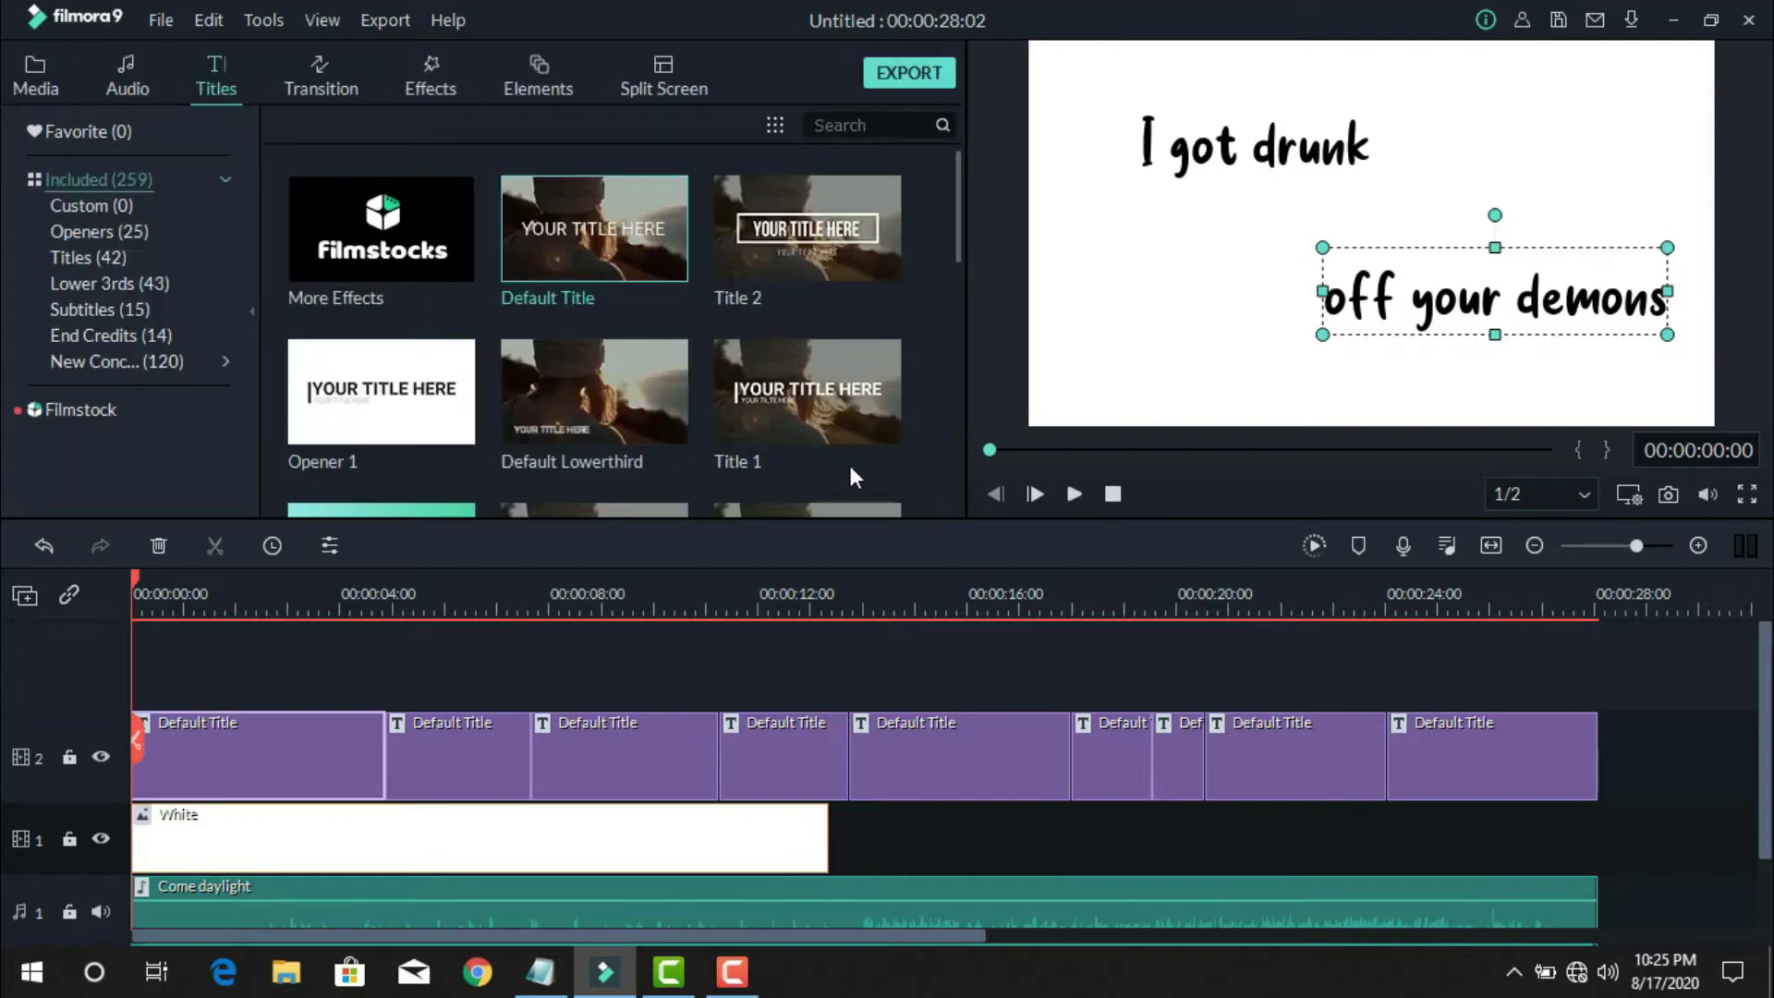
- Open the second title clip in the advanced text editor and replace its placeholder with "one sip", copied from the lyrics file in Notepad
{"action": "double_click", "coordinate": [447, 765]}
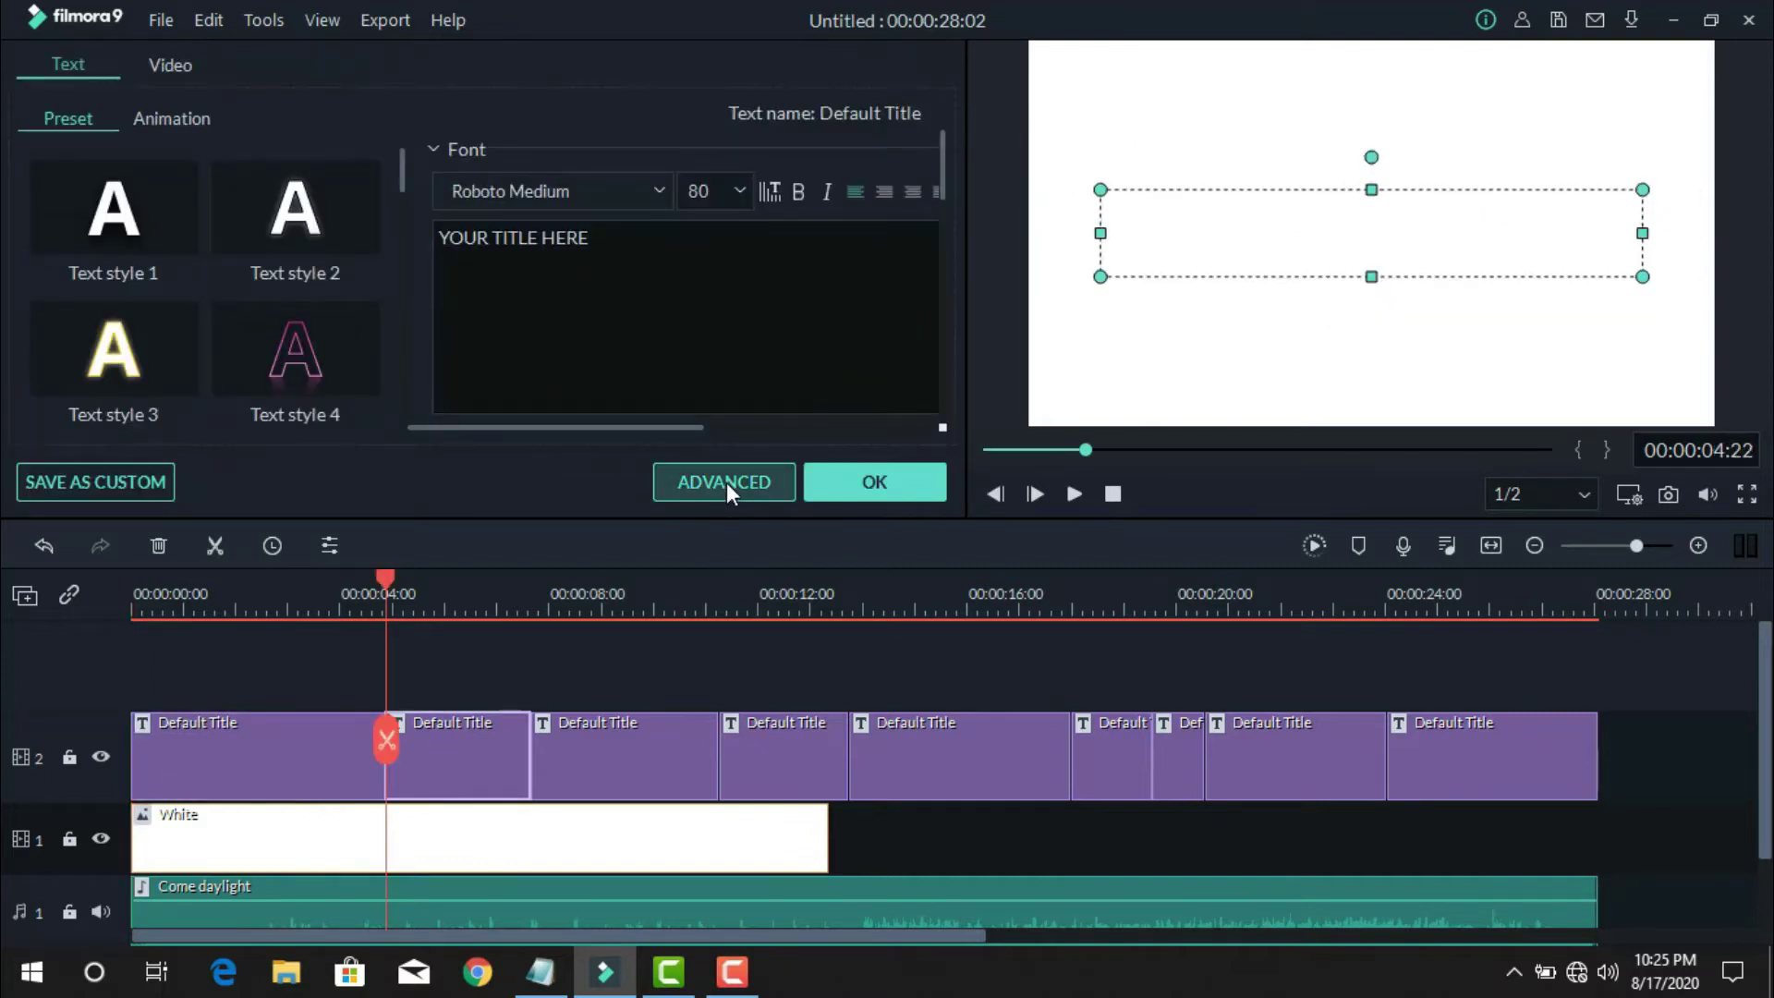
{"action": "left_click", "coordinate": [726, 482]}
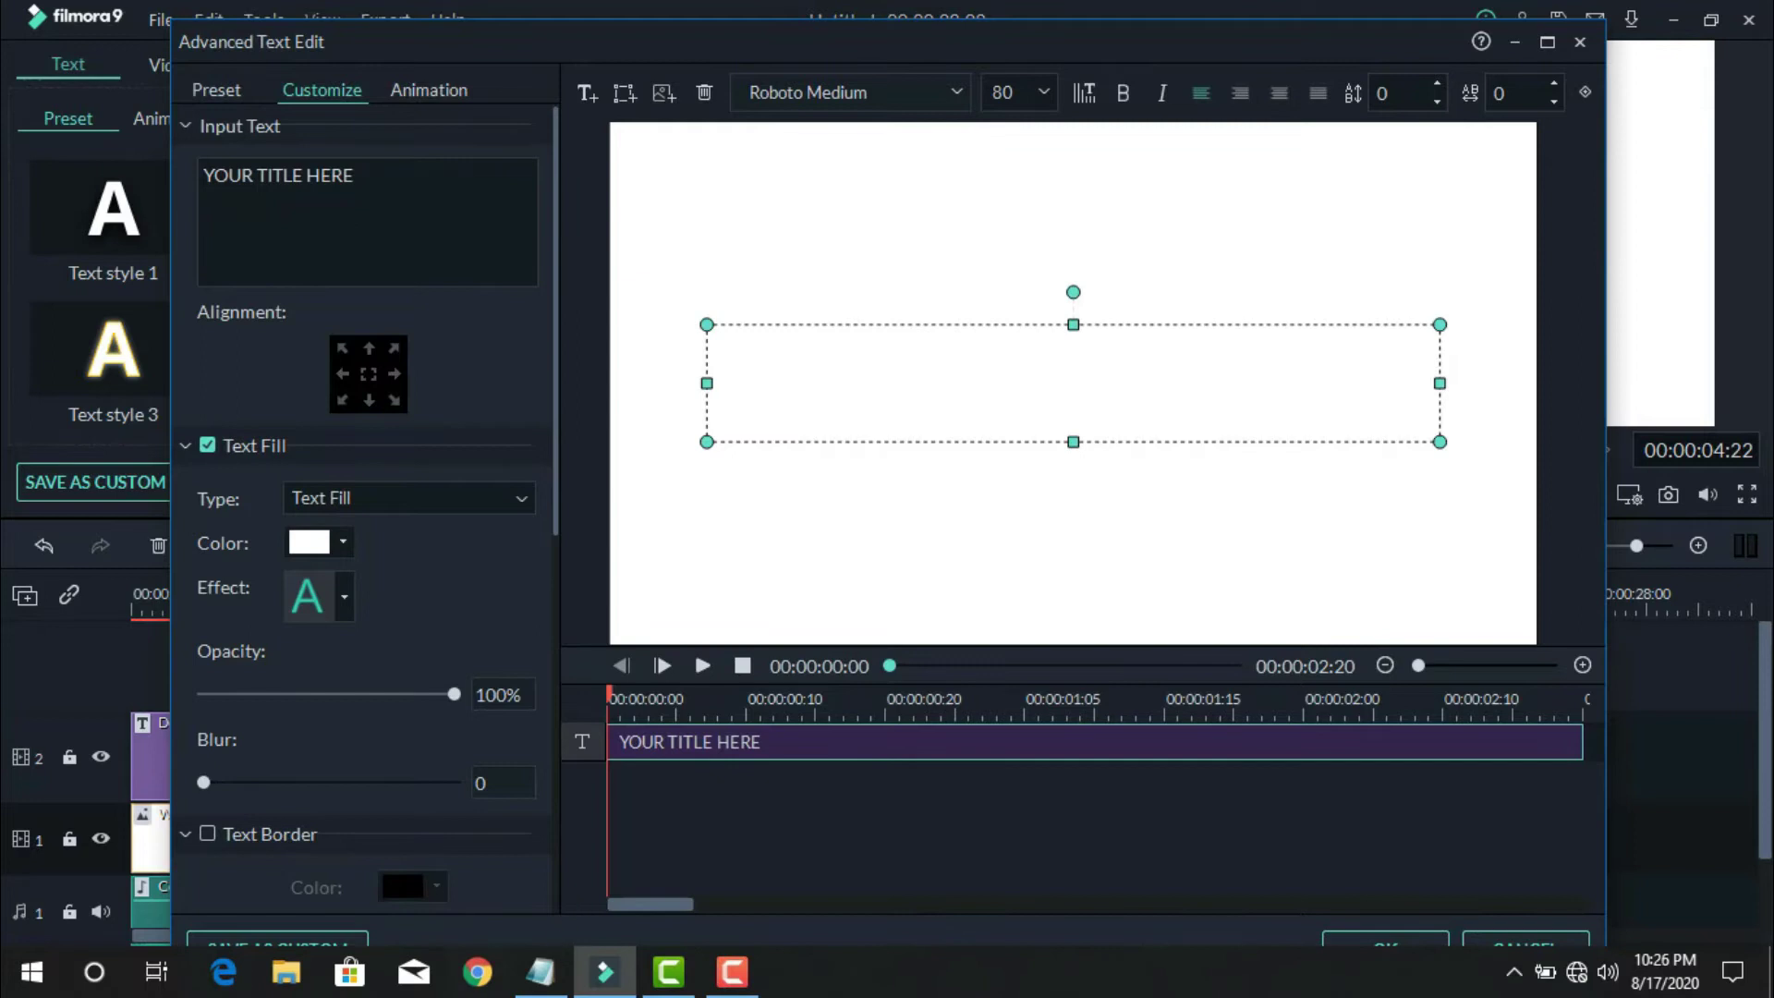
{"action": "left_click", "coordinate": [540, 972]}
{"action": "left_click_drag", "start_coordinate": [365, 294], "coordinate": [247, 300]}
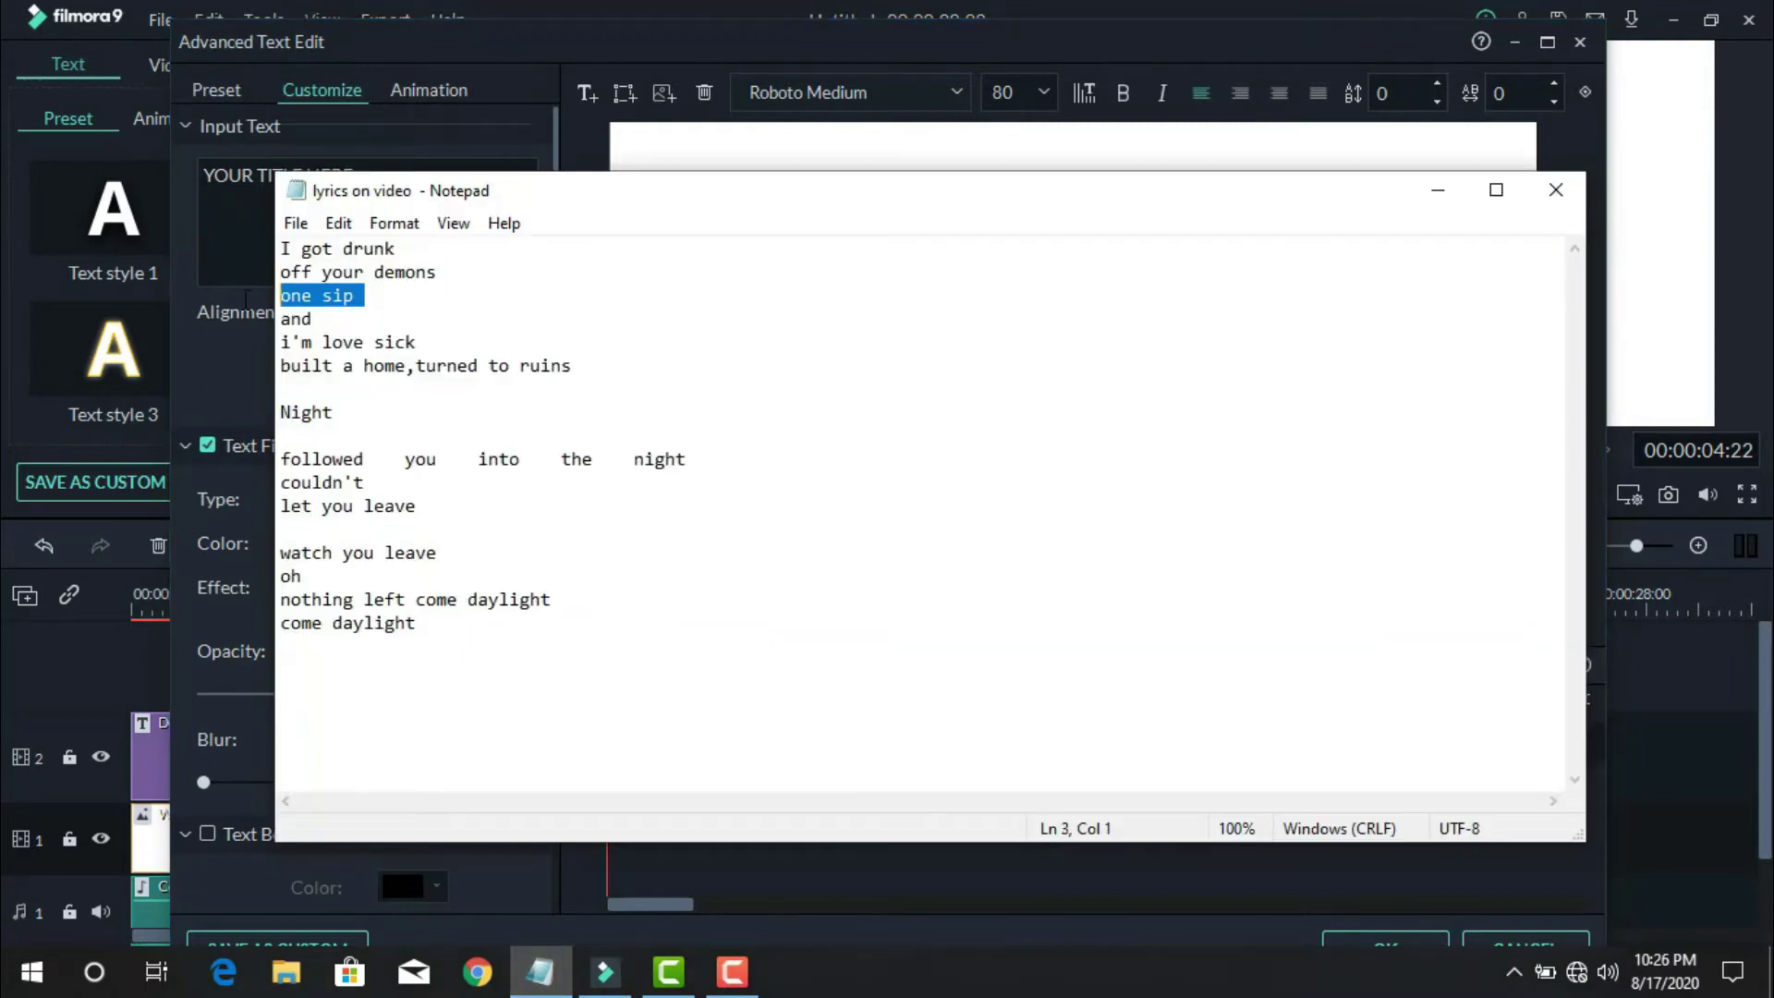
{"action": "key", "text": "ctrl+c"}
{"action": "left_click", "coordinate": [190, 219]}
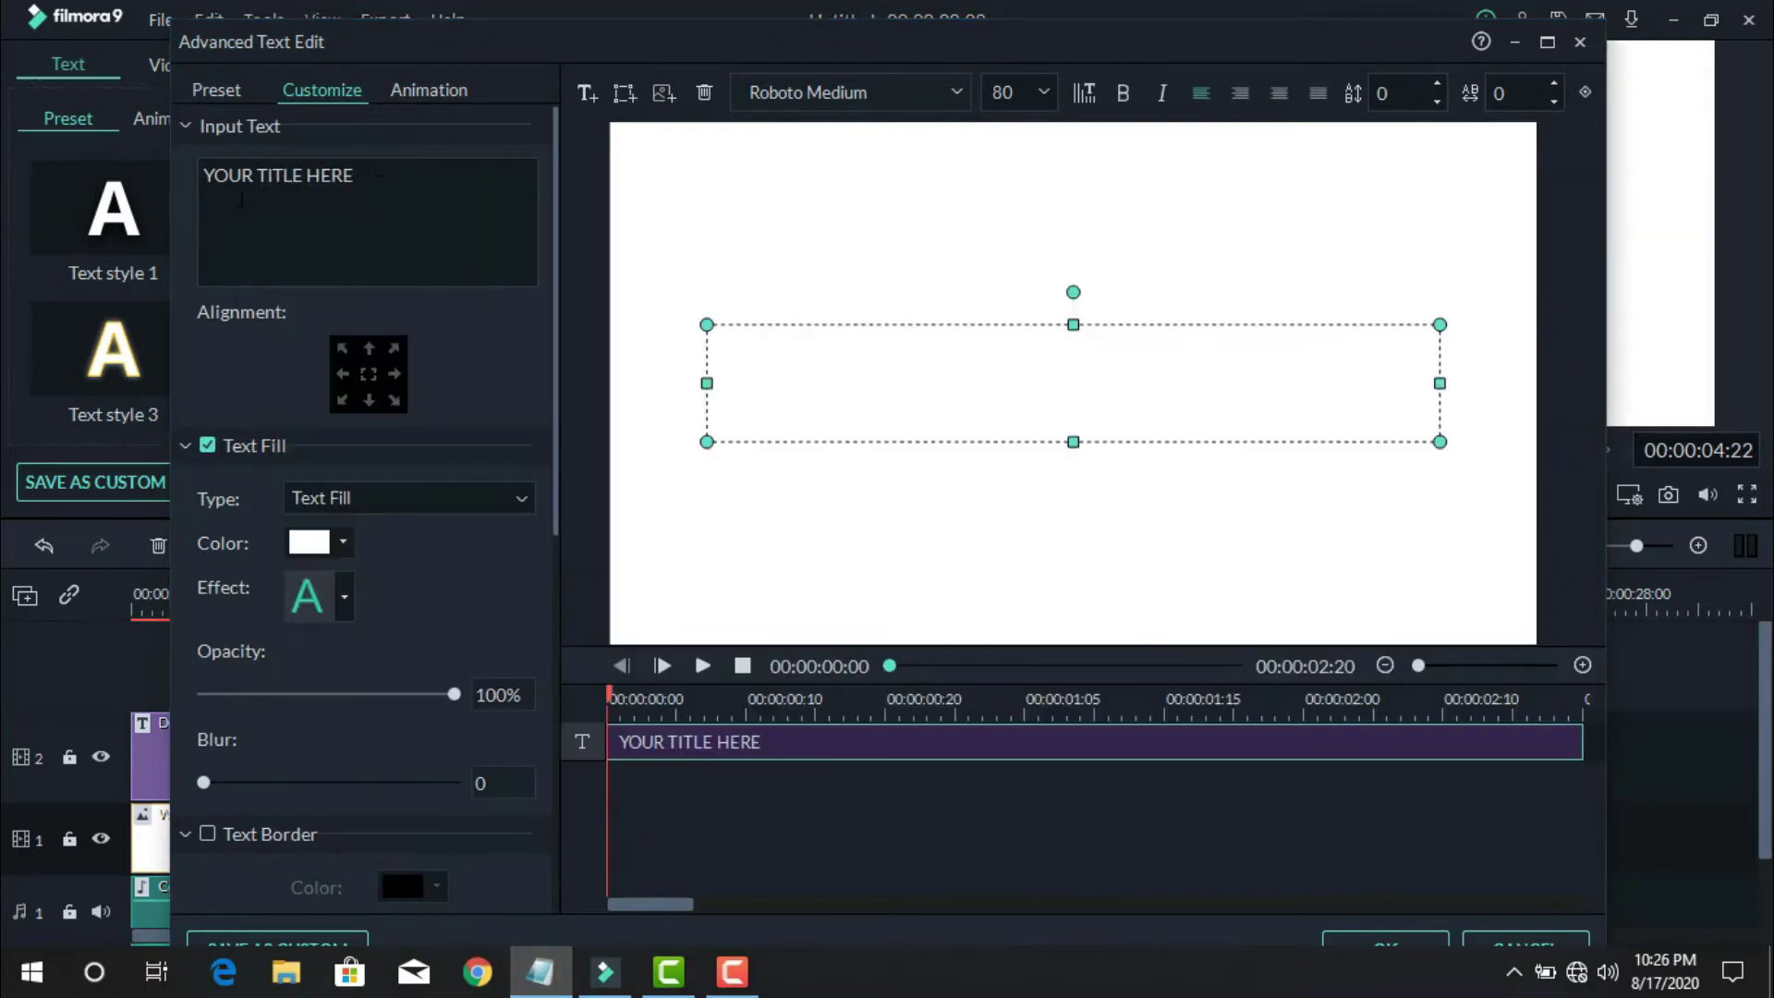
{"action": "key", "text": "ctrl+a"}
{"action": "key", "text": "ctrl+v"}
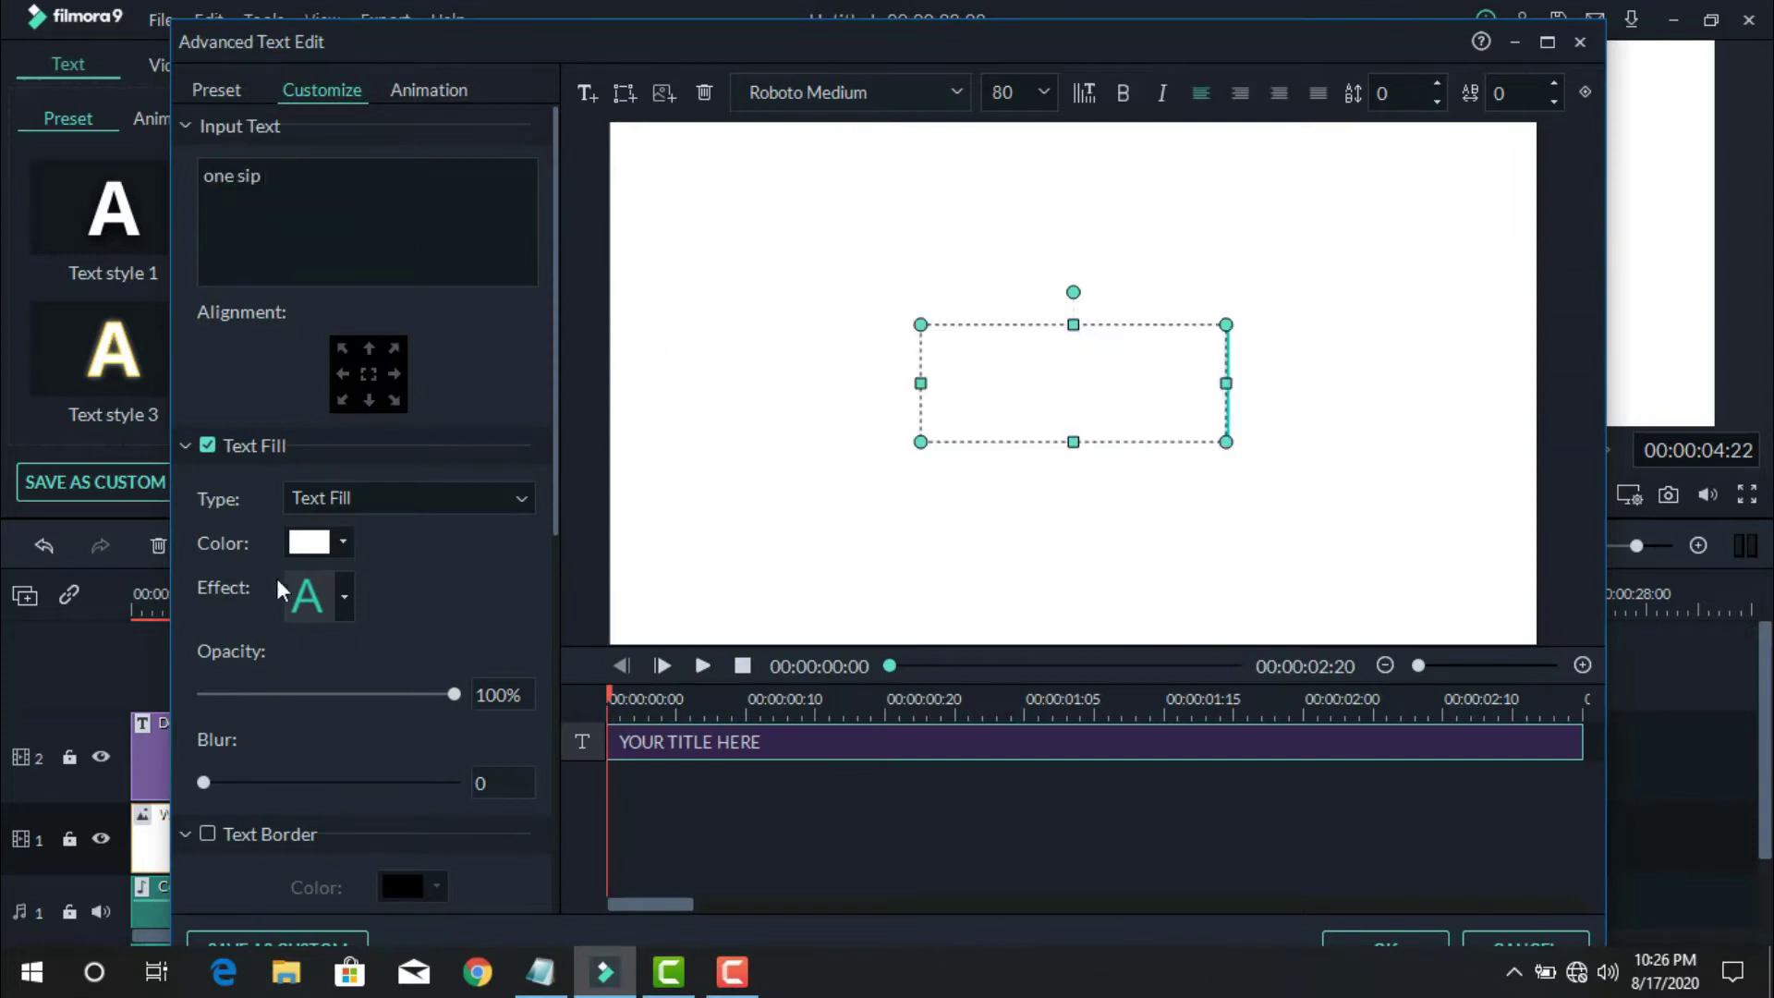
- Set the "one sip" text fill colour to black
{"action": "left_click", "coordinate": [342, 544]}
{"action": "left_click", "coordinate": [302, 649]}
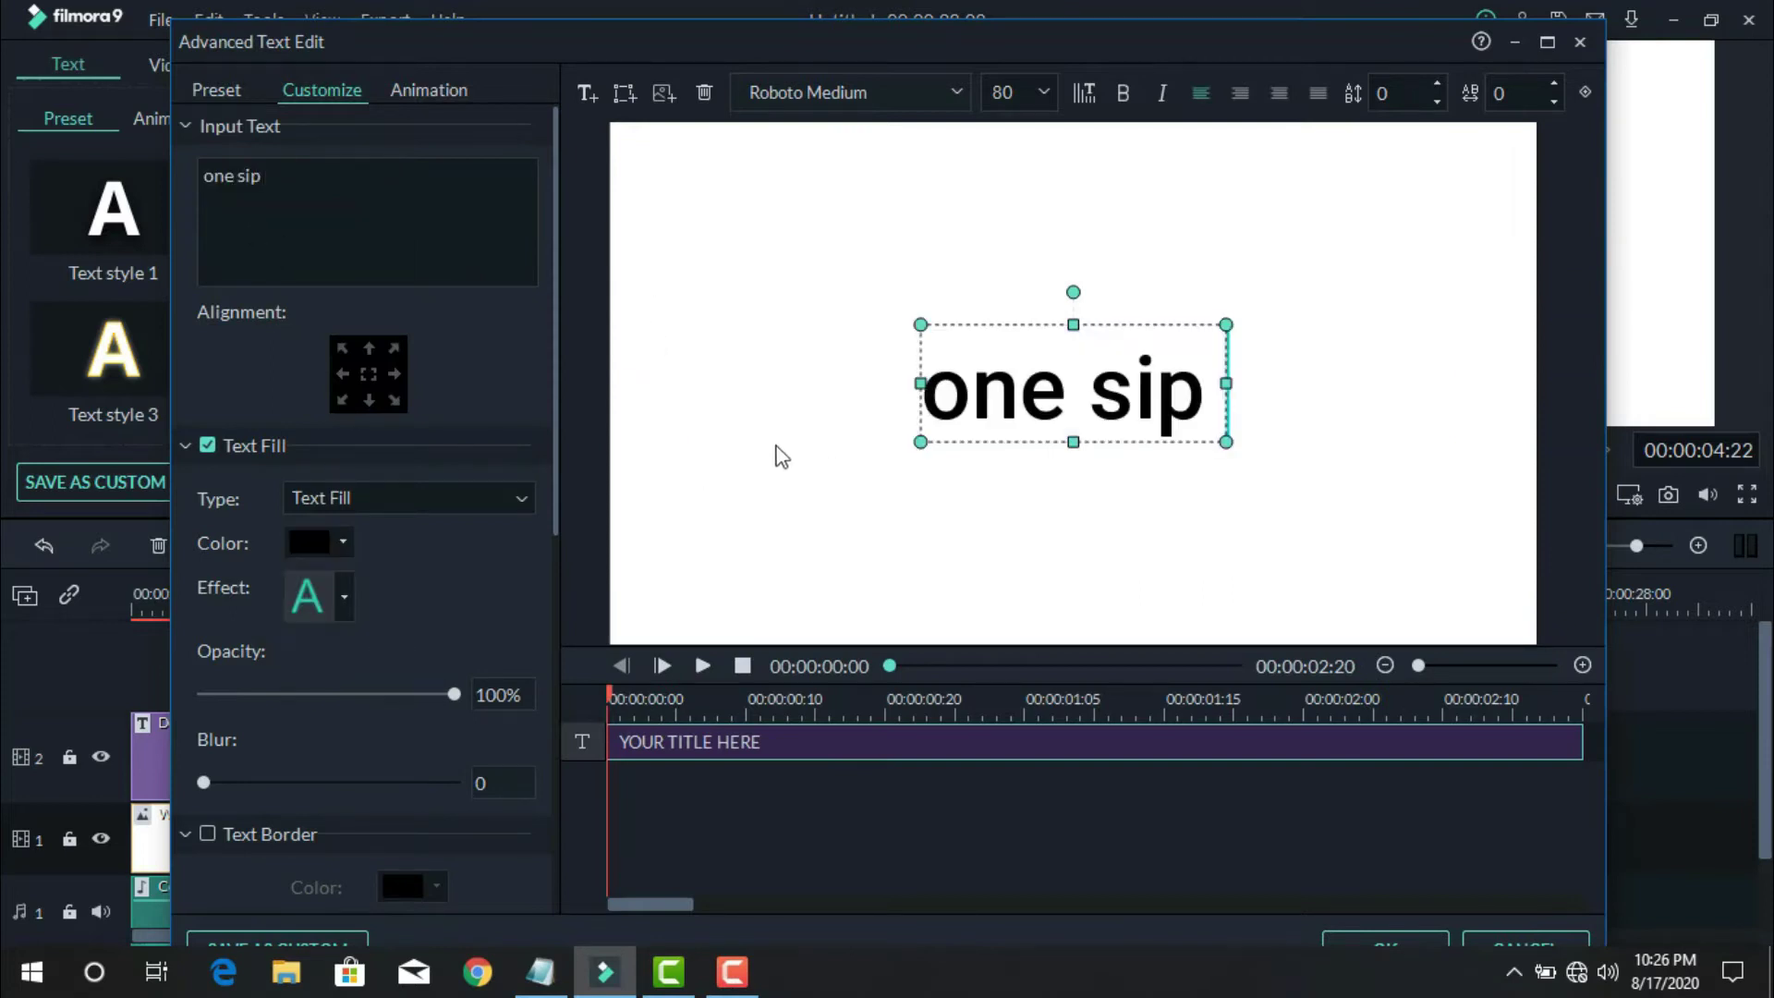
{"action": "left_click", "coordinate": [1120, 514]}
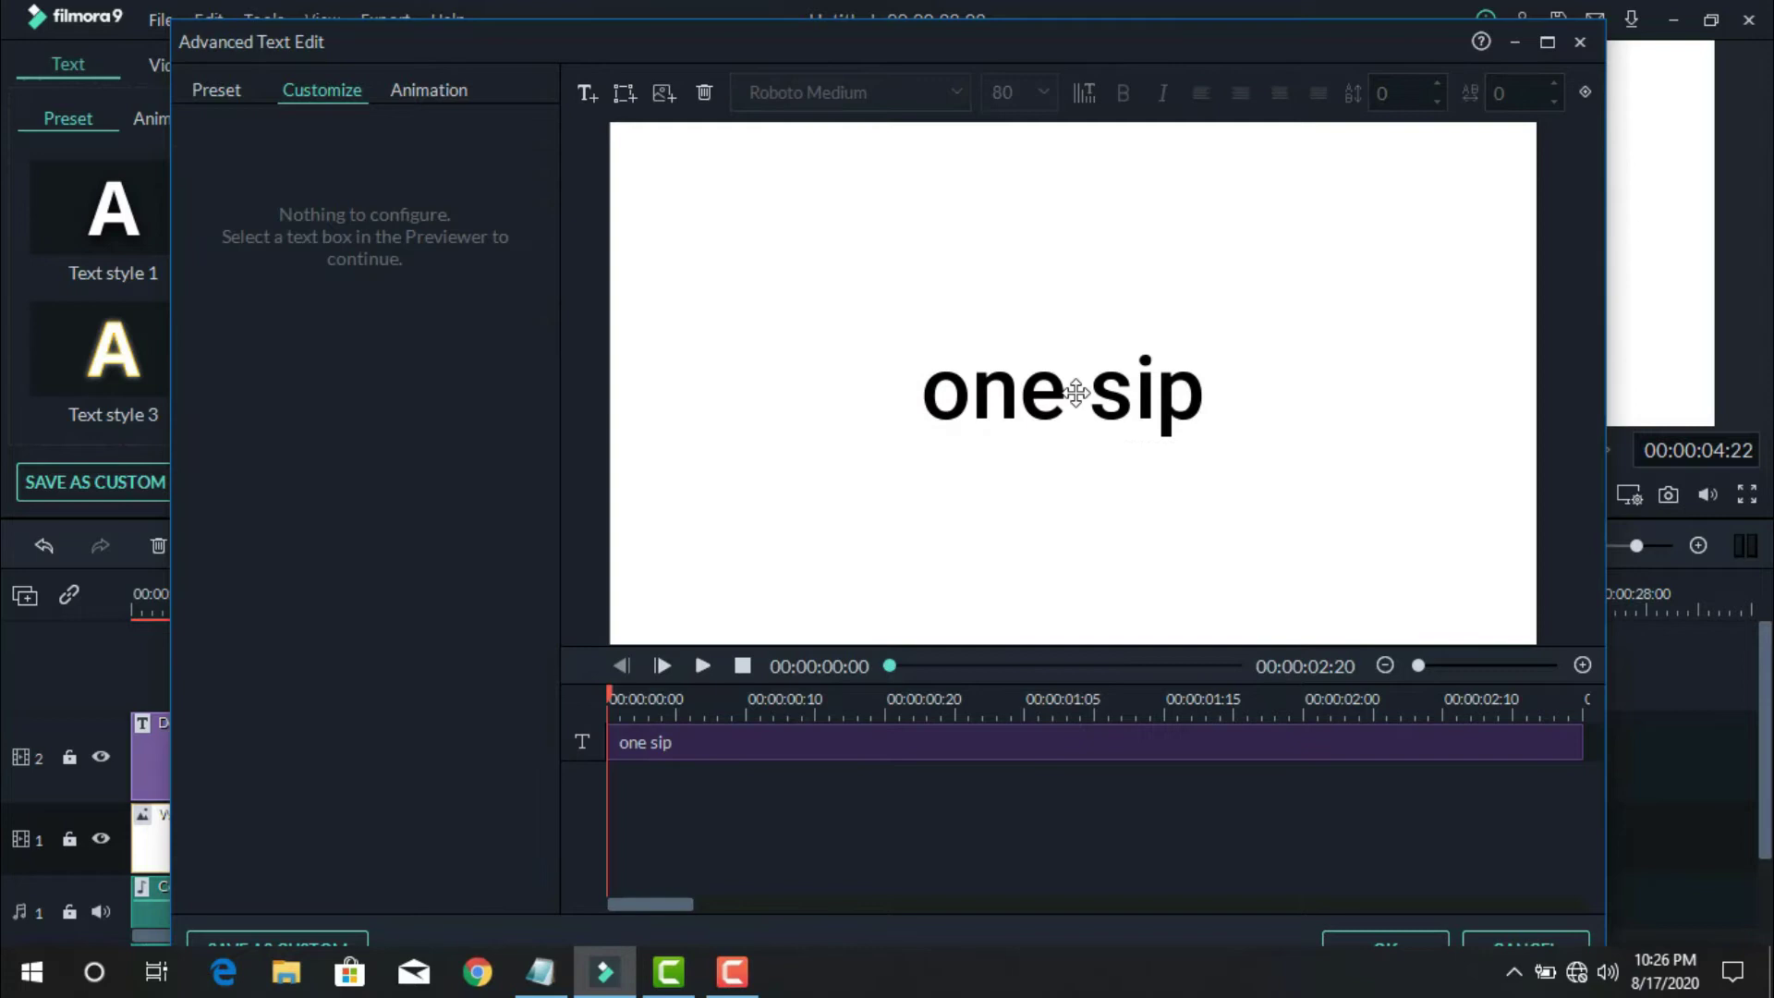
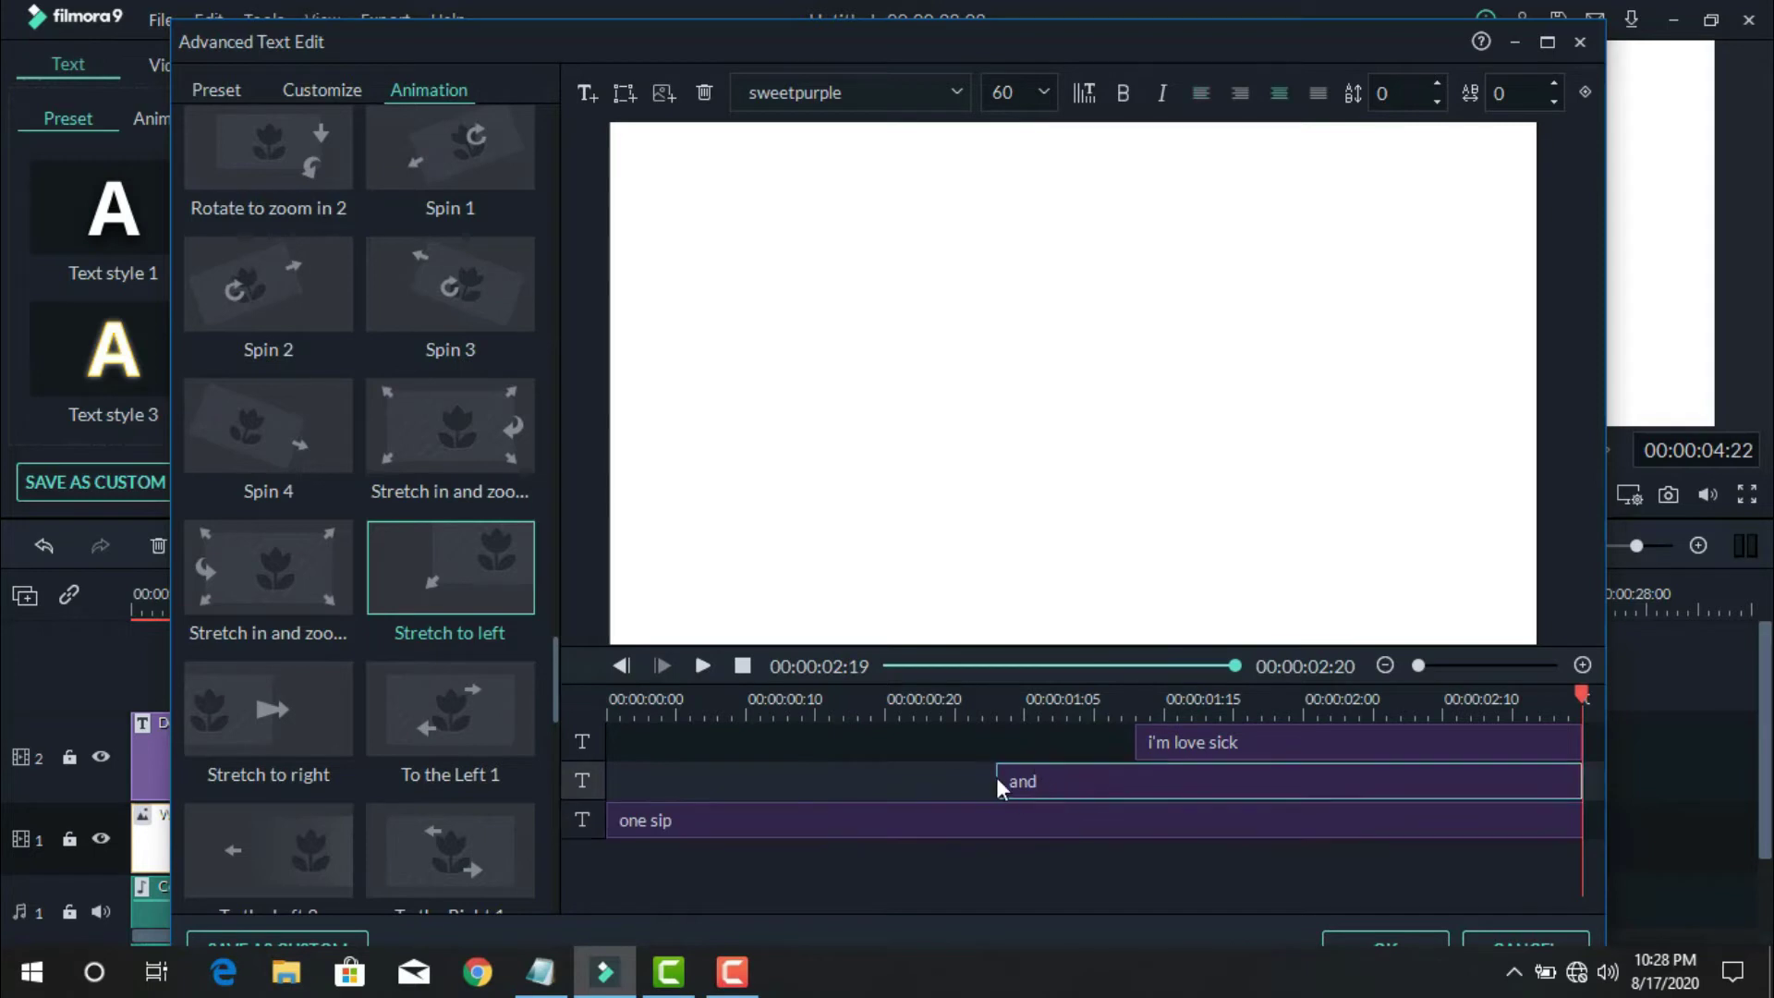
- Start "and" at about 00:00:00:18 and "i'm love sick" at about 00:00:01:06, preview, and accept the second title's edits
{"action": "left_click_drag", "start_coordinate": [1137, 745], "coordinate": [1039, 744]}
{"action": "left_click", "coordinate": [702, 665]}
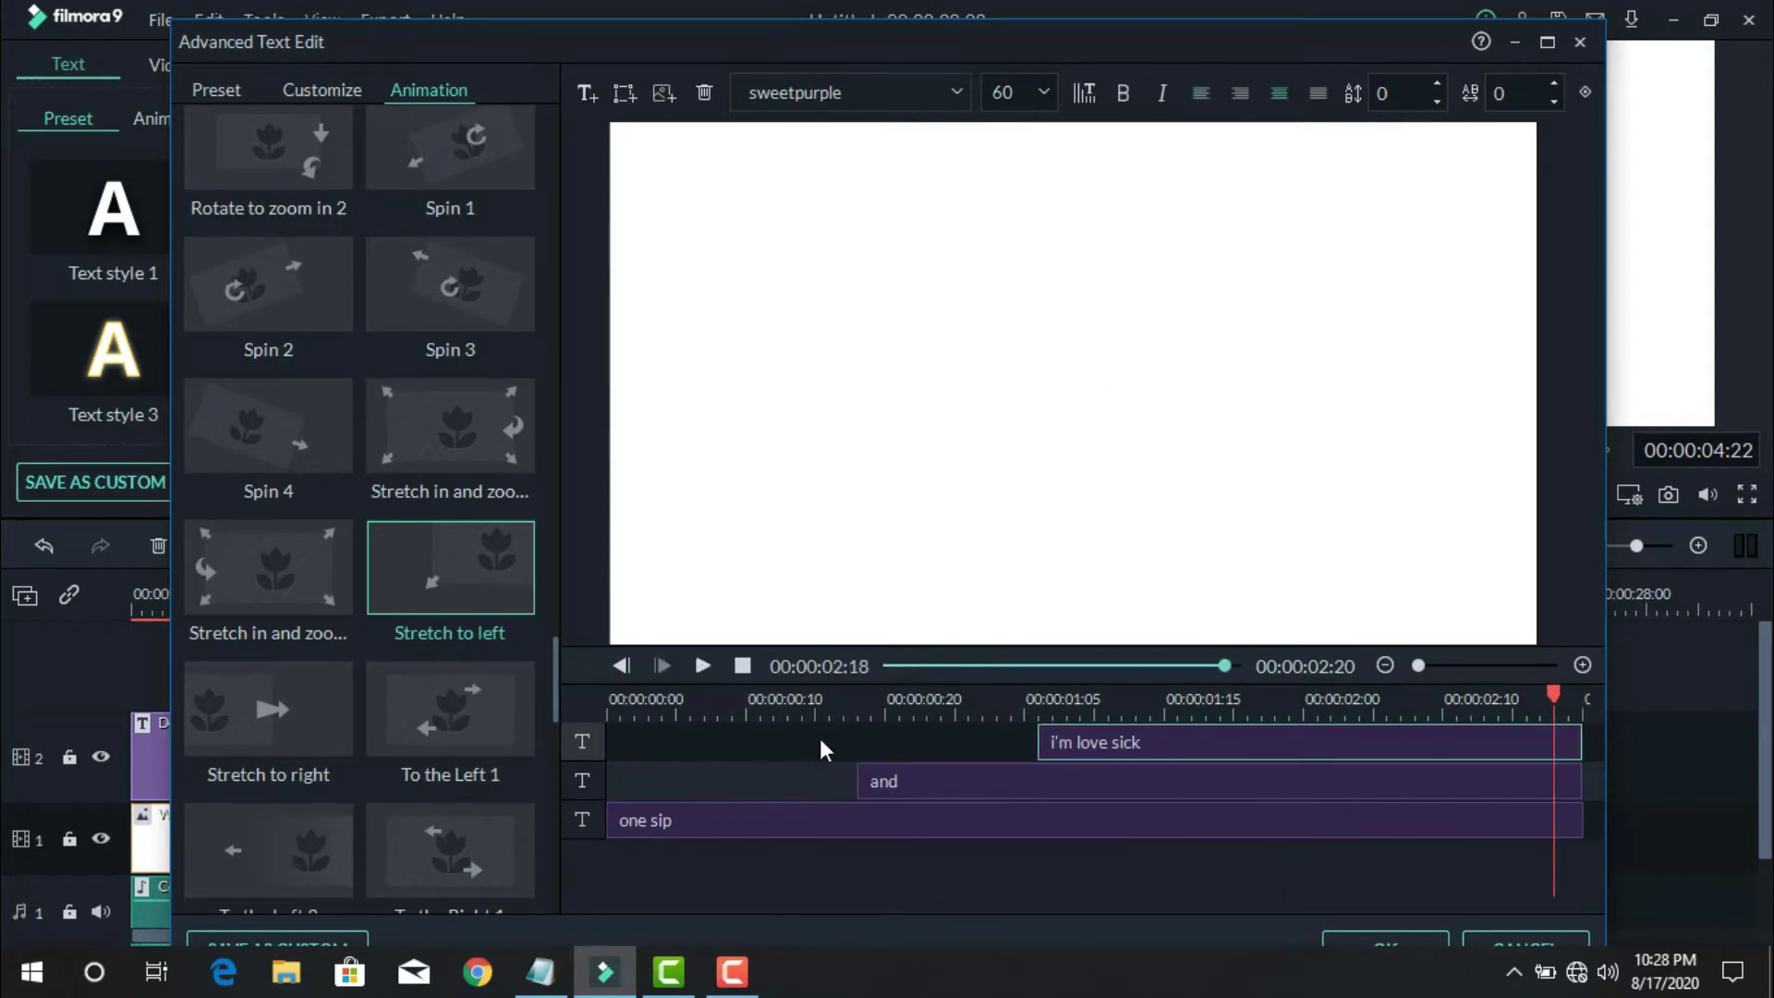
{"action": "left_click", "coordinate": [702, 665]}
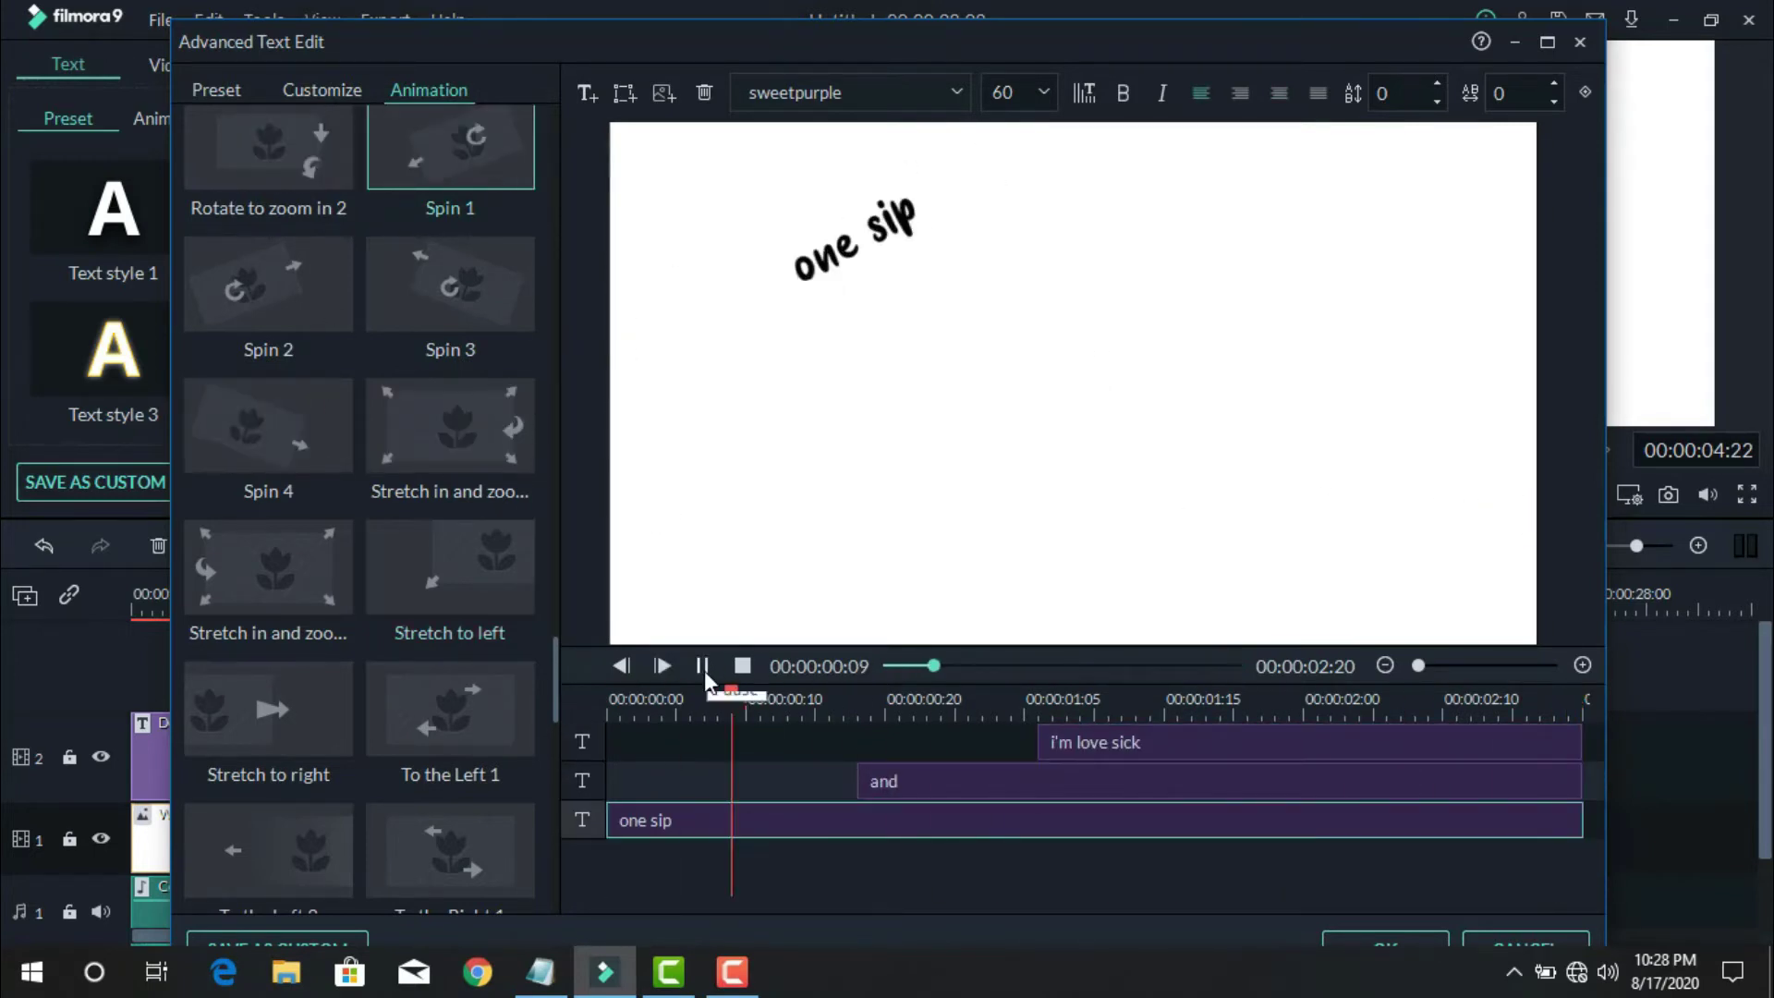
{"action": "left_click", "coordinate": [1385, 941]}
- Open the third title clip in the advanced text editor and replace its placeholder with "built a home,turned to ruins", copied from the lyrics file in Notepad
{"action": "double_click", "coordinate": [625, 756]}
{"action": "left_click", "coordinate": [723, 481]}
{"action": "left_click", "coordinate": [540, 971]}
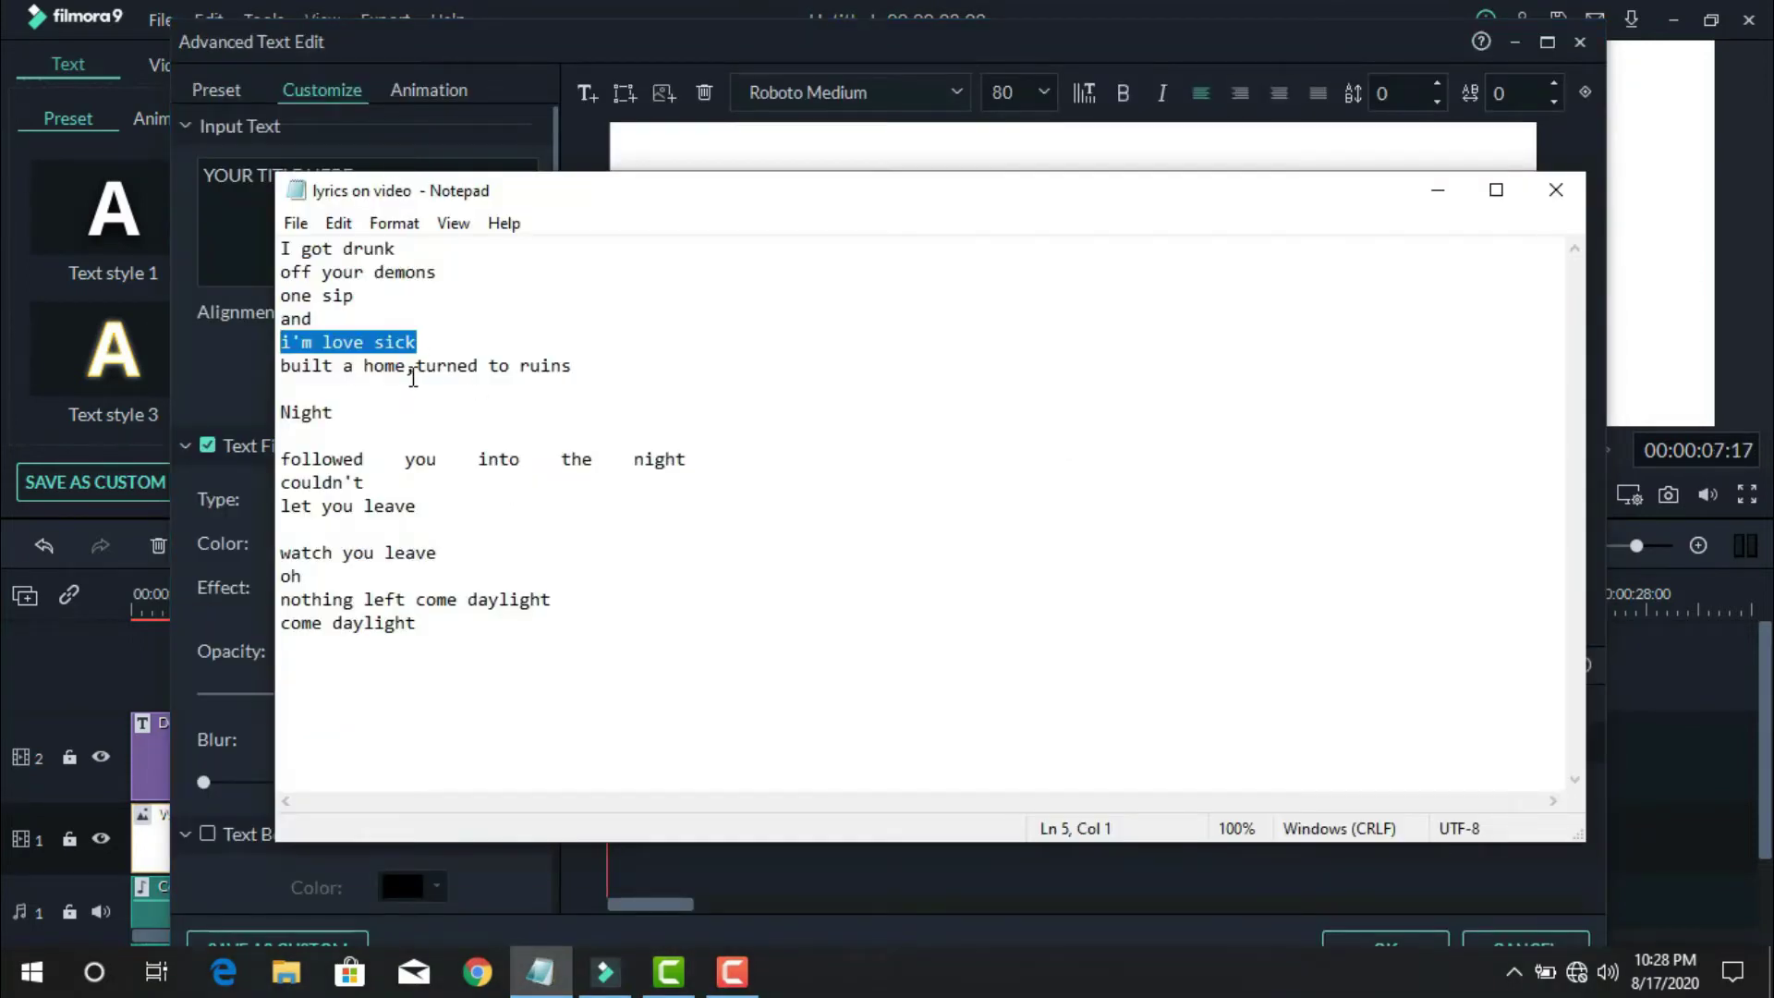
{"action": "left_click_drag", "start_coordinate": [583, 364], "coordinate": [280, 366]}
{"action": "key", "text": "ctrl+c"}
{"action": "left_click", "coordinate": [237, 212]}
{"action": "key", "text": "ctrl+a"}
{"action": "key", "text": "ctrl+v"}
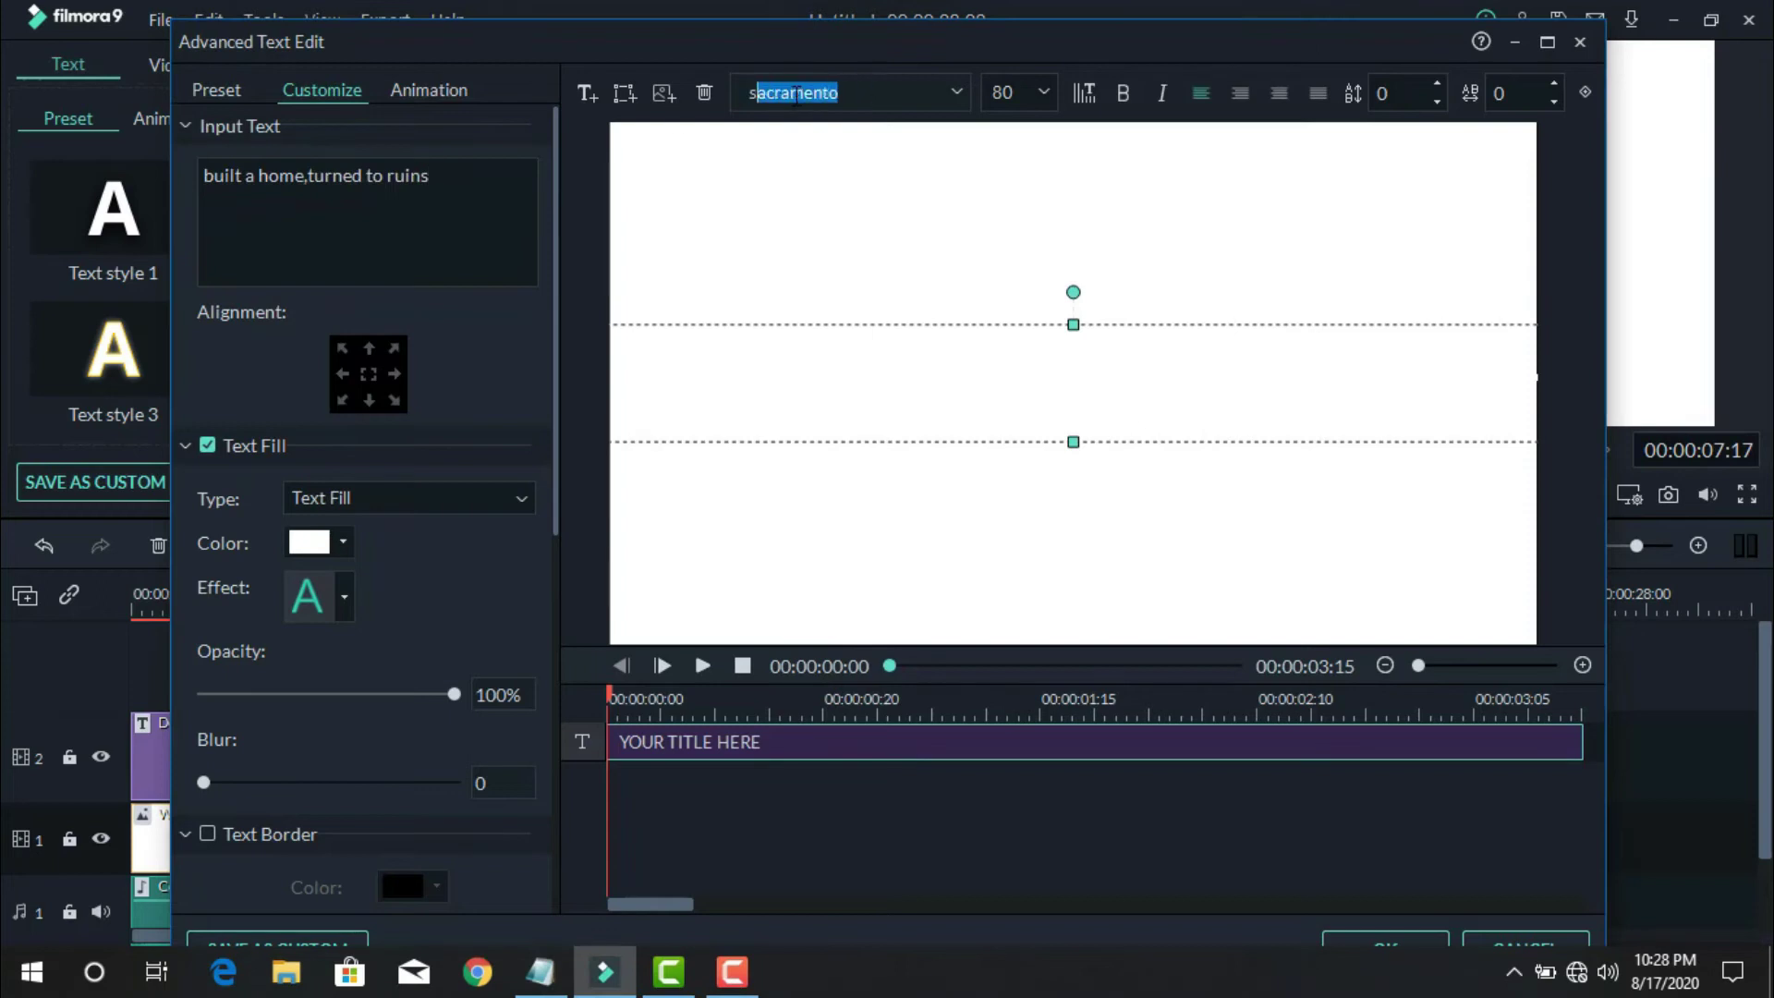
- Put a space in place of the comma after "home" and set the lyric to sweetpurple at size 60
{"action": "left_click", "coordinate": [599, 148]}
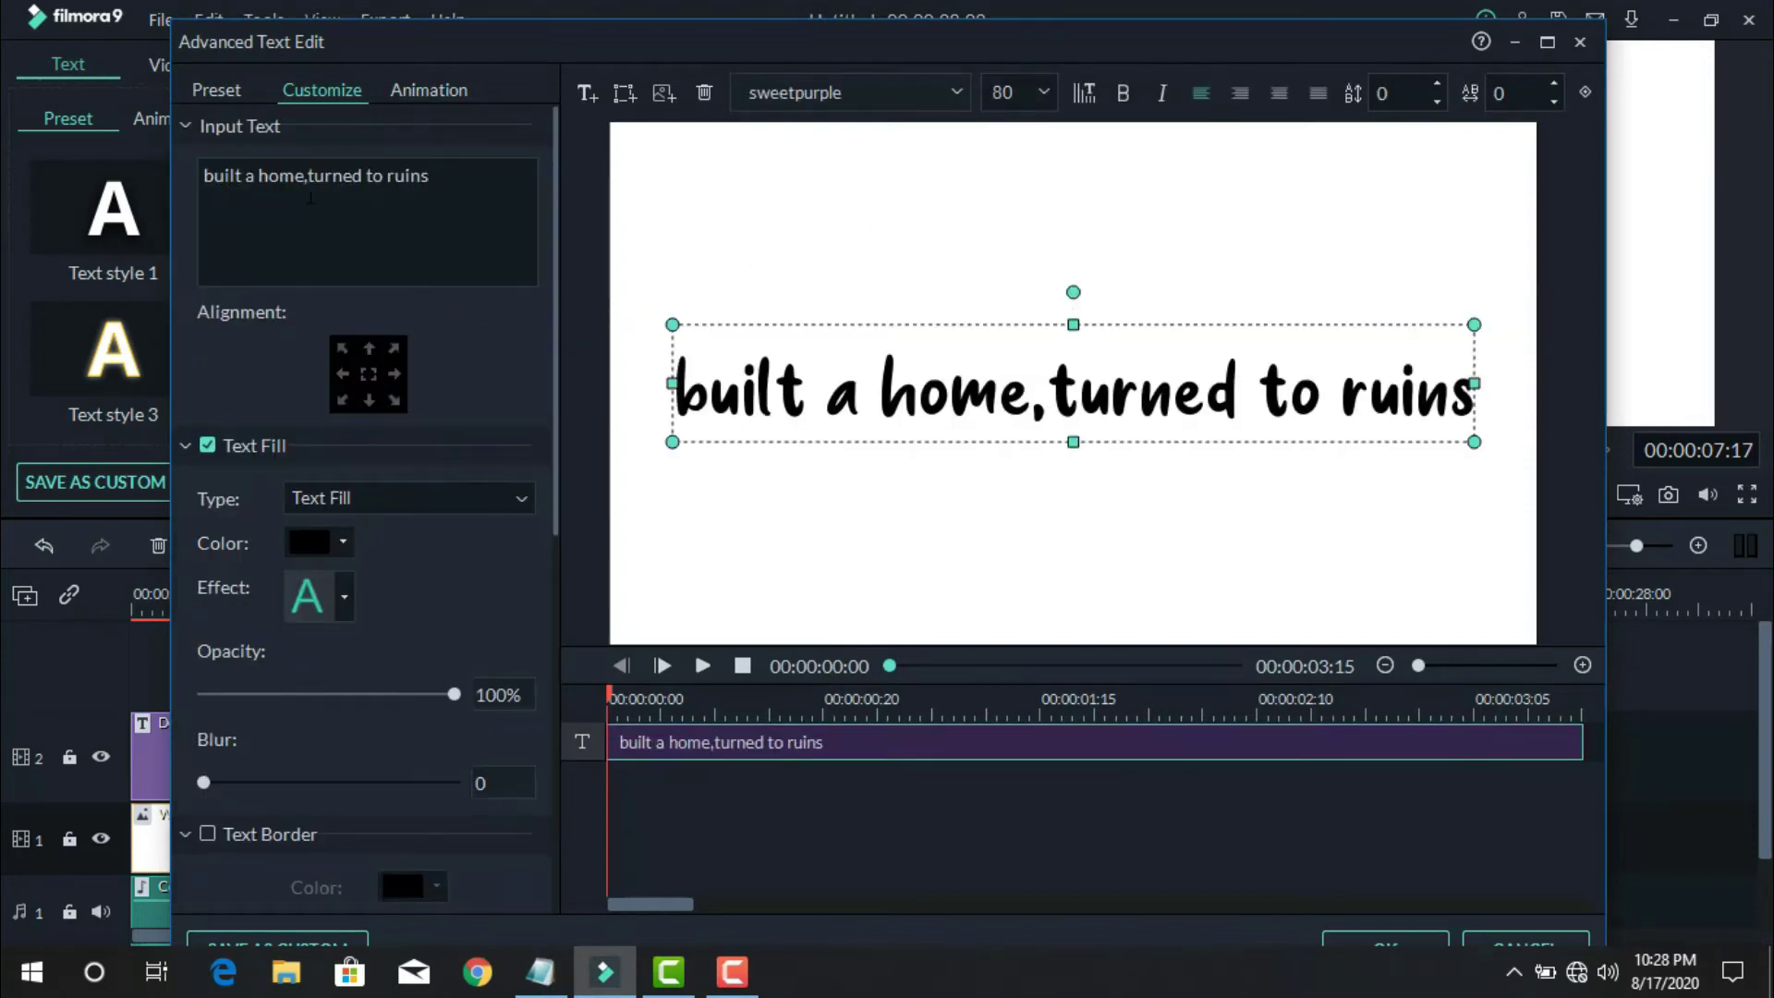
{"action": "key", "text": "Delete"}
{"action": "type", "text": "60"}
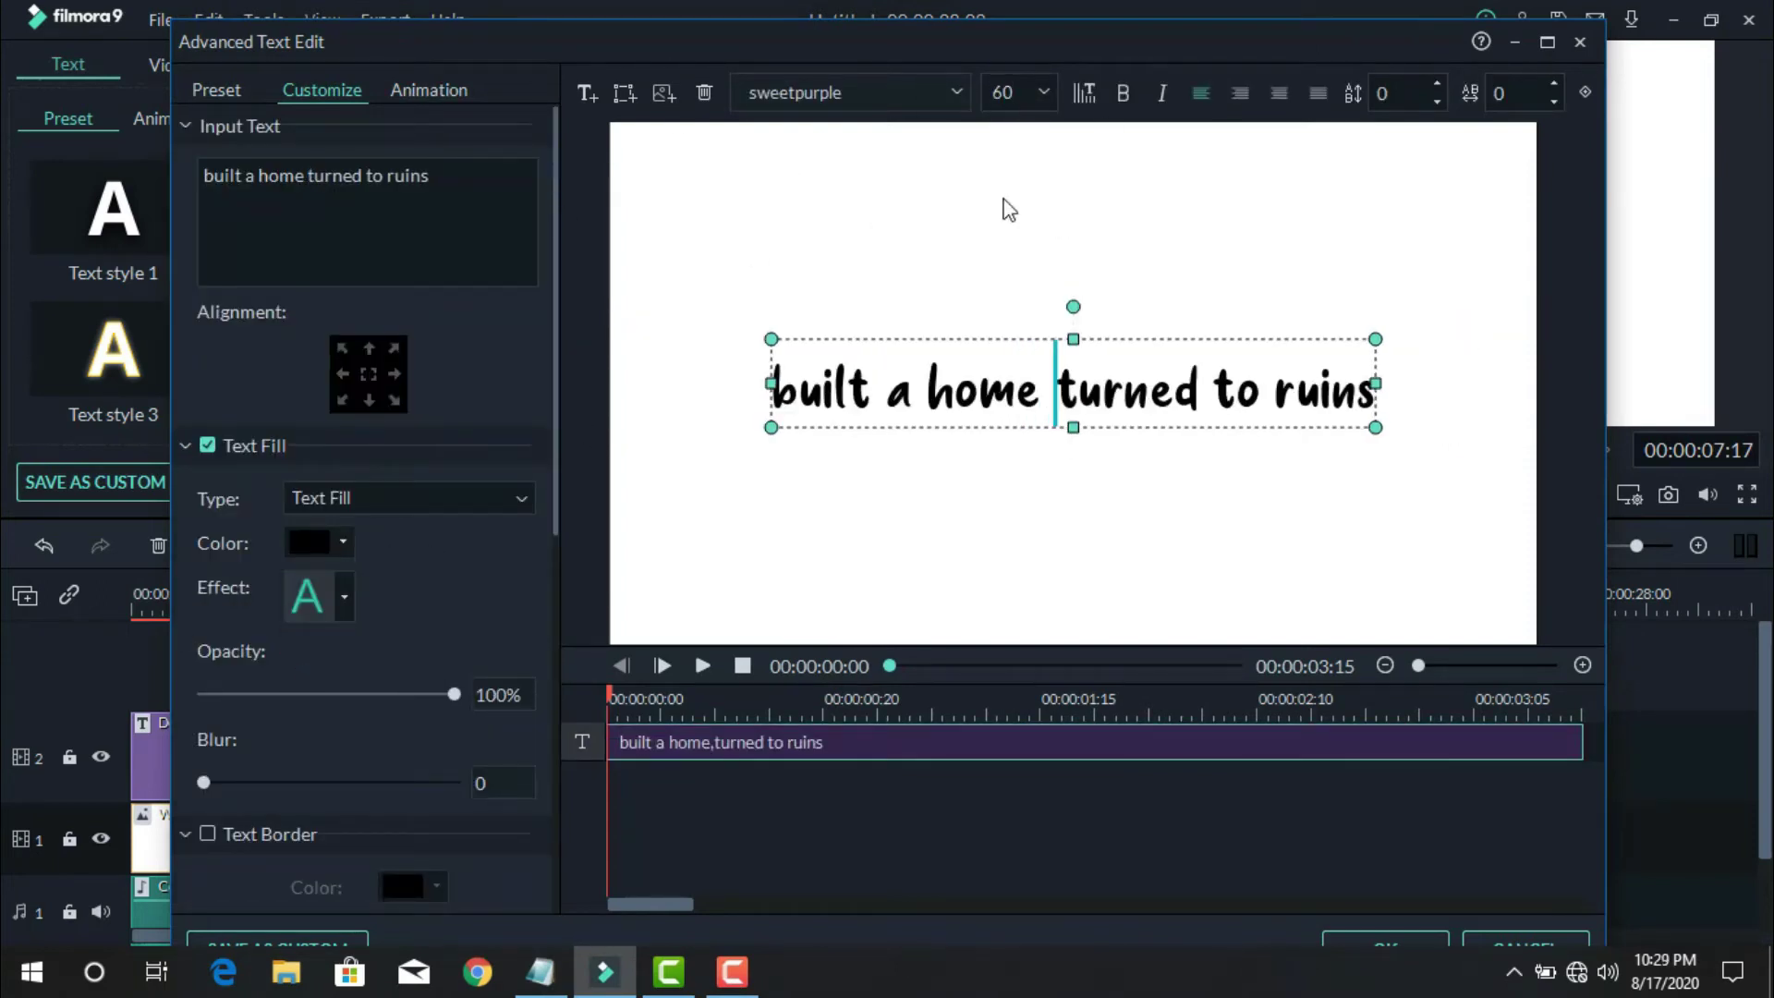
- Apply the Up Insert animation to "built a home turned to ruins" and accept the third title's edits
{"action": "left_click", "coordinate": [429, 89]}
{"action": "scroll", "coordinate": [546, 579], "scroll_direction": "down", "scroll_amount": 5}
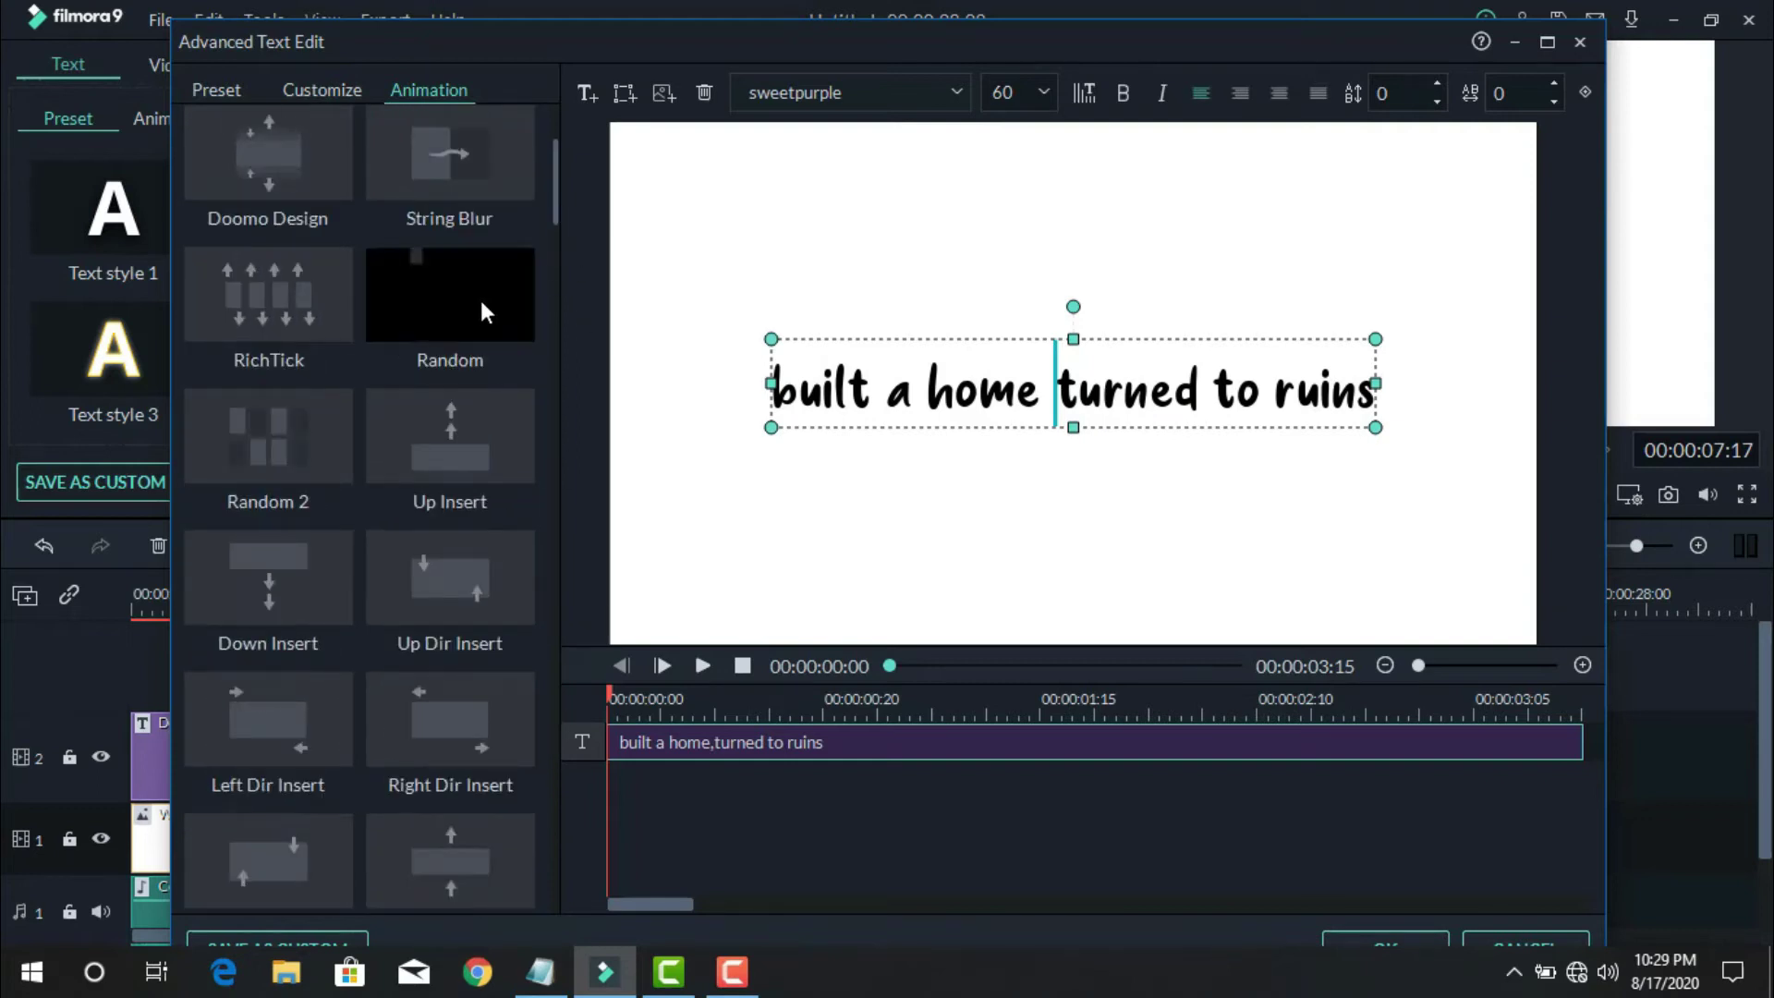
{"action": "left_click", "coordinate": [450, 296]}
{"action": "left_click", "coordinate": [493, 442]}
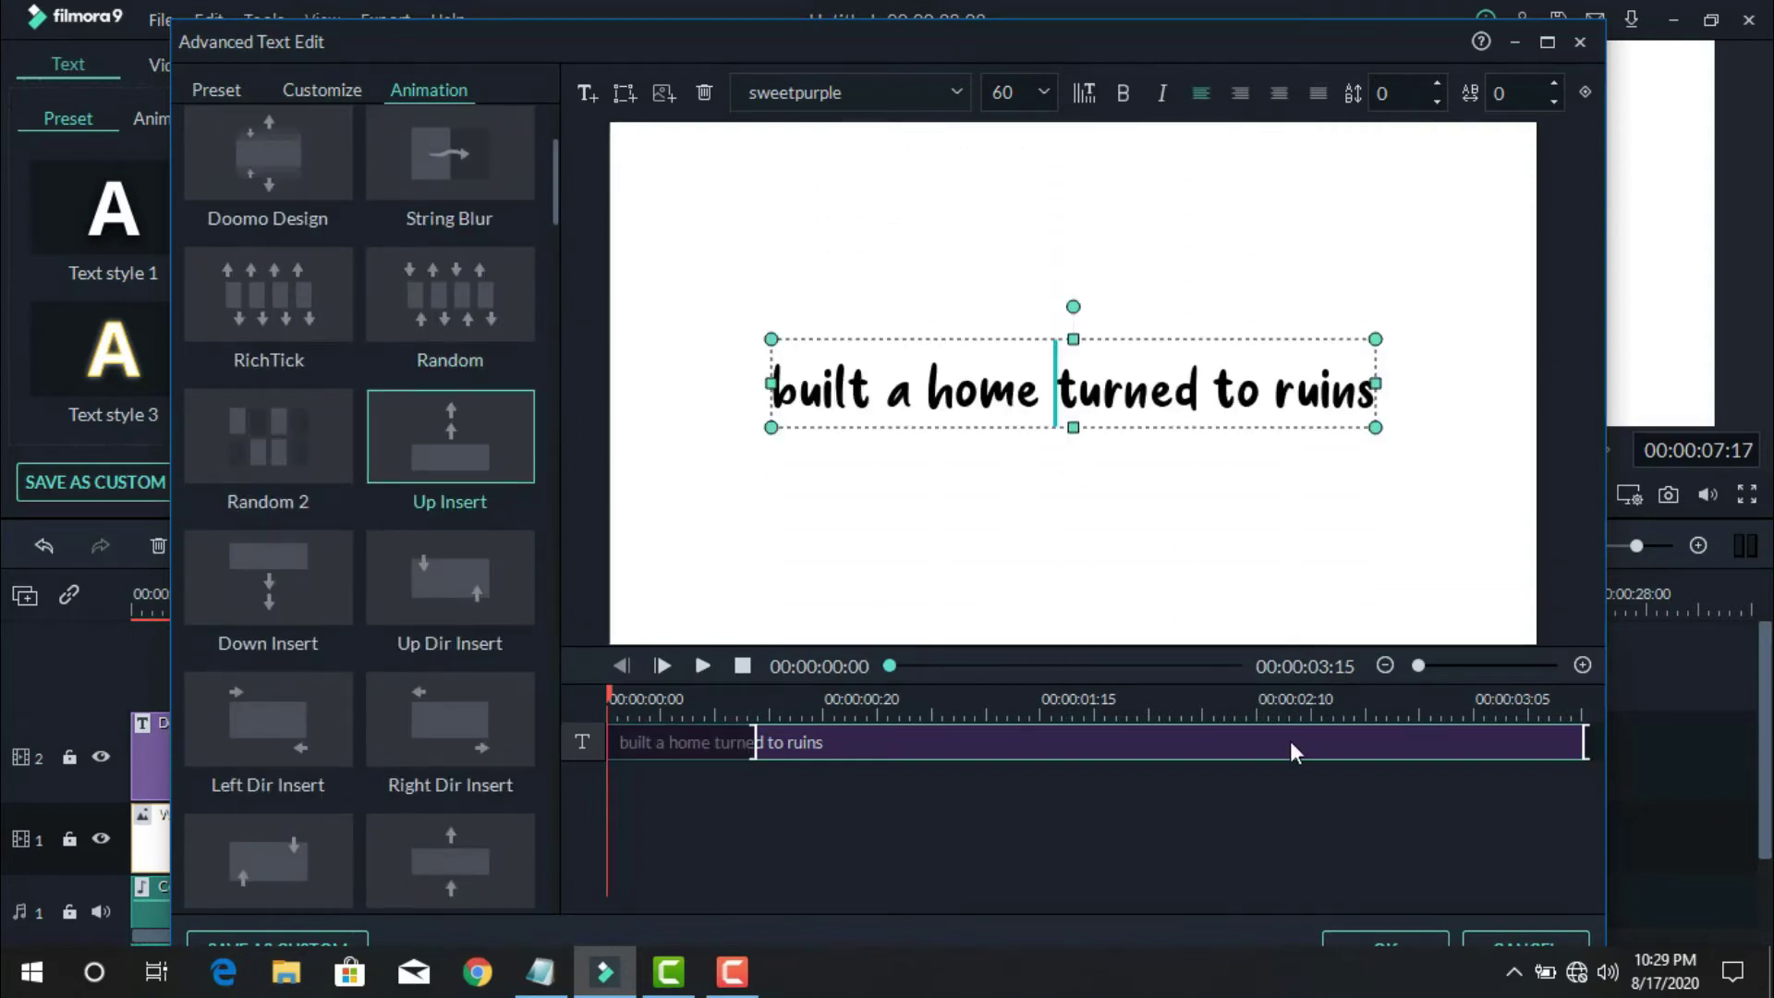
{"action": "left_click", "coordinate": [1400, 945]}
- Open the fourth title clip in the advanced text editor and replace its placeholder with "Night", copied from the lyrics file in Notepad
{"action": "double_click", "coordinate": [770, 739]}
{"action": "left_click", "coordinate": [728, 475]}
{"action": "left_click", "coordinate": [540, 971]}
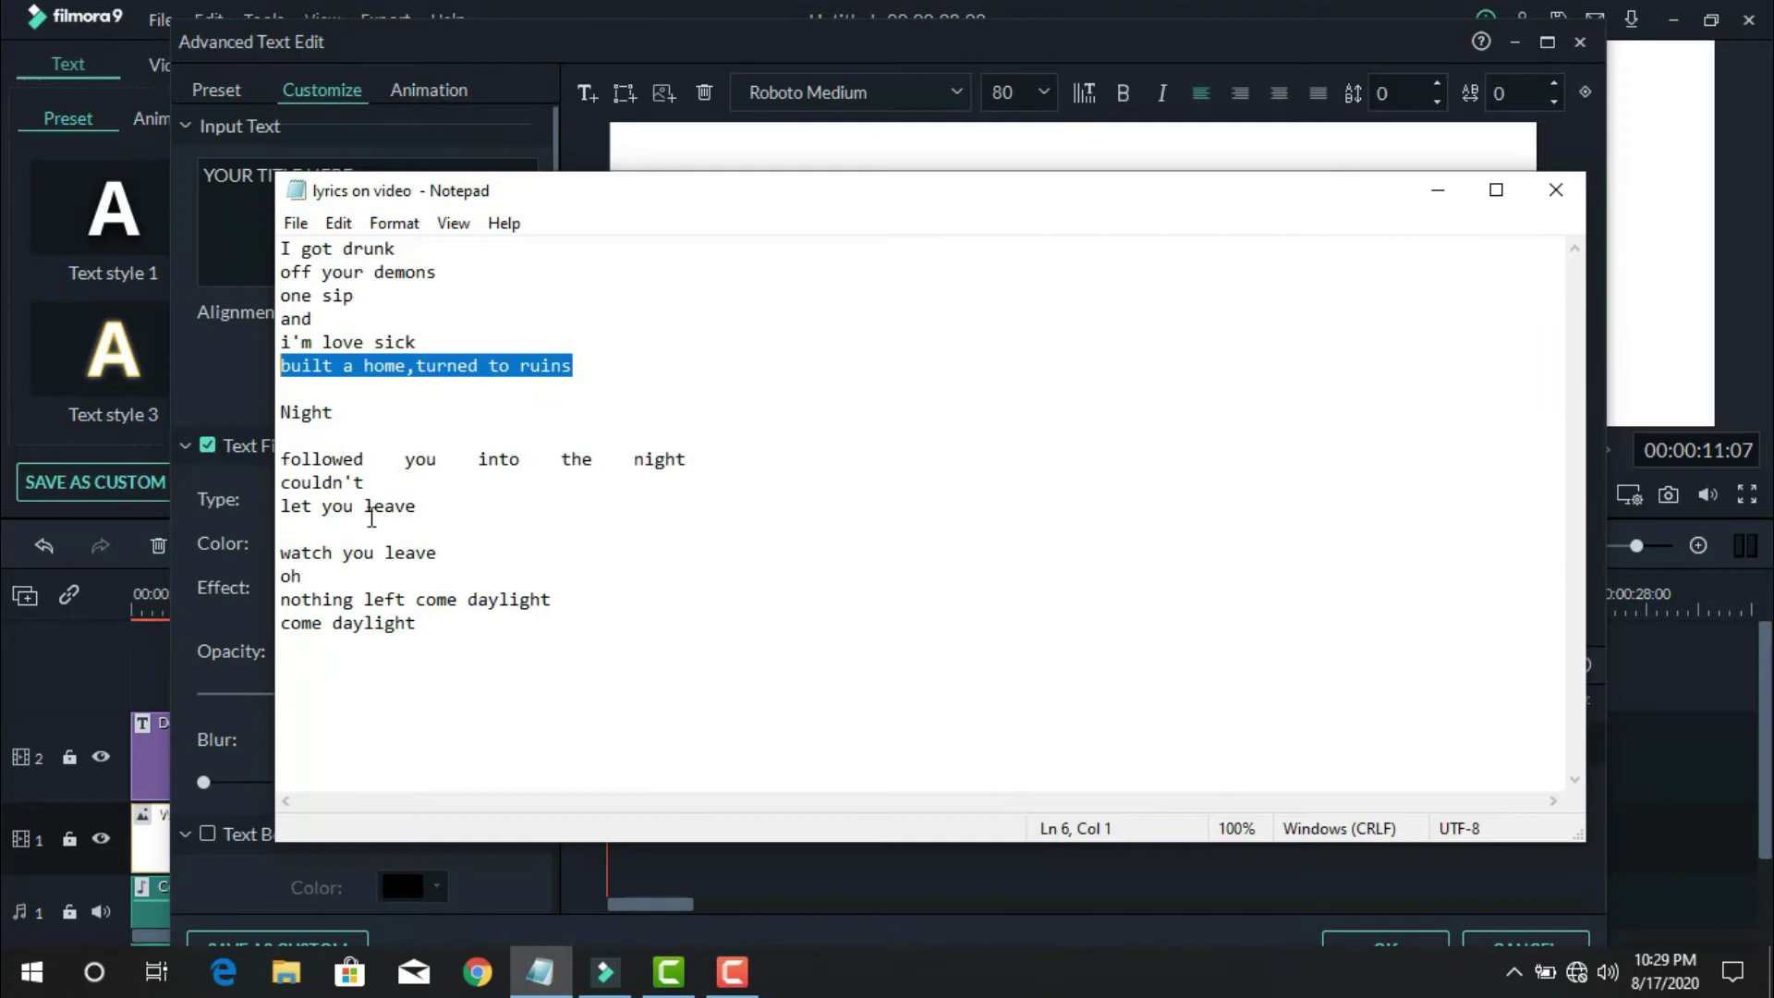
{"action": "double_click", "coordinate": [307, 411]}
{"action": "left_click", "coordinate": [261, 245]}
{"action": "key", "text": "ctrl+a"}
{"action": "key", "text": "ctrl+v"}
- Set the "Night" text to the sweetpurple font at size 300
{"action": "left_click", "coordinate": [795, 93]}
{"action": "type", "text": "sweetpurple"}
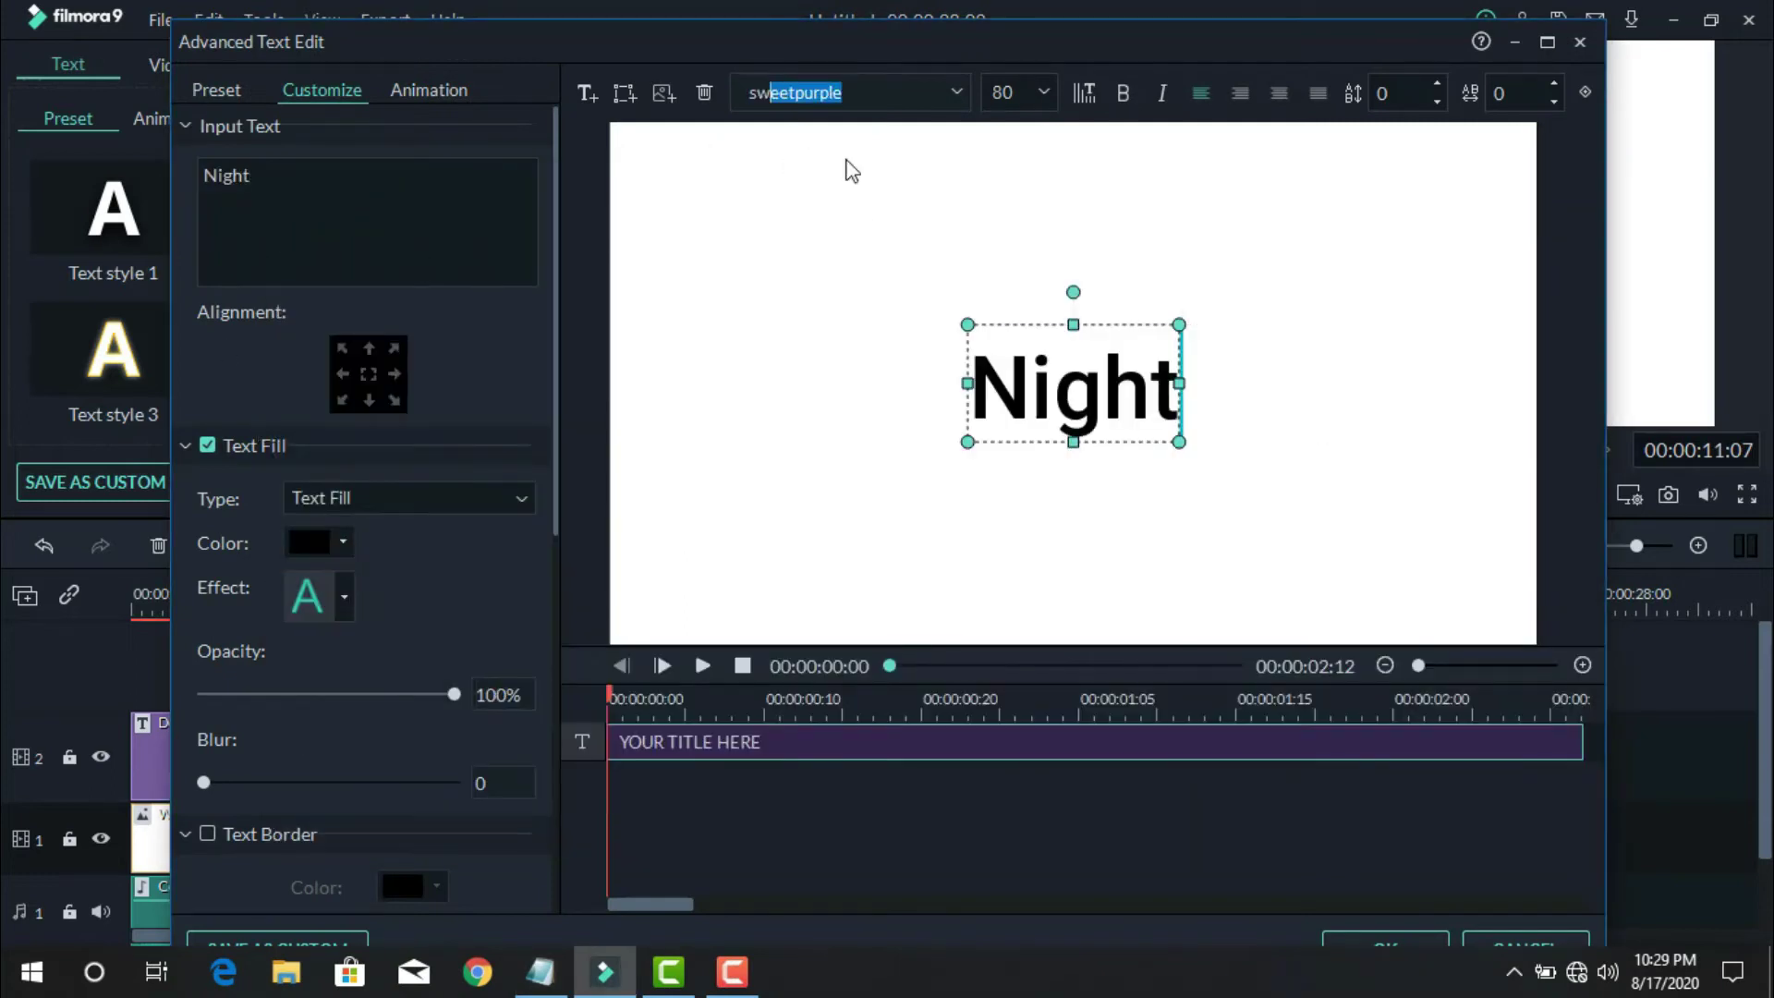
{"action": "left_click", "coordinate": [992, 249]}
{"action": "left_click", "coordinate": [1047, 384]}
{"action": "type", "text": "200"}
{"action": "key", "text": "Return"}
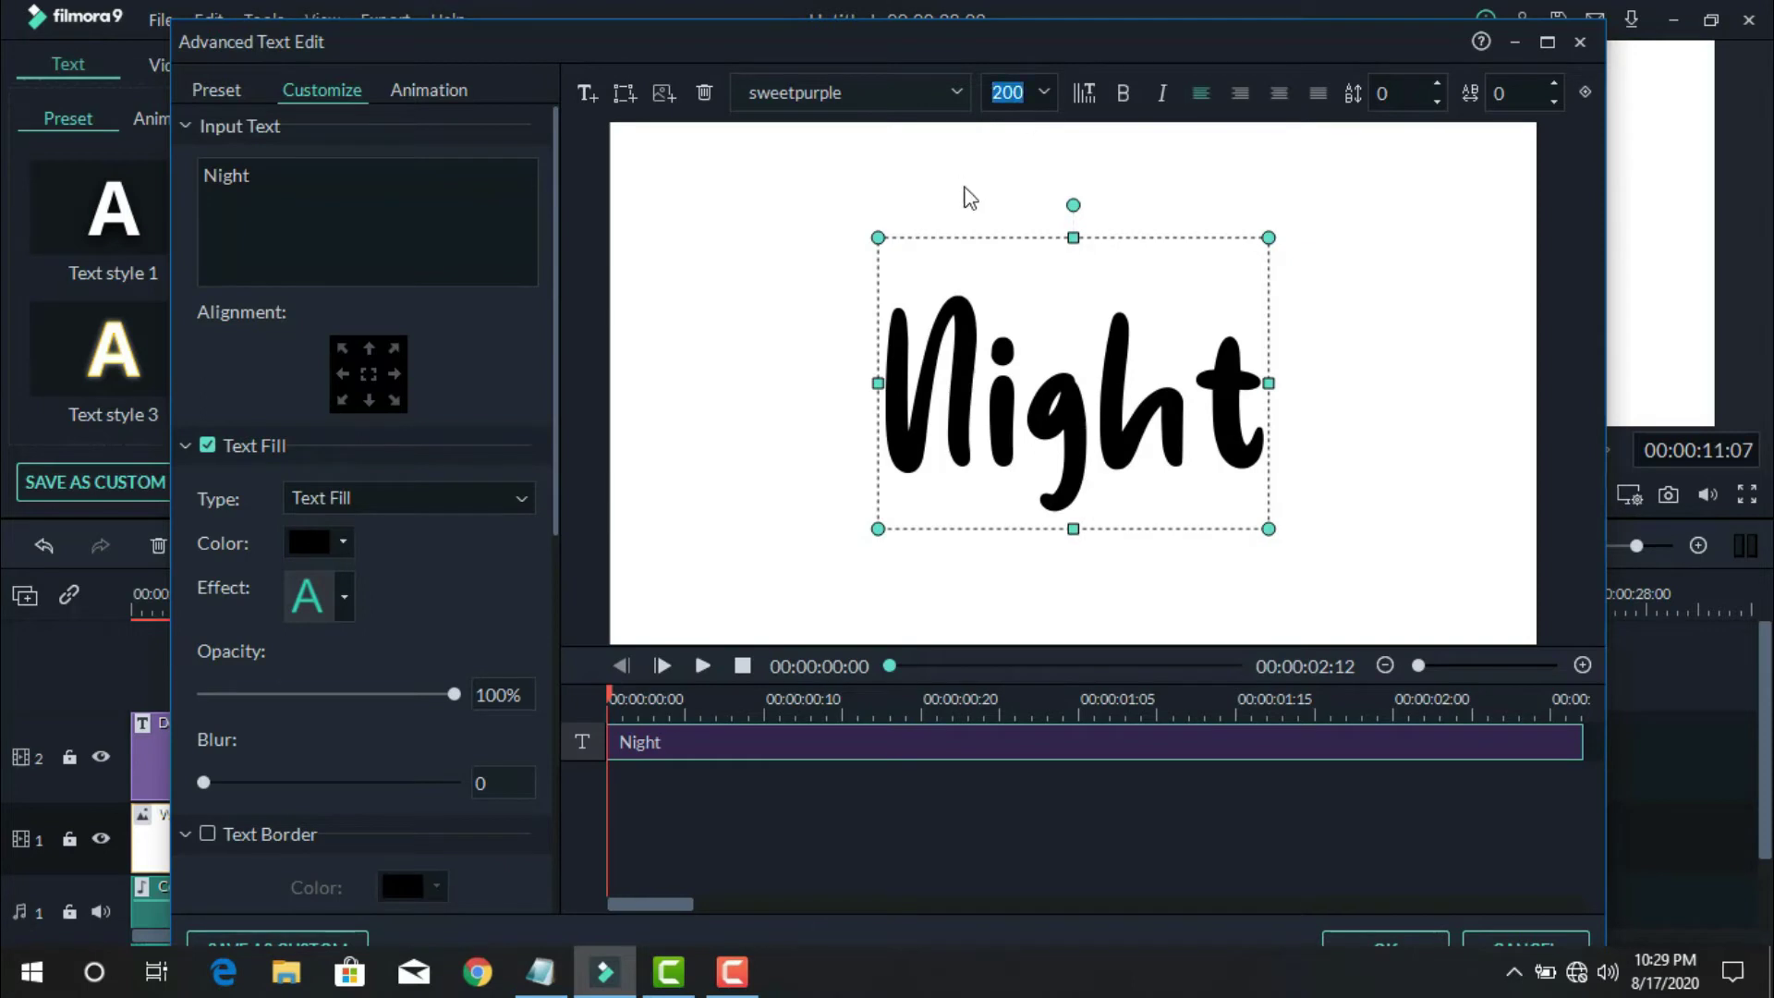
{"action": "type", "text": "300"}
{"action": "key", "text": "Return"}
- Apply the Type Writer animation to "Night" and accept the fourth title's edits
{"action": "left_click", "coordinate": [429, 90]}
{"action": "scroll", "coordinate": [559, 144], "scroll_direction": "up", "scroll_amount": 3}
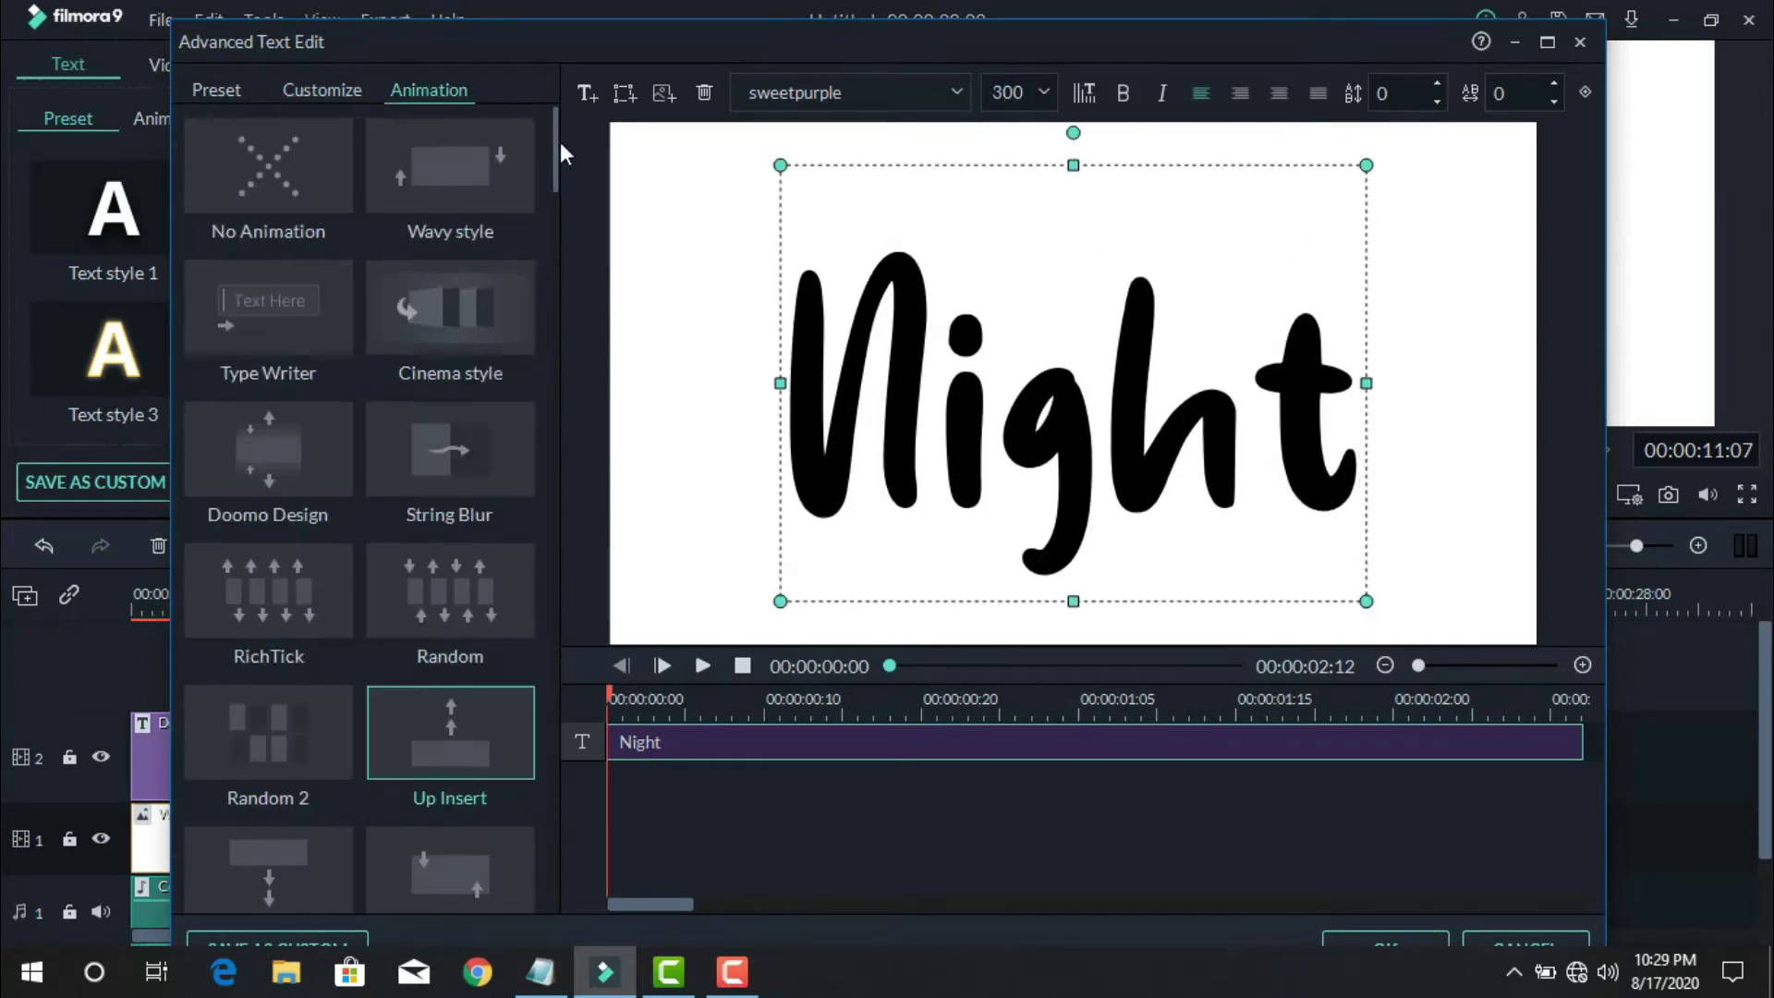
{"action": "left_click", "coordinate": [473, 189]}
{"action": "left_click", "coordinate": [305, 319]}
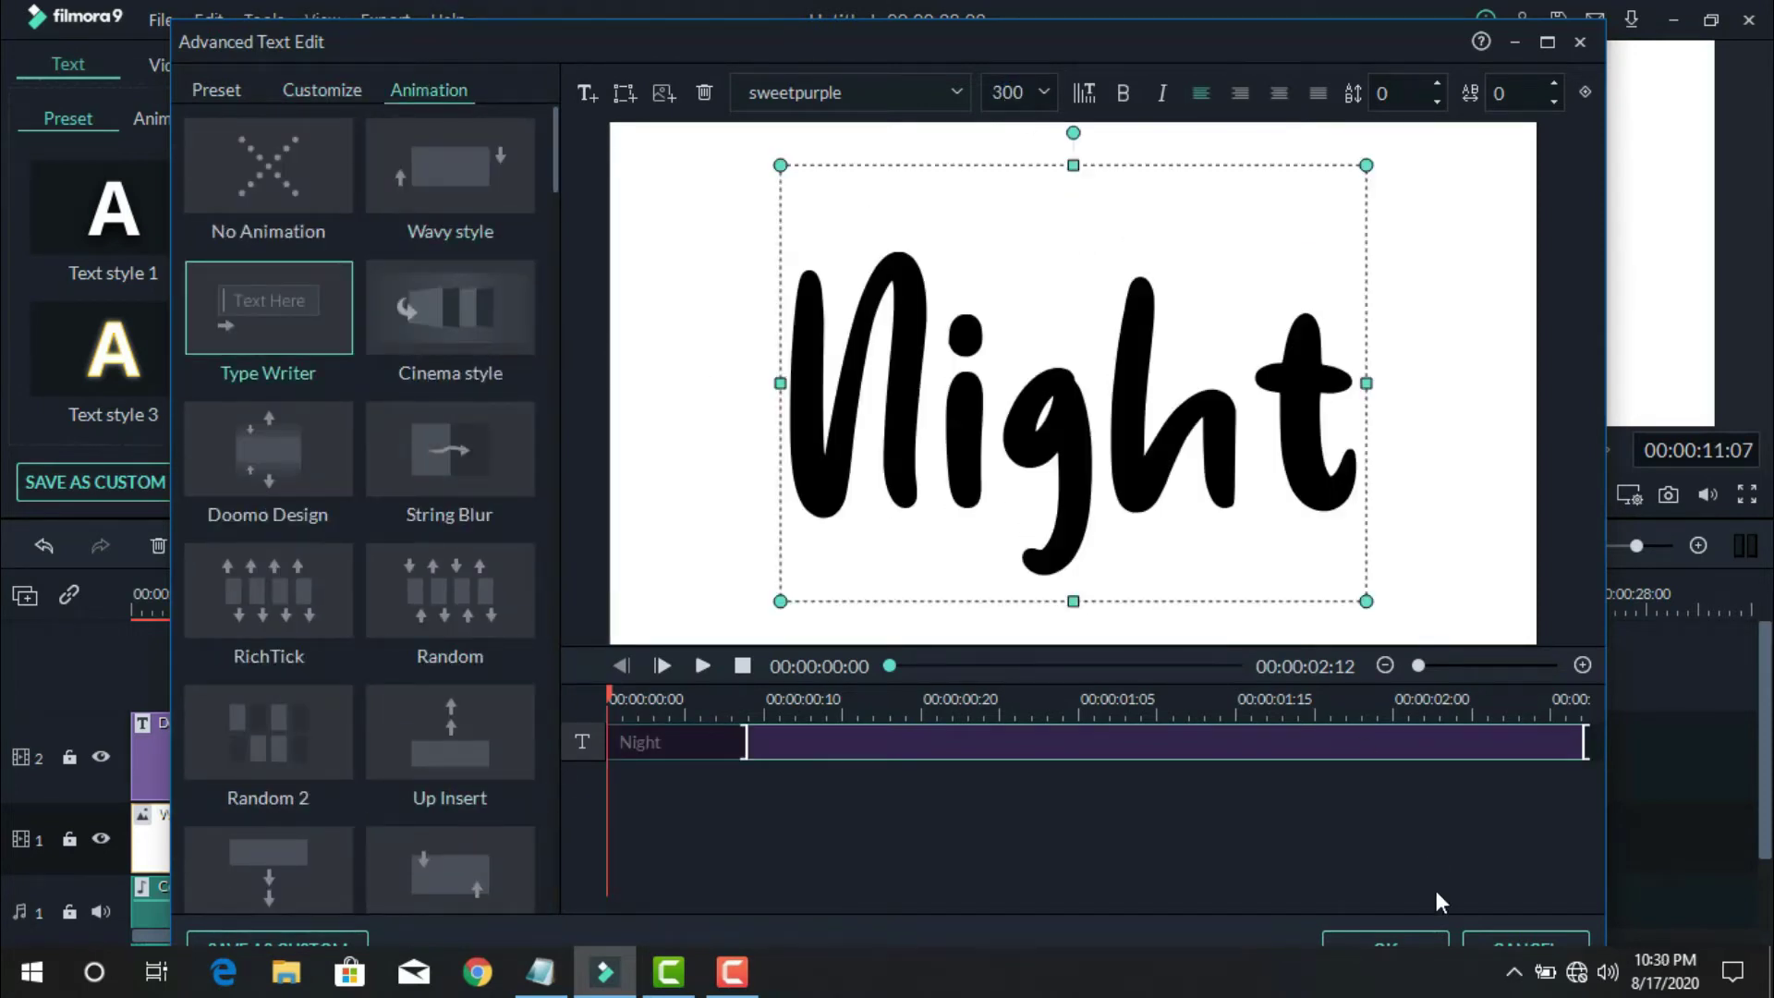
{"action": "left_click", "coordinate": [1385, 941]}
- Open the fifth title clip in the advanced text editor and replace its placeholder with "followed", copied from the lyrics file in Notepad
{"action": "left_click", "coordinate": [927, 735]}
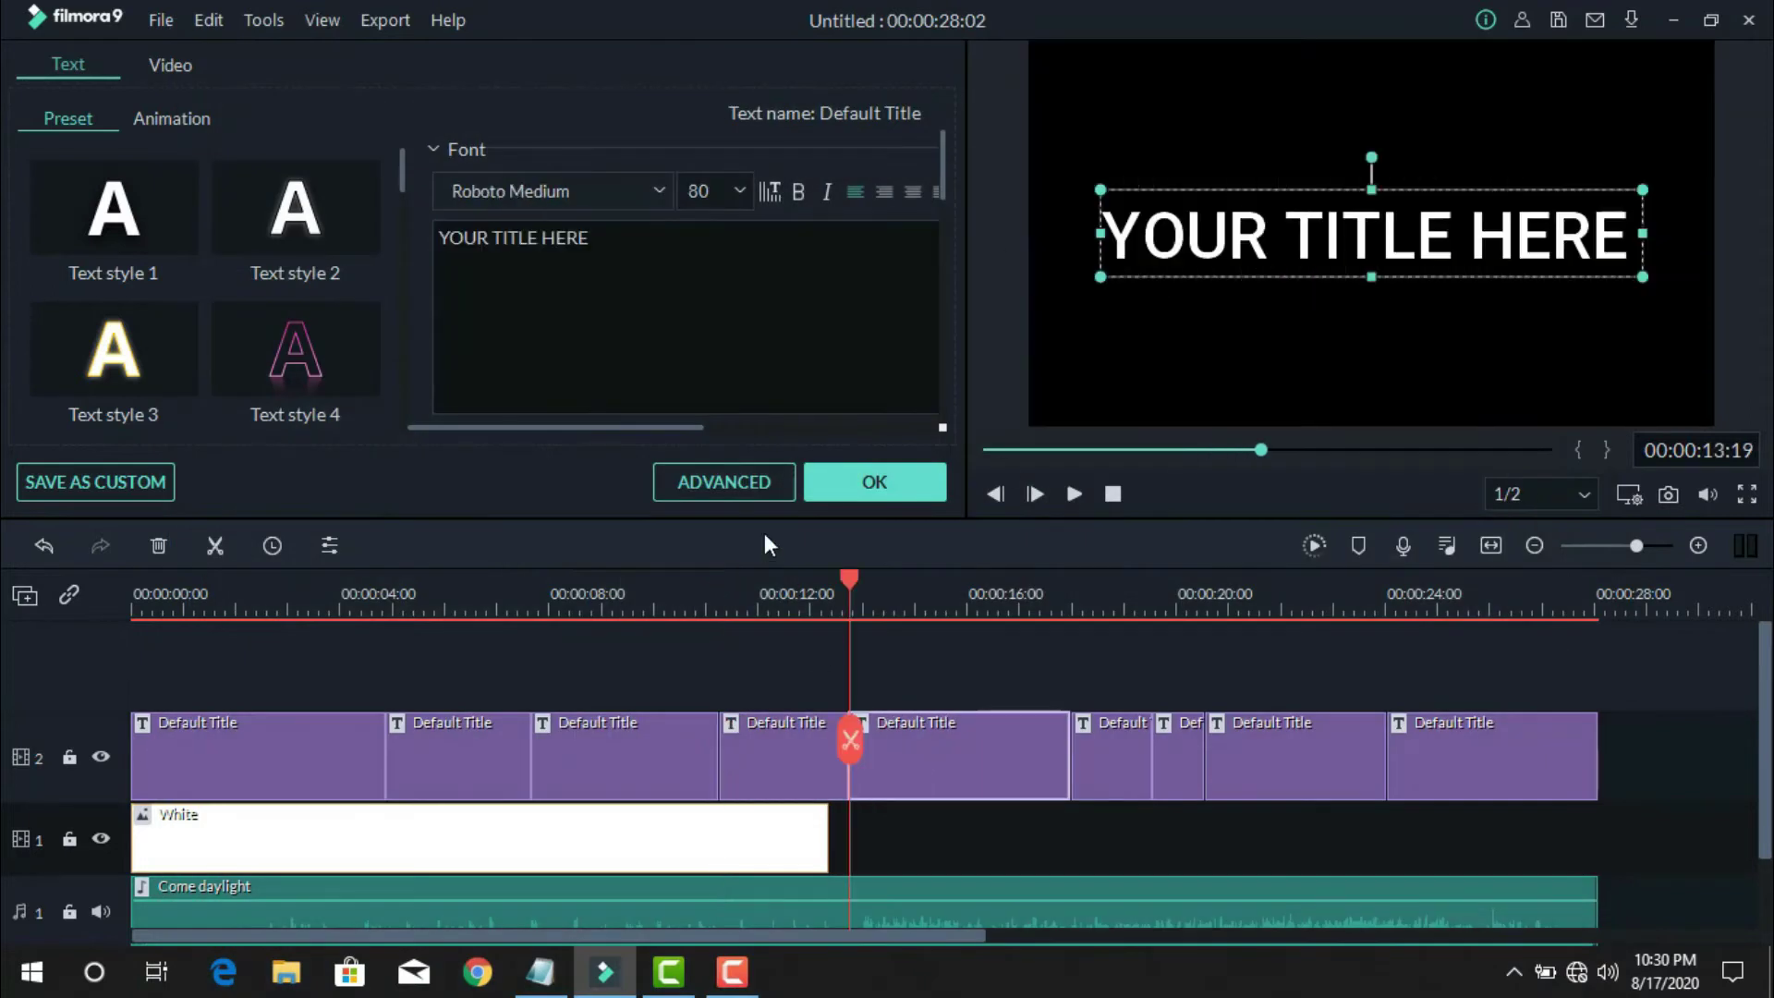
{"action": "left_click", "coordinate": [730, 483]}
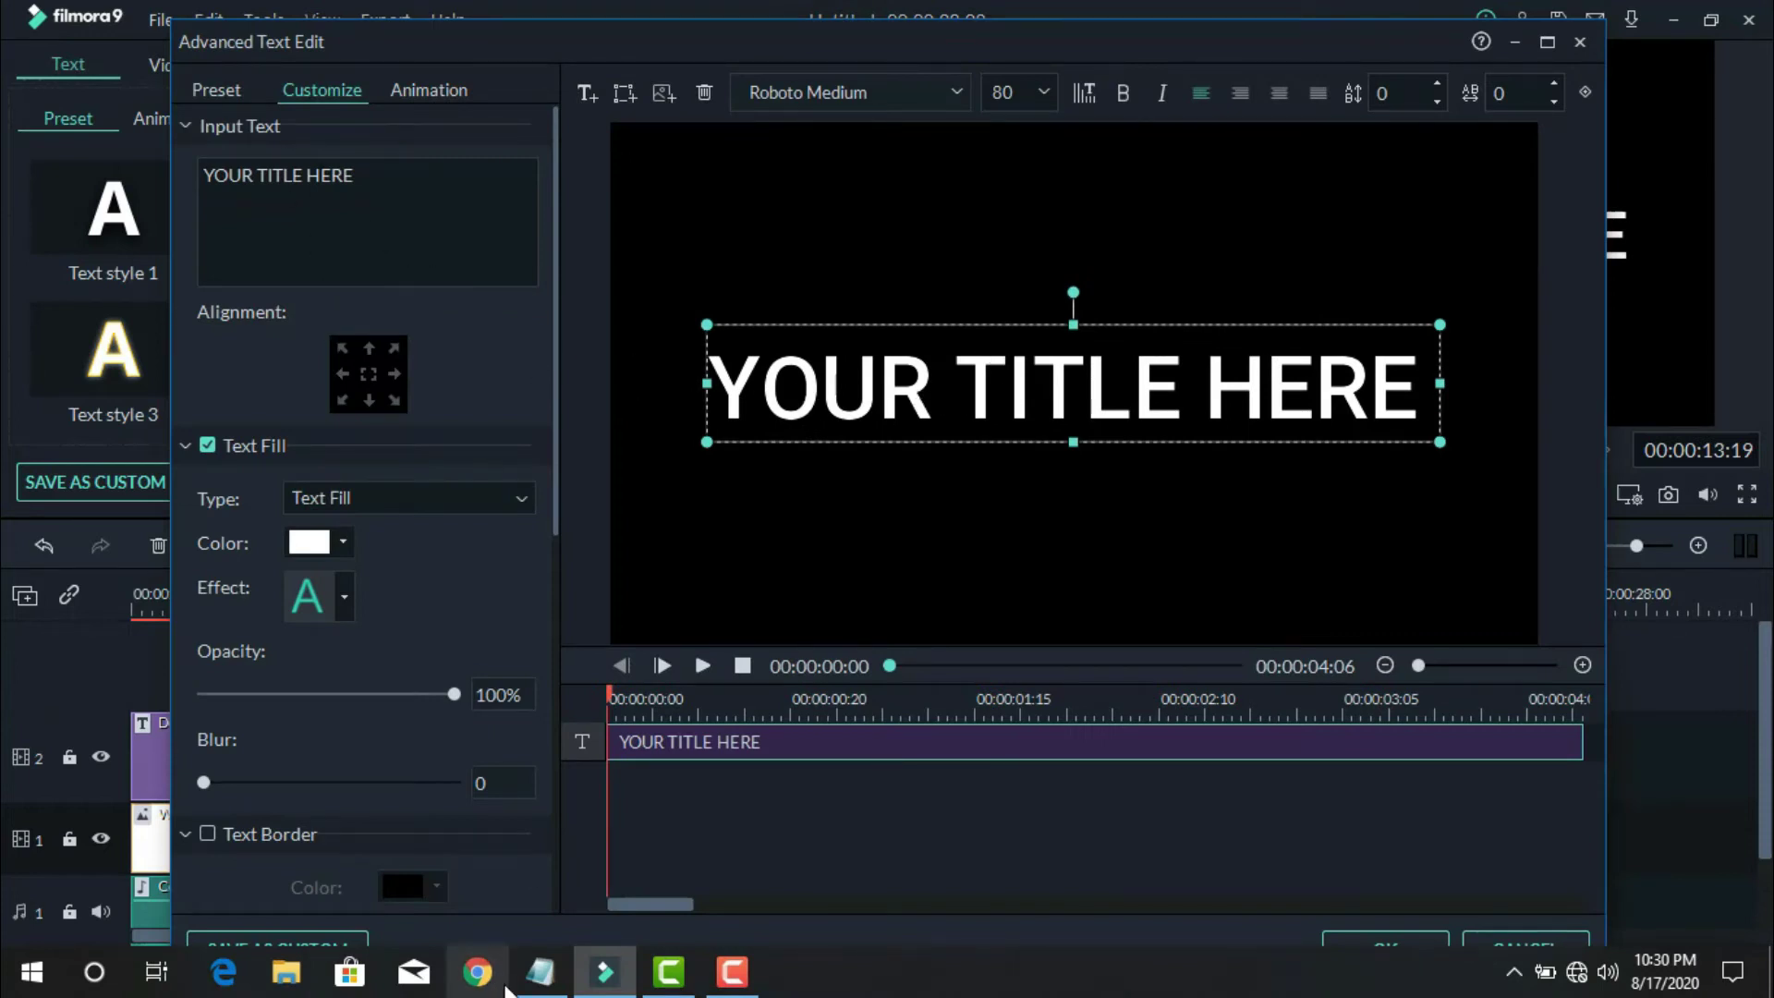
{"action": "left_click", "coordinate": [542, 985]}
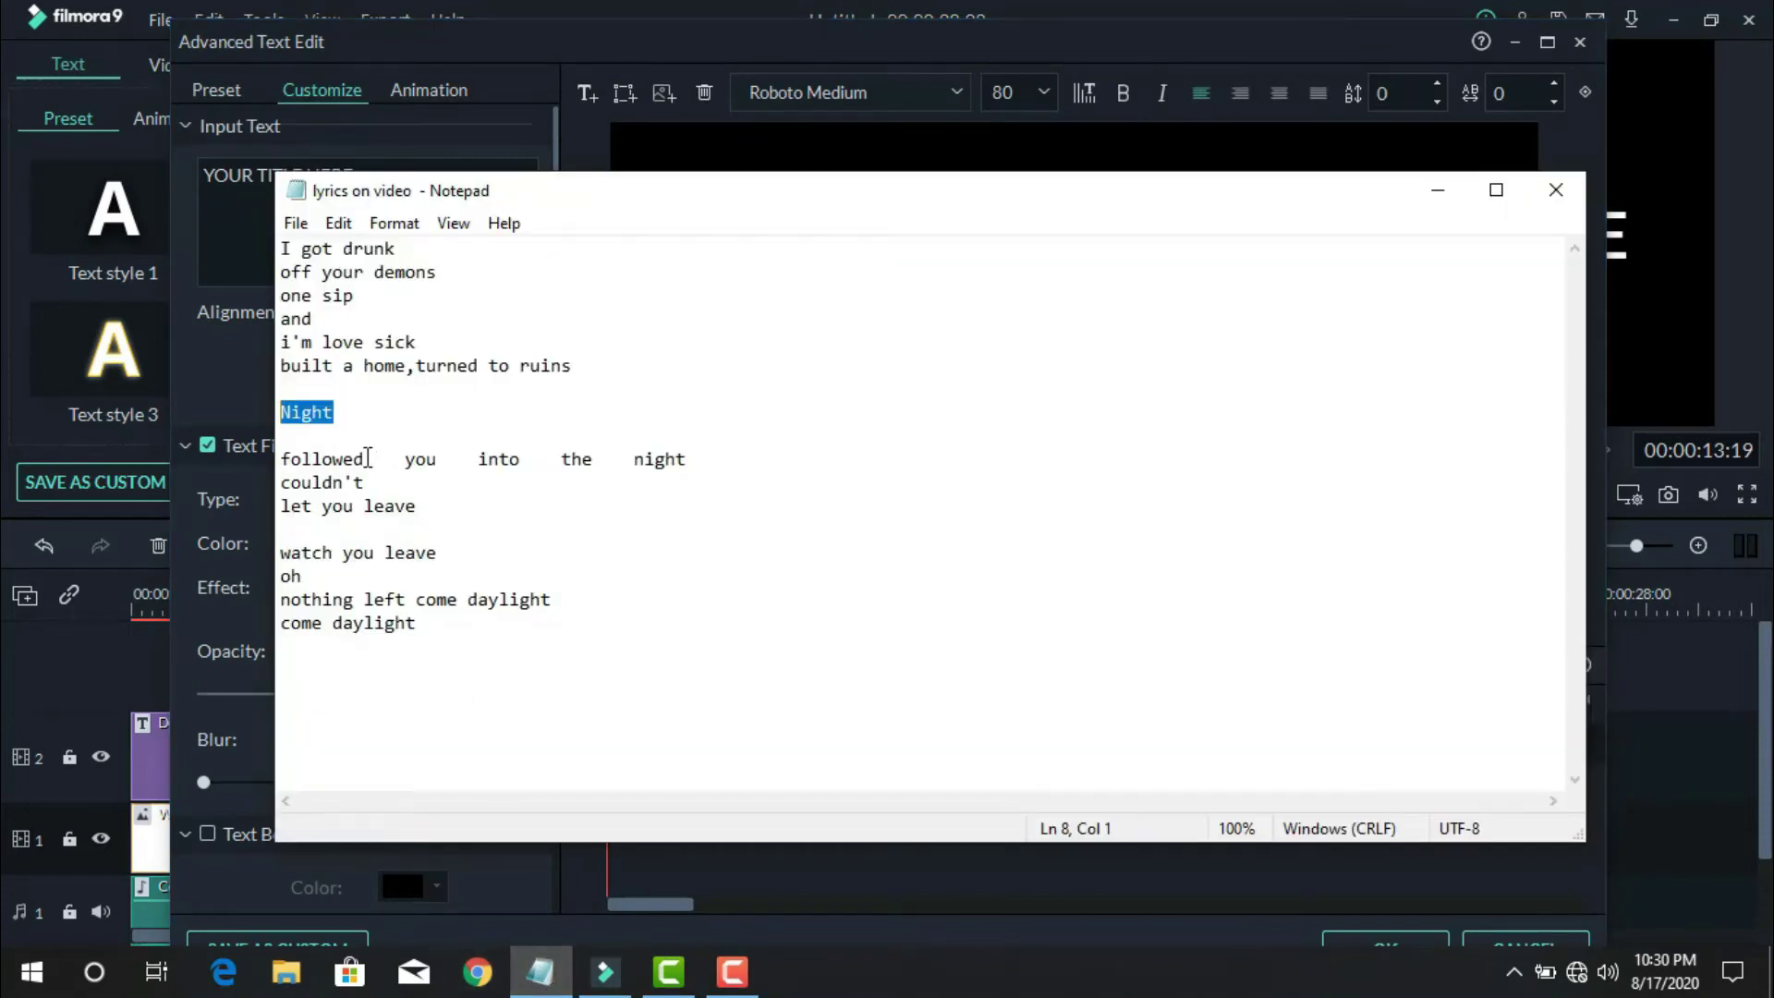
{"action": "left_click", "coordinate": [222, 250]}
{"action": "left_click_drag", "start_coordinate": [173, 163], "coordinate": [171, 165]}
{"action": "key", "text": "ctrl+v"}
- Set "followed" to the sweetpurple font at size 60 and place it near the frame's upper-left corner
{"action": "type", "text": "weetpurple"}
{"action": "key", "text": "Return"}
{"action": "left_click", "coordinate": [977, 430]}
{"action": "left_click_drag", "start_coordinate": [1024, 93], "coordinate": [982, 206]}
{"action": "type", "text": "60"}
{"action": "left_click_drag", "start_coordinate": [1063, 447], "coordinate": [801, 230]}
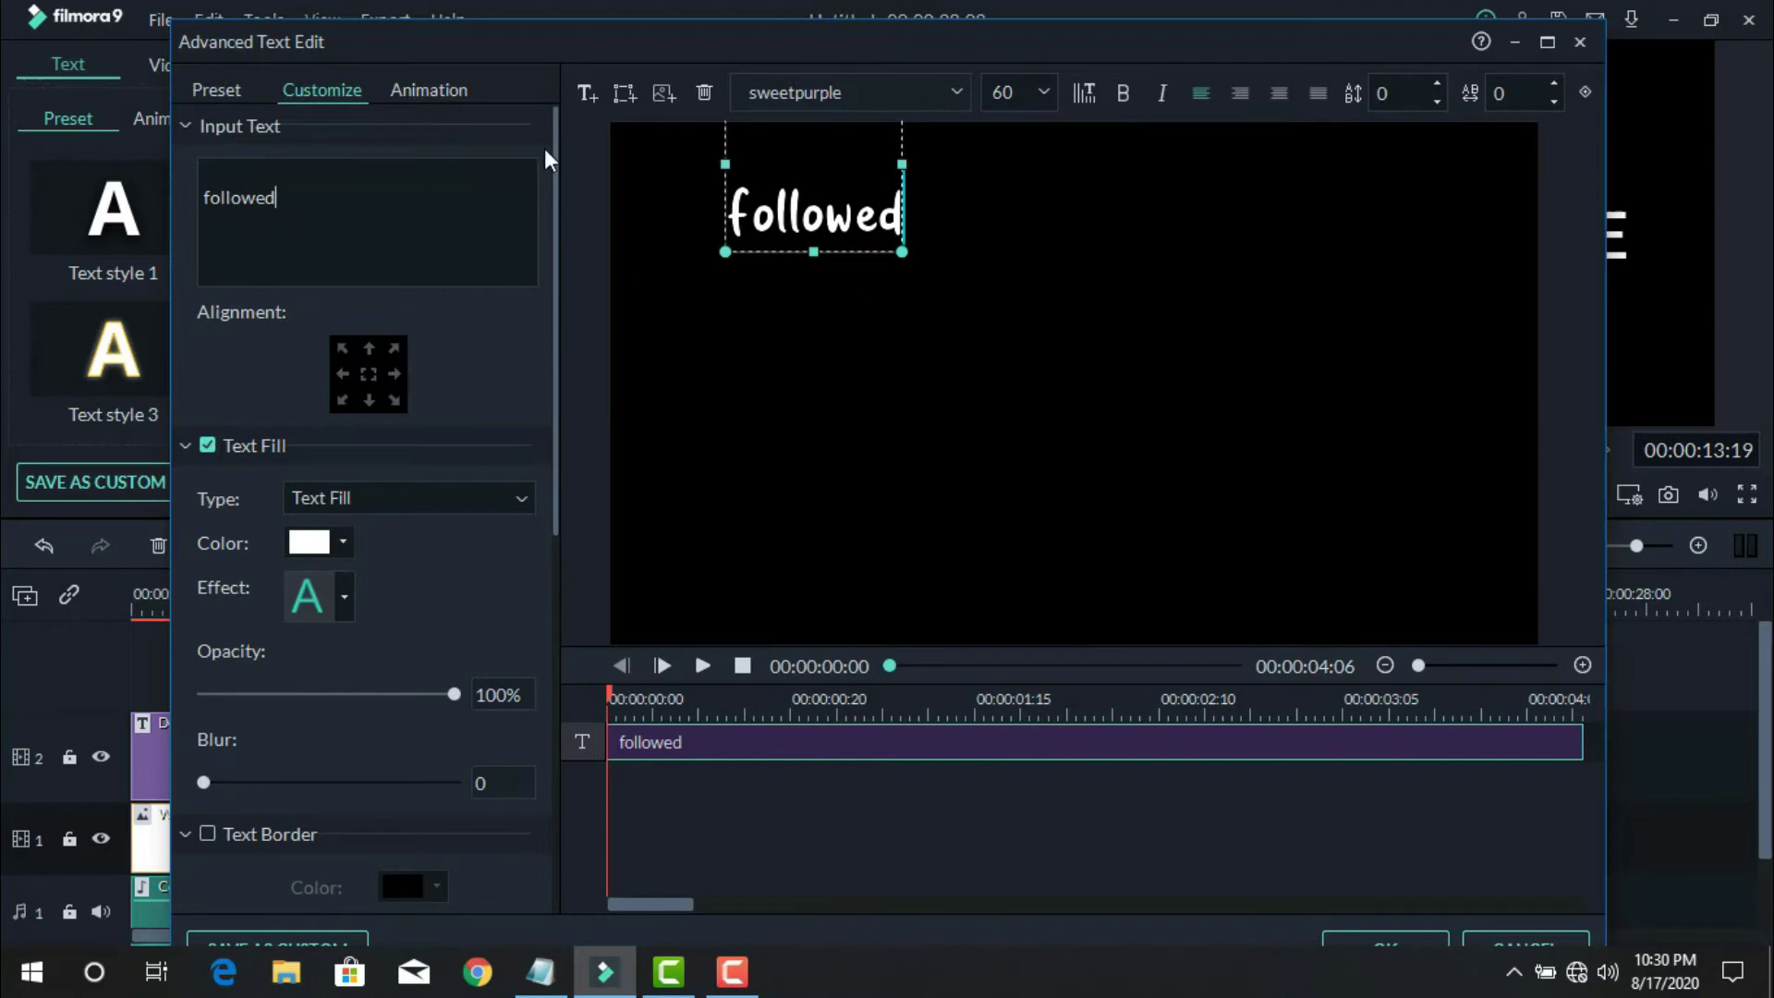
- Copy "you" and "into" from the lyrics file as separate texts, placing "you" near the frame's upper-right corner and "into" at its centre
{"action": "key", "text": "alt+Tab"}
{"action": "key", "text": "alt+Tab"}
{"action": "key", "text": "ctrl+v"}
{"action": "left_click_drag", "start_coordinate": [1080, 393], "coordinate": [1311, 214]}
{"action": "key", "text": "alt+Tab"}
{"action": "double_click", "coordinate": [499, 460]}
- Add "the" from the lyrics file as a separate text near the frame's lower-left corner
{"action": "key", "text": "alt+Tab"}
{"action": "left_click", "coordinate": [588, 92]}
{"action": "key", "text": "ctrl+v"}
{"action": "key", "text": "alt+Tab"}
{"action": "double_click", "coordinate": [579, 460]}
- Add "night" from the lyrics file as a separate text near the frame's lower-right corner
{"action": "key", "text": "alt+Tab"}
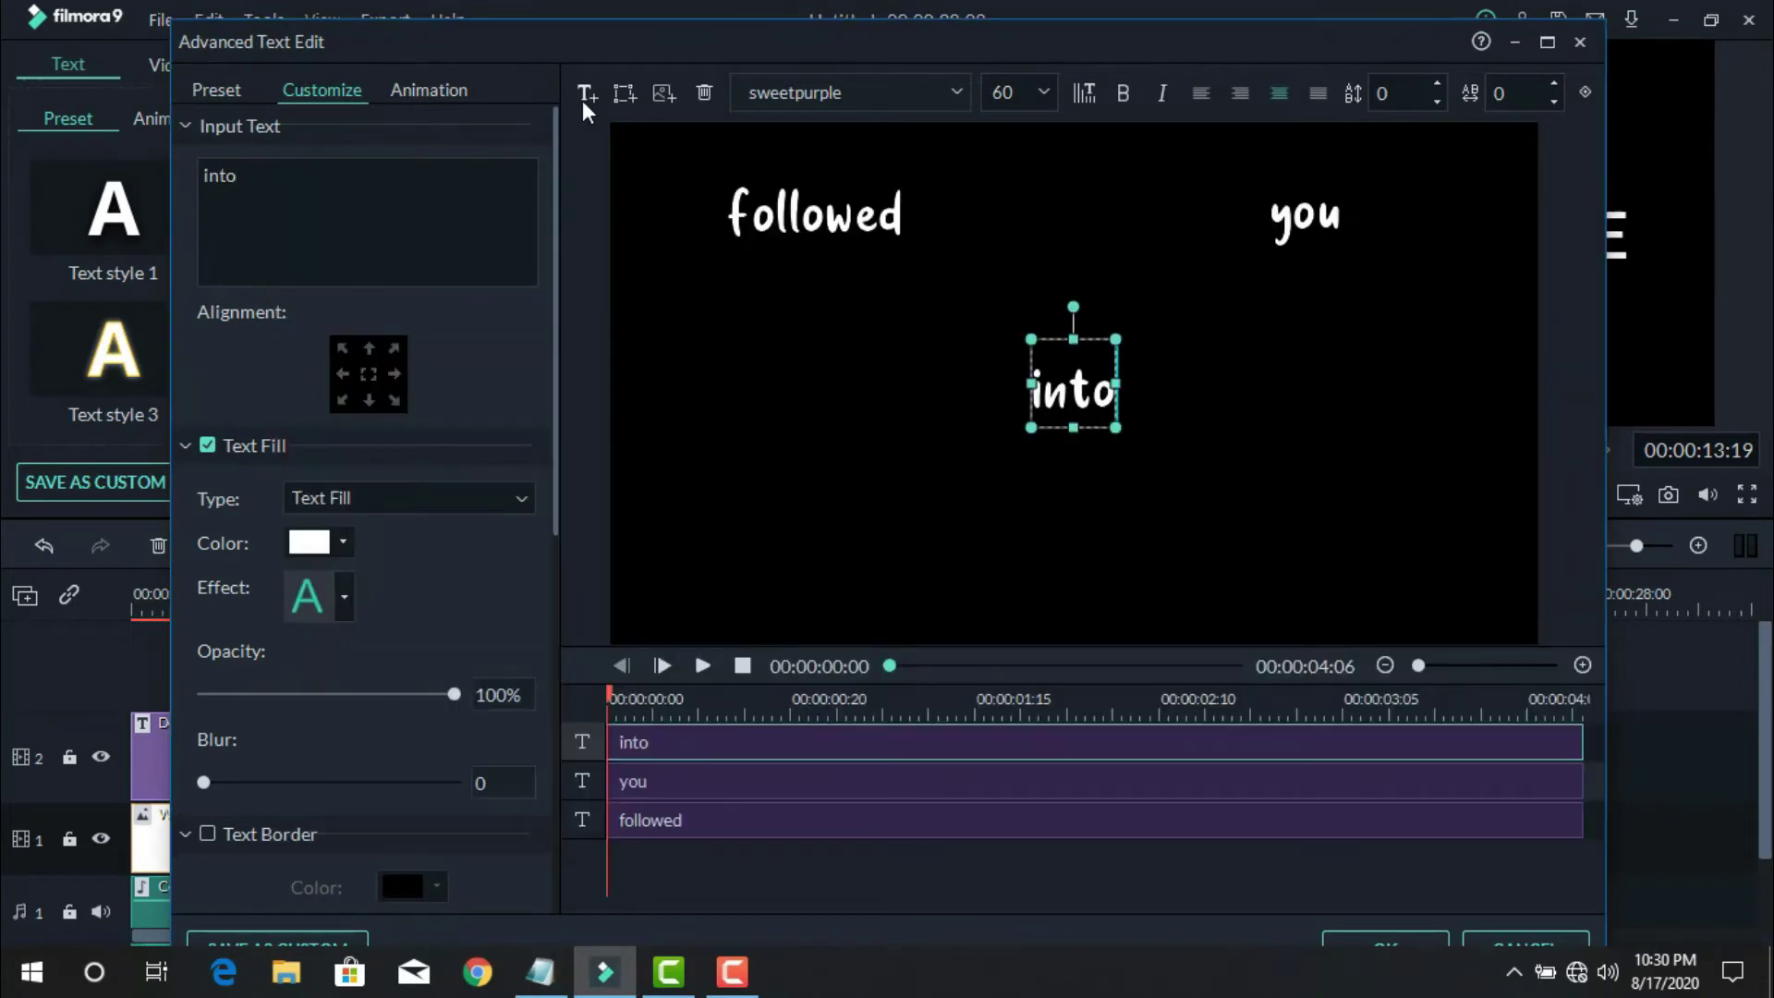
{"action": "left_click", "coordinate": [588, 93]}
{"action": "key", "text": "ctrl+v"}
{"action": "left_click_drag", "start_coordinate": [1122, 381], "coordinate": [826, 526]}
{"action": "key", "text": "BackSpace"}
{"action": "key", "text": "BackSpace"}
{"action": "key", "text": "BackSpace"}
{"action": "key", "text": "BackSpace"}
{"action": "key", "text": "BackSpace"}
{"action": "key", "text": "alt+Tab"}
{"action": "left_click", "coordinate": [651, 459]}
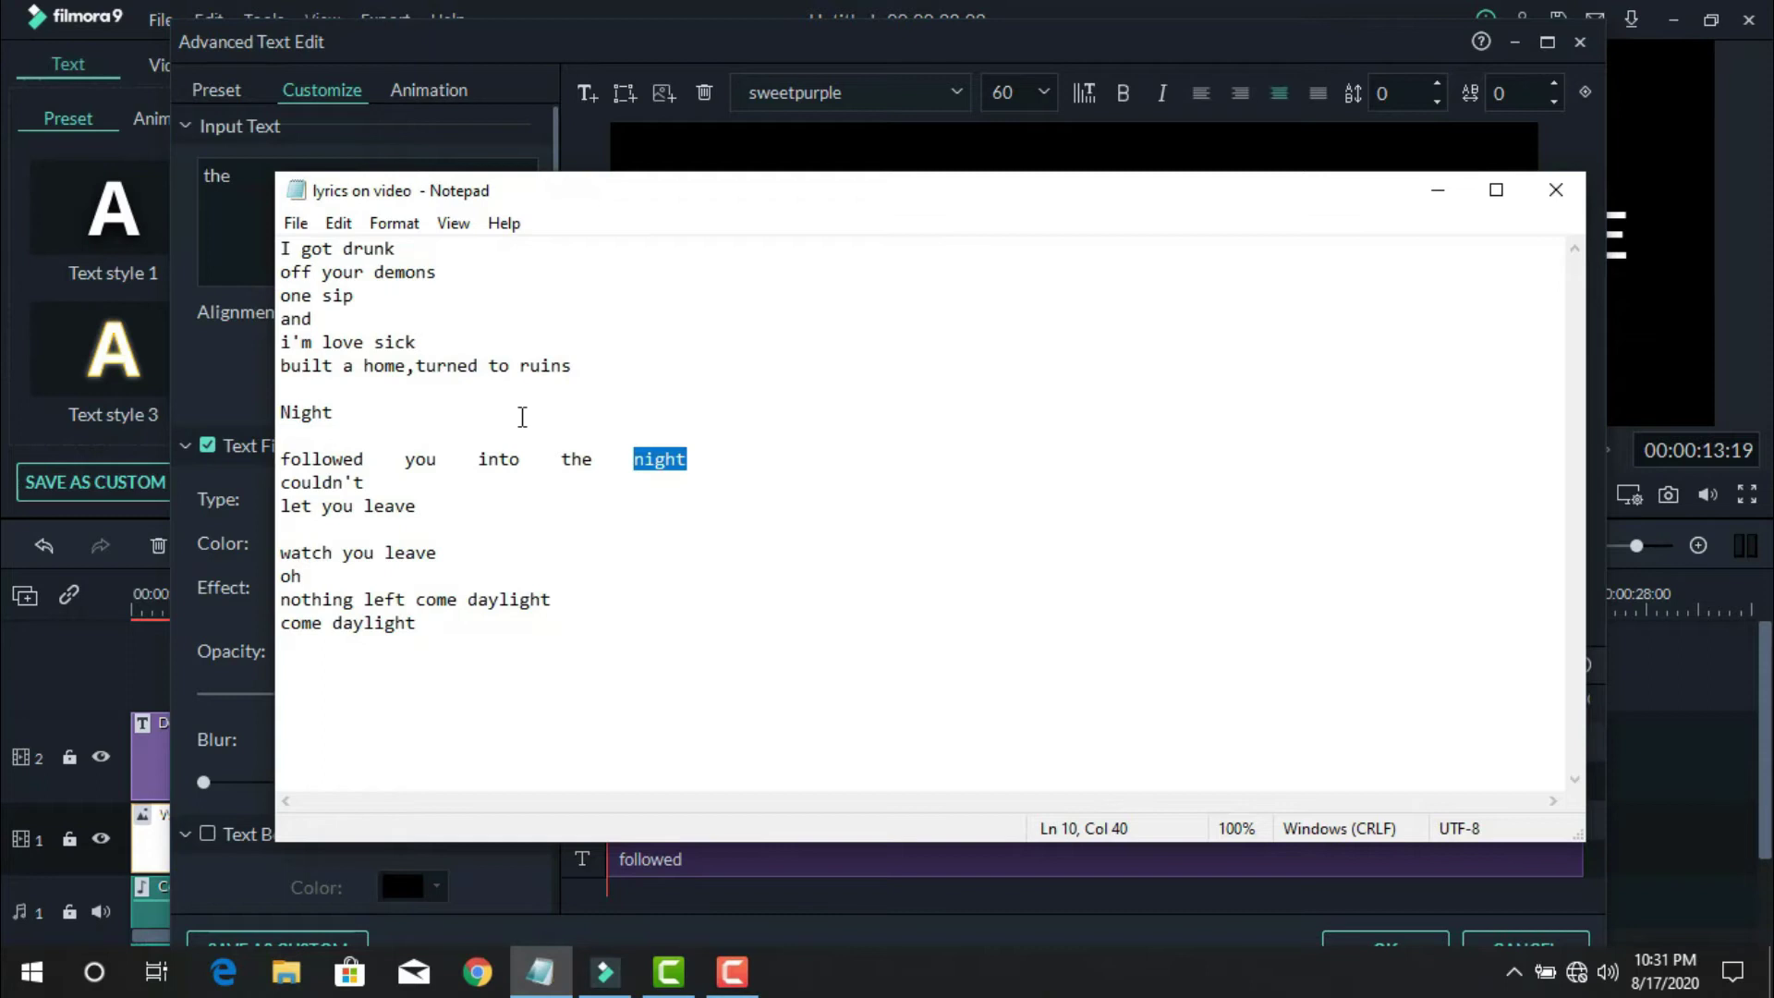
{"action": "key", "text": "ctrl+c"}
{"action": "key", "text": "alt+Tab"}
{"action": "left_click", "coordinate": [587, 92]}
{"action": "key", "text": "ctrl+v"}
{"action": "mouse_move", "coordinate": [1144, 393]}
{"action": "left_mouse_down"}
{"action": "mouse_move", "coordinate": [1326, 540]}
{"action": "mouse_move", "coordinate": [1373, 540]}
{"action": "left_mouse_up"}
{"action": "key", "text": "BackSpace"}
{"action": "key", "text": "BackSpace"}
{"action": "key", "text": "BackSpace"}
{"action": "key", "text": "BackSpace"}
{"action": "key", "text": "BackSpace"}
{"action": "key", "text": "BackSpace"}
- Start "followed" at about 00:00:00:11, "you", "the" and "night" at about 00:00:00:20, and "into" at about 00:00:00:24
{"action": "left_click", "coordinate": [630, 898]}
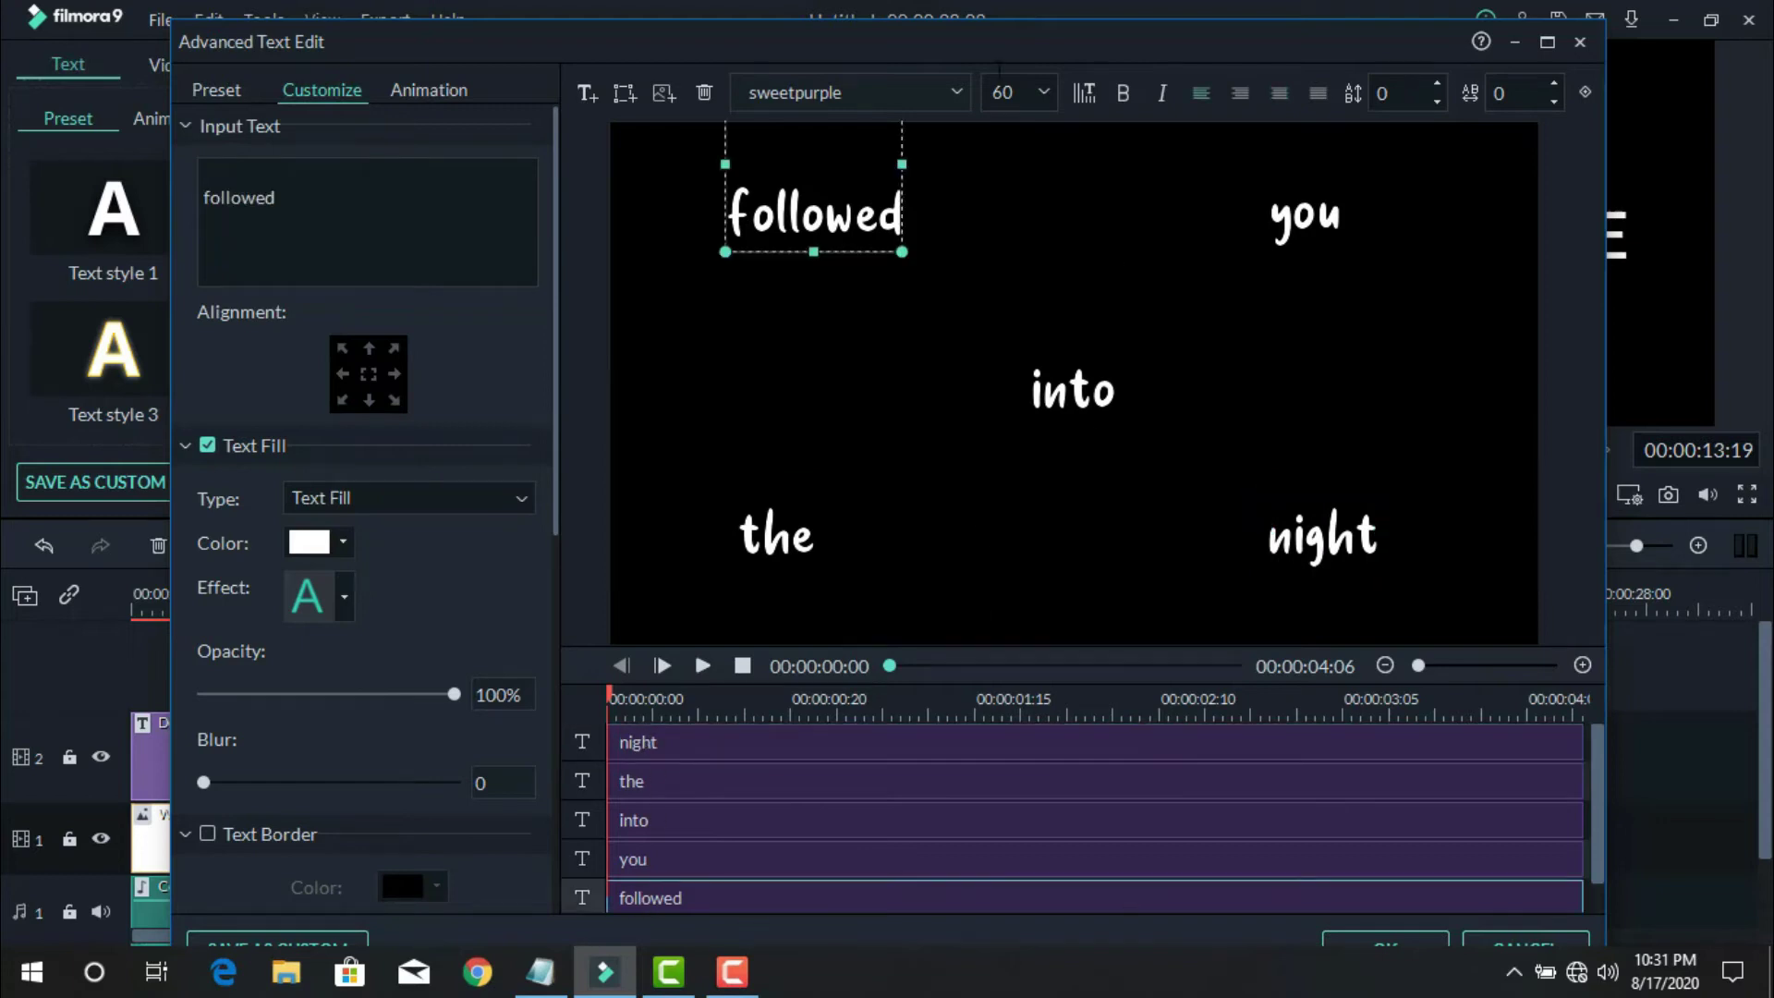
{"action": "left_click_drag", "start_coordinate": [996, 43], "coordinate": [827, 25]}
{"action": "left_click_drag", "start_coordinate": [1409, 888], "coordinate": [1034, 889]}
{"action": "left_click_drag", "start_coordinate": [693, 895], "coordinate": [738, 895]}
{"action": "left_click_drag", "start_coordinate": [1081, 880], "coordinate": [1409, 841]}
{"action": "left_click", "coordinate": [1359, 855]}
{"action": "left_click", "coordinate": [1412, 804]}
{"action": "left_click", "coordinate": [1406, 772]}
{"action": "left_click_drag", "start_coordinate": [1187, 801], "coordinate": [1228, 764]}
{"action": "left_click_drag", "start_coordinate": [1074, 767], "coordinate": [1257, 767]}
{"action": "left_click", "coordinate": [1358, 730]}
{"action": "left_click_drag", "start_coordinate": [1410, 726], "coordinate": [1228, 726]}
{"action": "left_click_drag", "start_coordinate": [1187, 725], "coordinate": [1371, 726]}
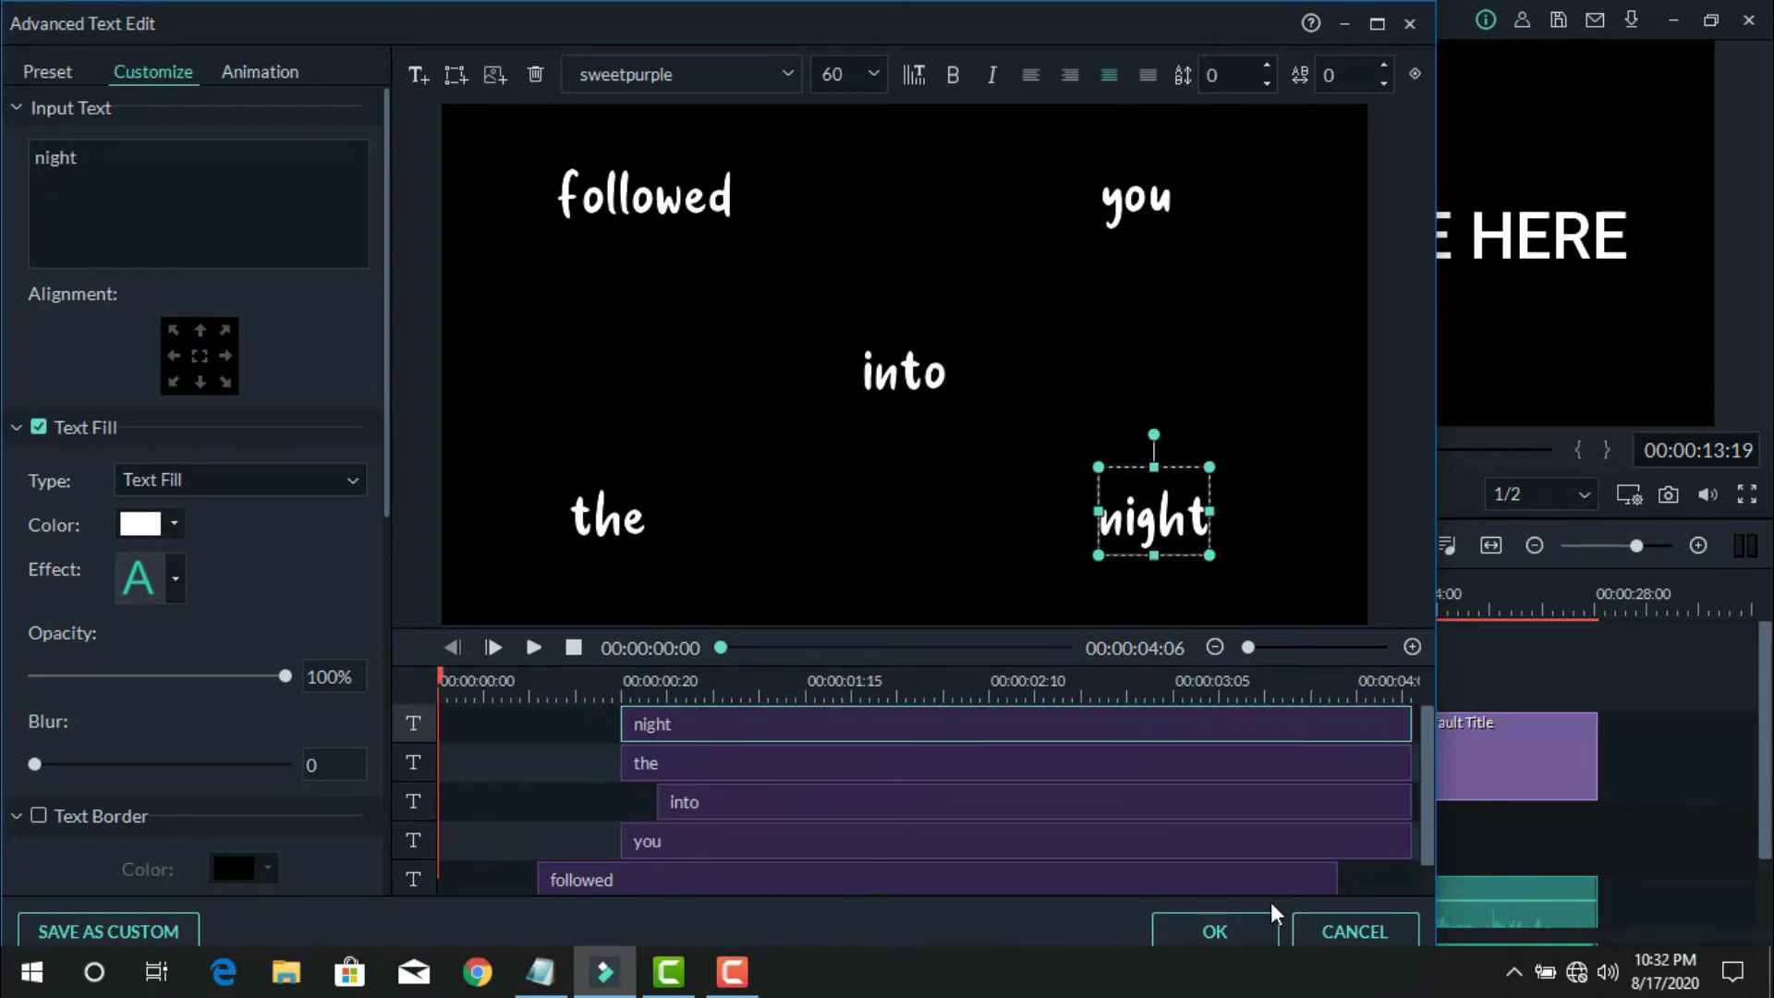
- Extend "followed" to the title's end, start "into" at about 00:00:01:08, "the" at 00:00:01:17 and "night" at 00:00:02:02, and preview
{"action": "left_click", "coordinate": [1340, 882]}
{"action": "left_click_drag", "start_coordinate": [1337, 881], "coordinate": [1413, 881]}
{"action": "left_click_drag", "start_coordinate": [657, 802], "coordinate": [740, 801]}
{"action": "left_click_drag", "start_coordinate": [622, 762], "coordinate": [823, 762]}
{"action": "left_click_drag", "start_coordinate": [621, 724], "coordinate": [915, 724]}
{"action": "left_click", "coordinate": [534, 648]}
{"action": "left_click", "coordinate": [534, 647]}
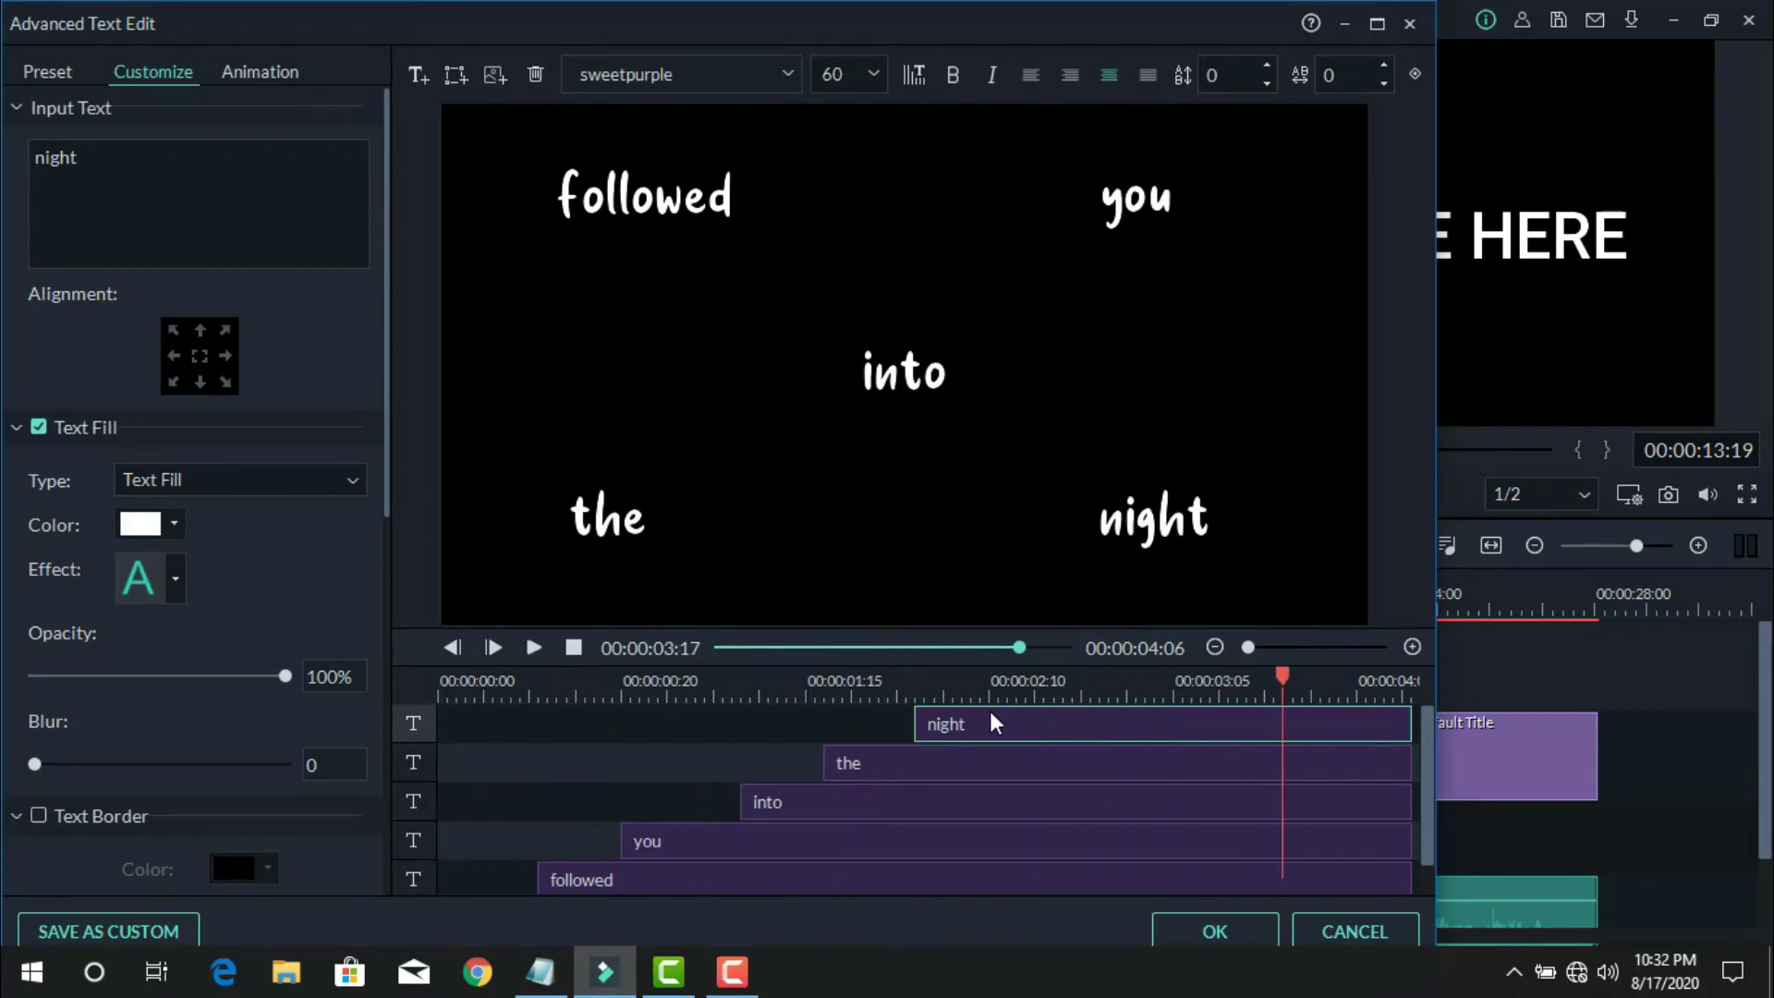
- Delay the starts to about 00:00:00:23 for "you", 00:00:01:09 for "into", 00:00:01:24 for "the" and 00:00:02:14 for "night"
{"action": "left_click_drag", "start_coordinate": [824, 763], "coordinate": [888, 763]}
{"action": "left_click", "coordinate": [802, 806]}
{"action": "left_click", "coordinate": [764, 800]}
{"action": "left_click", "coordinate": [689, 848]}
{"action": "left_click", "coordinate": [741, 794]}
{"action": "left_click_drag", "start_coordinate": [742, 794], "coordinate": [750, 800]}
{"action": "left_click_drag", "start_coordinate": [622, 830], "coordinate": [648, 830]}
{"action": "left_click", "coordinate": [1053, 725]}
- Animate "night" with Cinema style, "the" with Type Writer, "into" with RichTick, "you" with Random 2 and "followed" with Down Insert
{"action": "left_click", "coordinate": [259, 72]}
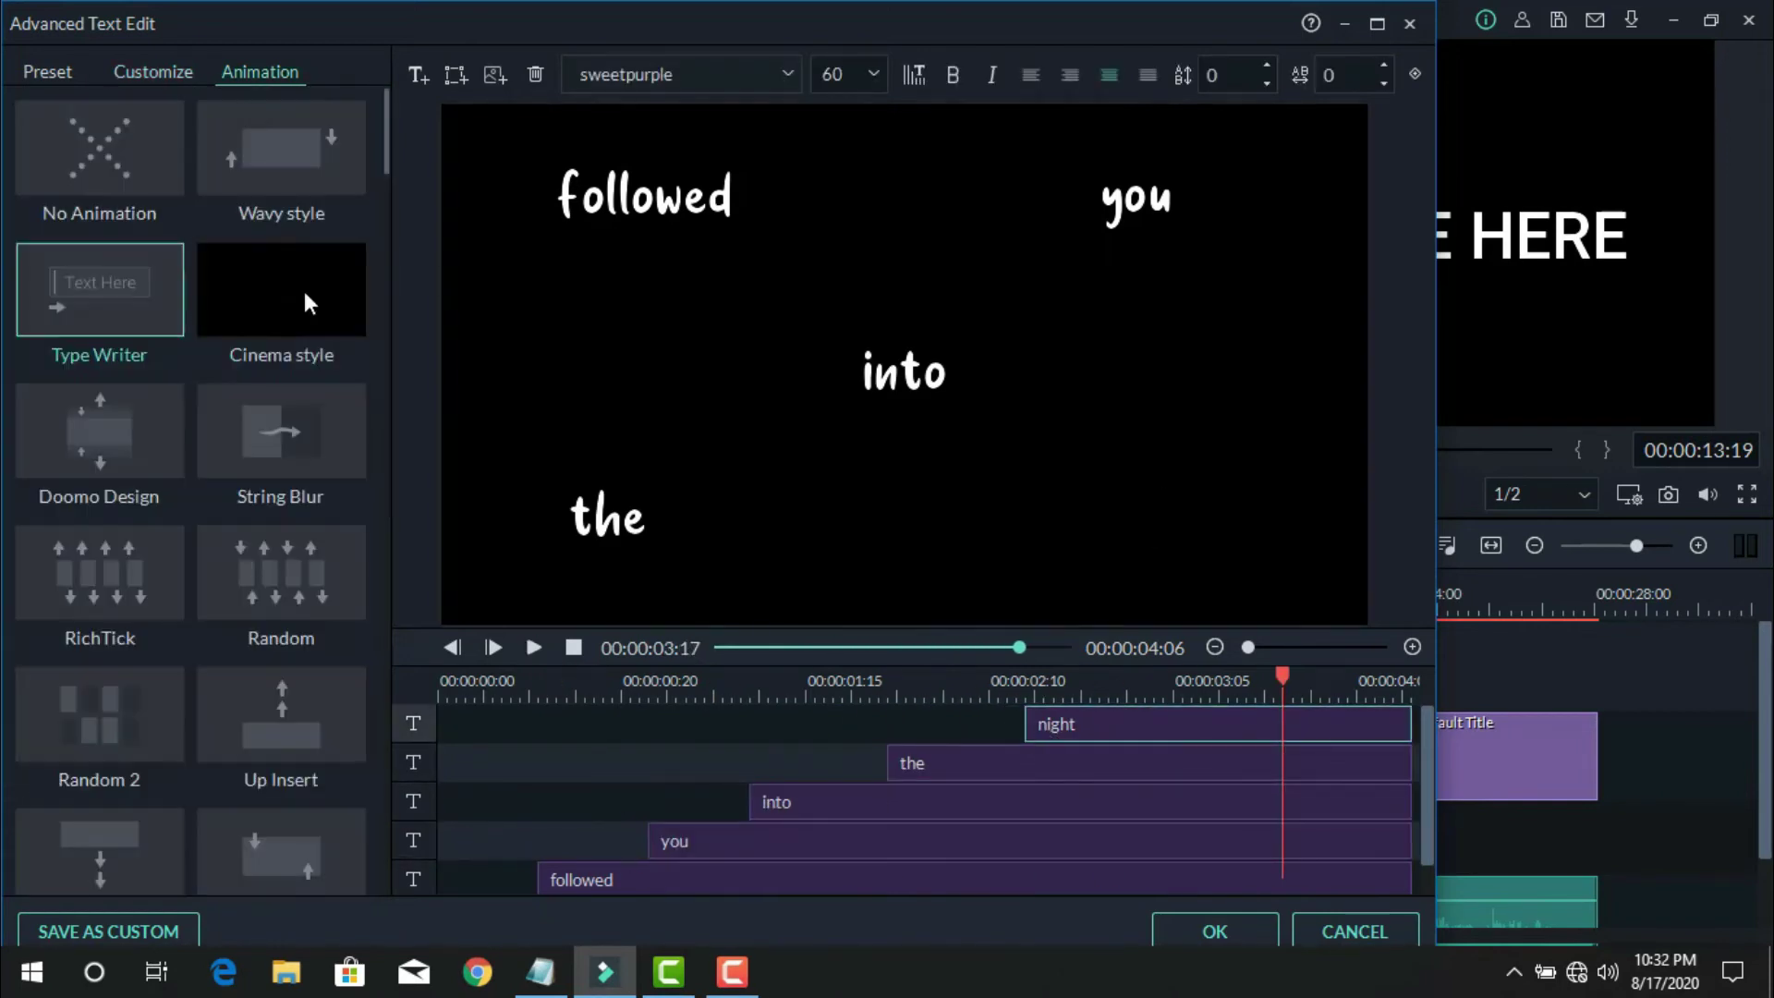
{"action": "double_click", "coordinate": [300, 298]}
{"action": "left_click", "coordinate": [965, 764]}
{"action": "left_click", "coordinate": [99, 290]}
{"action": "left_click", "coordinate": [850, 801]}
{"action": "left_click", "coordinate": [104, 577]}
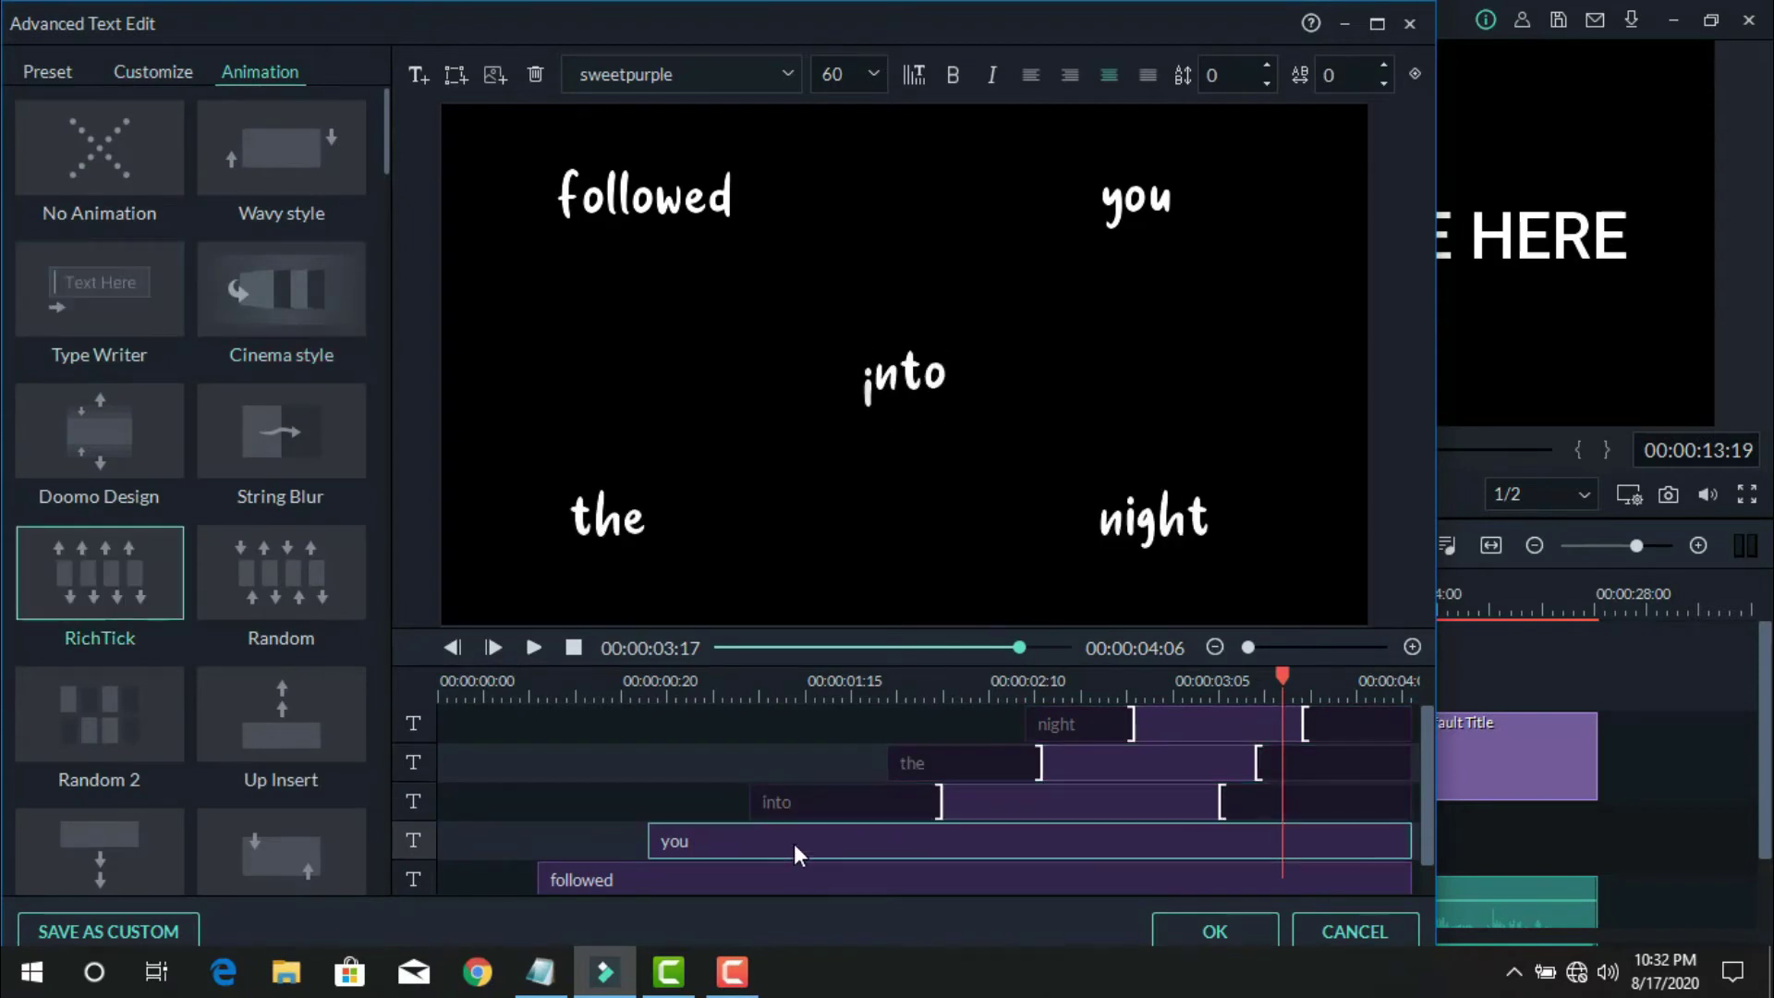
{"action": "left_click", "coordinate": [758, 841]}
{"action": "left_click", "coordinate": [99, 716]}
{"action": "left_click", "coordinate": [628, 877]}
{"action": "left_click", "coordinate": [100, 850]}
- Move the closing animation markers of all five texts to the title's end, preview, and accept the fifth title's edits
{"action": "left_click_drag", "start_coordinate": [1286, 878], "coordinate": [1412, 878]}
{"action": "left_click_drag", "start_coordinate": [1192, 840], "coordinate": [1412, 840]}
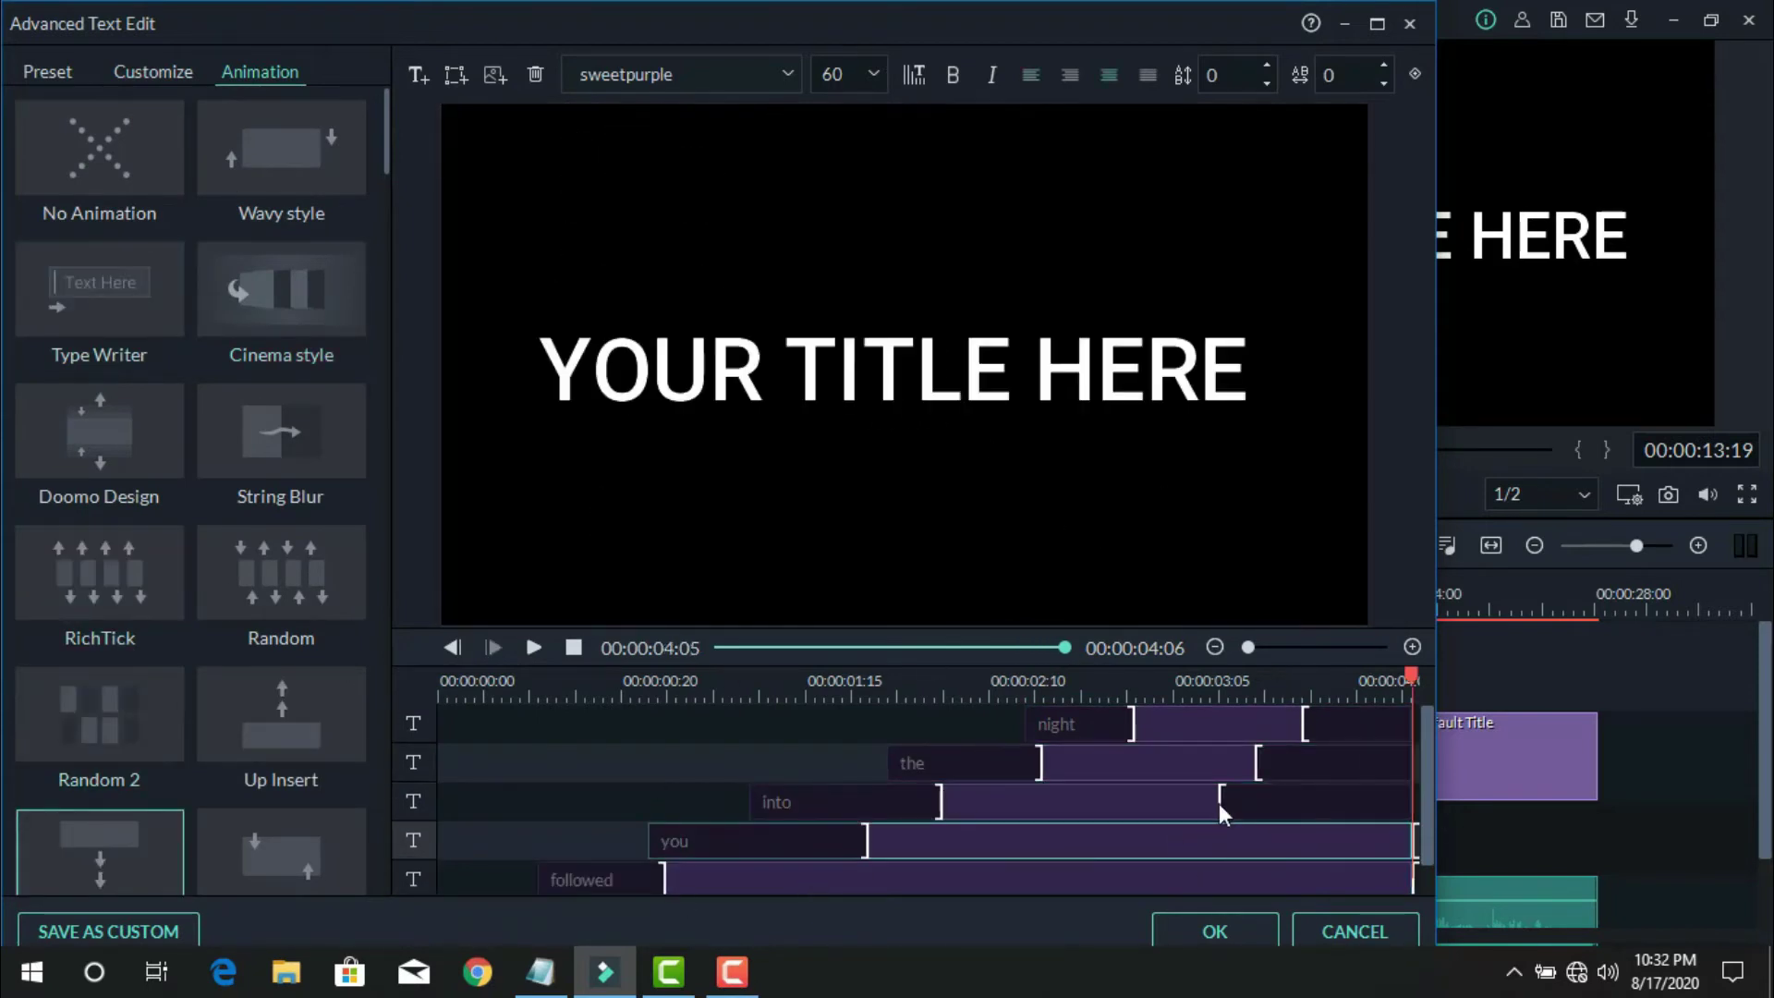
{"action": "left_click_drag", "start_coordinate": [1220, 801], "coordinate": [1411, 802]}
{"action": "left_click_drag", "start_coordinate": [1259, 763], "coordinate": [1412, 763]}
{"action": "left_click_drag", "start_coordinate": [1304, 724], "coordinate": [1412, 725]}
{"action": "left_click", "coordinate": [533, 647]}
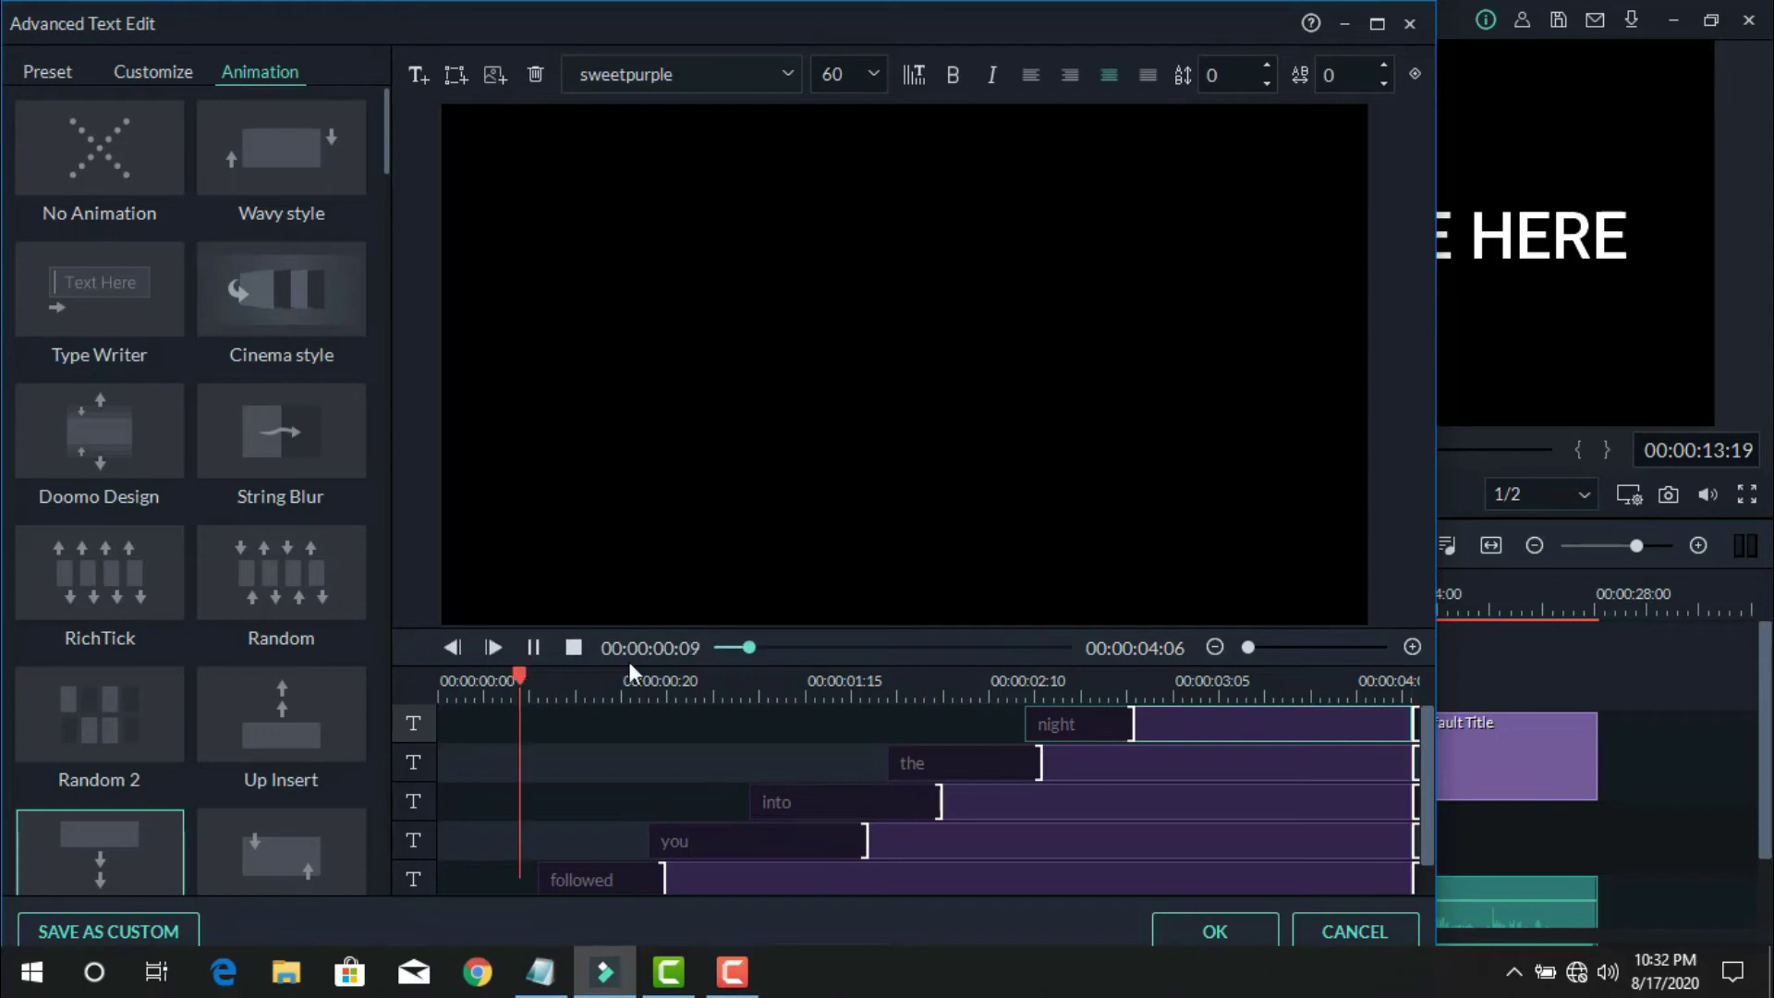
{"action": "left_click", "coordinate": [1214, 931]}
- Replace the sixth title's placeholder with "couldn't" above "let you leave" from the lyrics file, using the sweetpurple font in the advanced text editor
{"action": "left_click", "coordinate": [1071, 596]}
{"action": "left_click", "coordinate": [541, 972]}
{"action": "left_click_drag", "start_coordinate": [377, 481], "coordinate": [280, 482]}
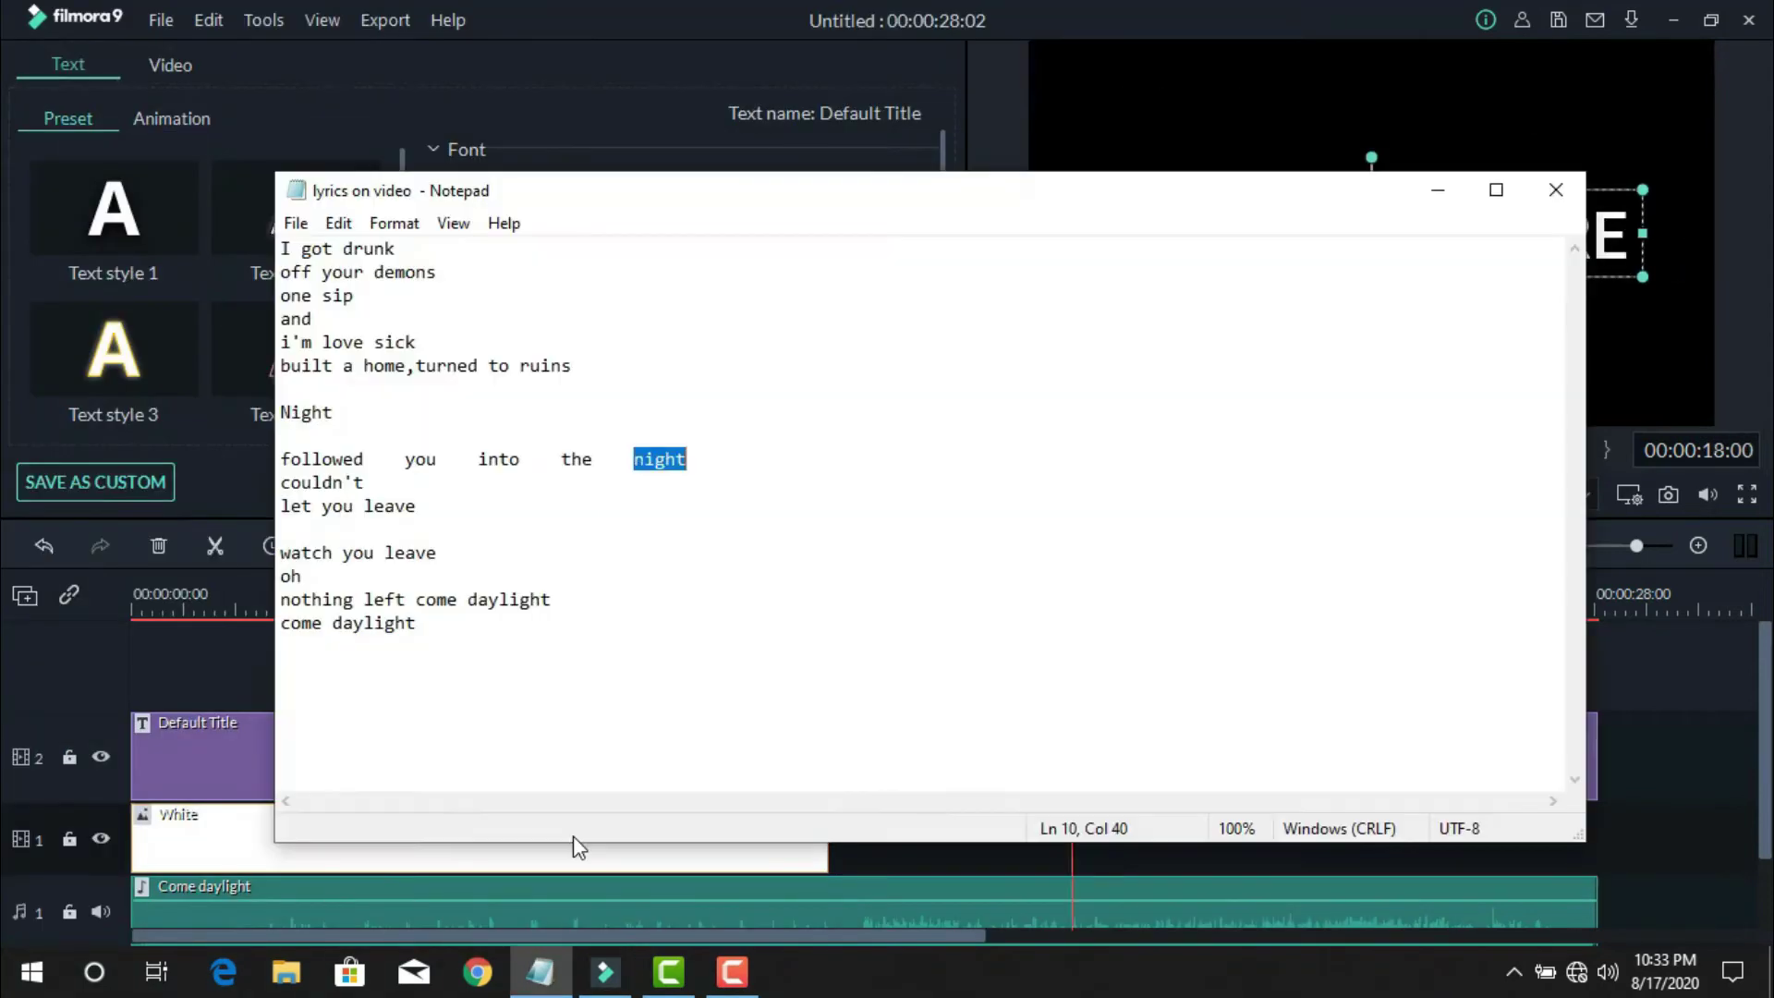
{"action": "left_click_drag", "start_coordinate": [429, 515], "coordinate": [277, 482]}
{"action": "key", "text": "ctrl+c"}
{"action": "left_click", "coordinate": [259, 384]}
{"action": "left_click", "coordinate": [724, 482]}
{"action": "left_click", "coordinate": [281, 240]}
{"action": "key", "text": "ctrl+a"}
{"action": "key", "text": "ctrl+v"}
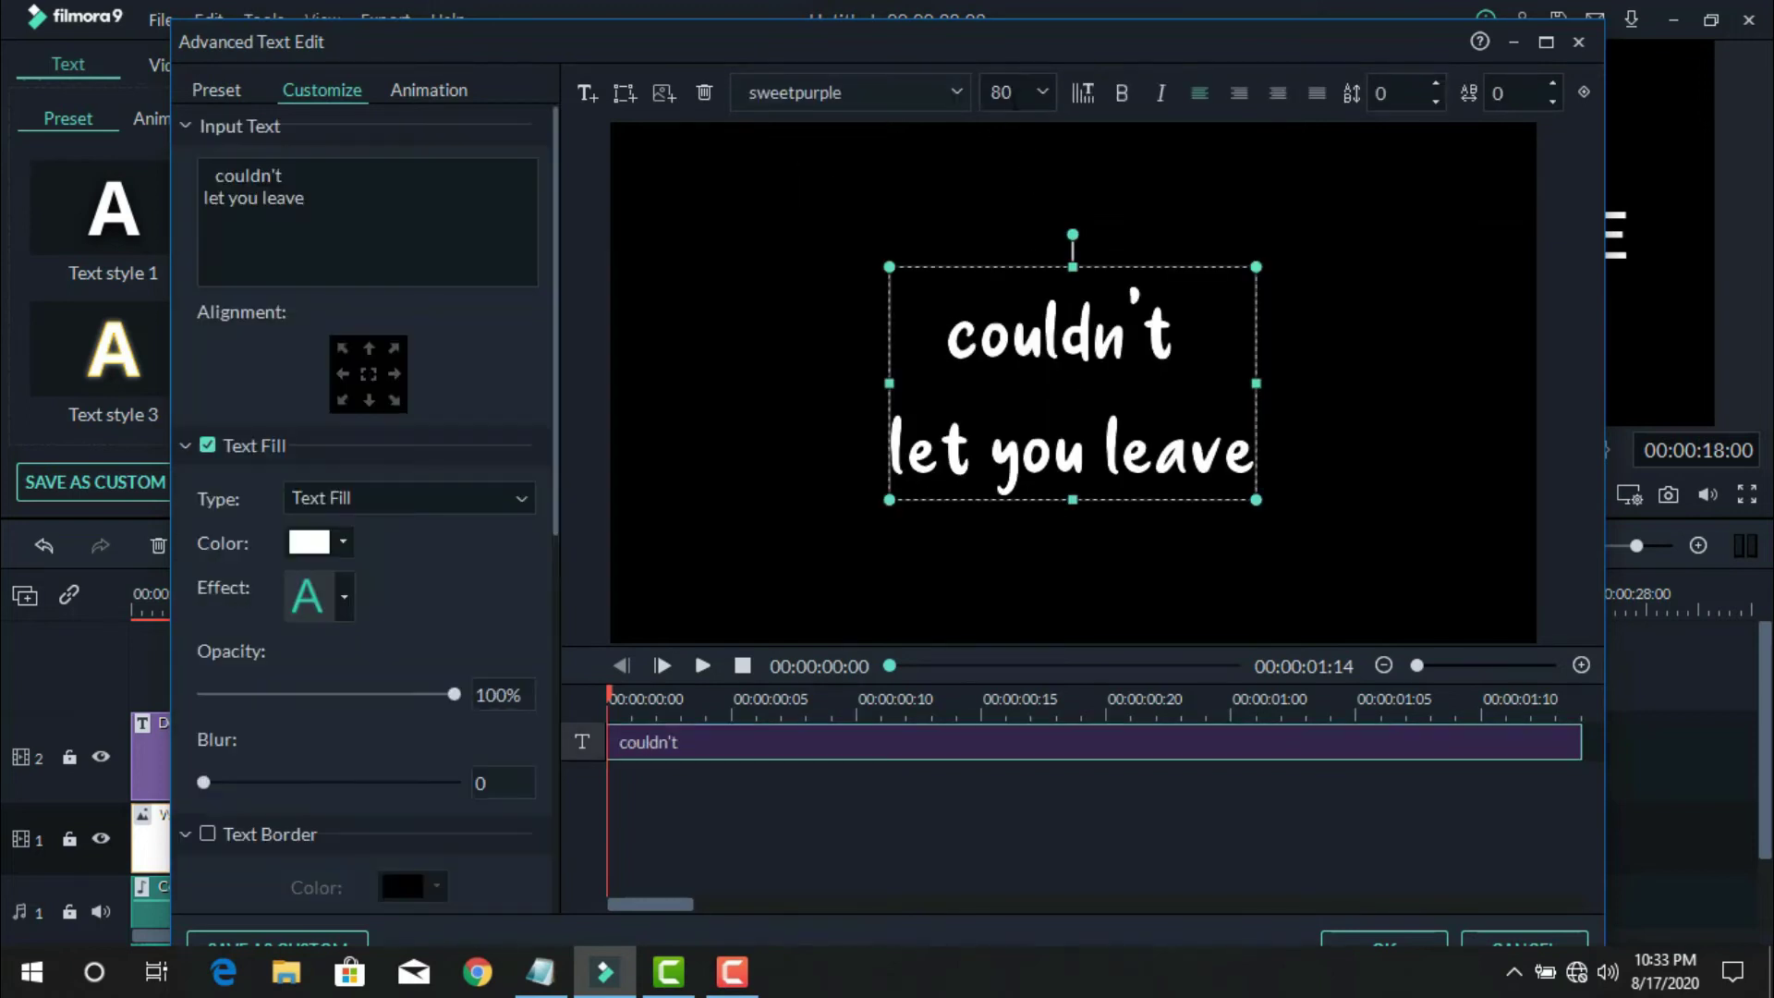
- Set the "couldn't let you leave" text to size 60 with the Boom! animation and accept the sixth title's edits
{"action": "left_click_drag", "start_coordinate": [1013, 100], "coordinate": [987, 96]}
{"action": "type", "text": "60"}
{"action": "left_click", "coordinate": [429, 90]}
{"action": "scroll", "coordinate": [560, 340], "scroll_direction": "down", "scroll_amount": 10}
{"action": "left_click", "coordinate": [499, 430]}
{"action": "left_click", "coordinate": [1019, 444]}
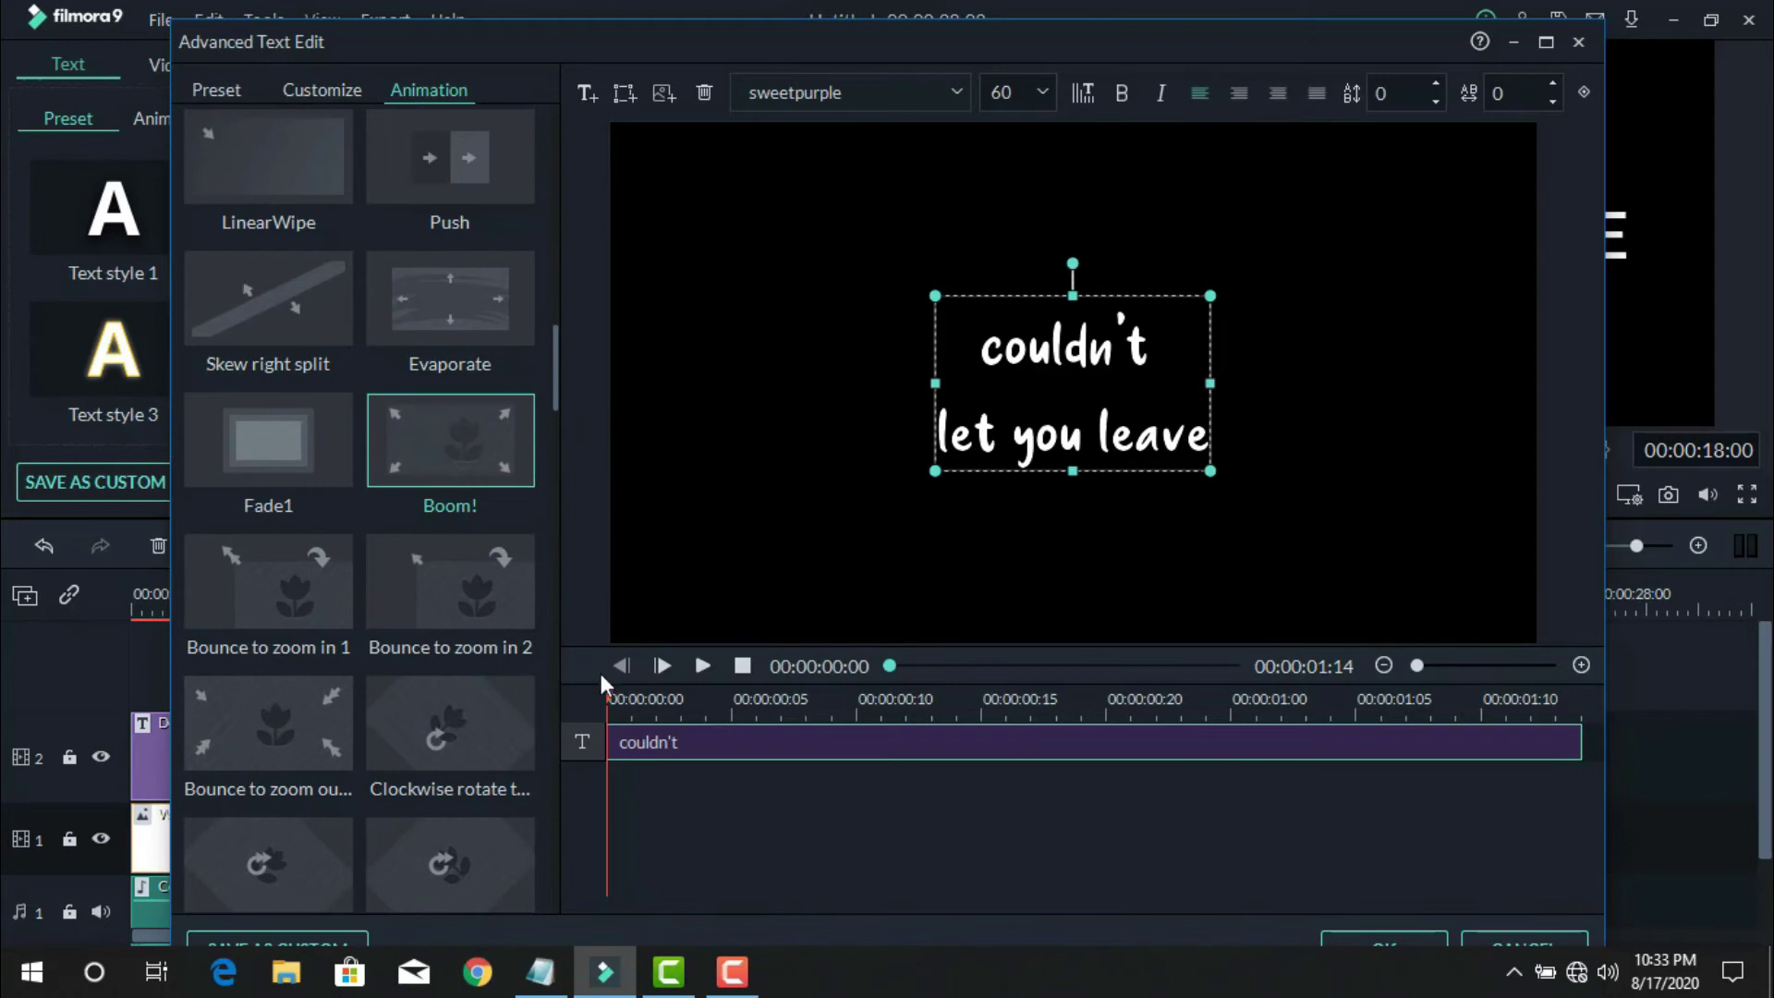
{"action": "left_click", "coordinate": [1396, 939]}
- Replace the seventh title's placeholder with the lines "watch you leave" and "oh", copied from the lyrics file in Notepad
{"action": "double_click", "coordinate": [1183, 762]}
{"action": "left_click", "coordinate": [541, 971]}
{"action": "left_click_drag", "start_coordinate": [436, 553], "coordinate": [368, 586]}
{"action": "key", "text": "shift+Up"}
{"action": "key", "text": "shift+Home"}
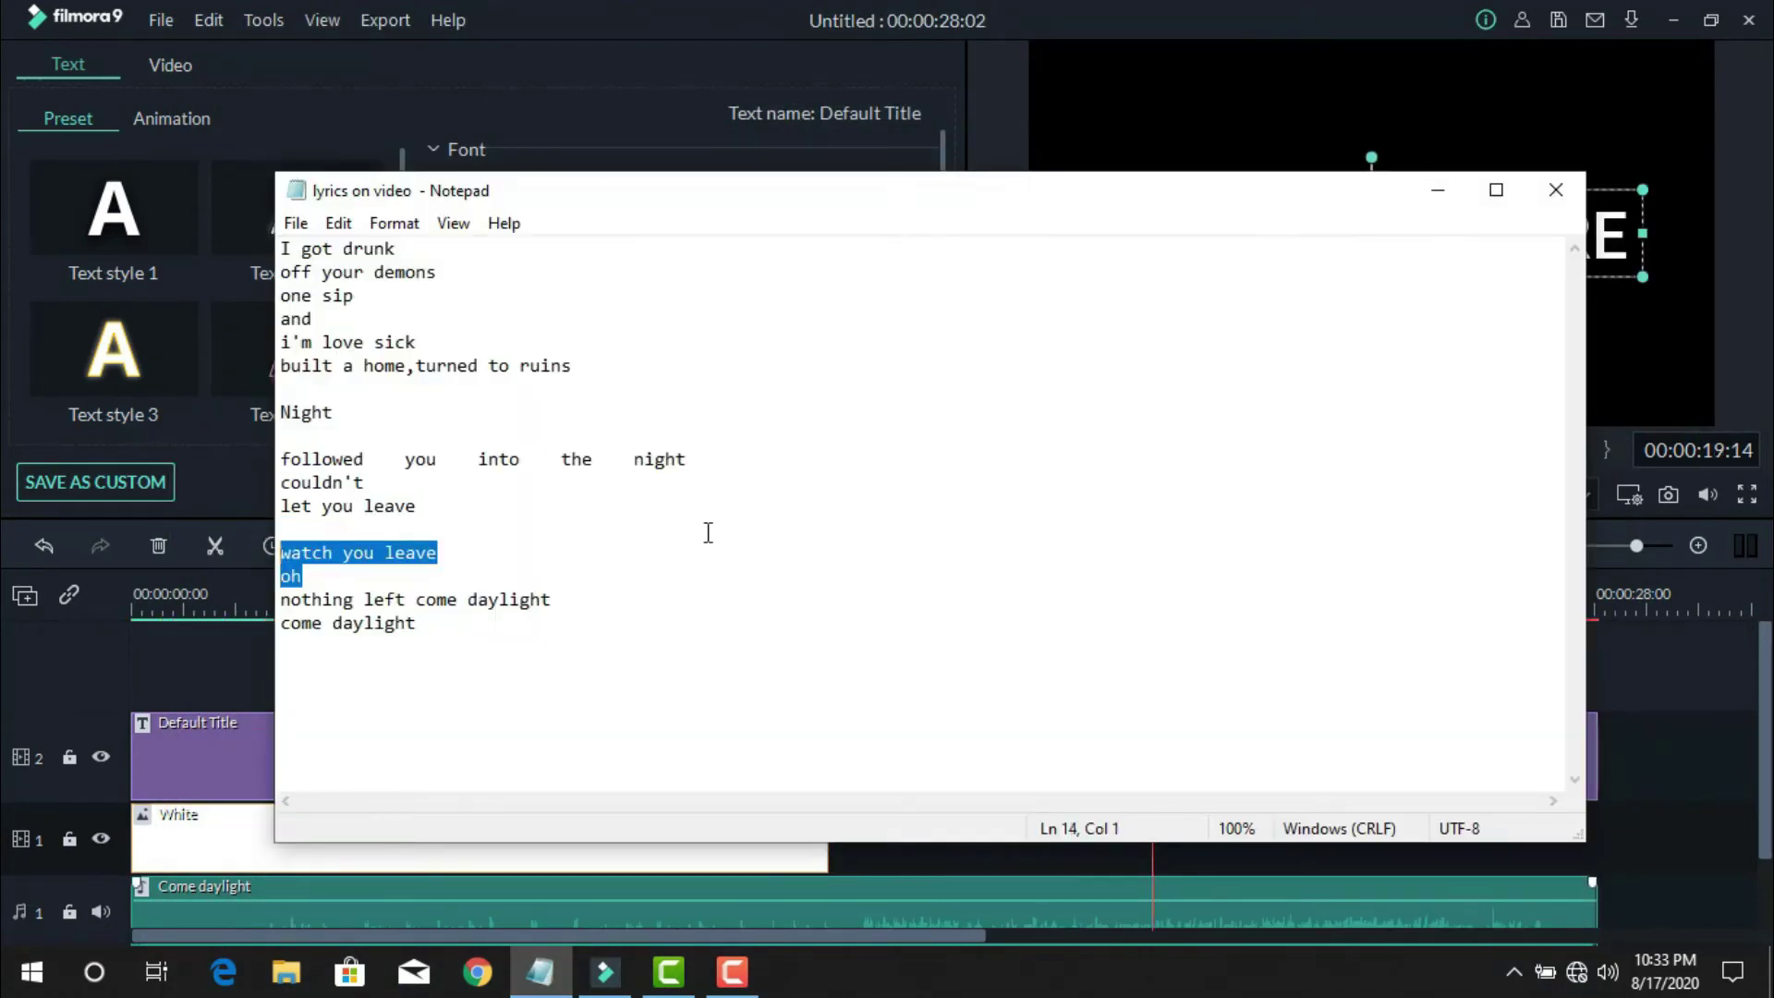
{"action": "key", "text": "ctrl+c"}
{"action": "key", "text": "alt+Tab"}
{"action": "left_click", "coordinate": [632, 349]}
{"action": "key", "text": "ctrl+a"}
{"action": "key", "text": "ctrl+v"}
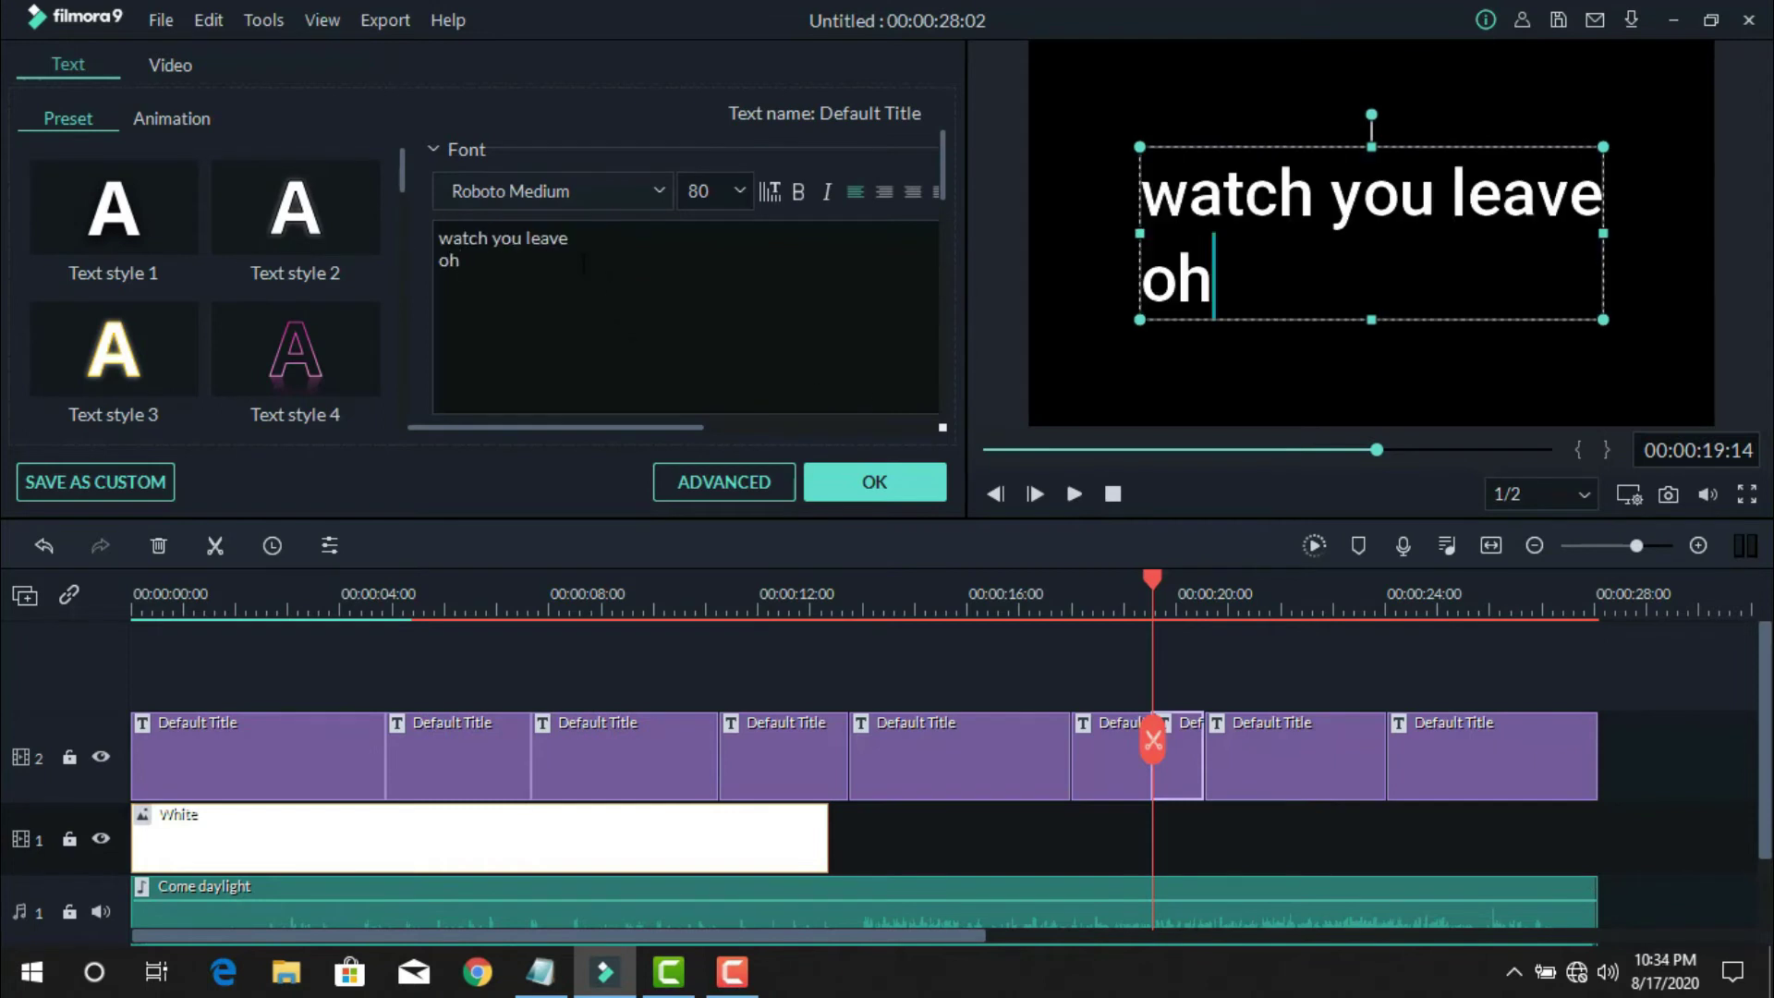
- In the advanced text editor, centre "oh" under "watch you leave" with spaces and set the text to sweetpurple at size 60
{"action": "left_click", "coordinate": [723, 481]}
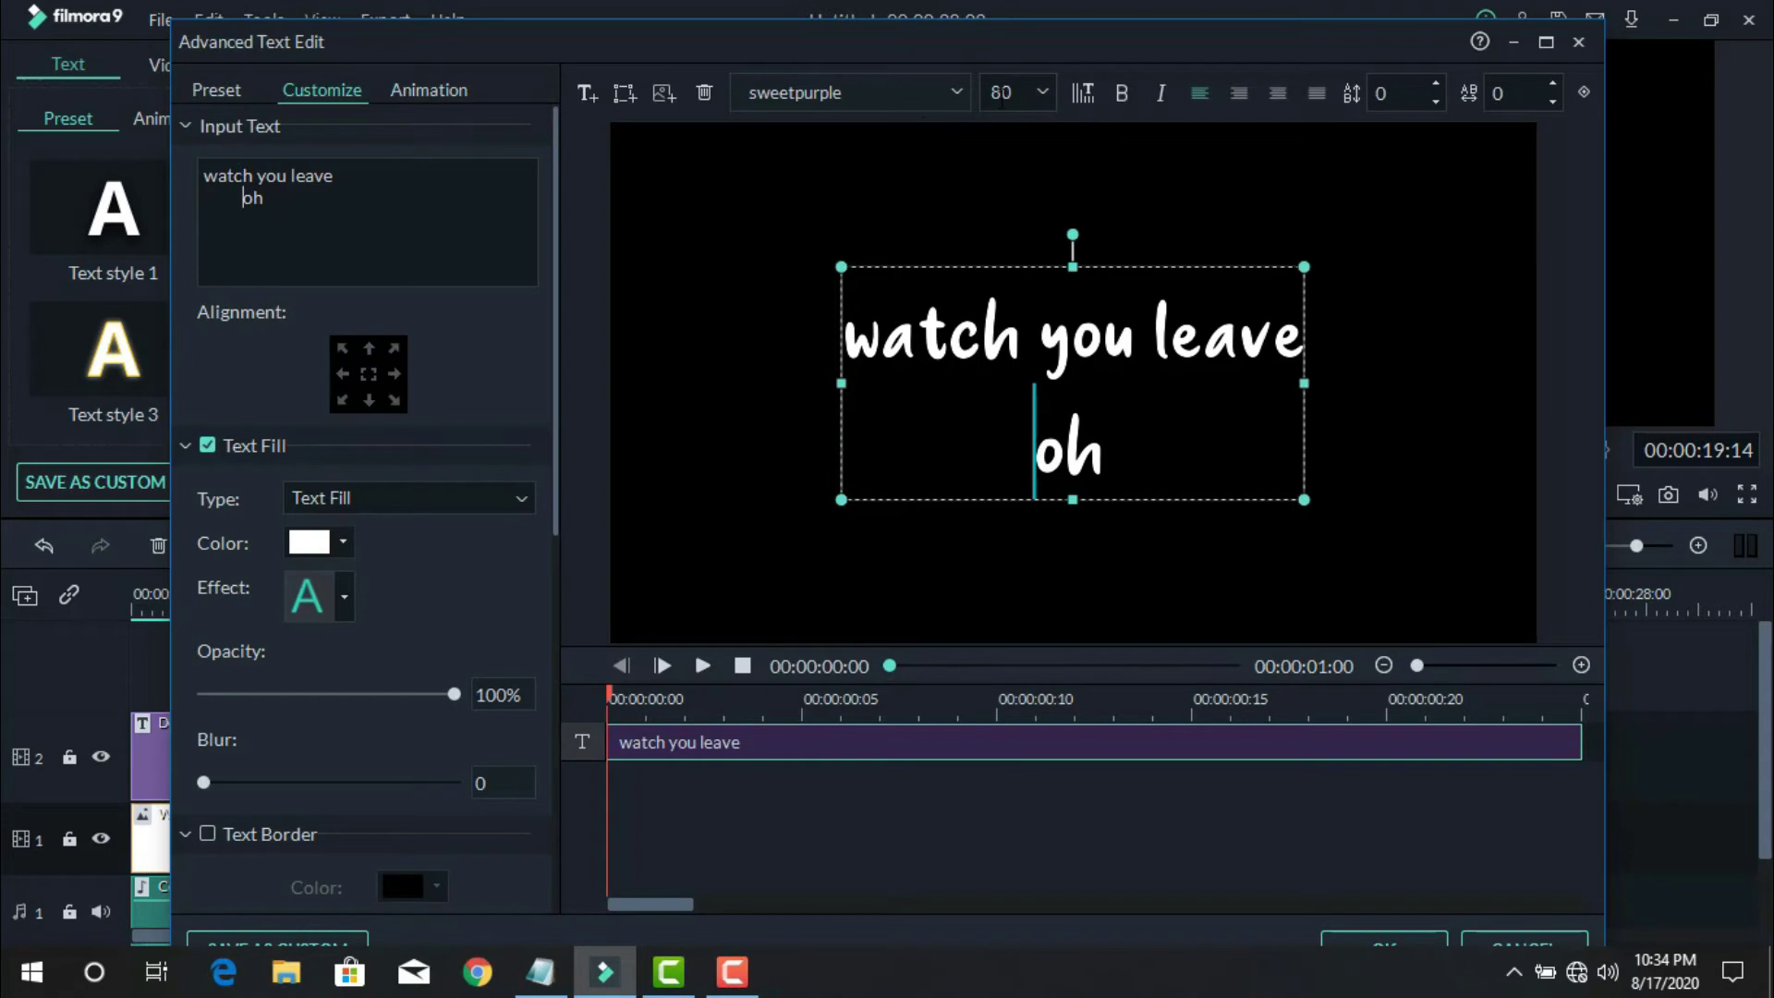
{"action": "double_click", "coordinate": [1001, 92]}
{"action": "type", "text": "60"}
- Apply the LinearWipe animation to the "watch you leave oh" text
{"action": "left_click", "coordinate": [427, 89]}
{"action": "left_click", "coordinate": [422, 552]}
{"action": "double_click", "coordinate": [268, 157]}
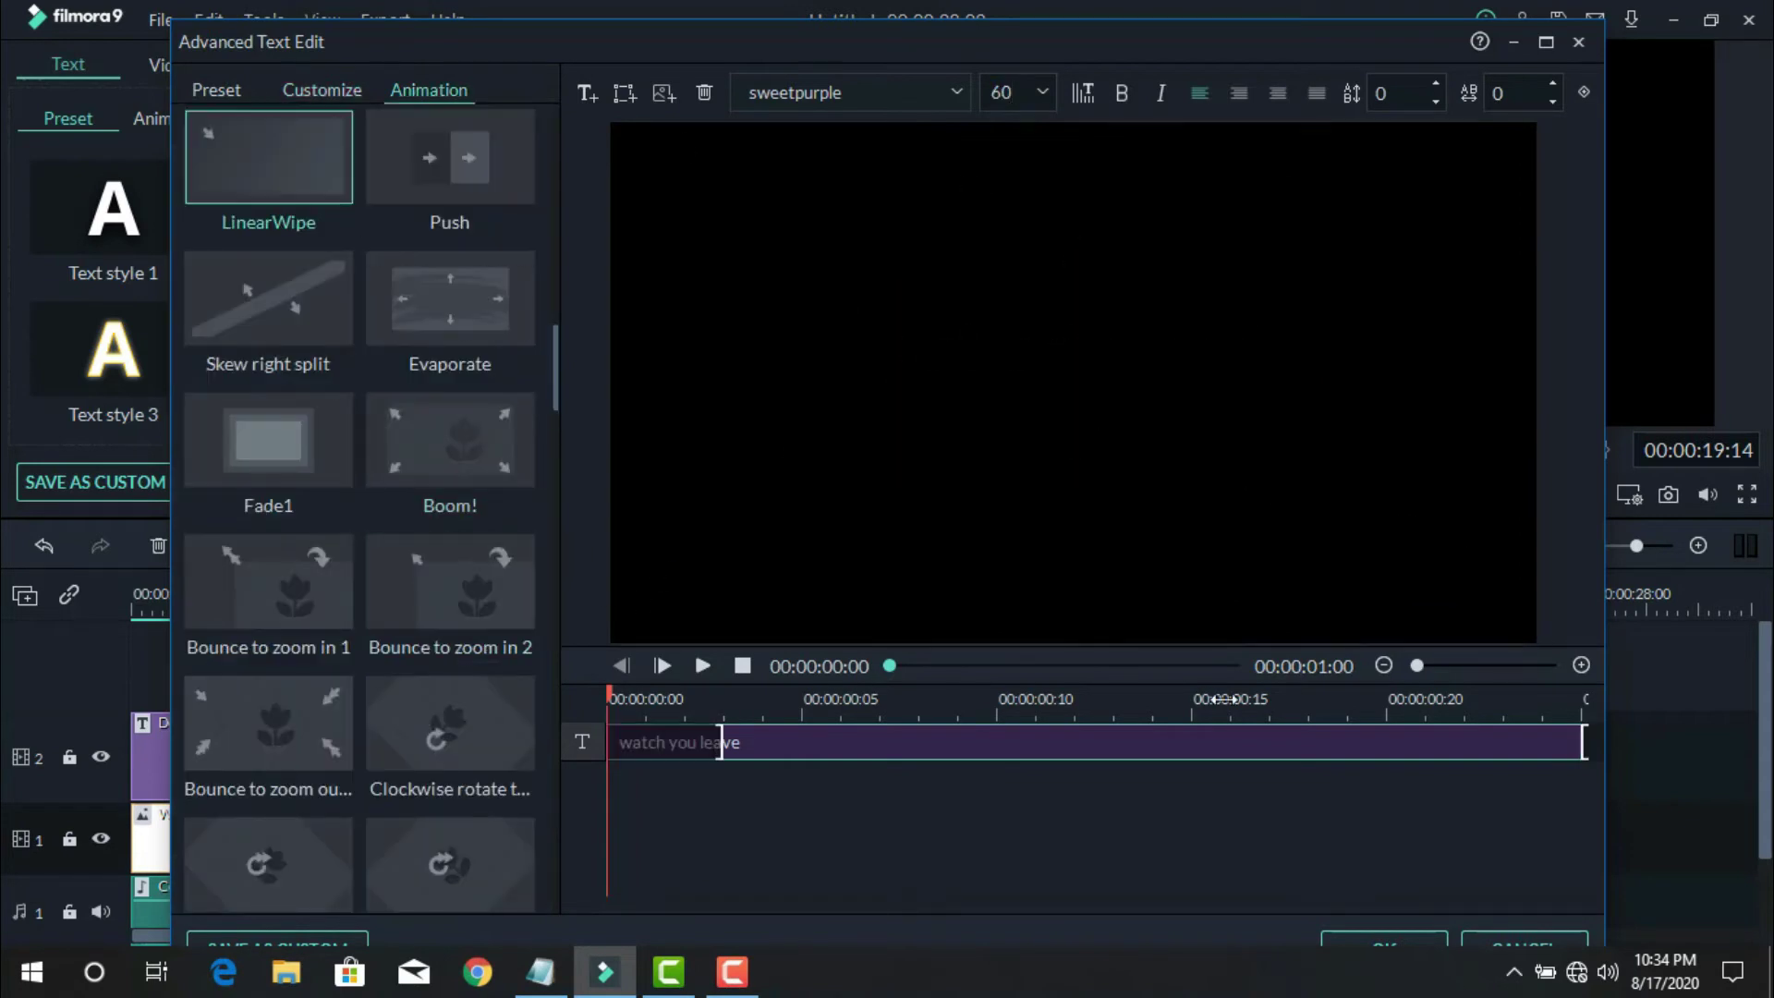
- Accept the seventh title's edits and replace the eighth title's placeholder with "nothing left come daylight", copied from the lyrics in Notepad
{"action": "left_click", "coordinate": [1383, 944]}
{"action": "left_click", "coordinate": [541, 972]}
{"action": "left_click_drag", "start_coordinate": [552, 600], "coordinate": [280, 600]}
{"action": "key", "text": "ctrl+c"}
{"action": "left_click", "coordinate": [605, 972]}
{"action": "left_click", "coordinate": [693, 479]}
{"action": "left_click", "coordinate": [257, 210]}
{"action": "key", "text": "ctrl+a"}
{"action": "key", "text": "ctrl+v"}
- In the advanced text editor, set the "nothing left come daylight" text to the sweetpurple font at size 60
{"action": "left_click", "coordinate": [769, 103]}
{"action": "type", "text": "sweetpurple"}
{"action": "left_click", "coordinate": [860, 237]}
{"action": "left_click", "coordinate": [1016, 379]}
{"action": "double_click", "coordinate": [1002, 92]}
{"action": "type", "text": "60"}
- Try the Rotate to zoom in 2 animation on "nothing left come daylight", pick another animation further down the list, and accept the title's edits
{"action": "left_click", "coordinate": [407, 93]}
{"action": "scroll", "coordinate": [545, 504], "scroll_direction": "down", "scroll_amount": 10}
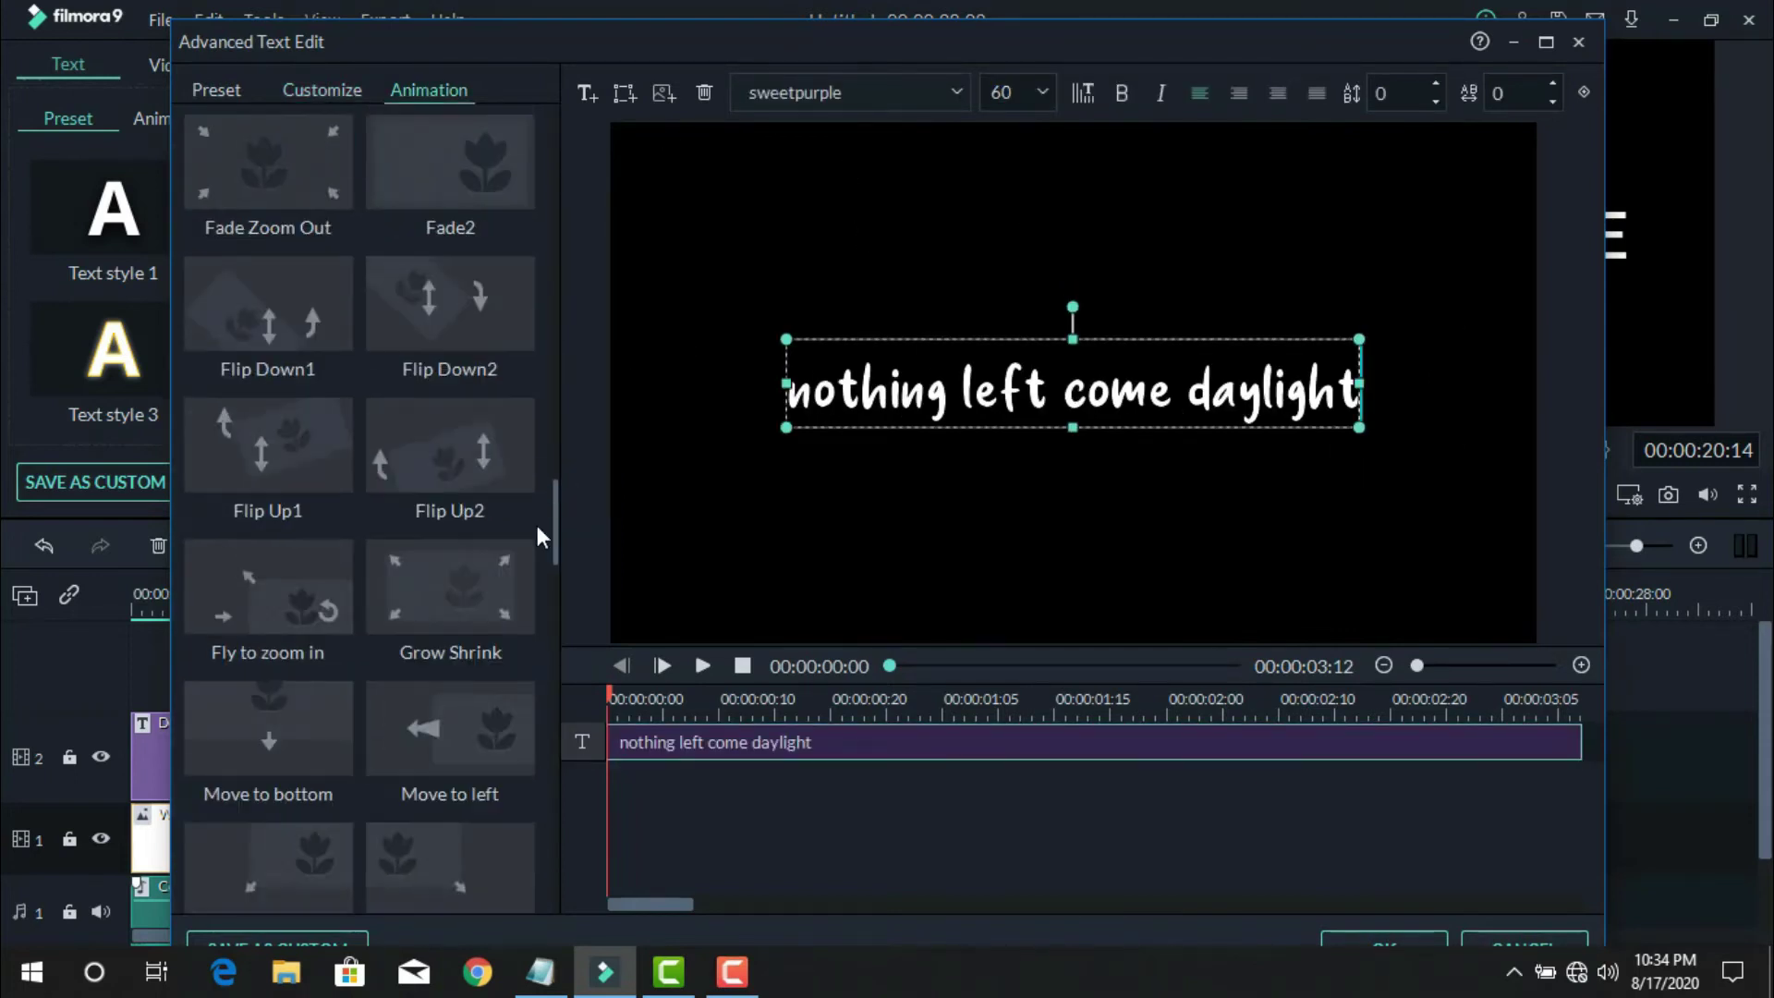
{"action": "left_click", "coordinate": [501, 501]}
{"action": "left_click", "coordinate": [305, 759]}
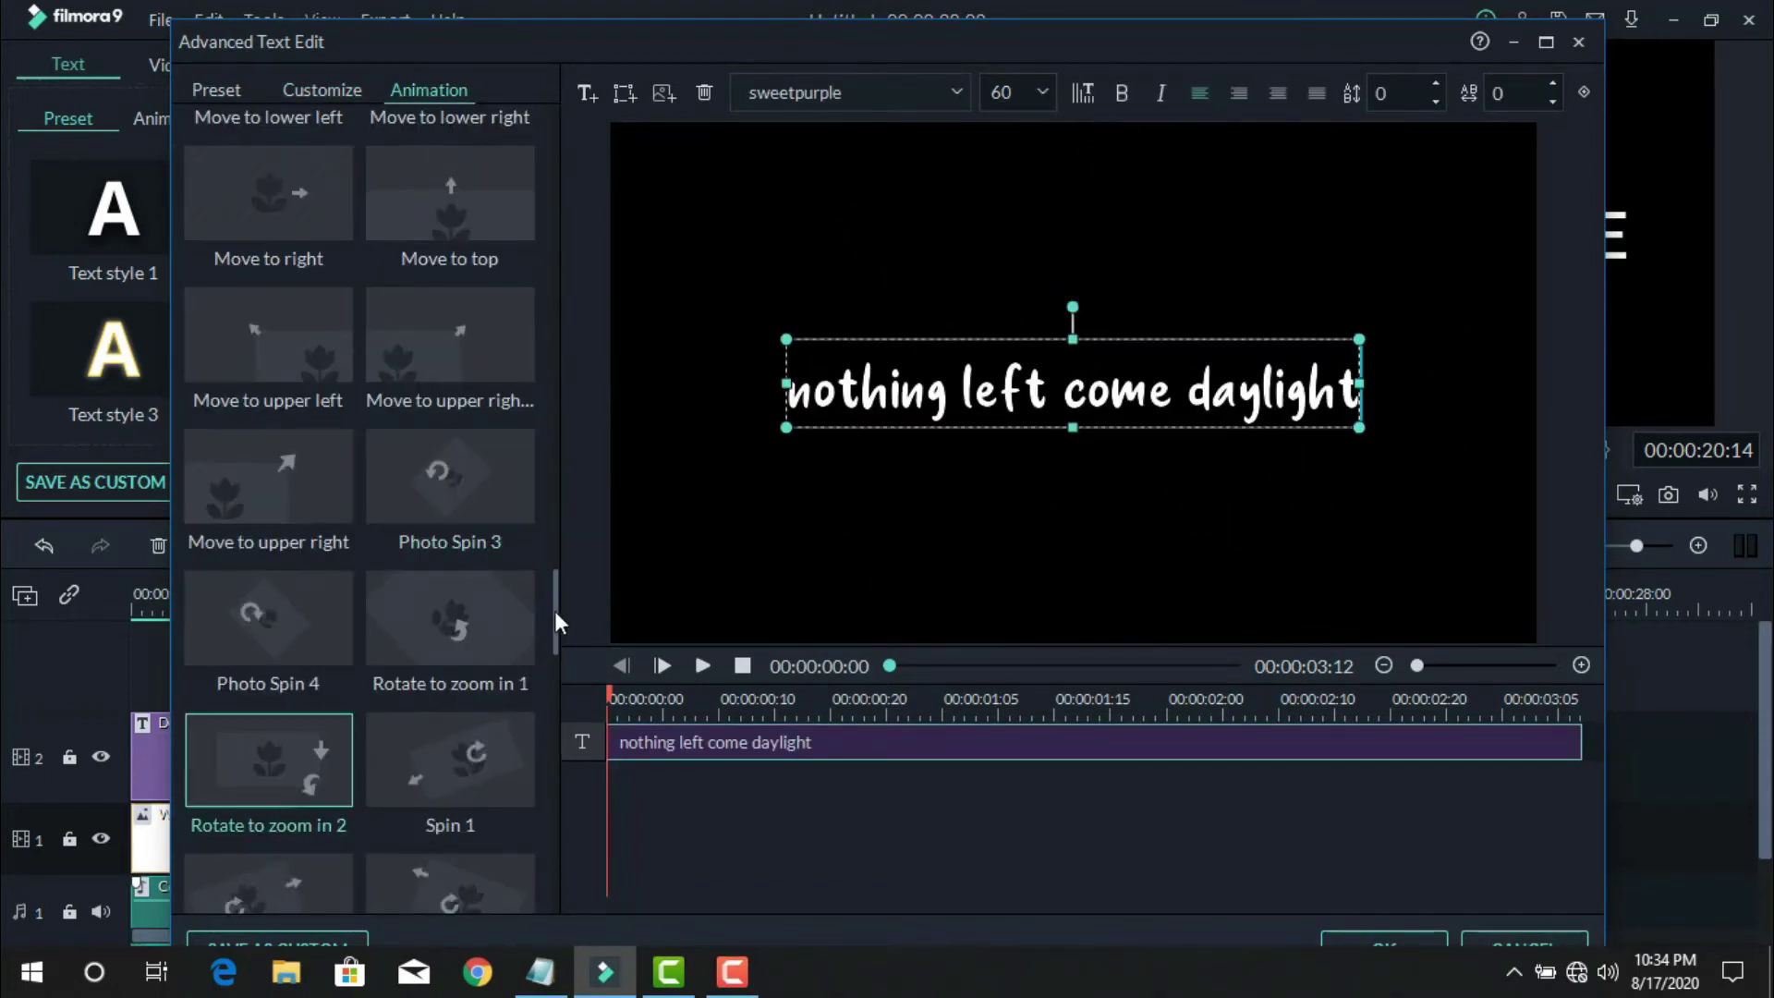
{"action": "left_click_drag", "start_coordinate": [553, 614], "coordinate": [552, 713]}
{"action": "left_click", "coordinate": [493, 646]}
{"action": "left_click", "coordinate": [1383, 940]}
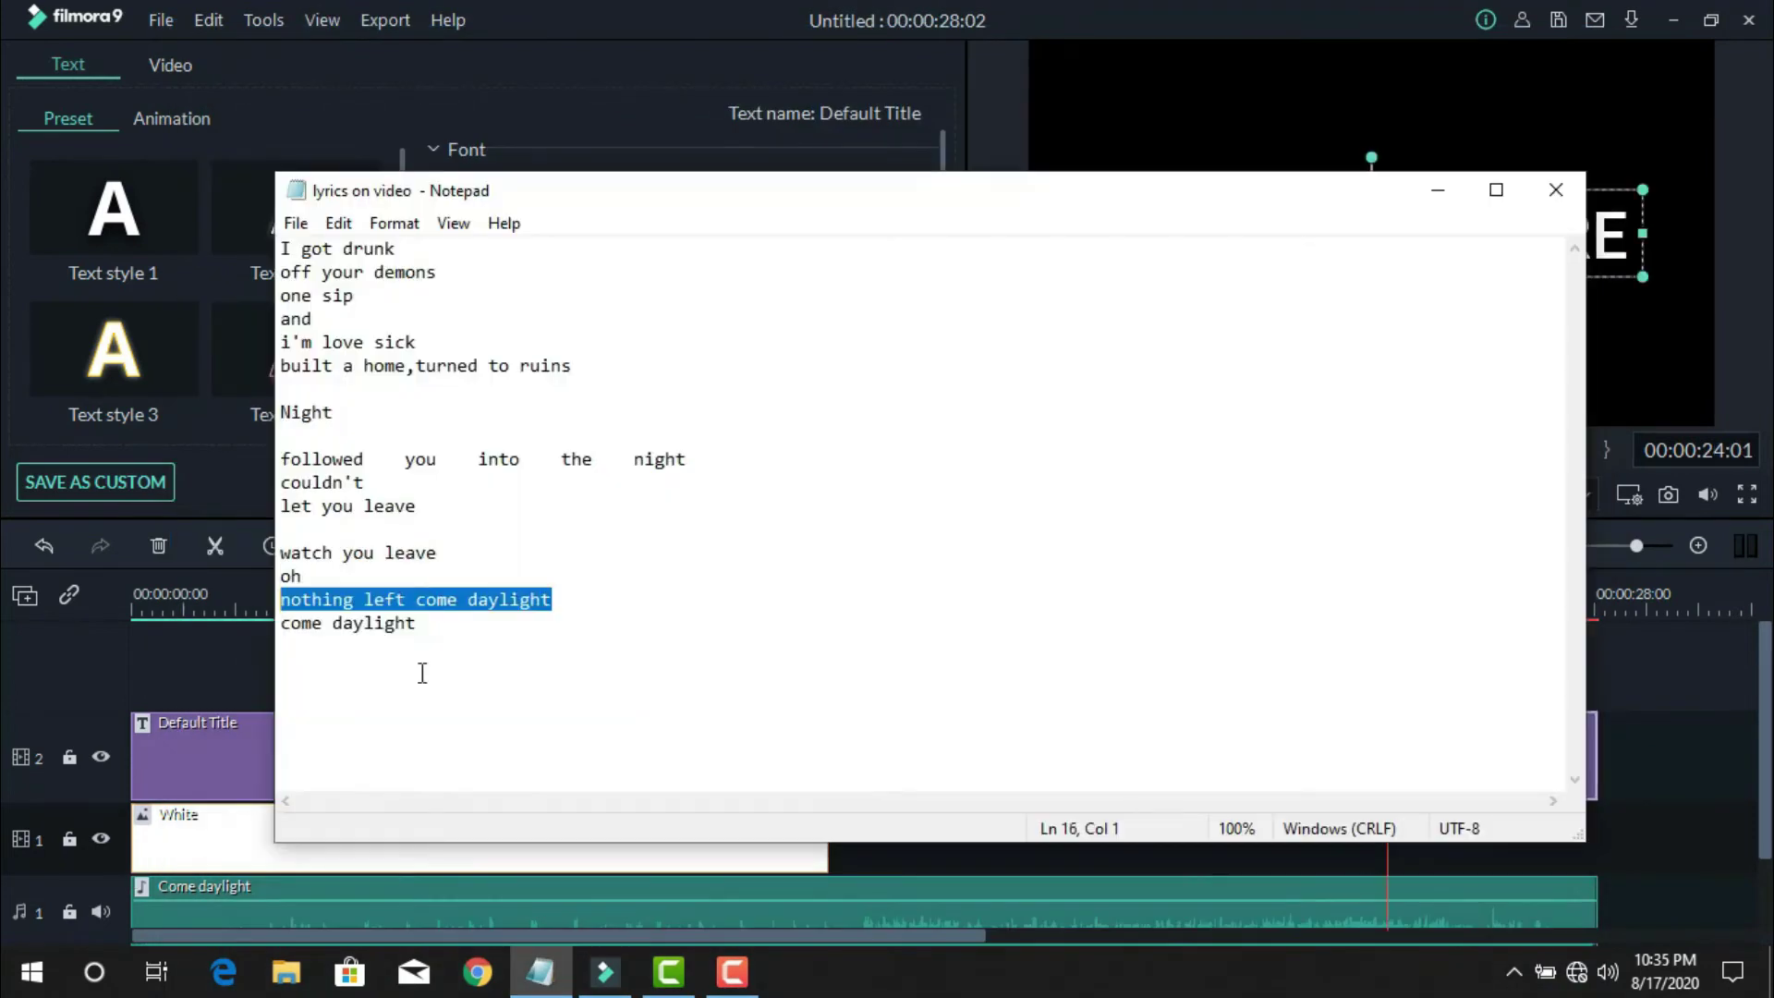
- Replace the ninth title's placeholder with "come daylight", copied from the lyrics file
{"action": "left_click_drag", "start_coordinate": [278, 622], "coordinate": [416, 623]}
{"action": "key", "text": "ctrl+c"}
{"action": "left_click", "coordinate": [1445, 186]}
{"action": "left_click", "coordinate": [724, 481]}
{"action": "key", "text": "ctrl+a"}
{"action": "key", "text": "ctrl+v"}
- Style "come daylight" in sweetpurple at size 60 with the Zoom in 2 animation and accept the title's edits
{"action": "left_click", "coordinate": [804, 210]}
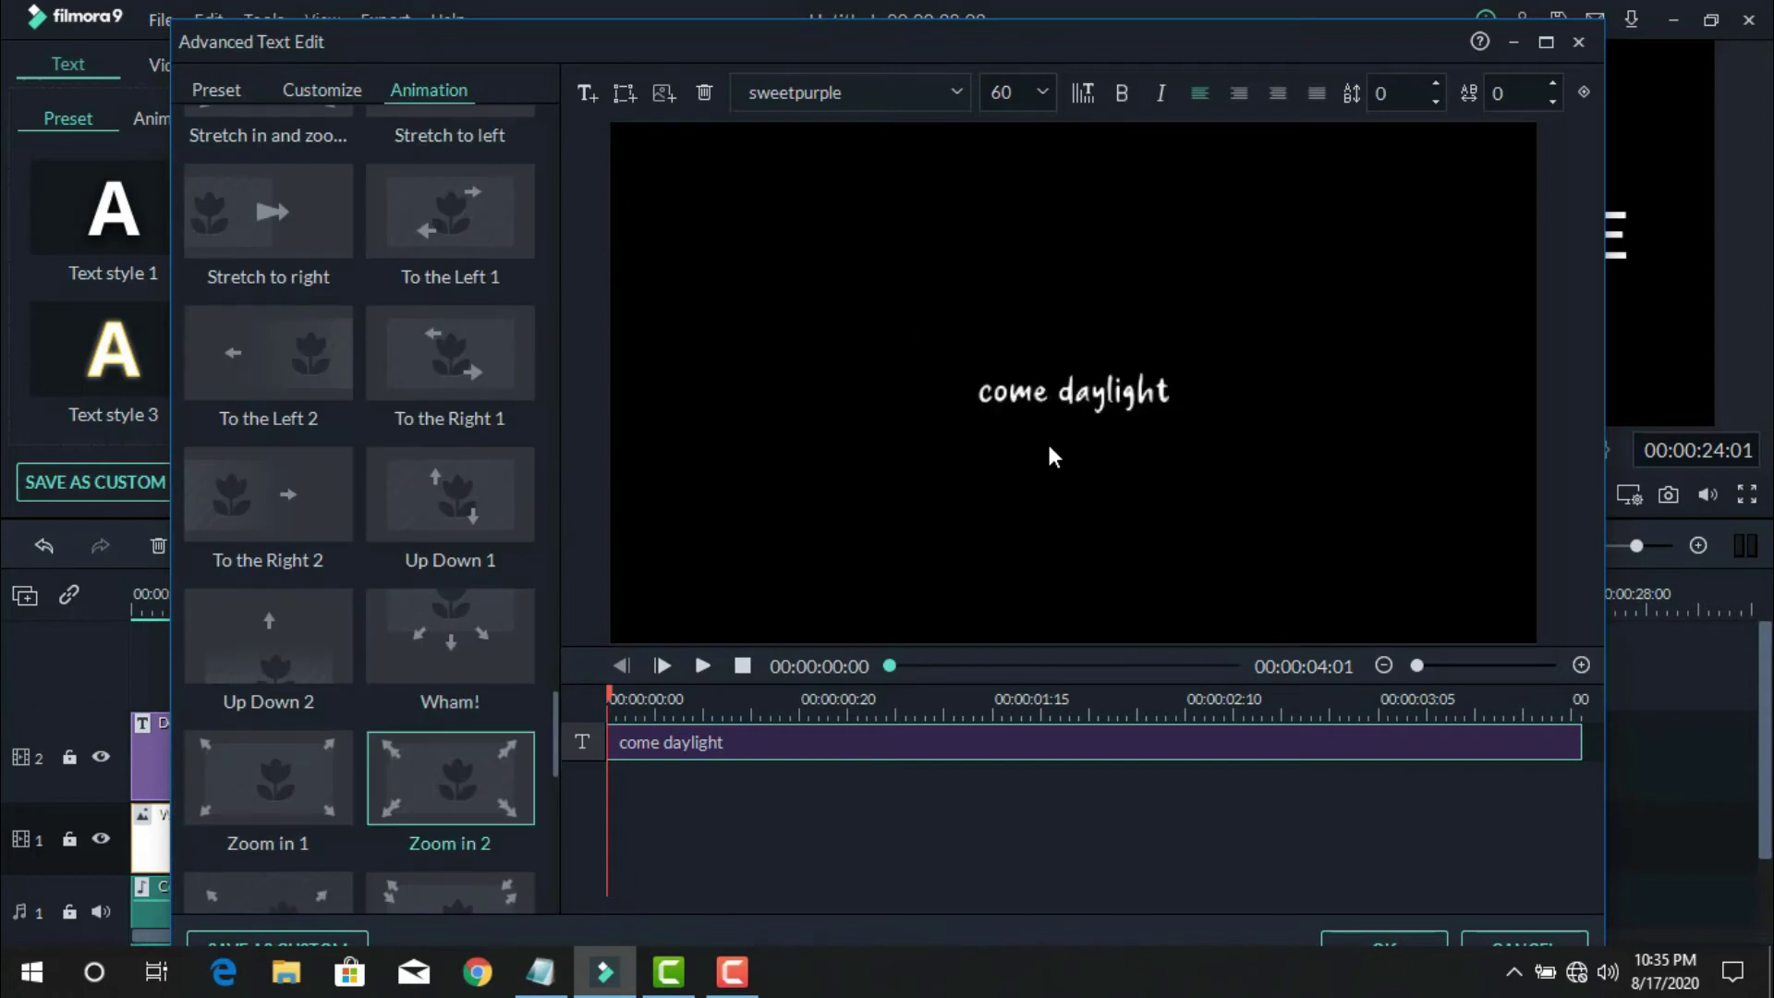
{"action": "left_click", "coordinate": [1356, 933]}
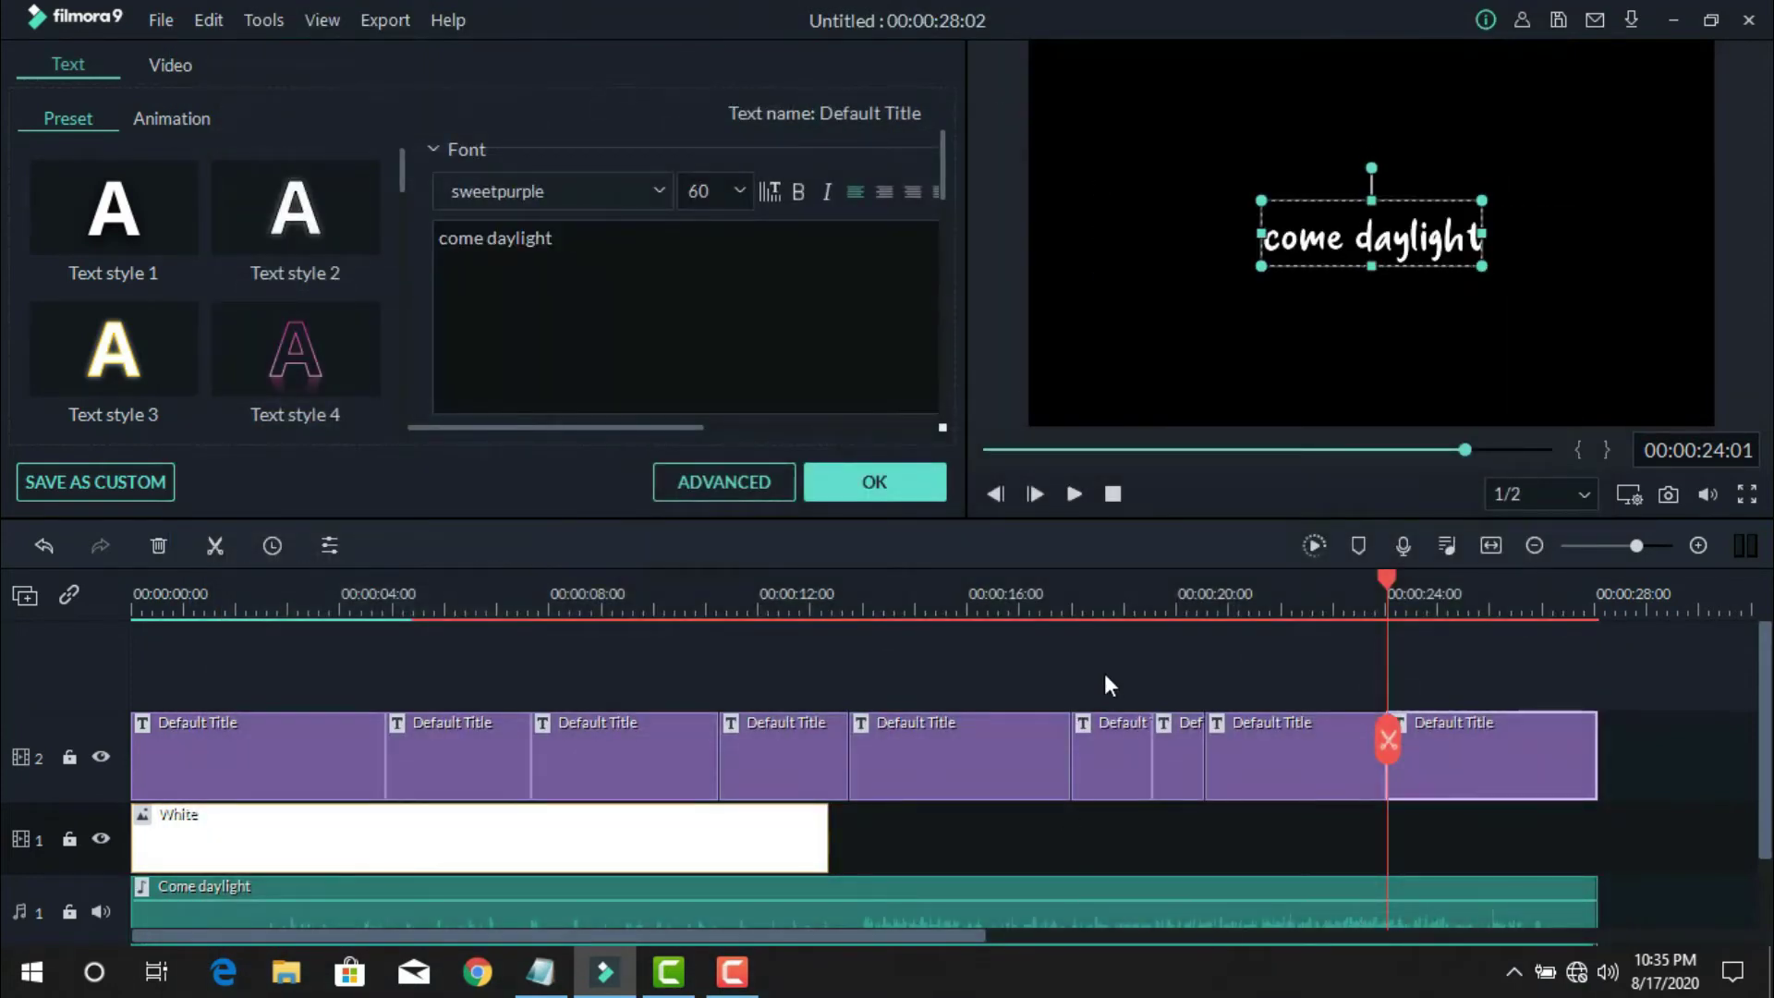
{"action": "left_click", "coordinate": [906, 480]}
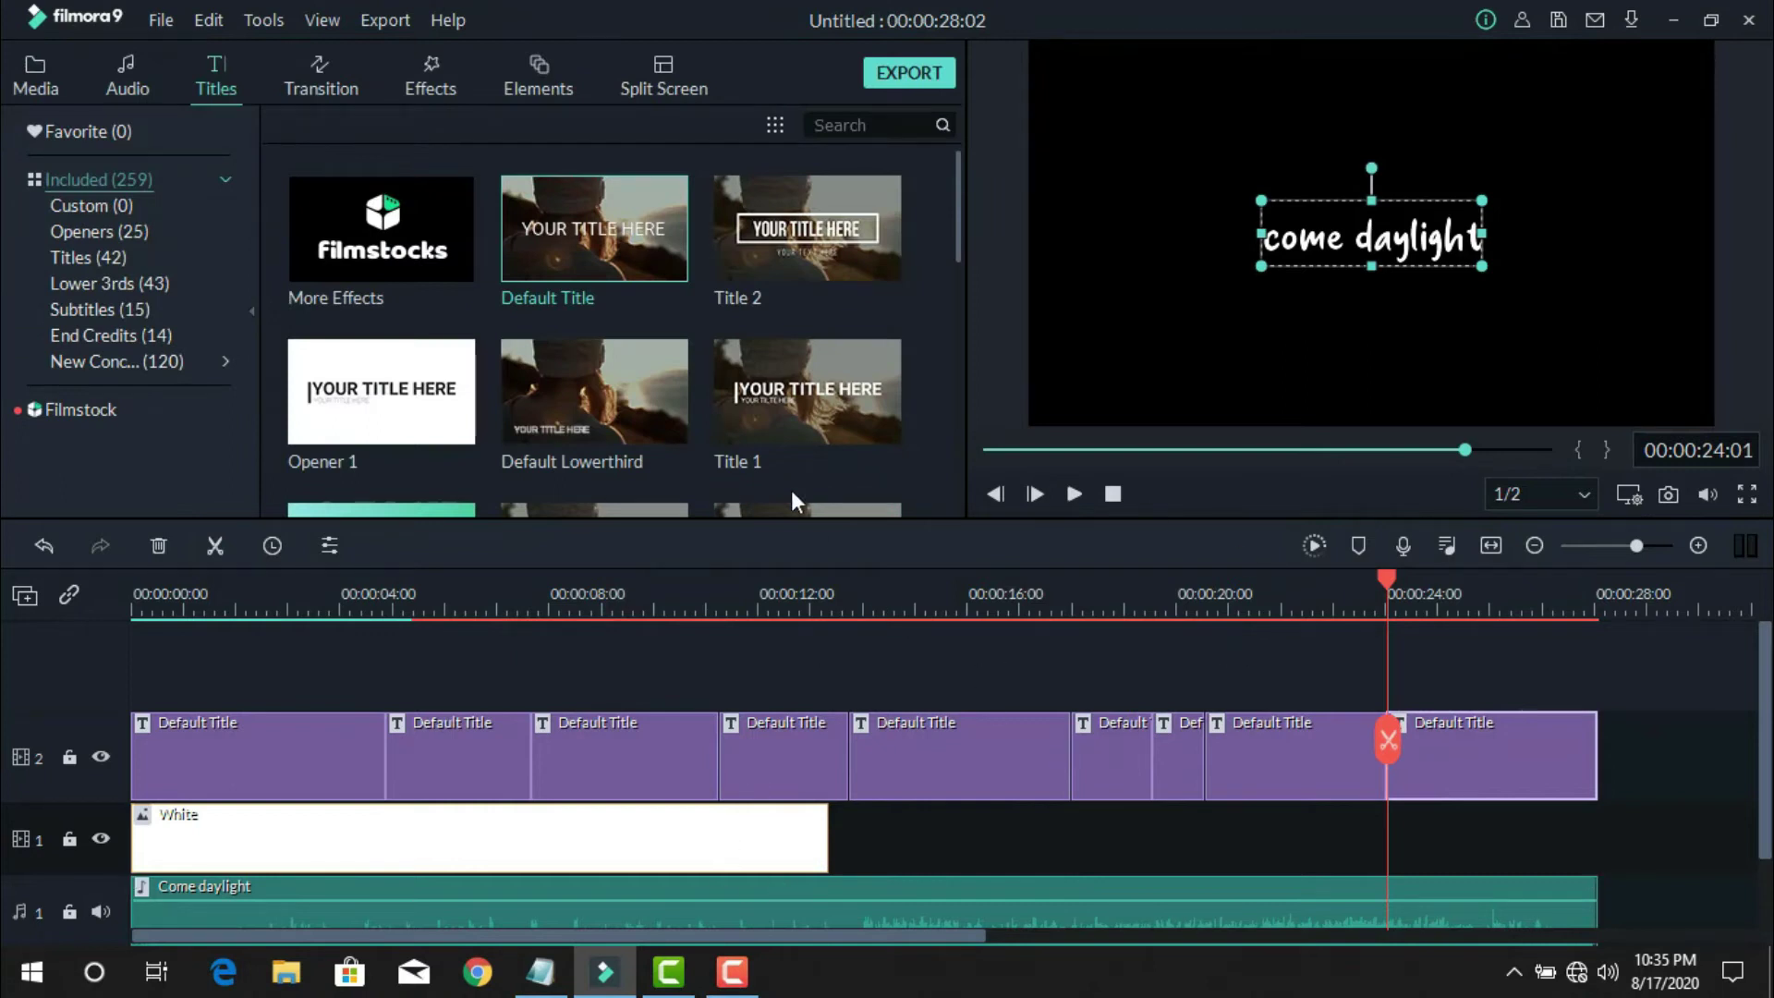
- Find the Mild effect and place it on video track 3 above the titles, spanning the whole timeline
{"action": "left_click", "coordinate": [425, 80]}
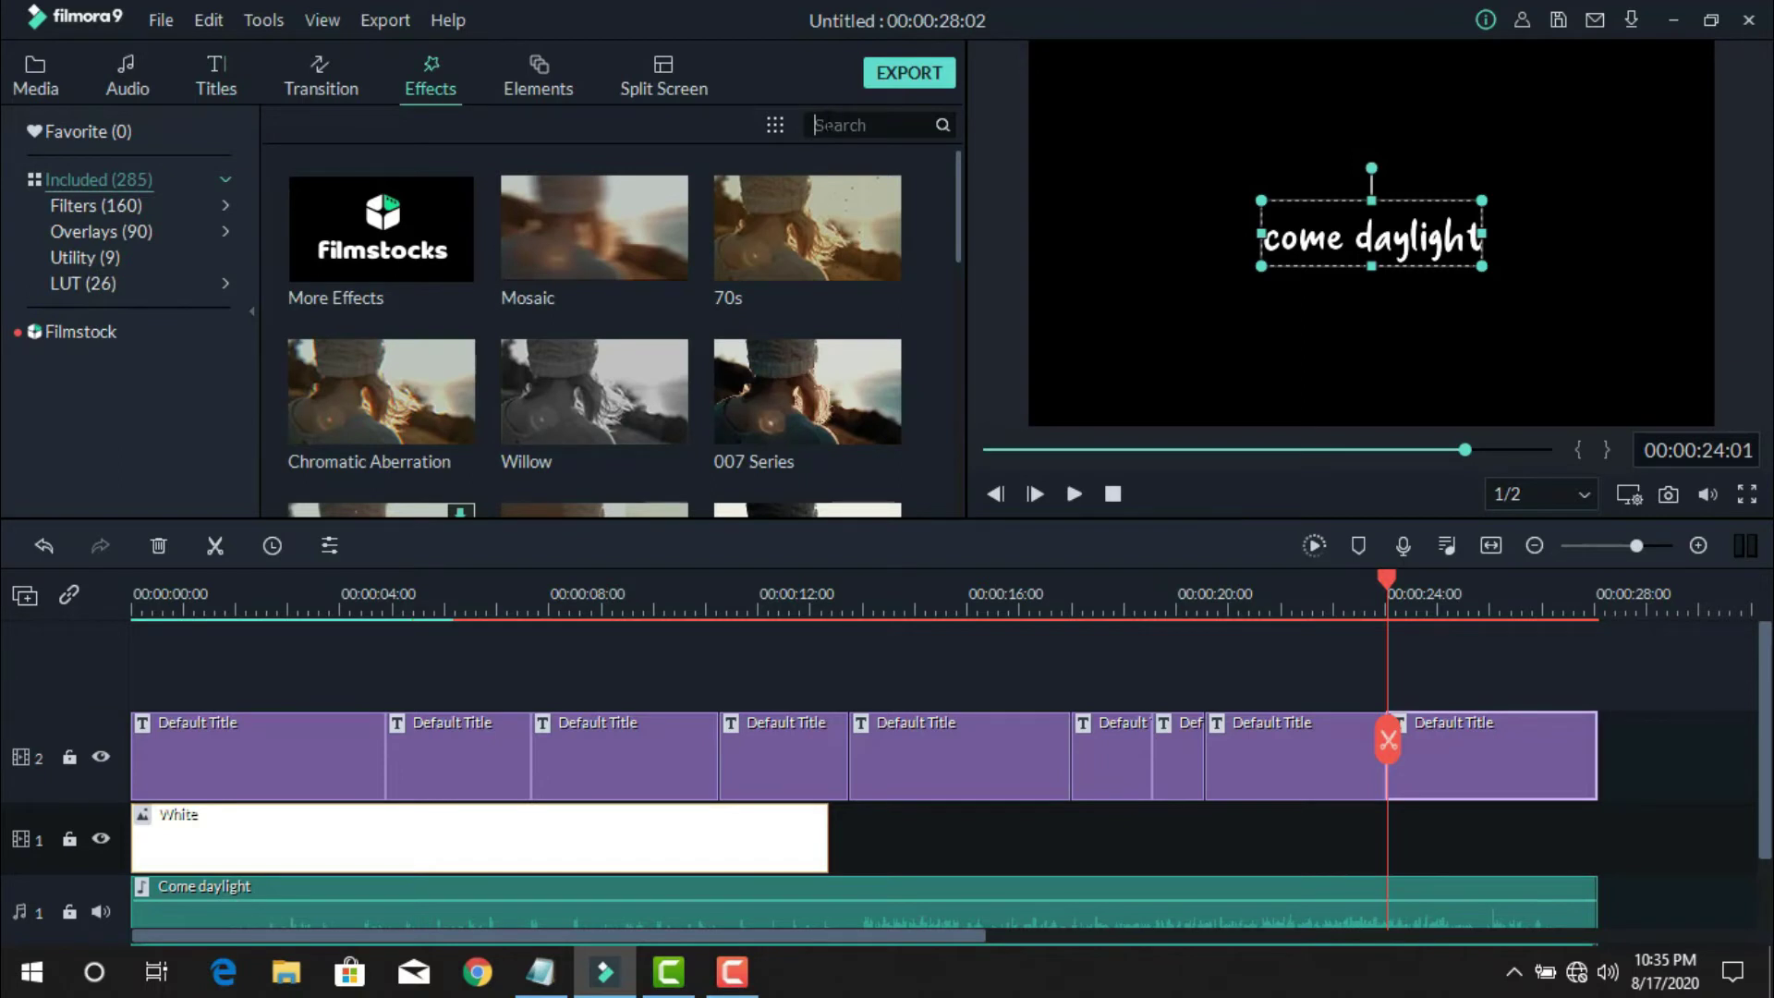
{"action": "type", "text": "mil"}
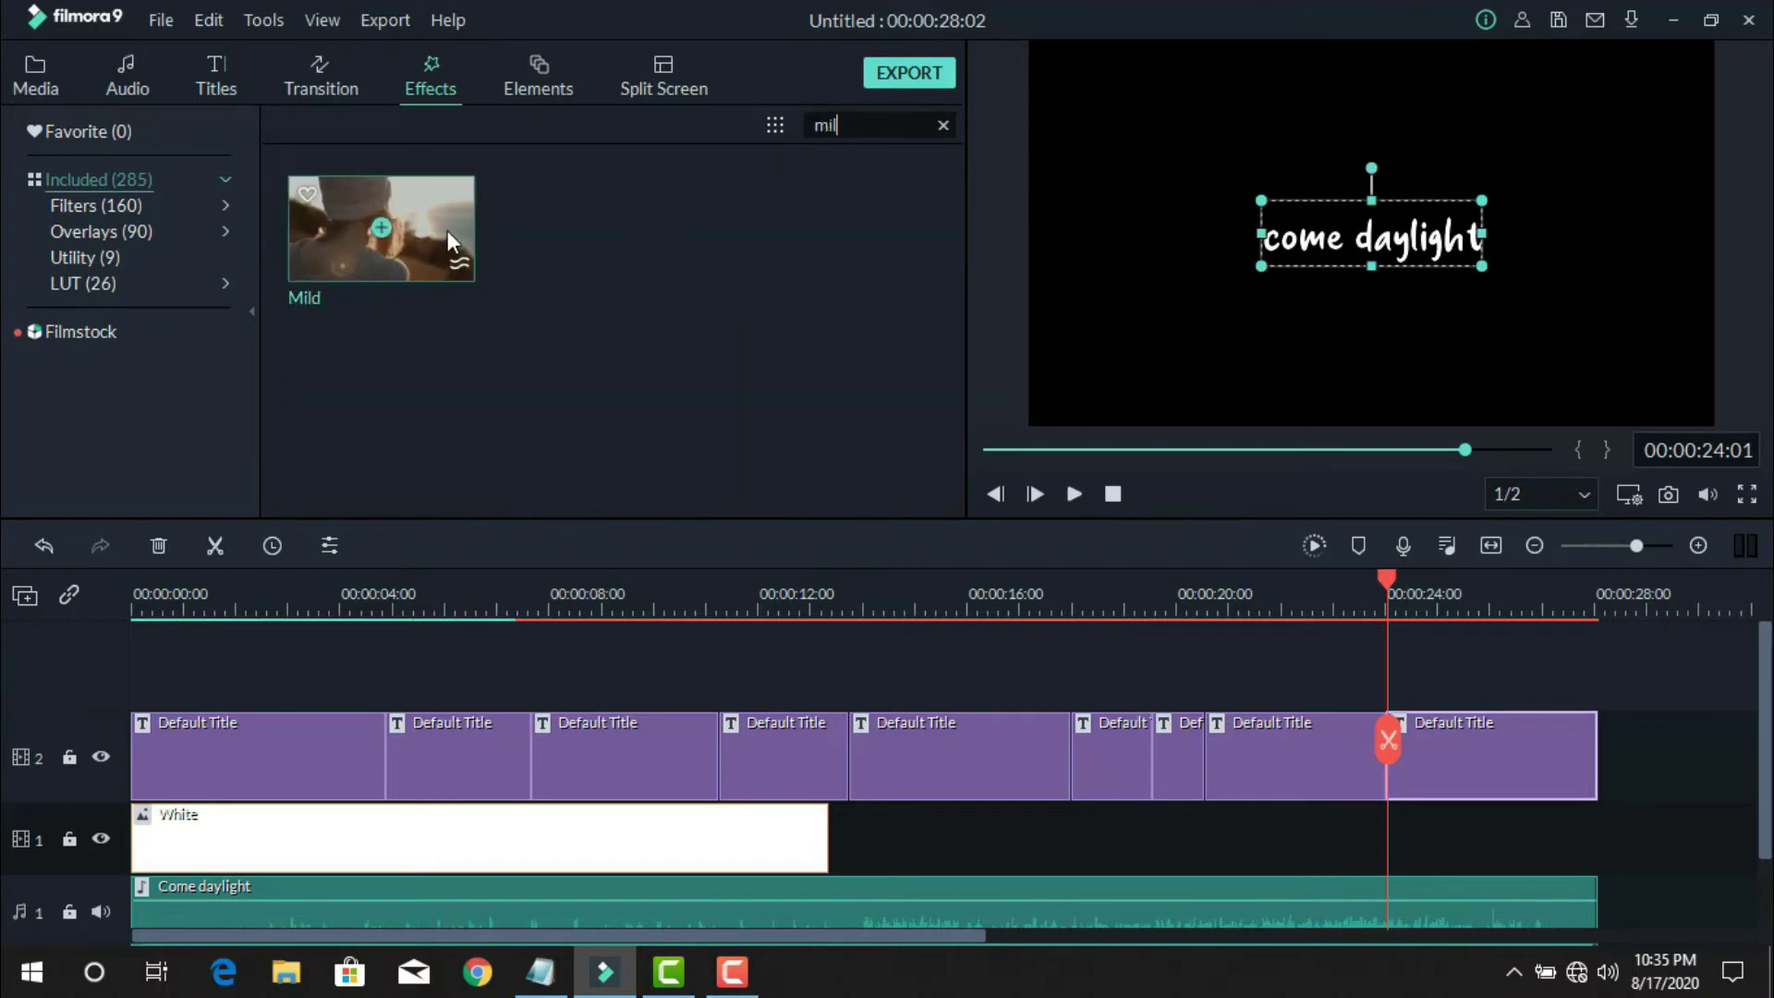
{"action": "left_click_drag", "start_coordinate": [225, 542], "coordinate": [1597, 741]}
- Set the Mild effect's Frequency to 3.00 and its Position Z to 13.55
{"action": "double_click", "coordinate": [797, 759]}
{"action": "left_click_drag", "start_coordinate": [437, 251], "coordinate": [755, 248]}
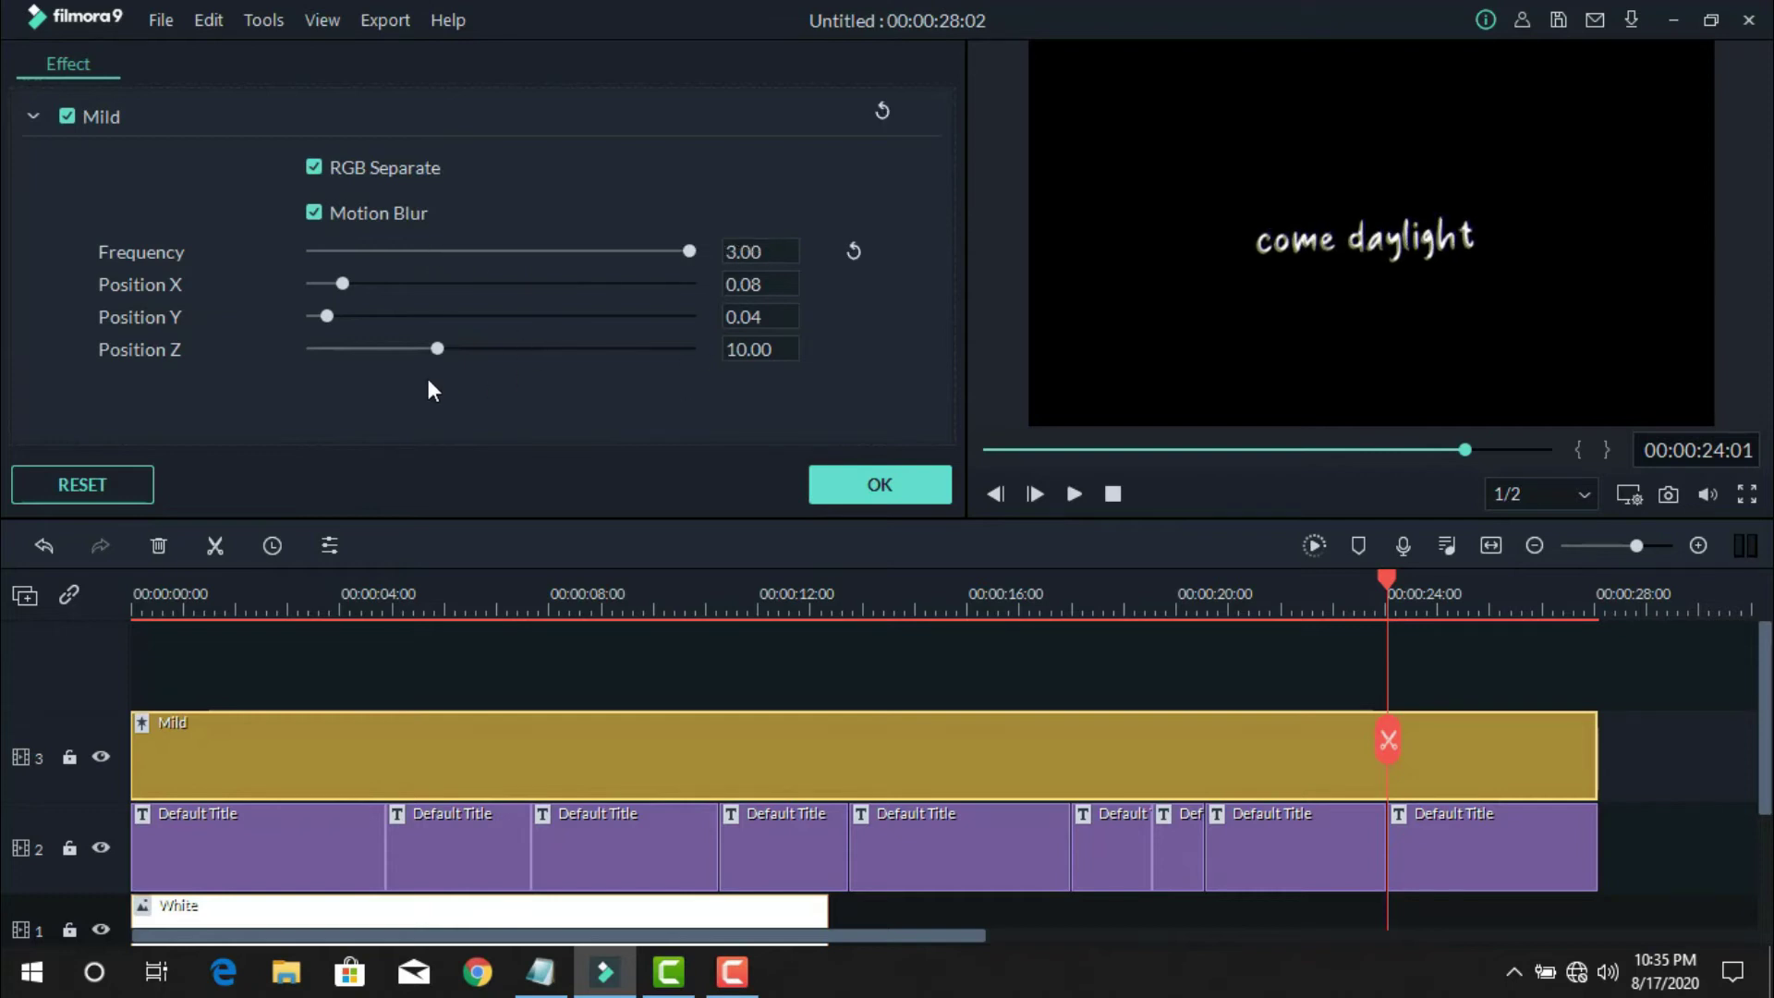
{"action": "left_click_drag", "start_coordinate": [447, 347], "coordinate": [484, 357]}
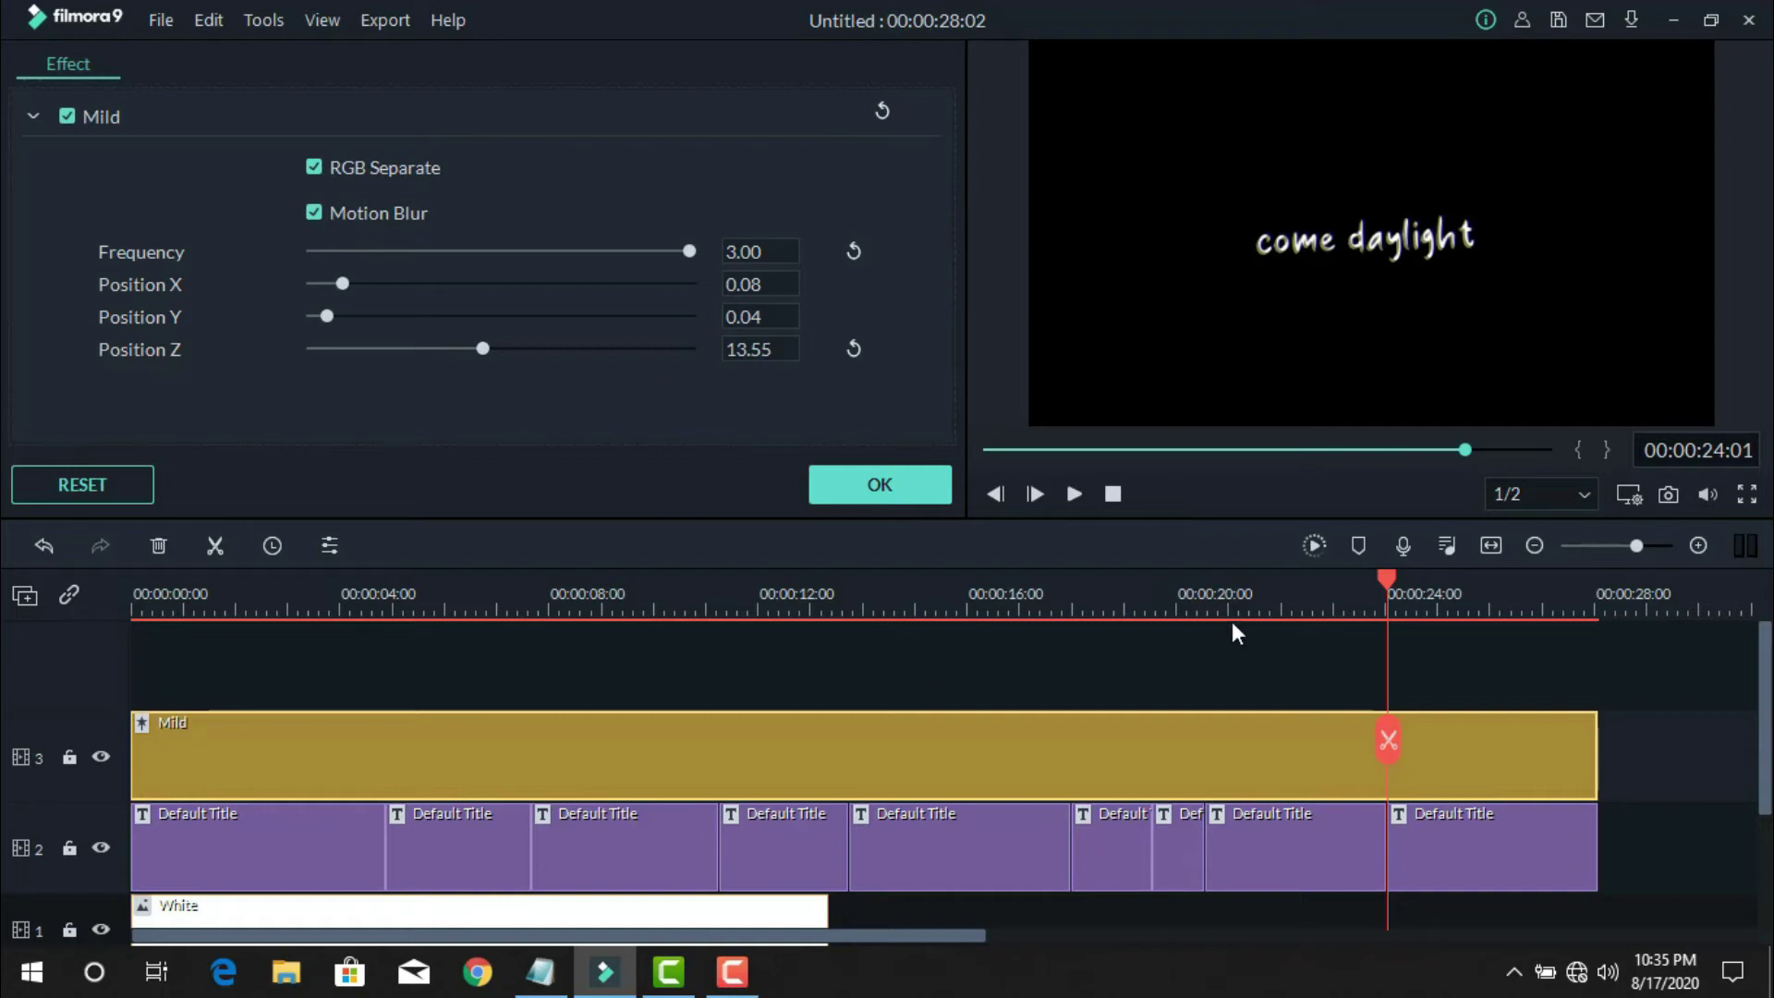
- Return to the timeline start, render and play the preview through, and accept the Mild effect's settings
{"action": "left_click", "coordinate": [1114, 499]}
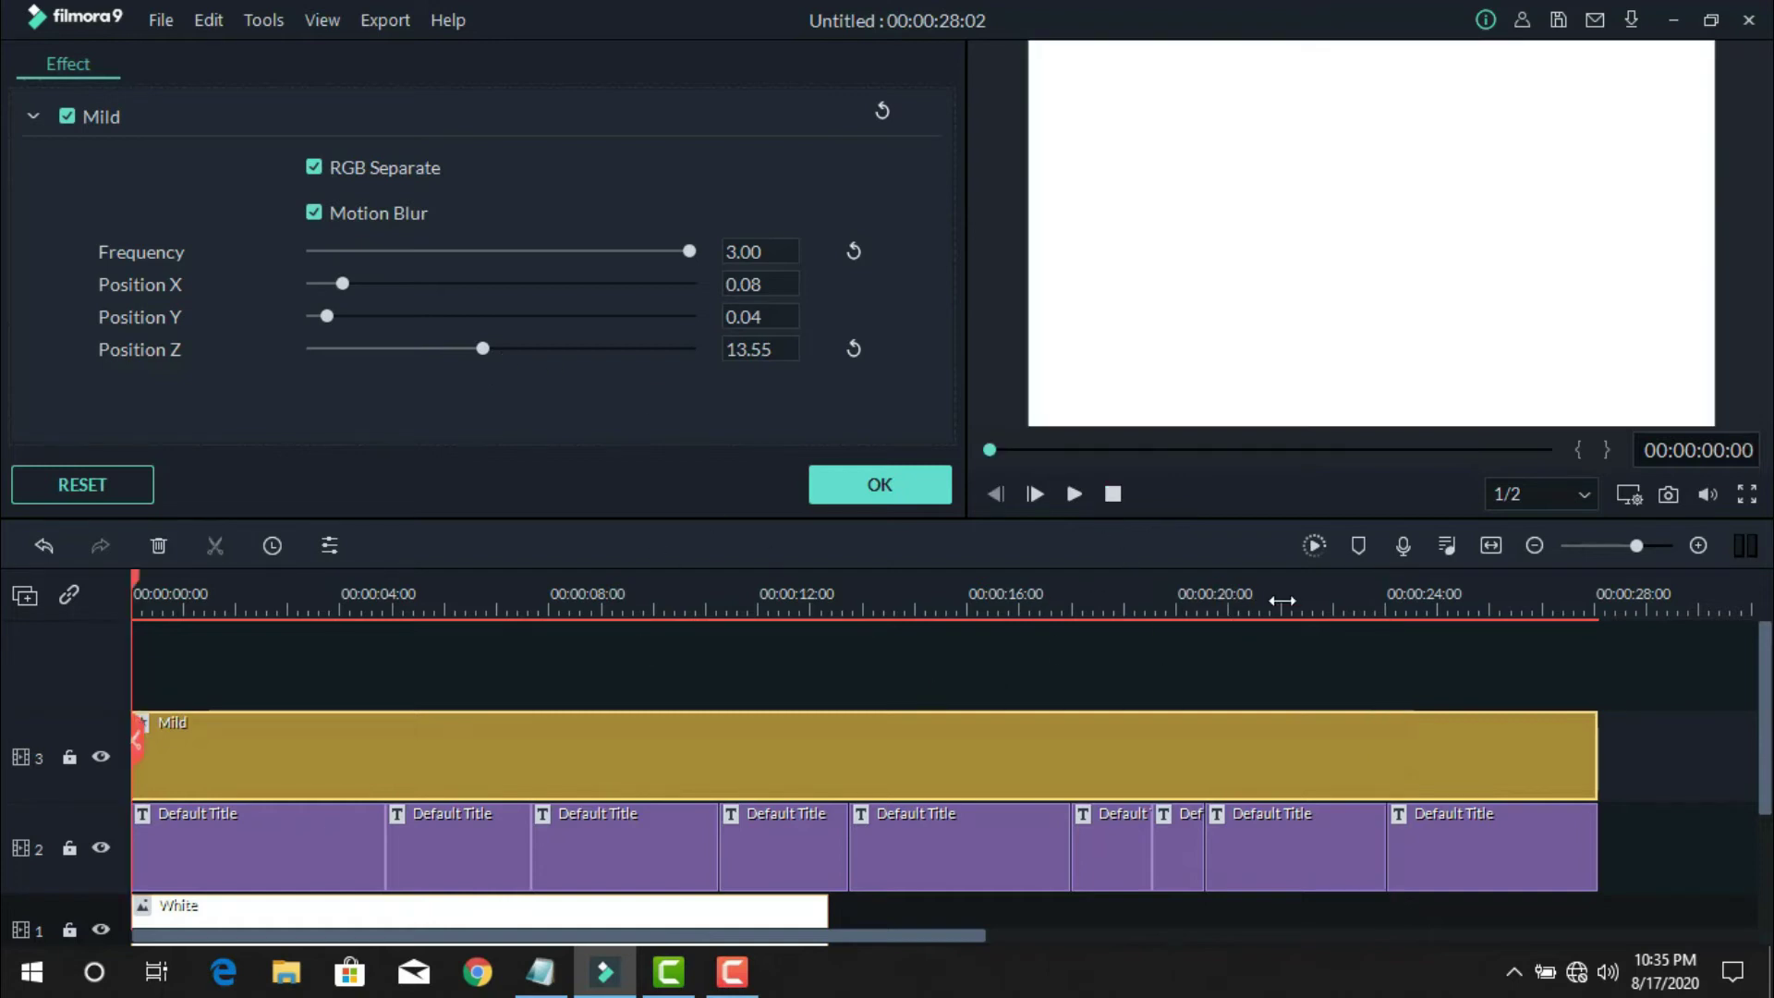
{"action": "key", "text": "Return"}
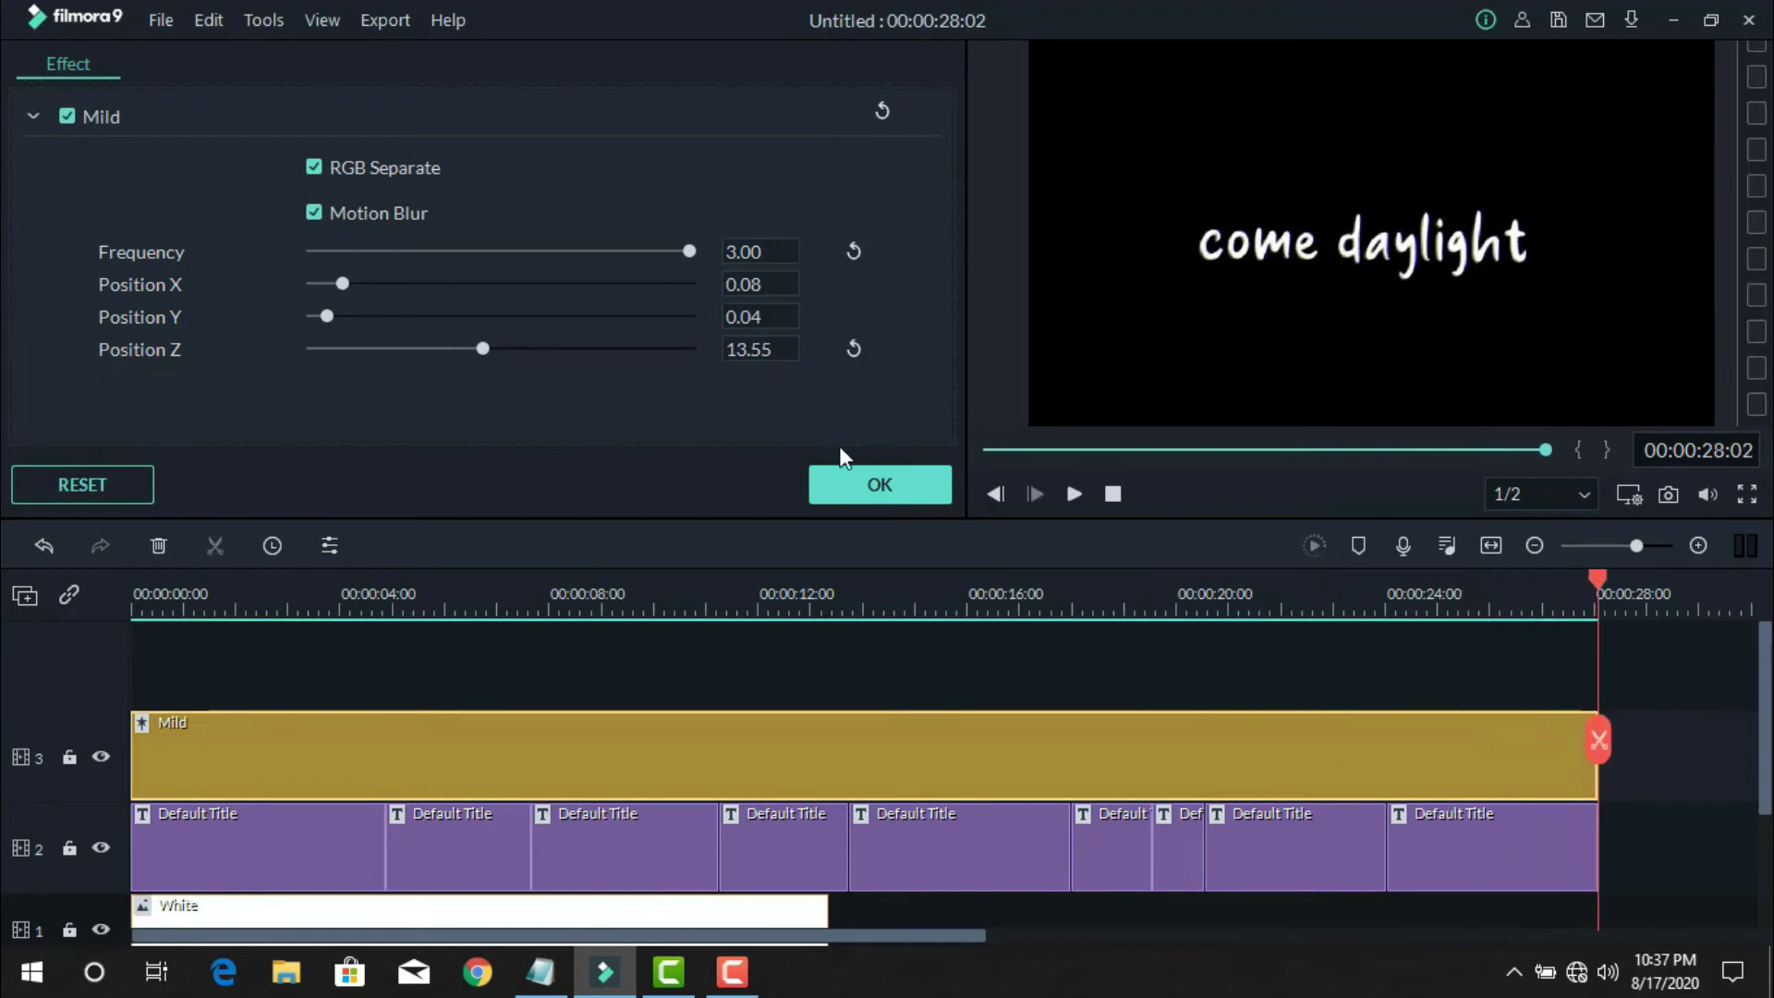
{"action": "left_click", "coordinate": [881, 490]}
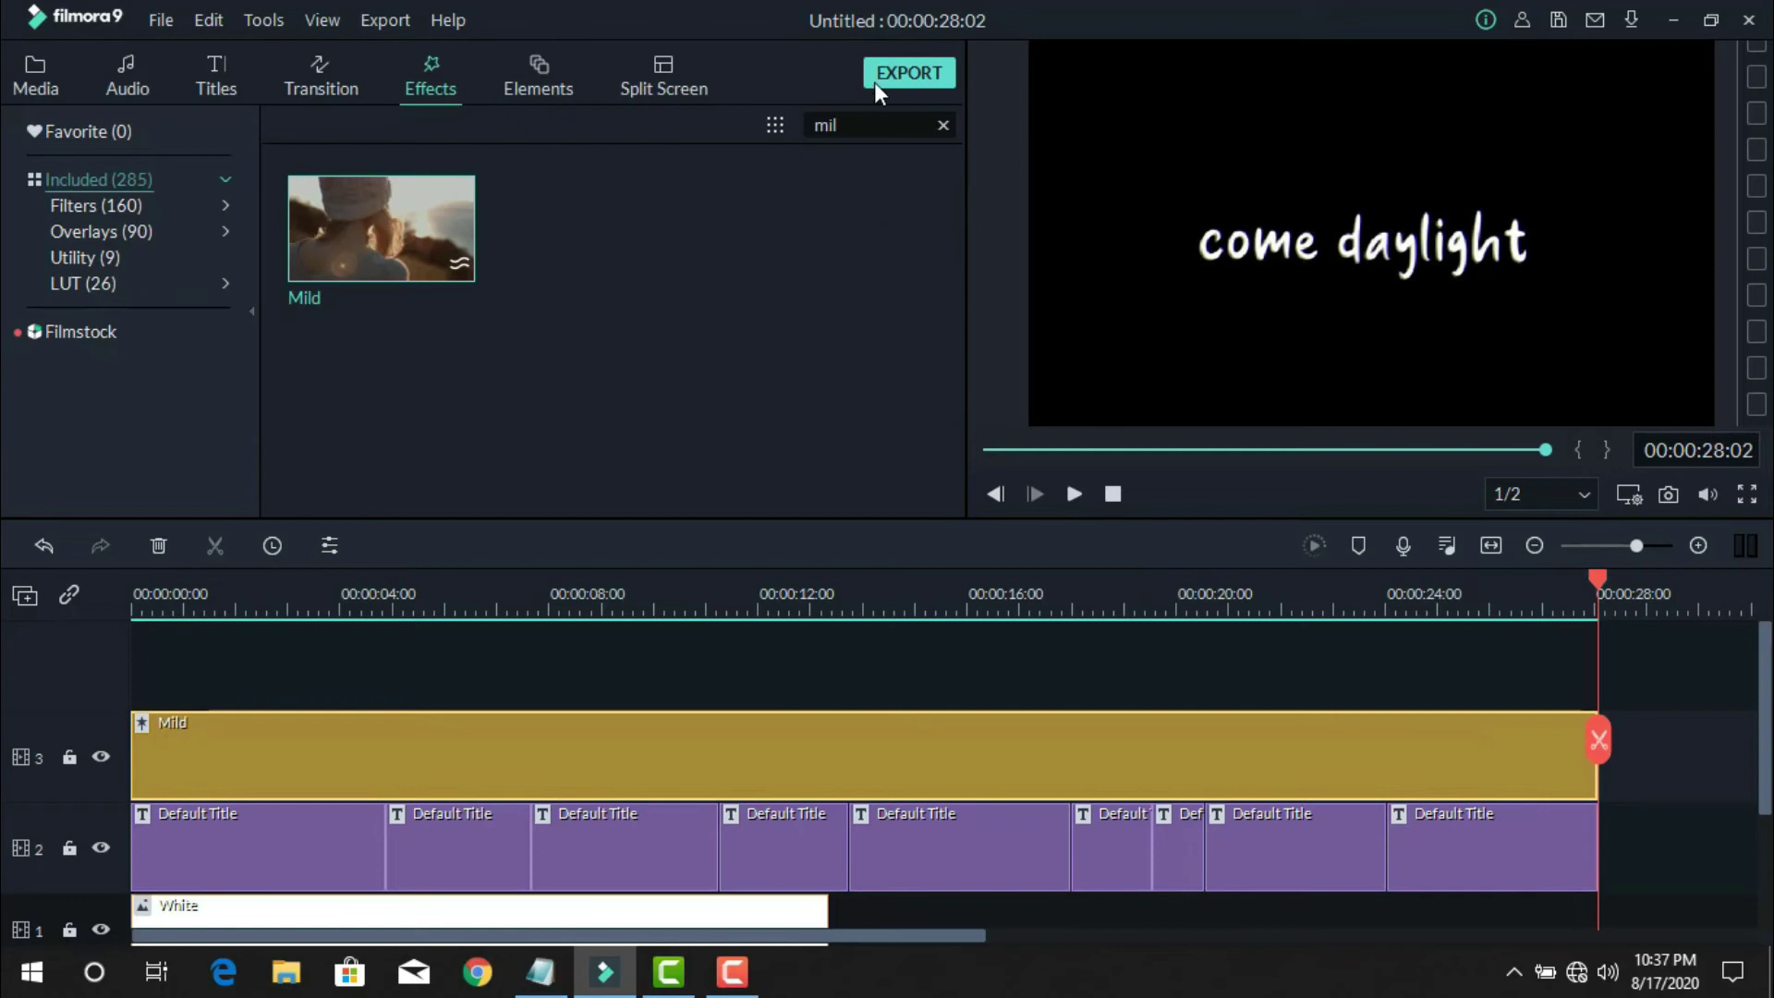
- Export the project to the desktop as an MP4 file named "lyrics video" at 1920x1080
{"action": "left_click", "coordinate": [909, 72]}
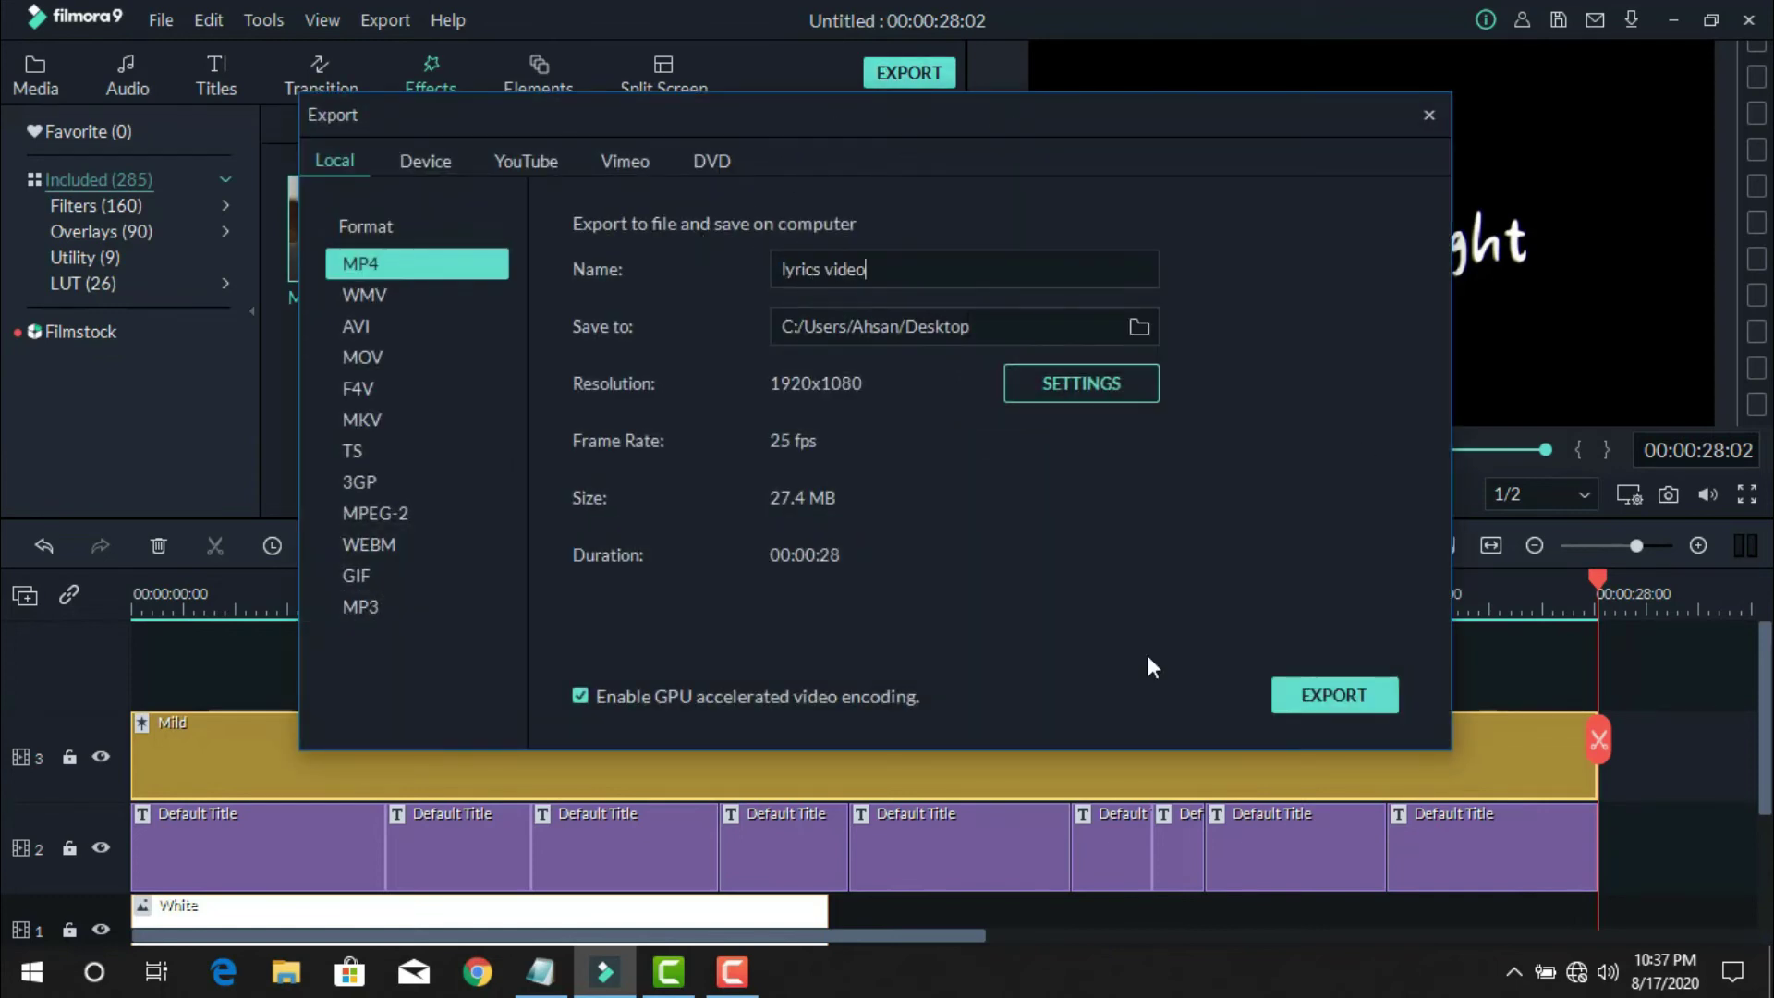
{"action": "left_click", "coordinate": [1334, 695]}
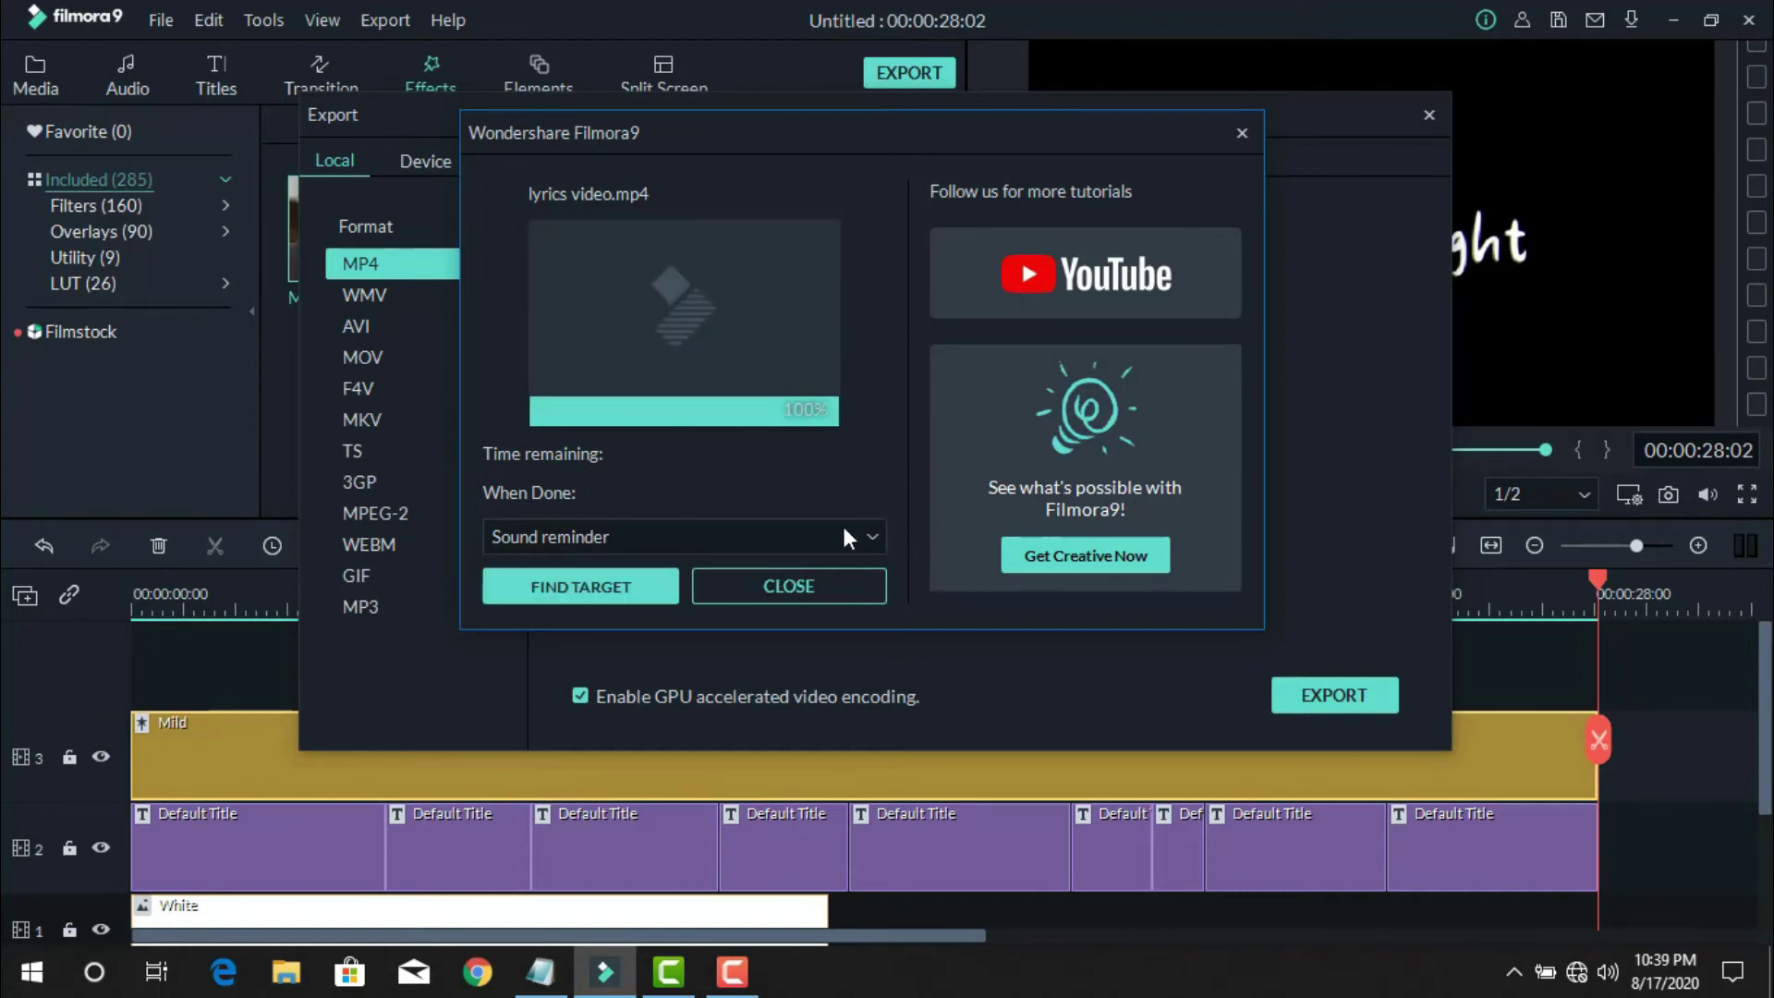
{"action": "left_click", "coordinate": [817, 585]}
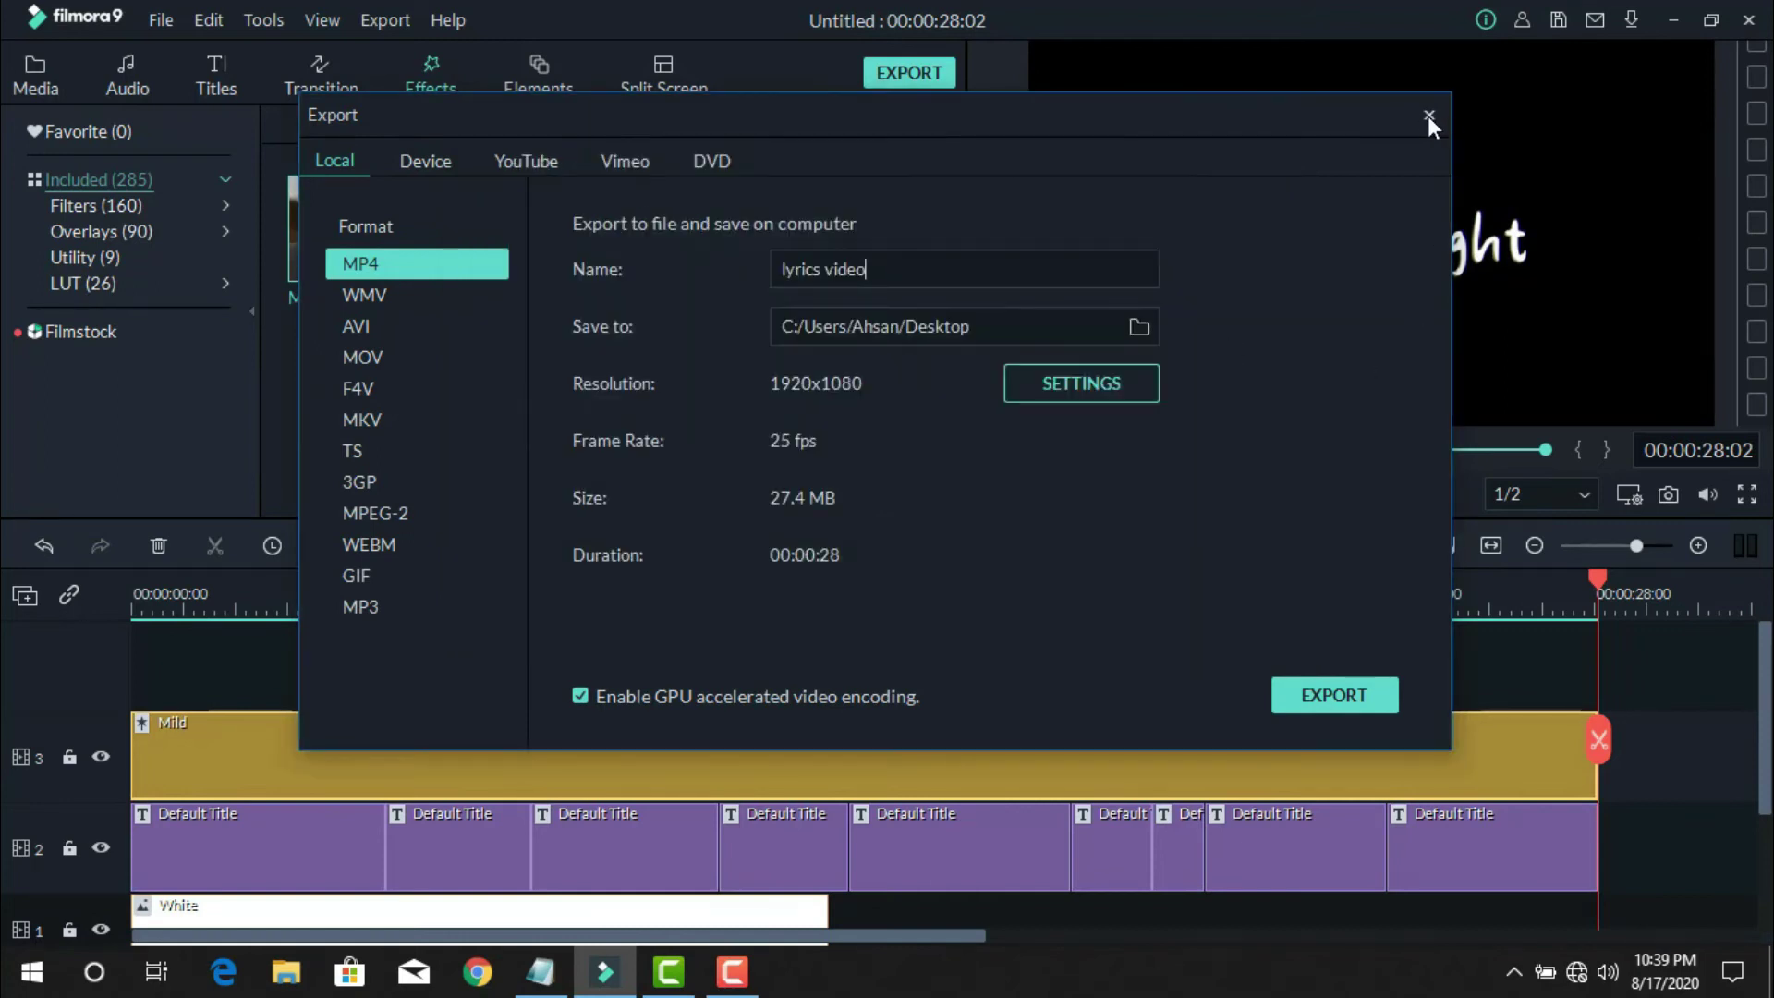
- Start a new project without saving the changes to the current one
{"action": "left_click", "coordinate": [157, 21]}
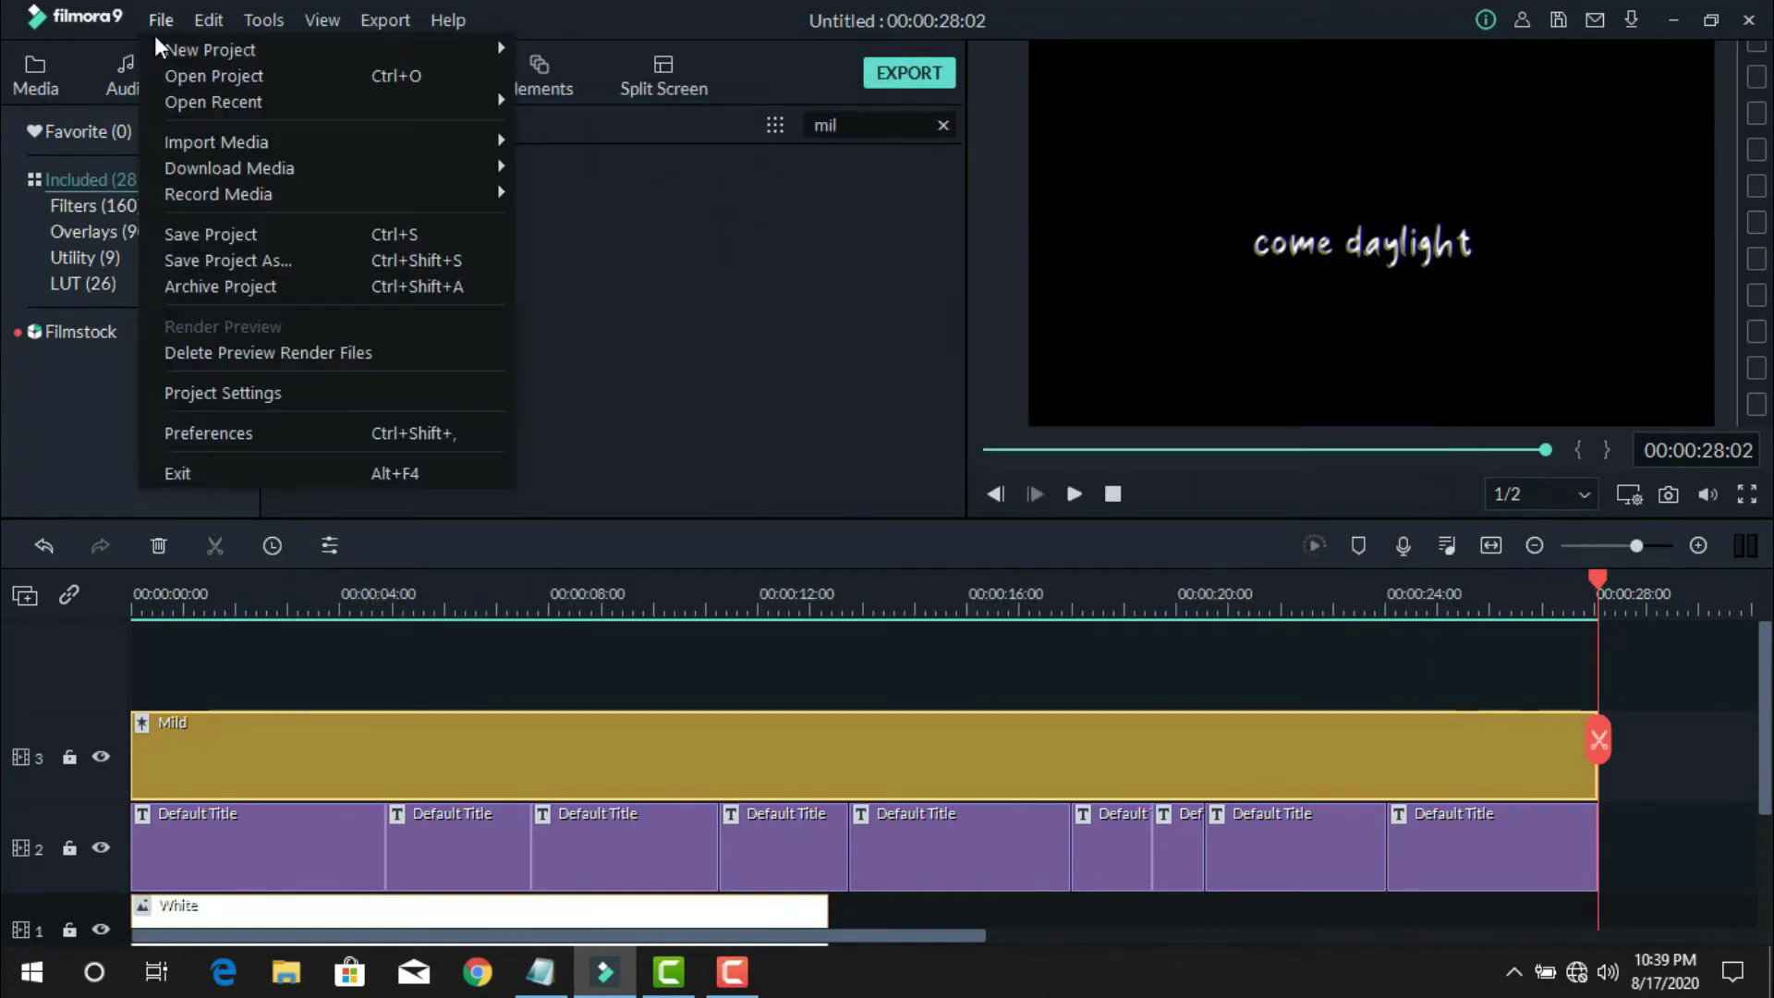
{"action": "mouse_move", "coordinate": [260, 53]}
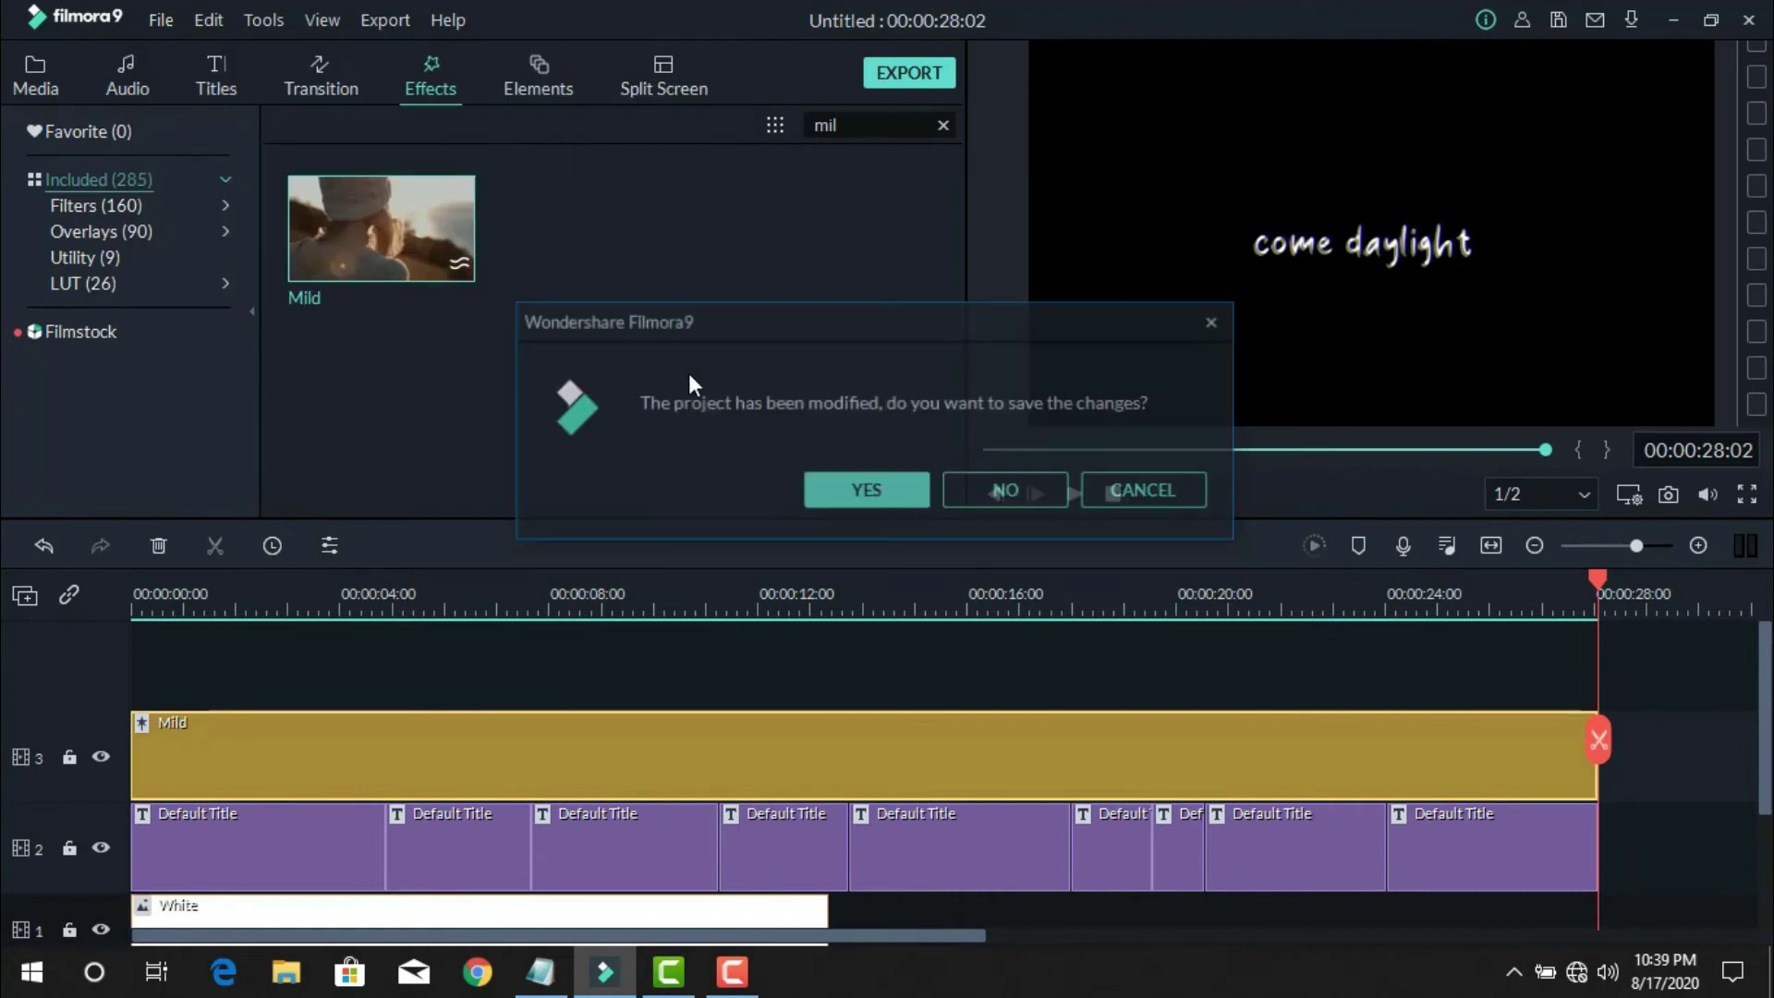
{"action": "left_click", "coordinate": [1007, 491]}
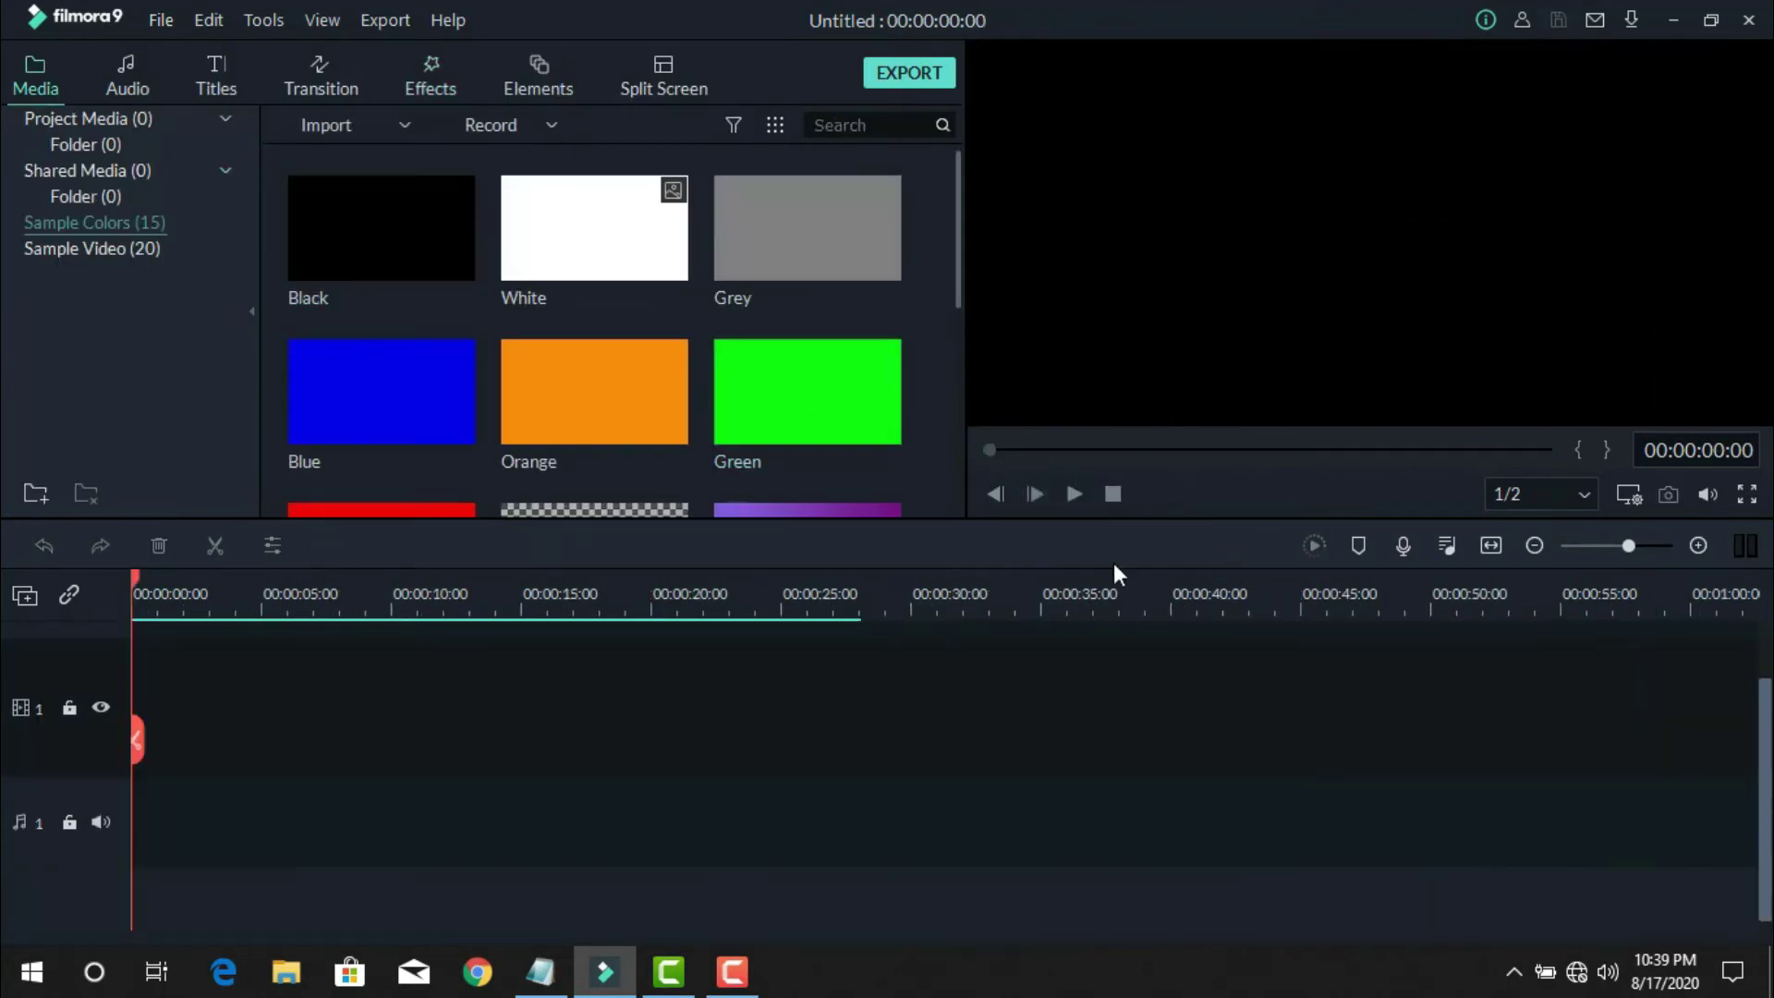
- Import the exported "lyrics video" MP4 from the desktop into the new project's media
{"action": "left_click", "coordinate": [81, 119]}
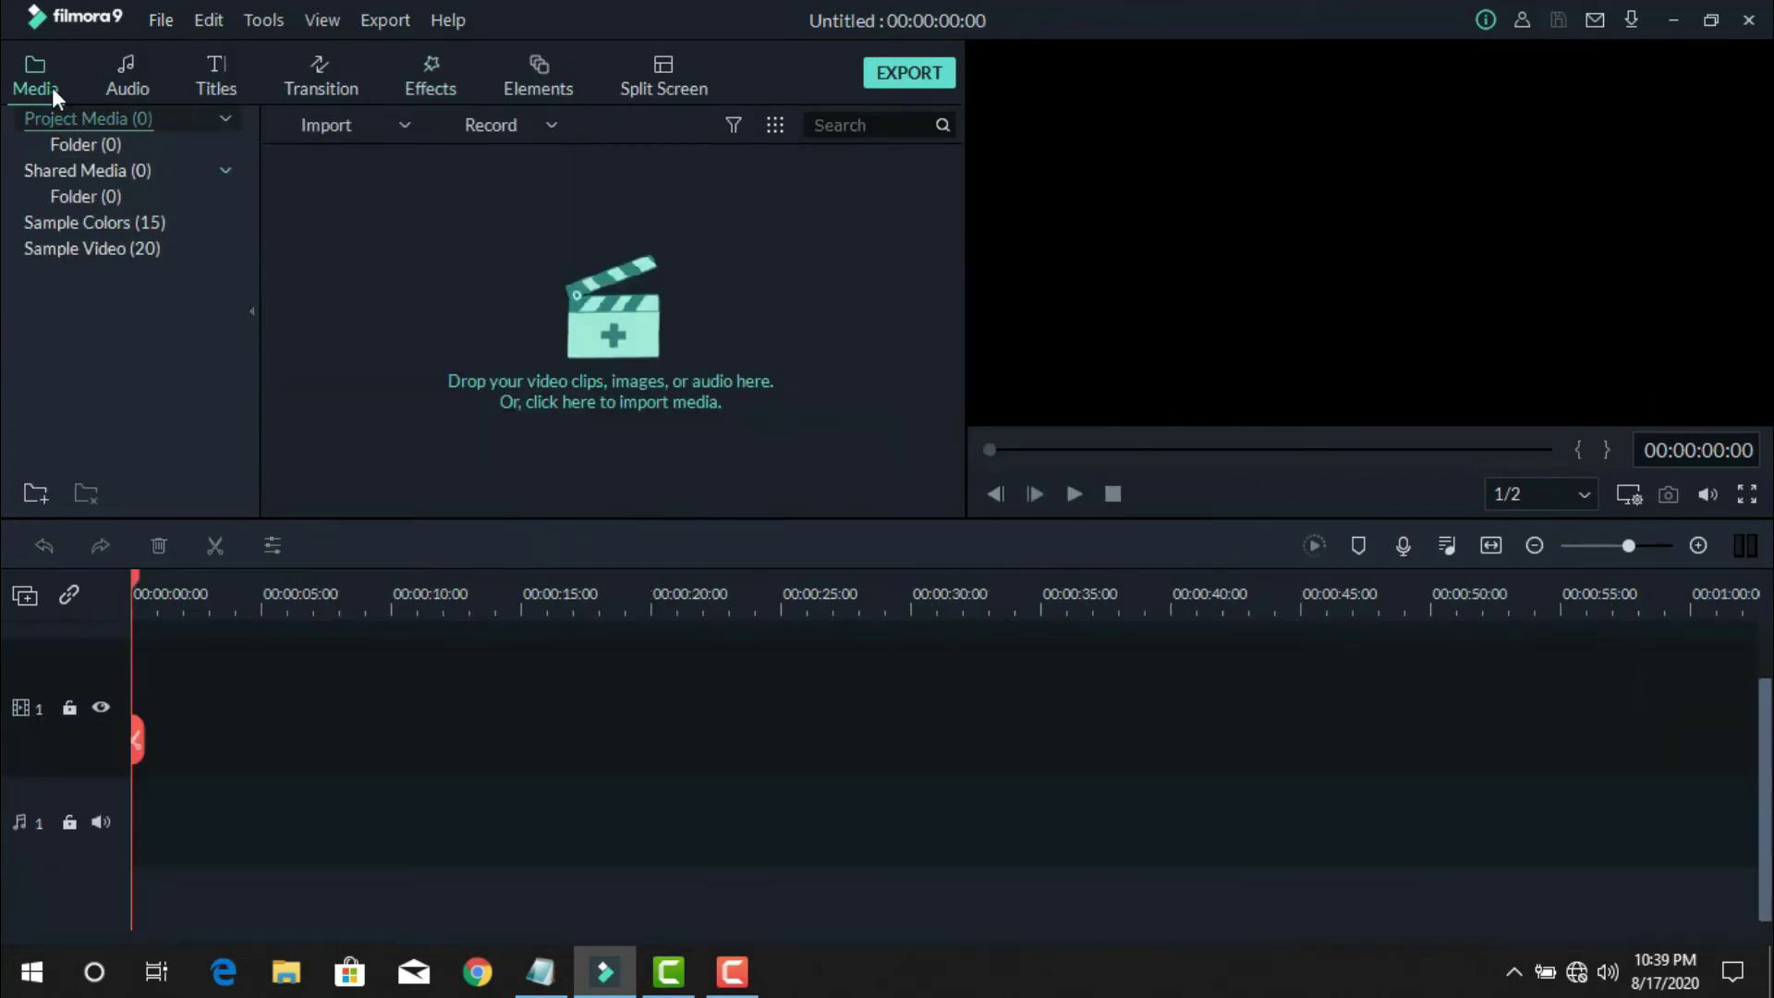
{"action": "left_click", "coordinate": [646, 309]}
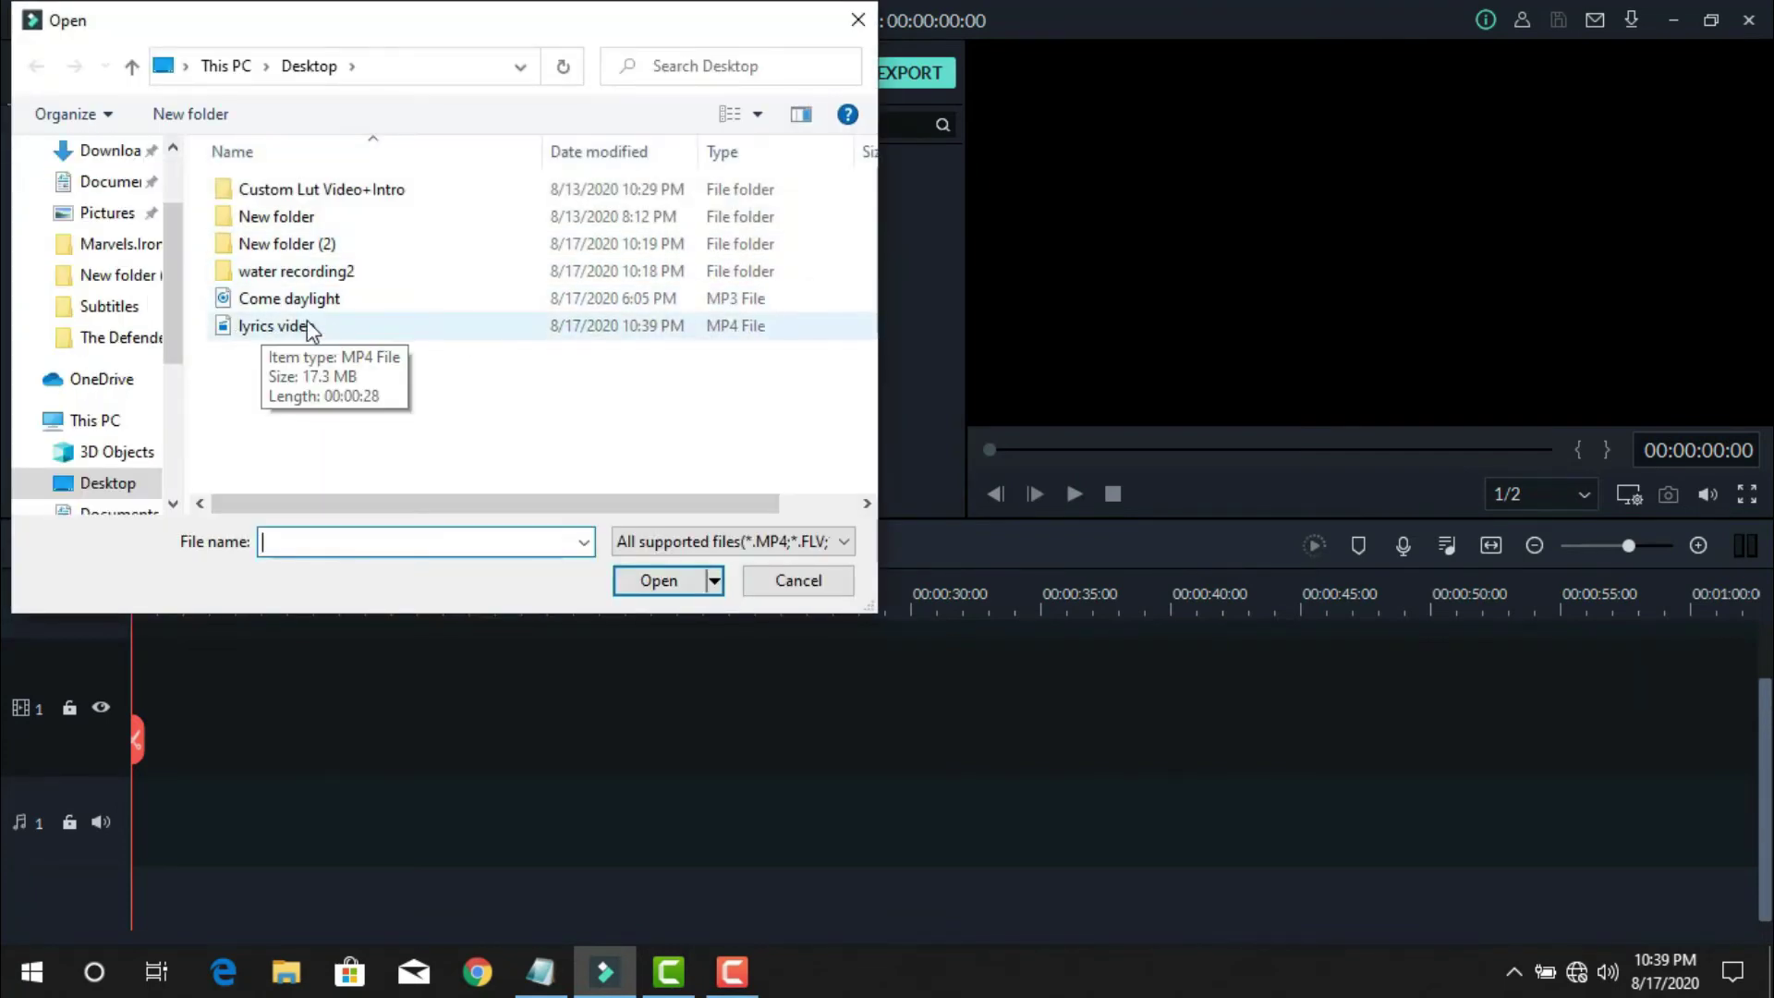
{"action": "double_click", "coordinate": [310, 327]}
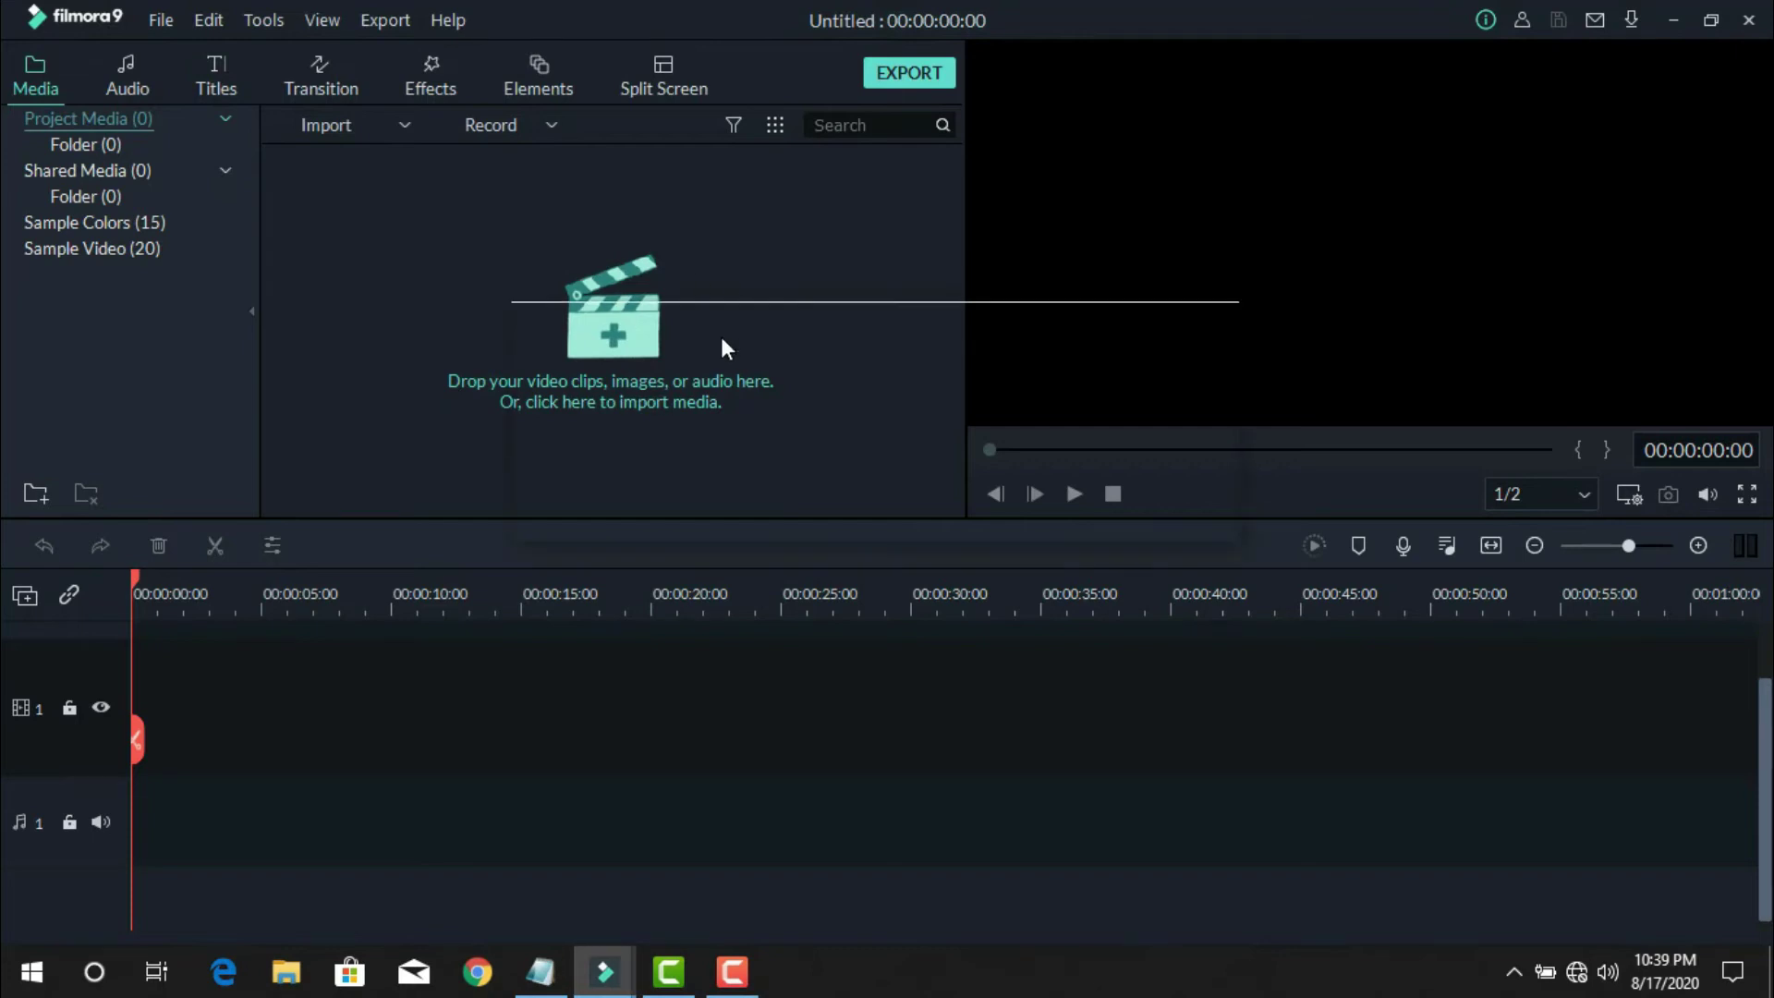
- Import the wallpaperflare.com wallpaper image of the night park from the Downloads folder
{"action": "right_click", "coordinate": [696, 255]}
{"action": "left_click", "coordinate": [534, 312]}
{"action": "double_click", "coordinate": [534, 313]}
{"action": "scroll", "coordinate": [161, 231], "scroll_direction": "up", "scroll_amount": 5}
{"action": "left_click", "coordinate": [146, 270]}
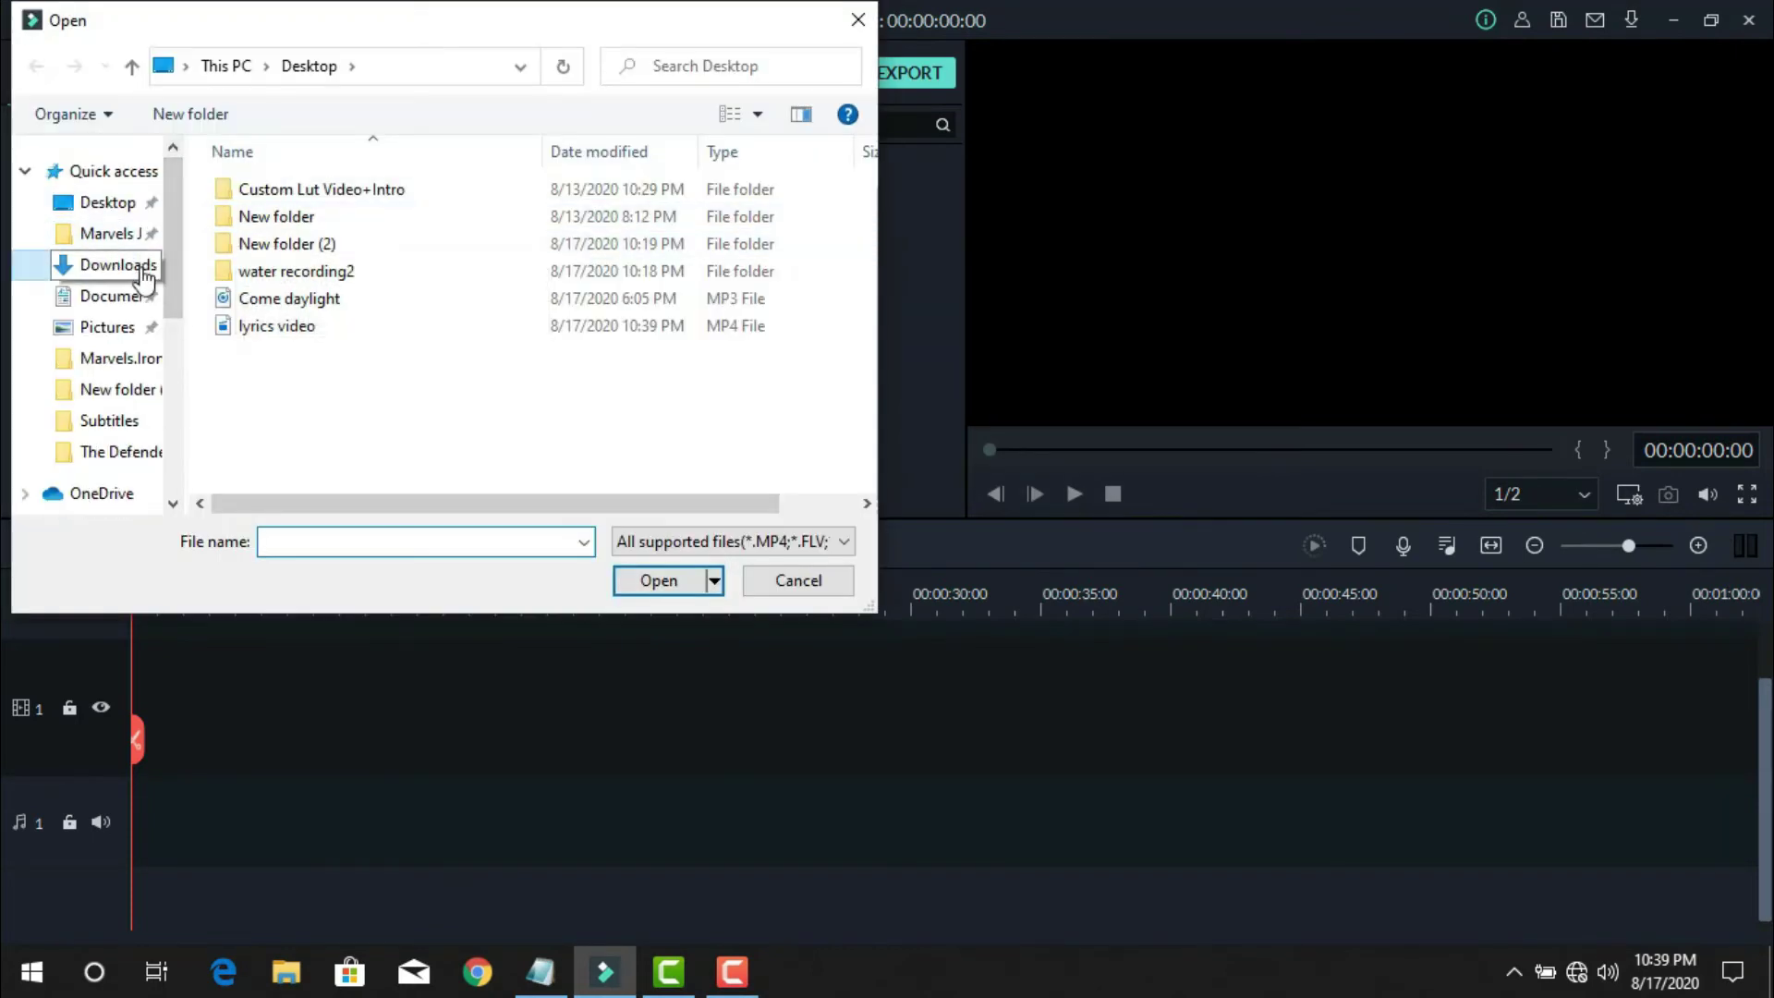
{"action": "double_click", "coordinate": [566, 336]}
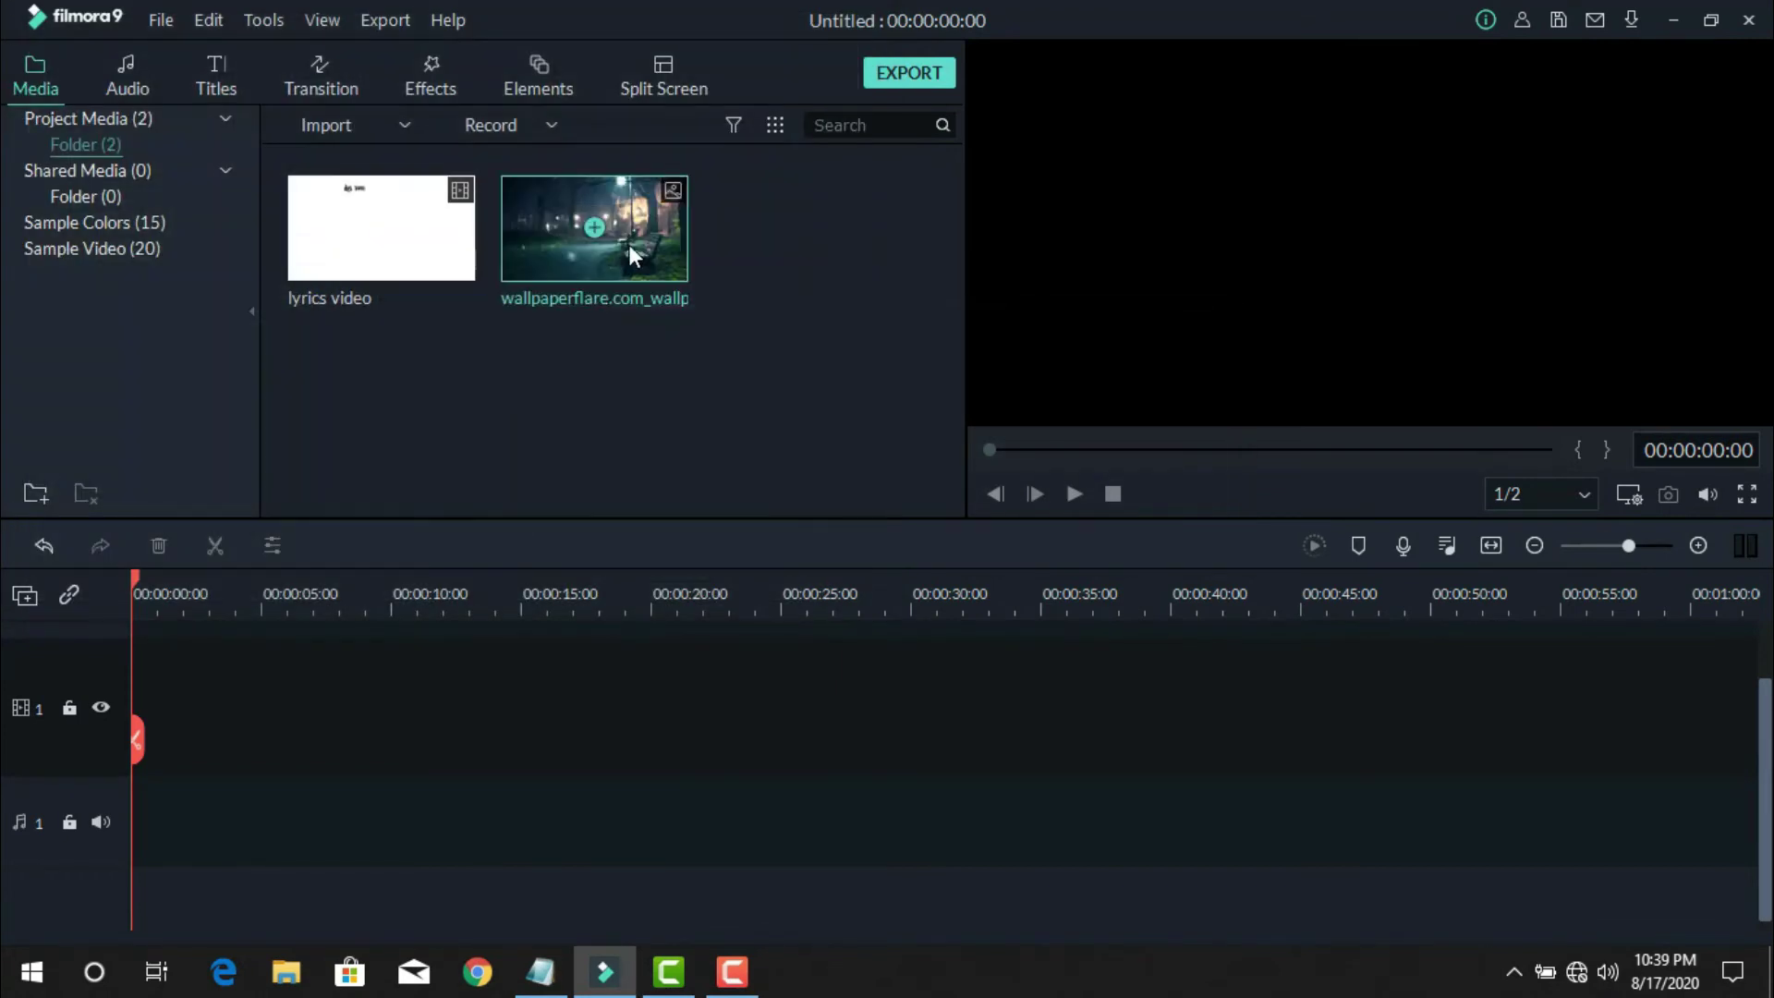
- Place the wallpaper image at the start of video track 1 and extend it to about 37 seconds
{"action": "left_click_drag", "start_coordinate": [595, 331], "coordinate": [124, 758]}
{"action": "left_click_drag", "start_coordinate": [1769, 774], "coordinate": [1754, 673]}
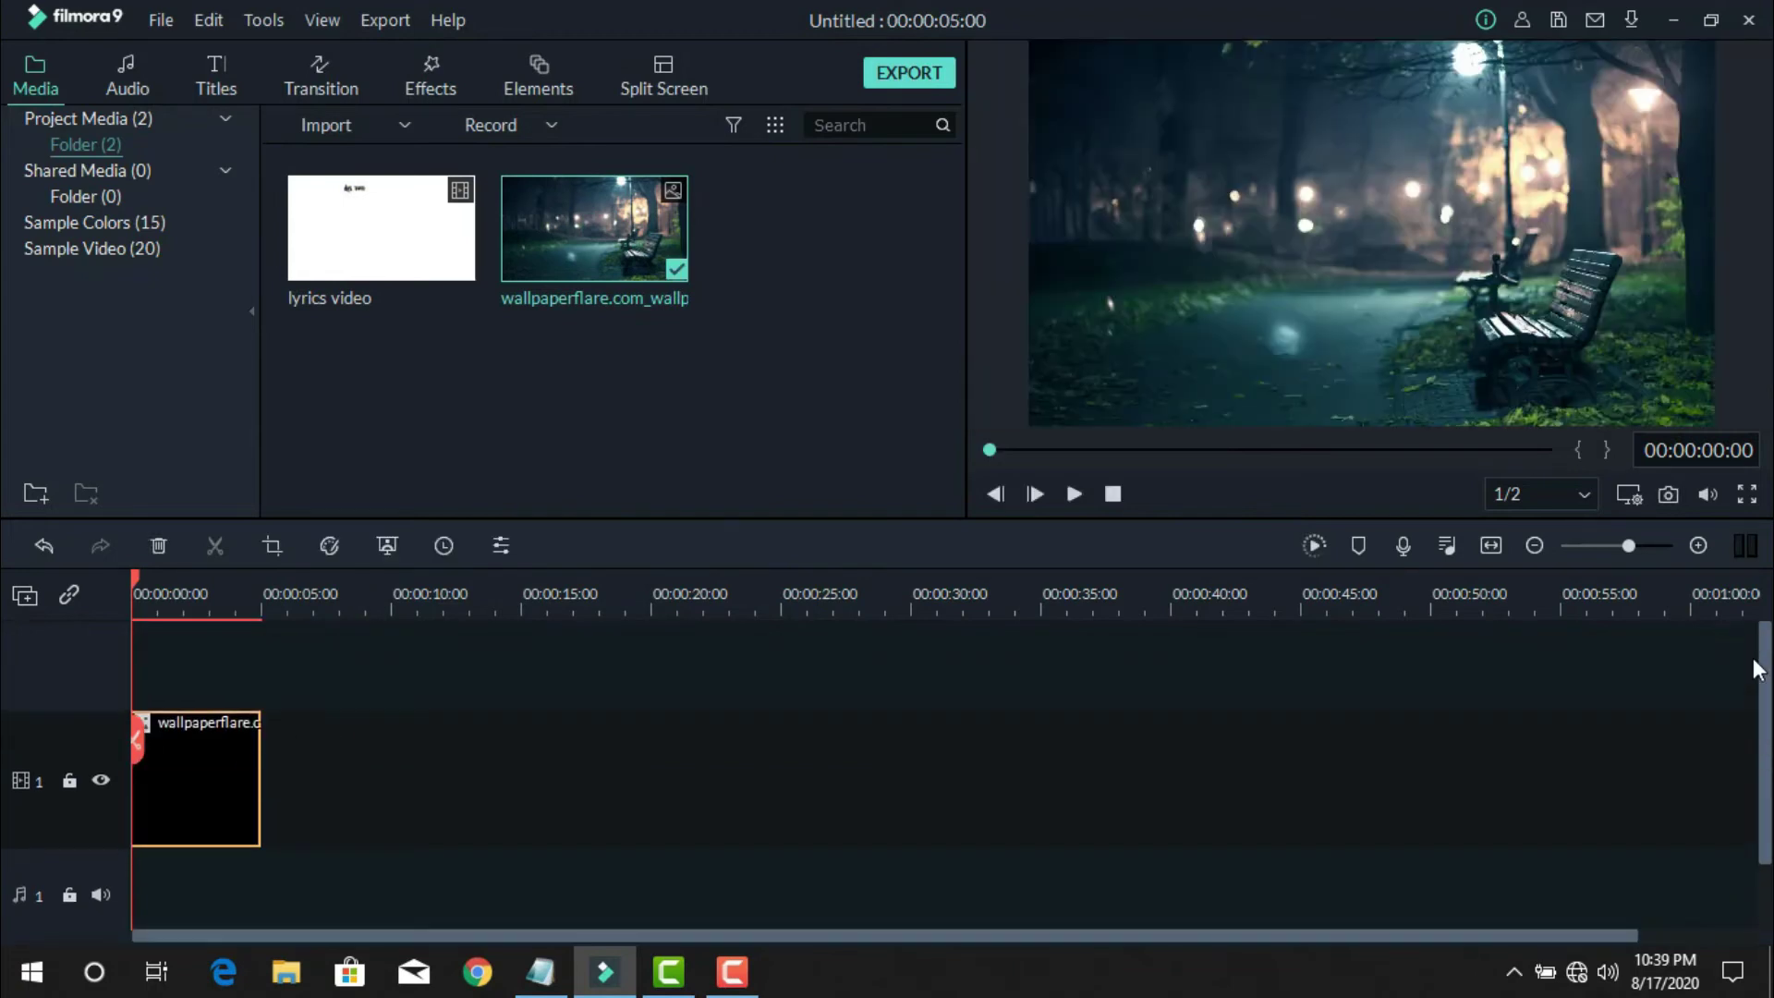
{"action": "left_click_drag", "start_coordinate": [259, 752], "coordinate": [1097, 751]}
- Place the lyrics video at the start of track 2 above the wallpaper and trim the wallpaper to the lyrics video's end
{"action": "left_click_drag", "start_coordinate": [448, 231], "coordinate": [129, 711]}
{"action": "left_click", "coordinate": [1056, 858]}
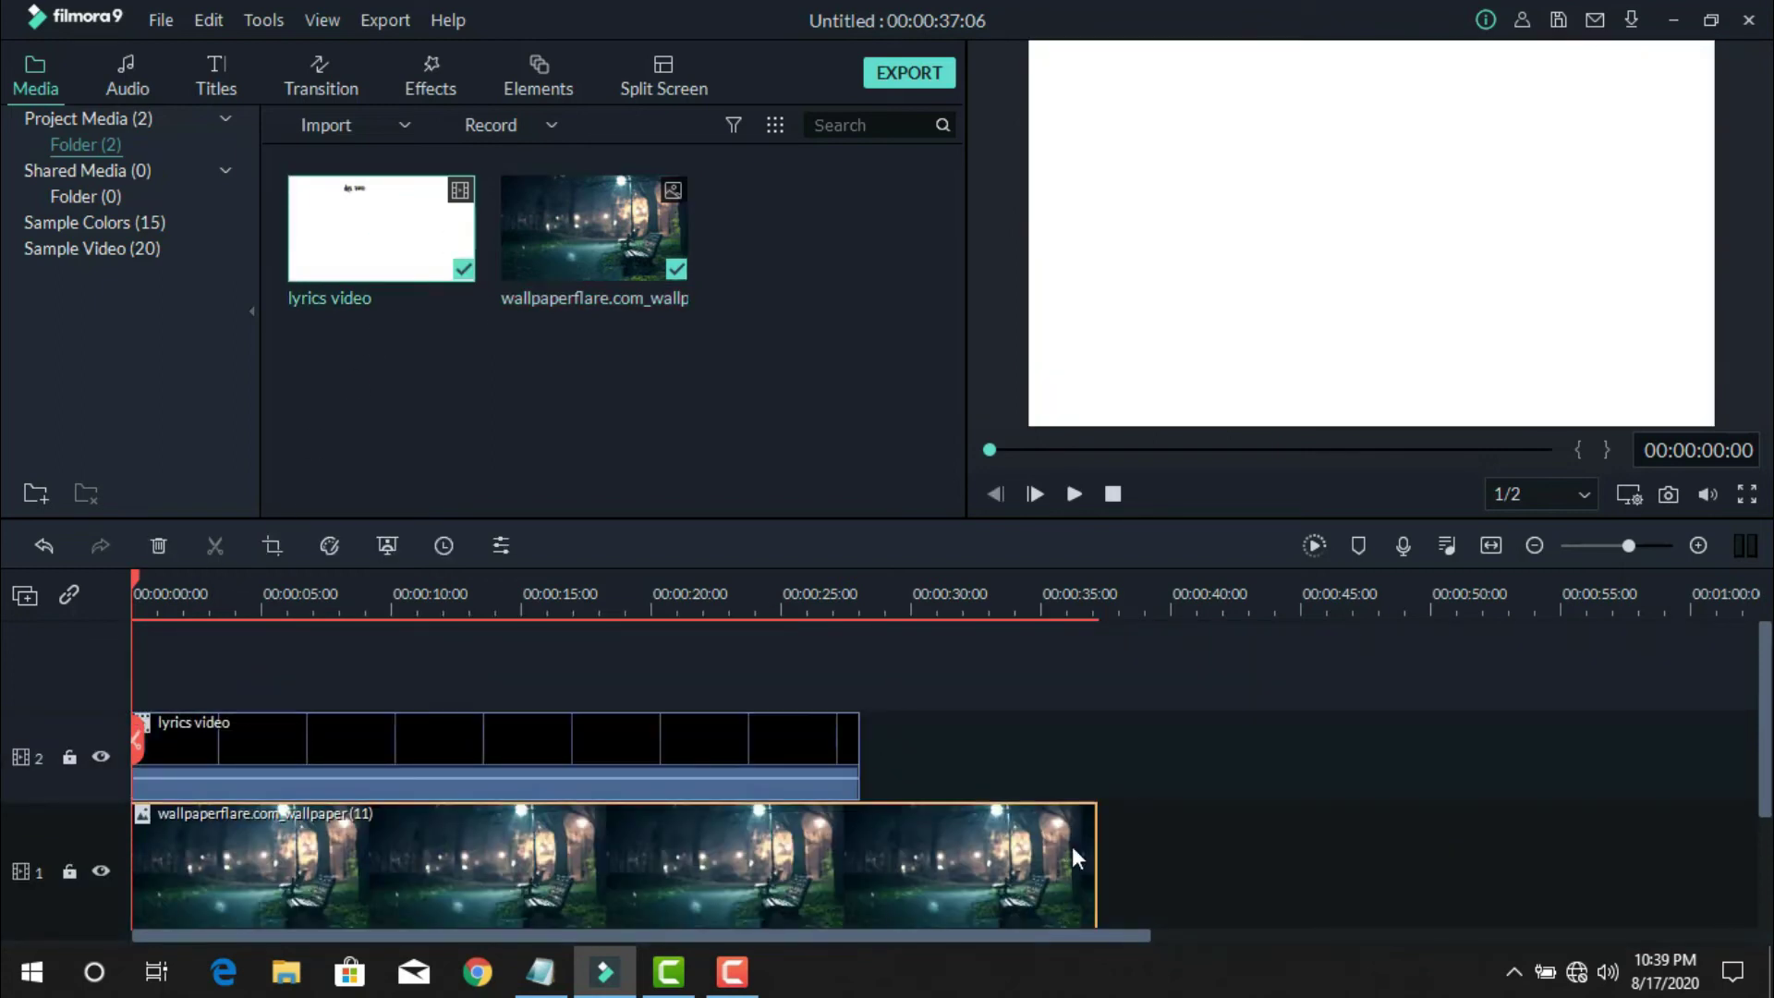
{"action": "left_click_drag", "start_coordinate": [1096, 844], "coordinate": [864, 846]}
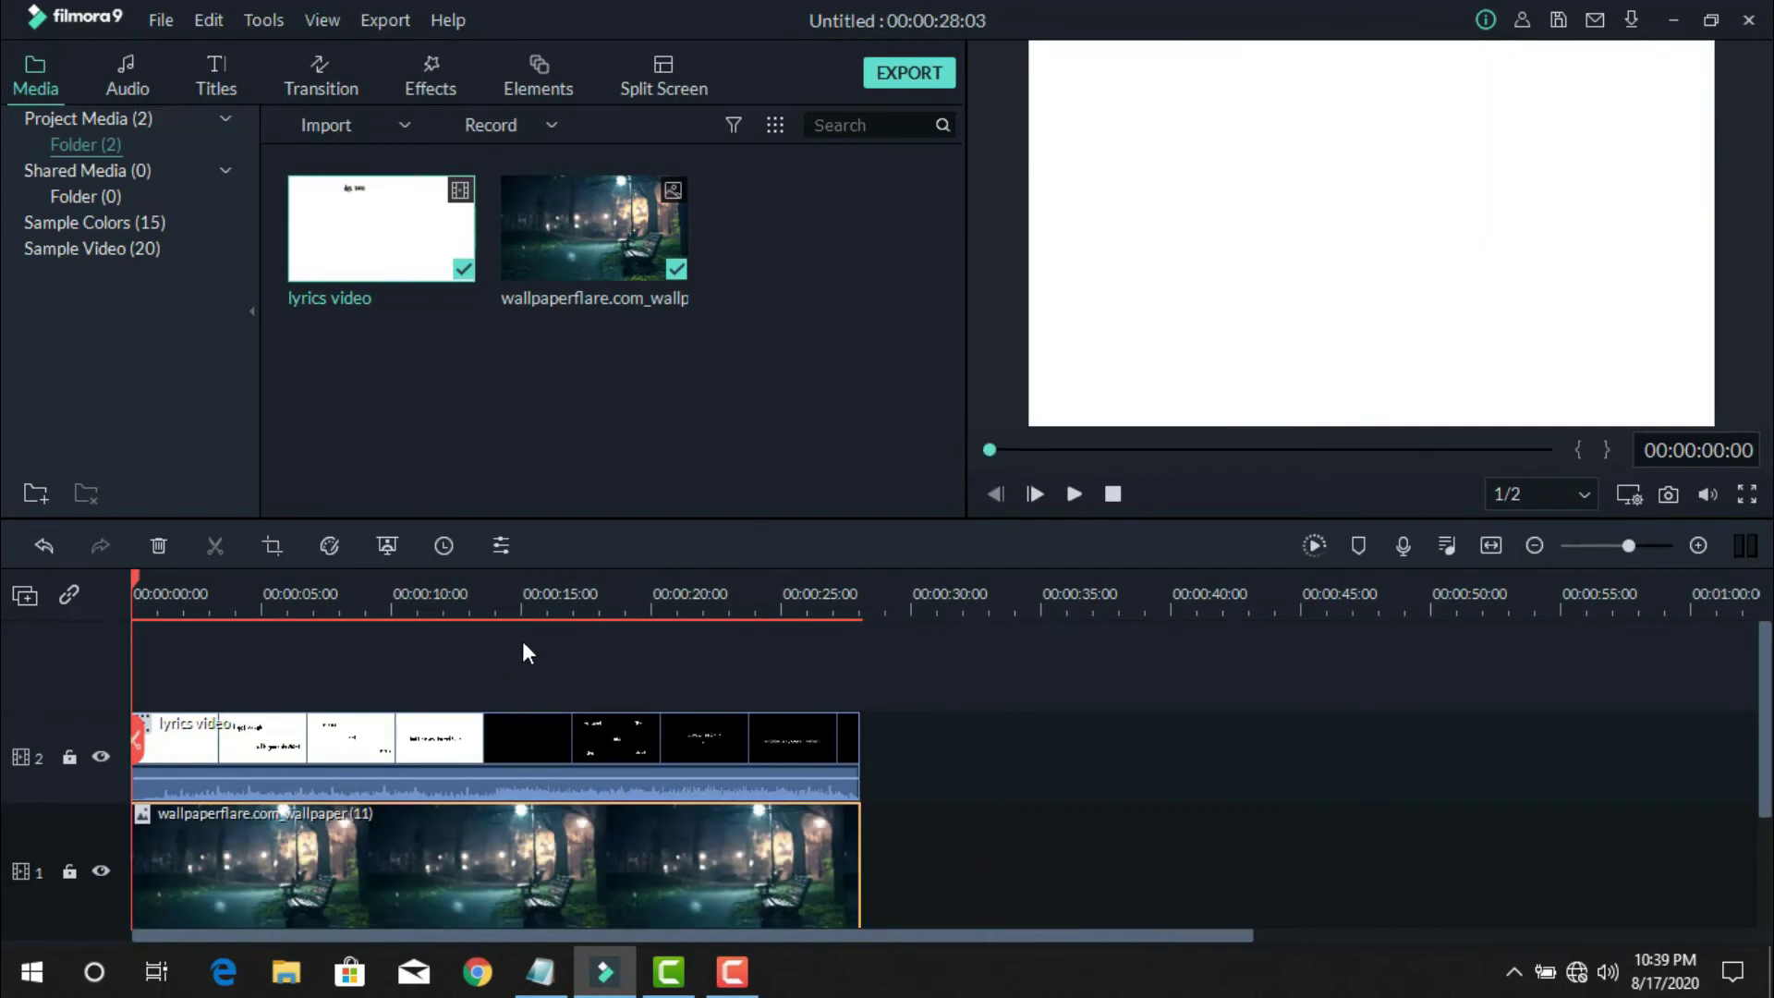
- Set the lyrics video clip's compositing blending mode to Screen and accept the change
{"action": "left_click", "coordinate": [435, 753]}
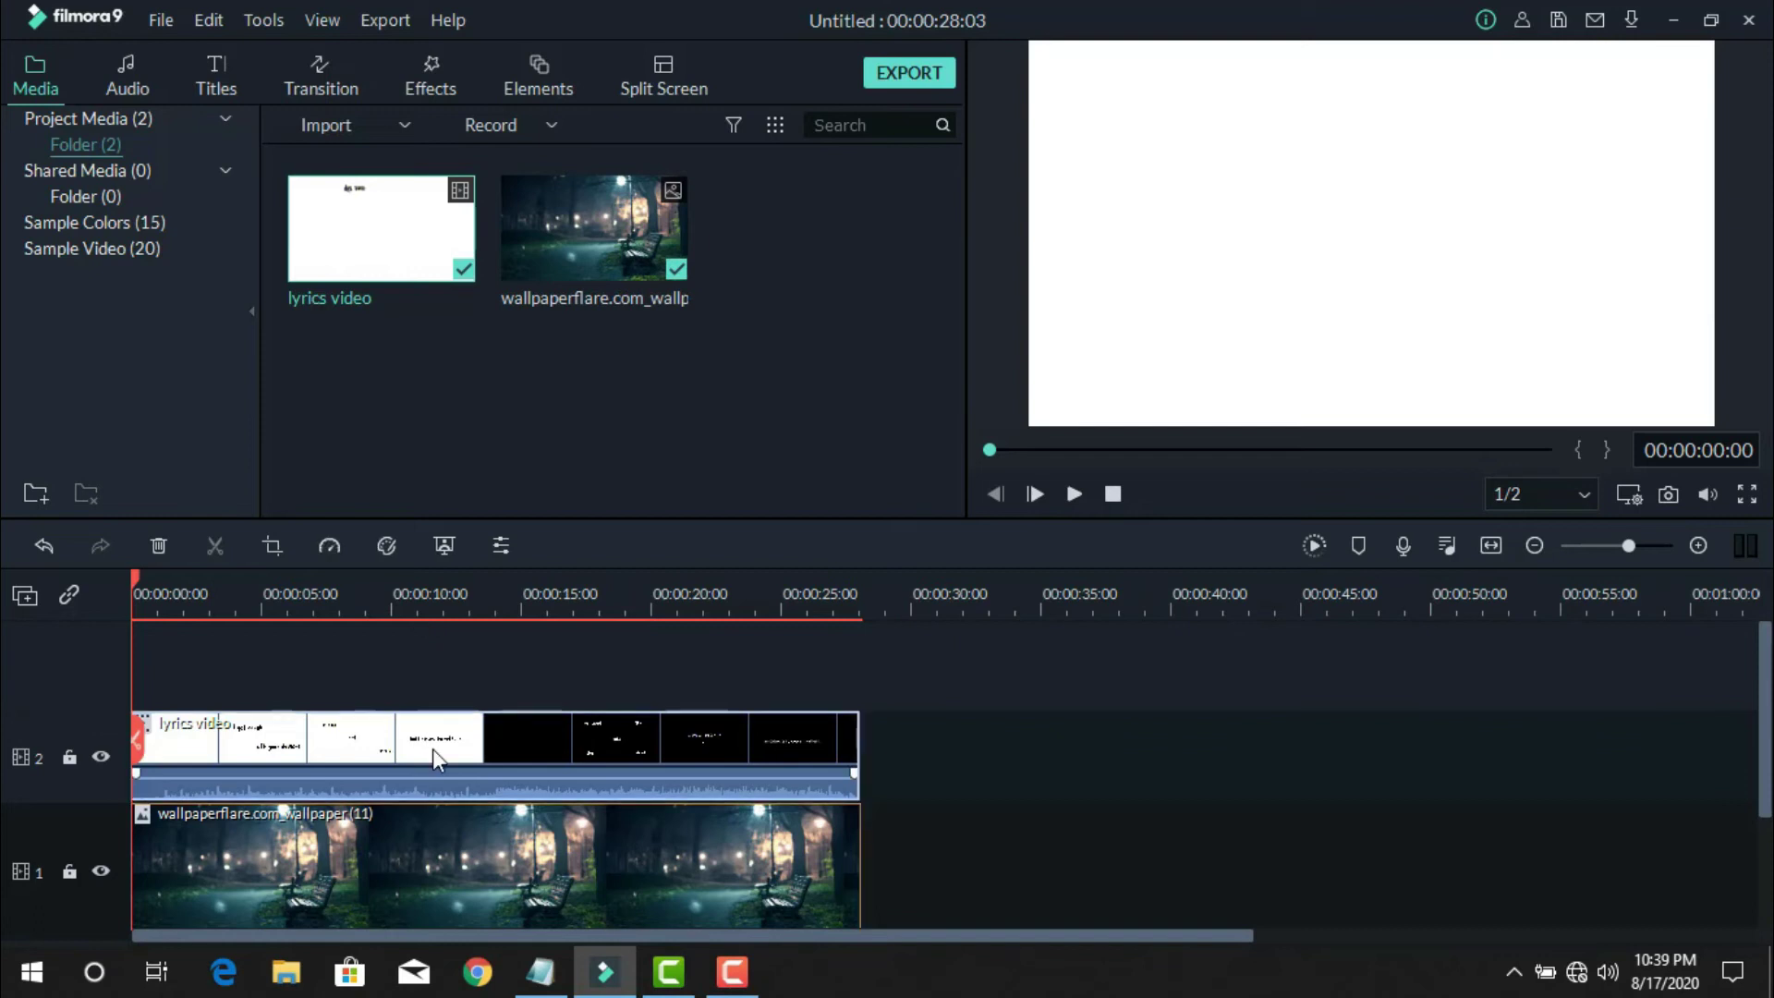
{"action": "double_click", "coordinate": [433, 748]}
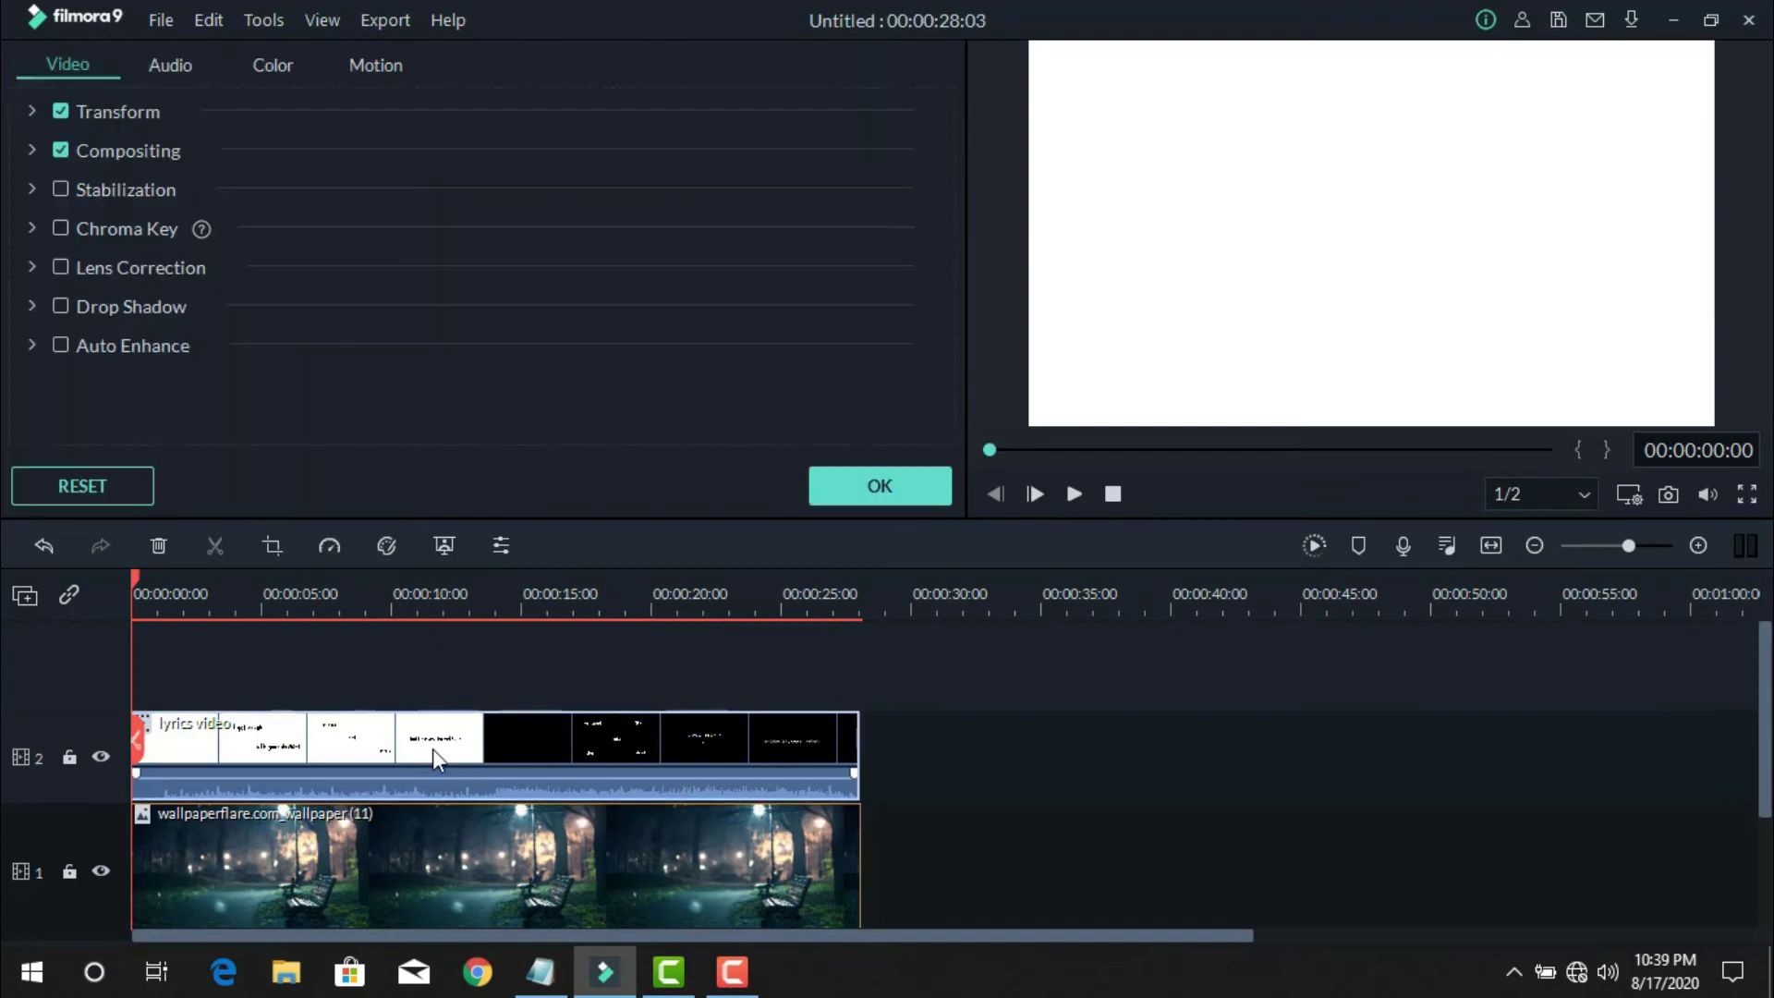
{"action": "left_click", "coordinate": [25, 152]}
{"action": "left_click", "coordinate": [358, 214]}
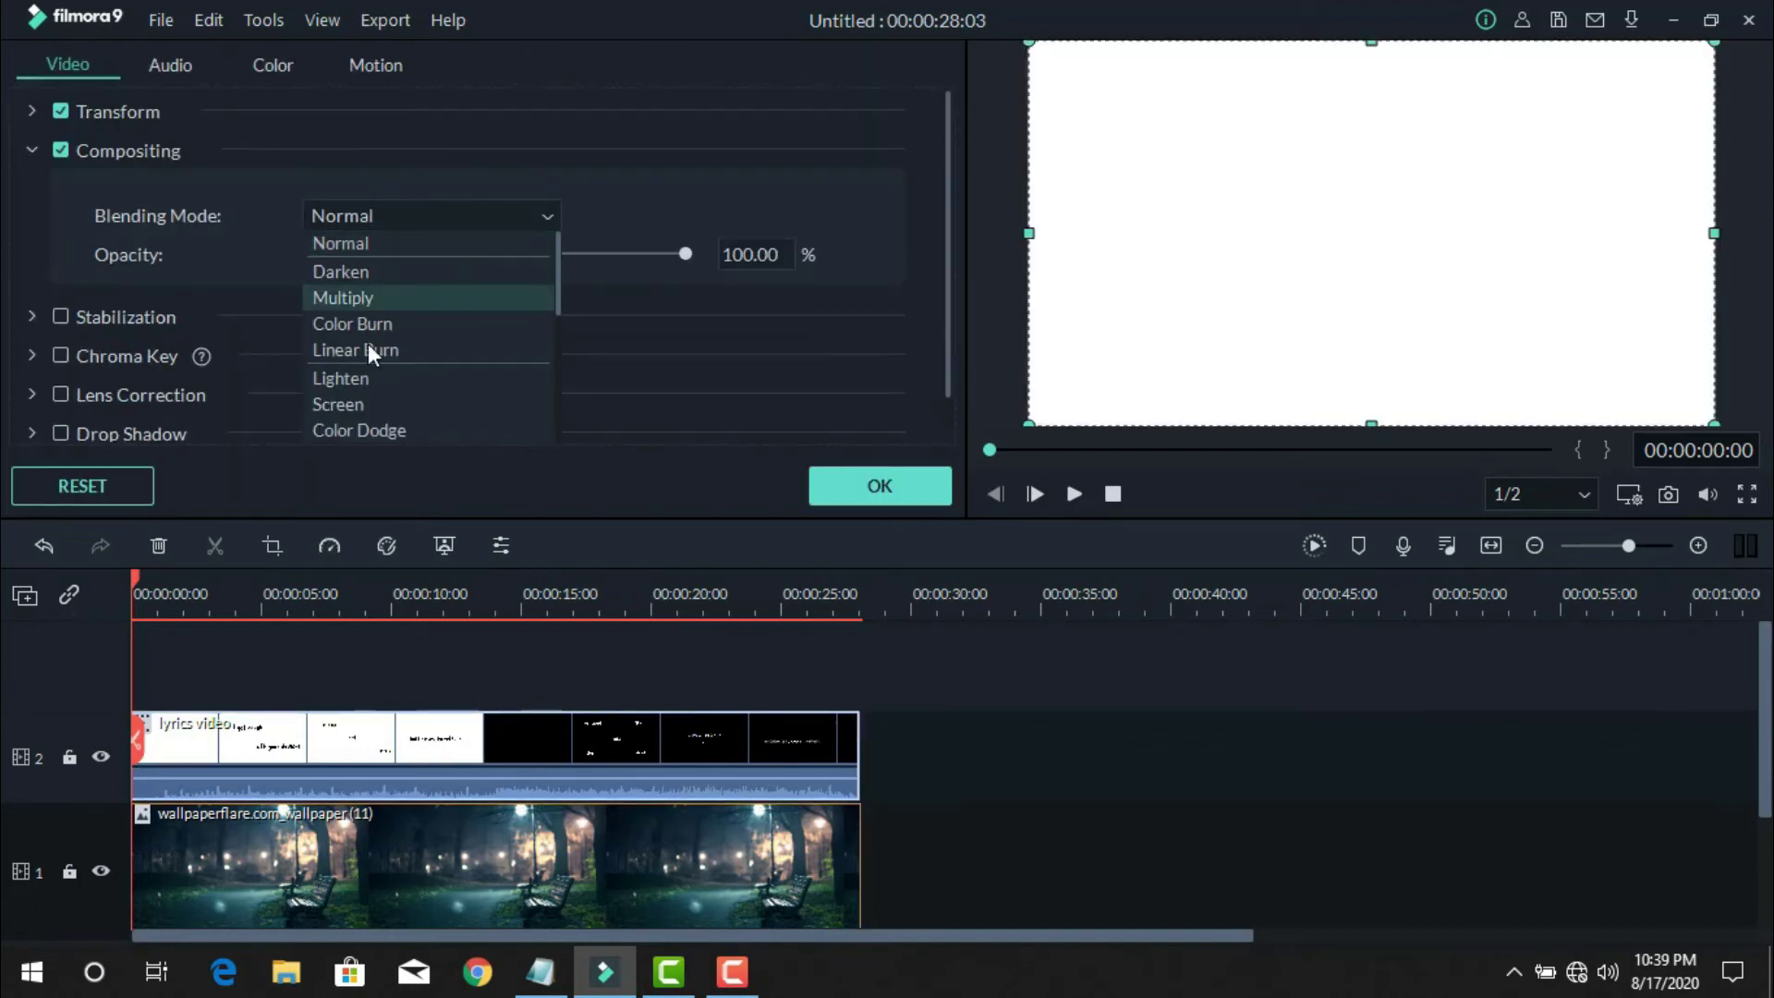
{"action": "left_click", "coordinate": [377, 406]}
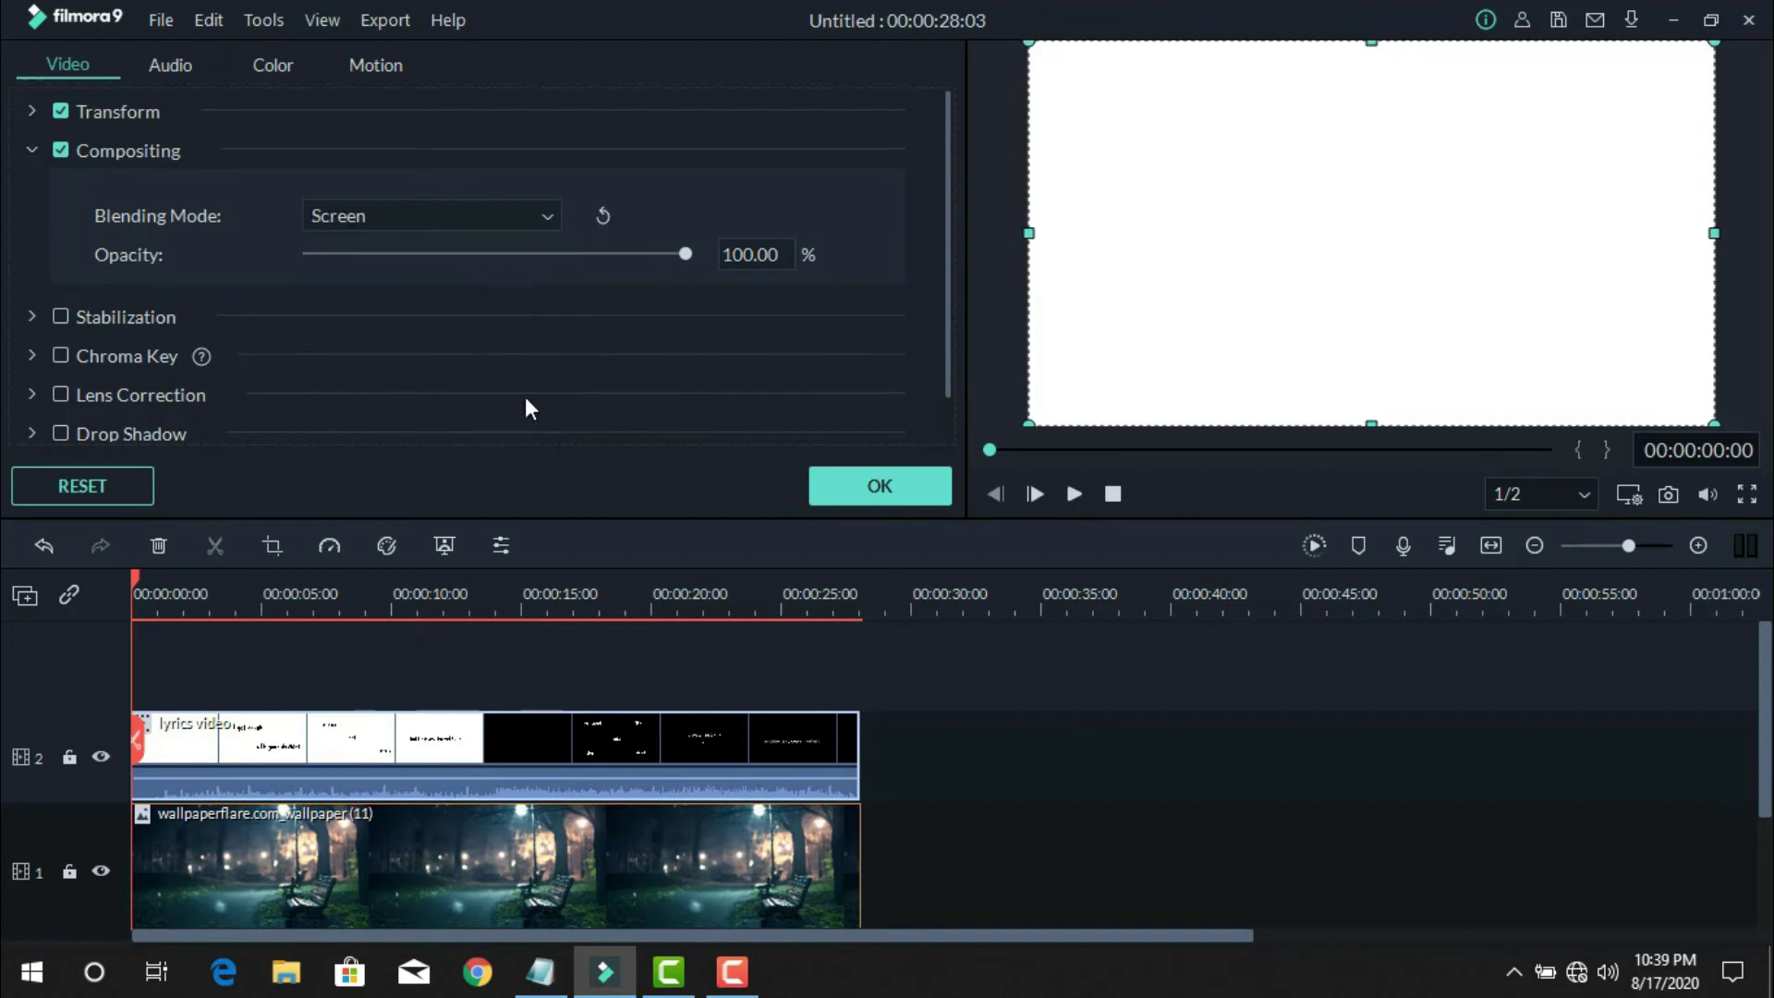
{"action": "left_click", "coordinate": [878, 490]}
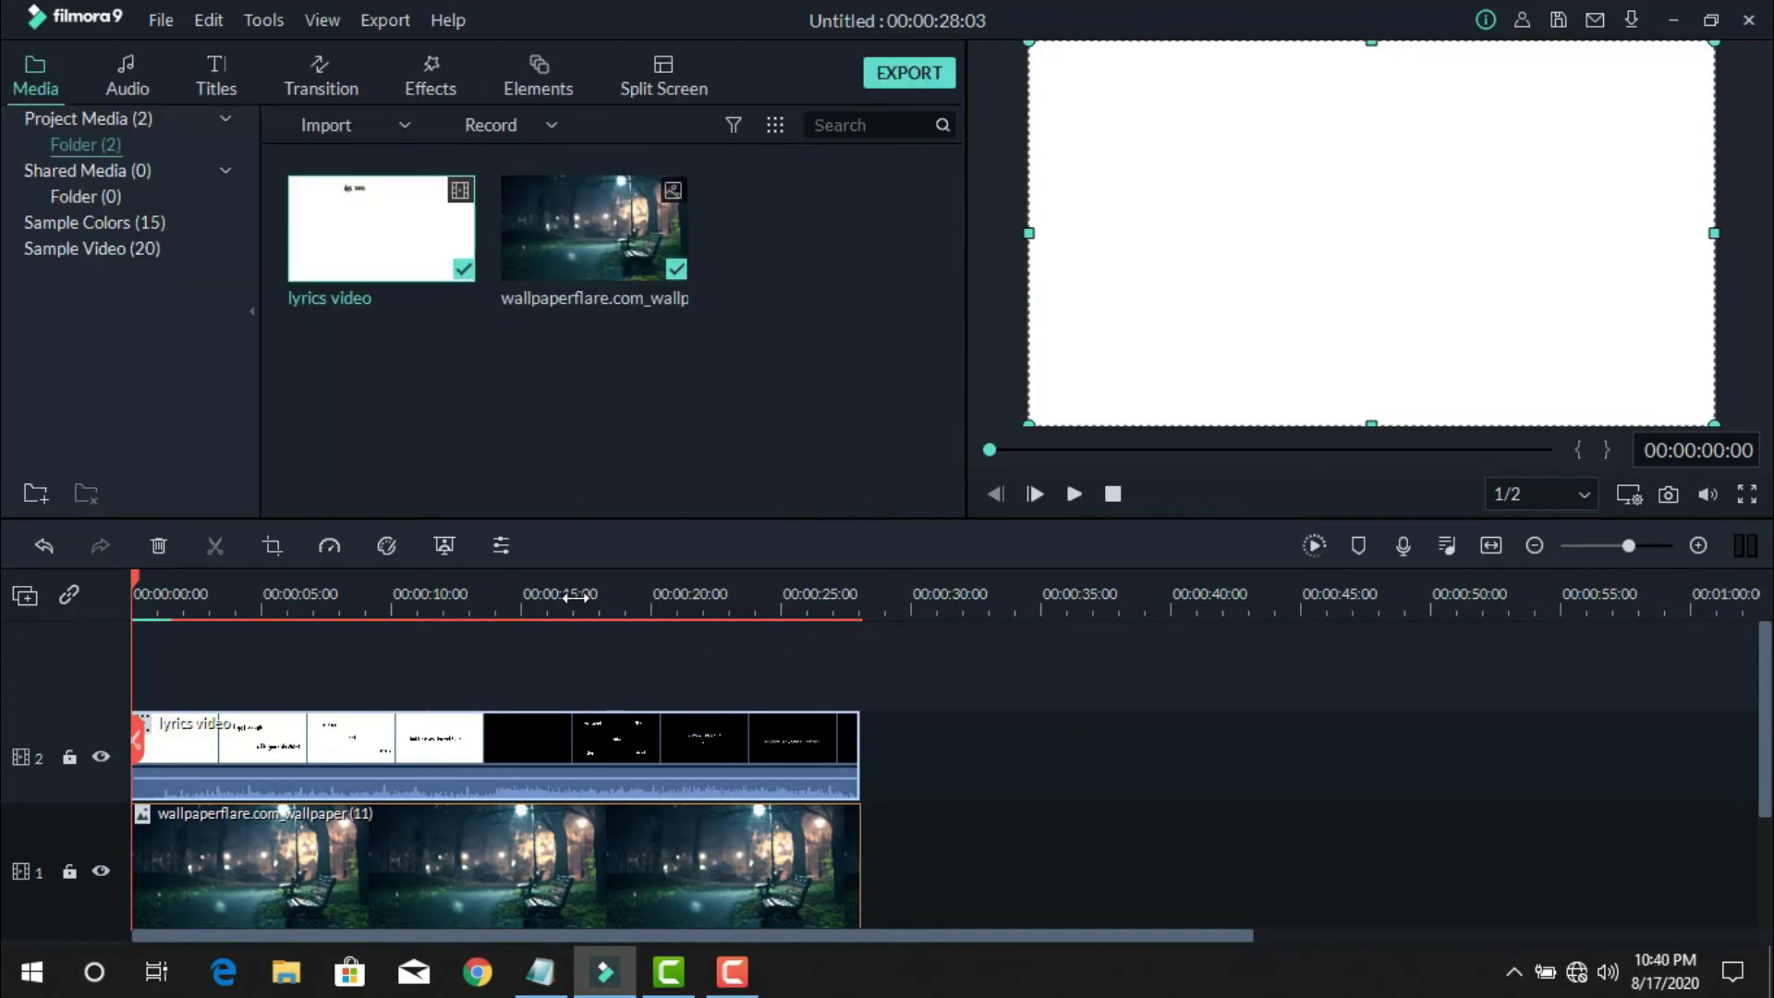
- Preview the composite at the "Night" lyric, at about 00:00:11:21 on the timeline
{"action": "left_click_drag", "start_coordinate": [603, 591], "coordinate": [1238, 496]}
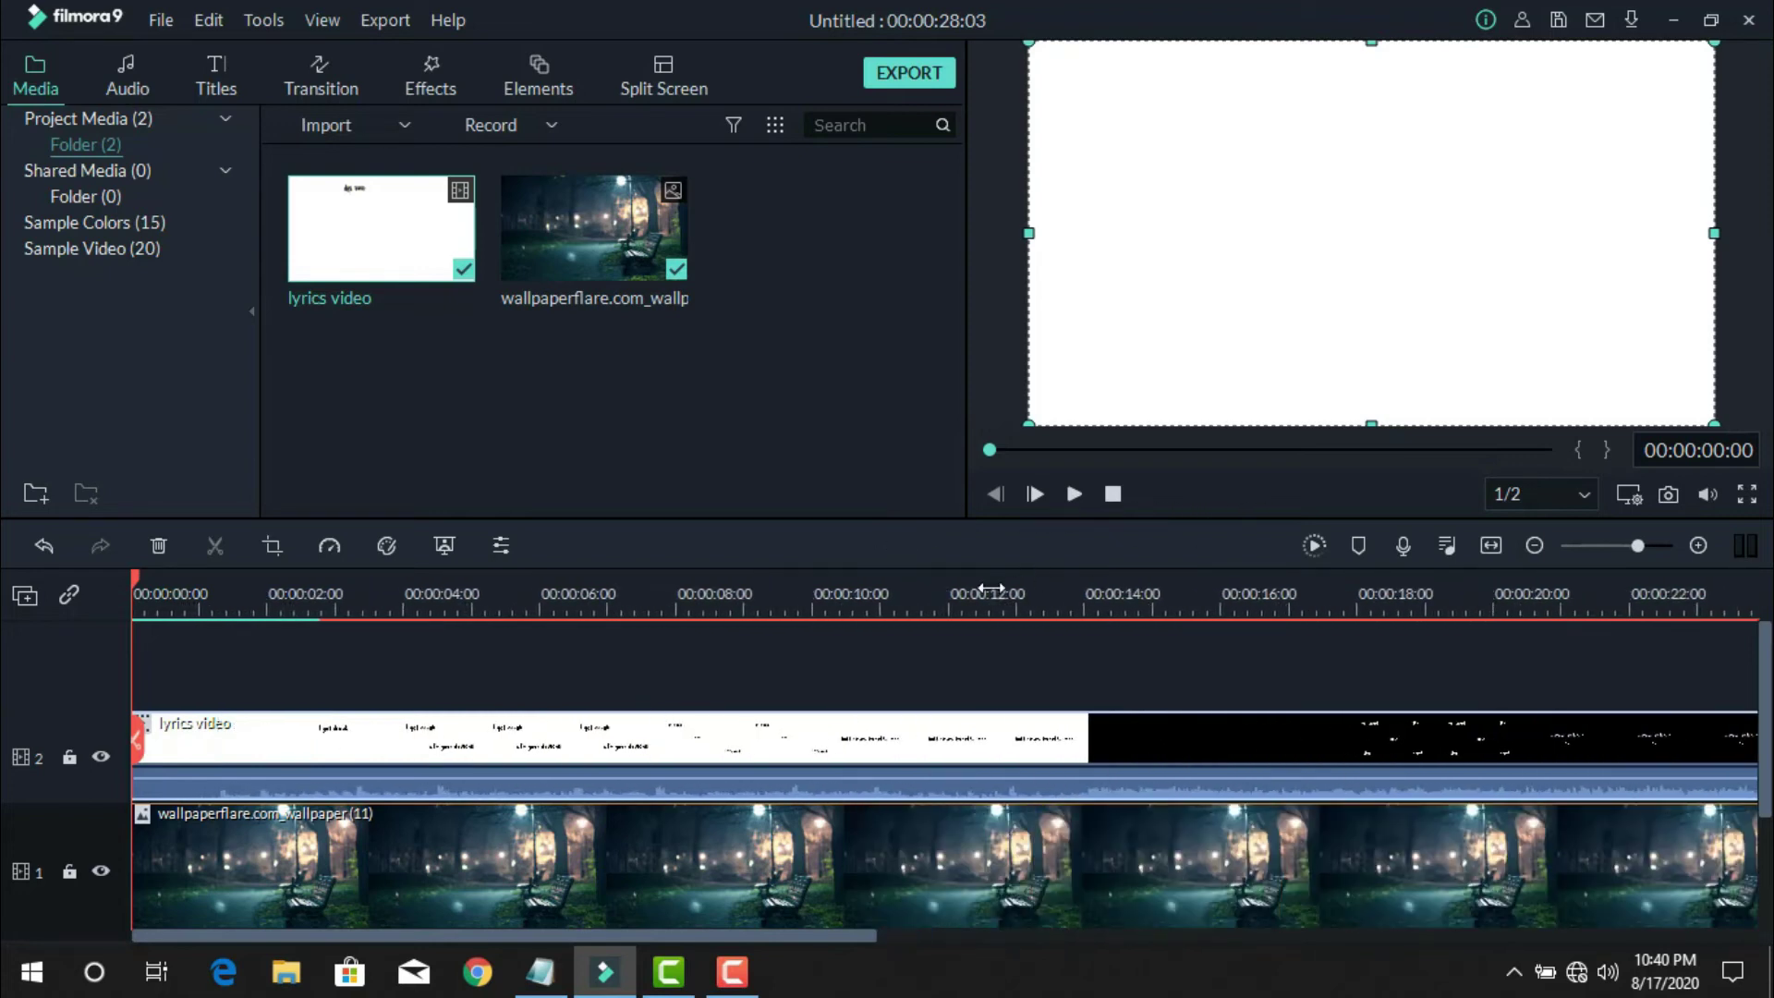
{"action": "left_click_drag", "start_coordinate": [990, 589], "coordinate": [1142, 591]}
{"action": "key", "text": "Delete"}
{"action": "left_click_drag", "start_coordinate": [745, 944], "coordinate": [884, 939]}
{"action": "key", "text": "ctrl+z"}
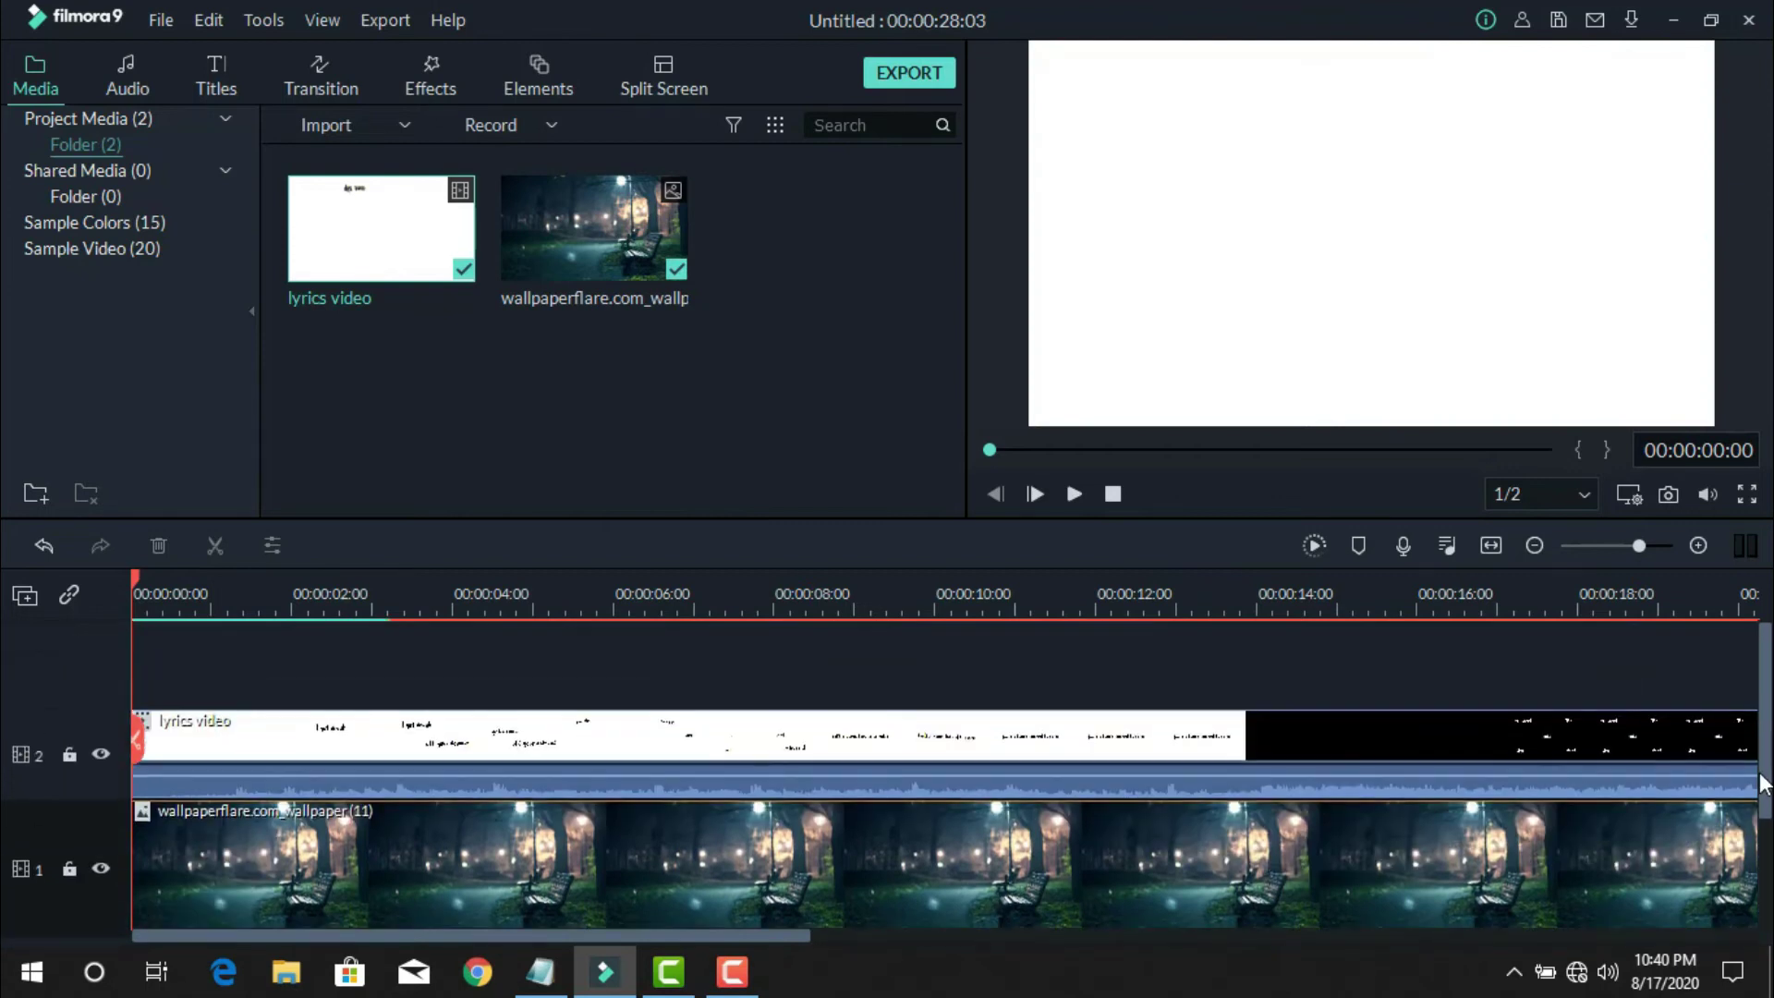
{"action": "left_click_drag", "start_coordinate": [737, 940], "coordinate": [968, 941]}
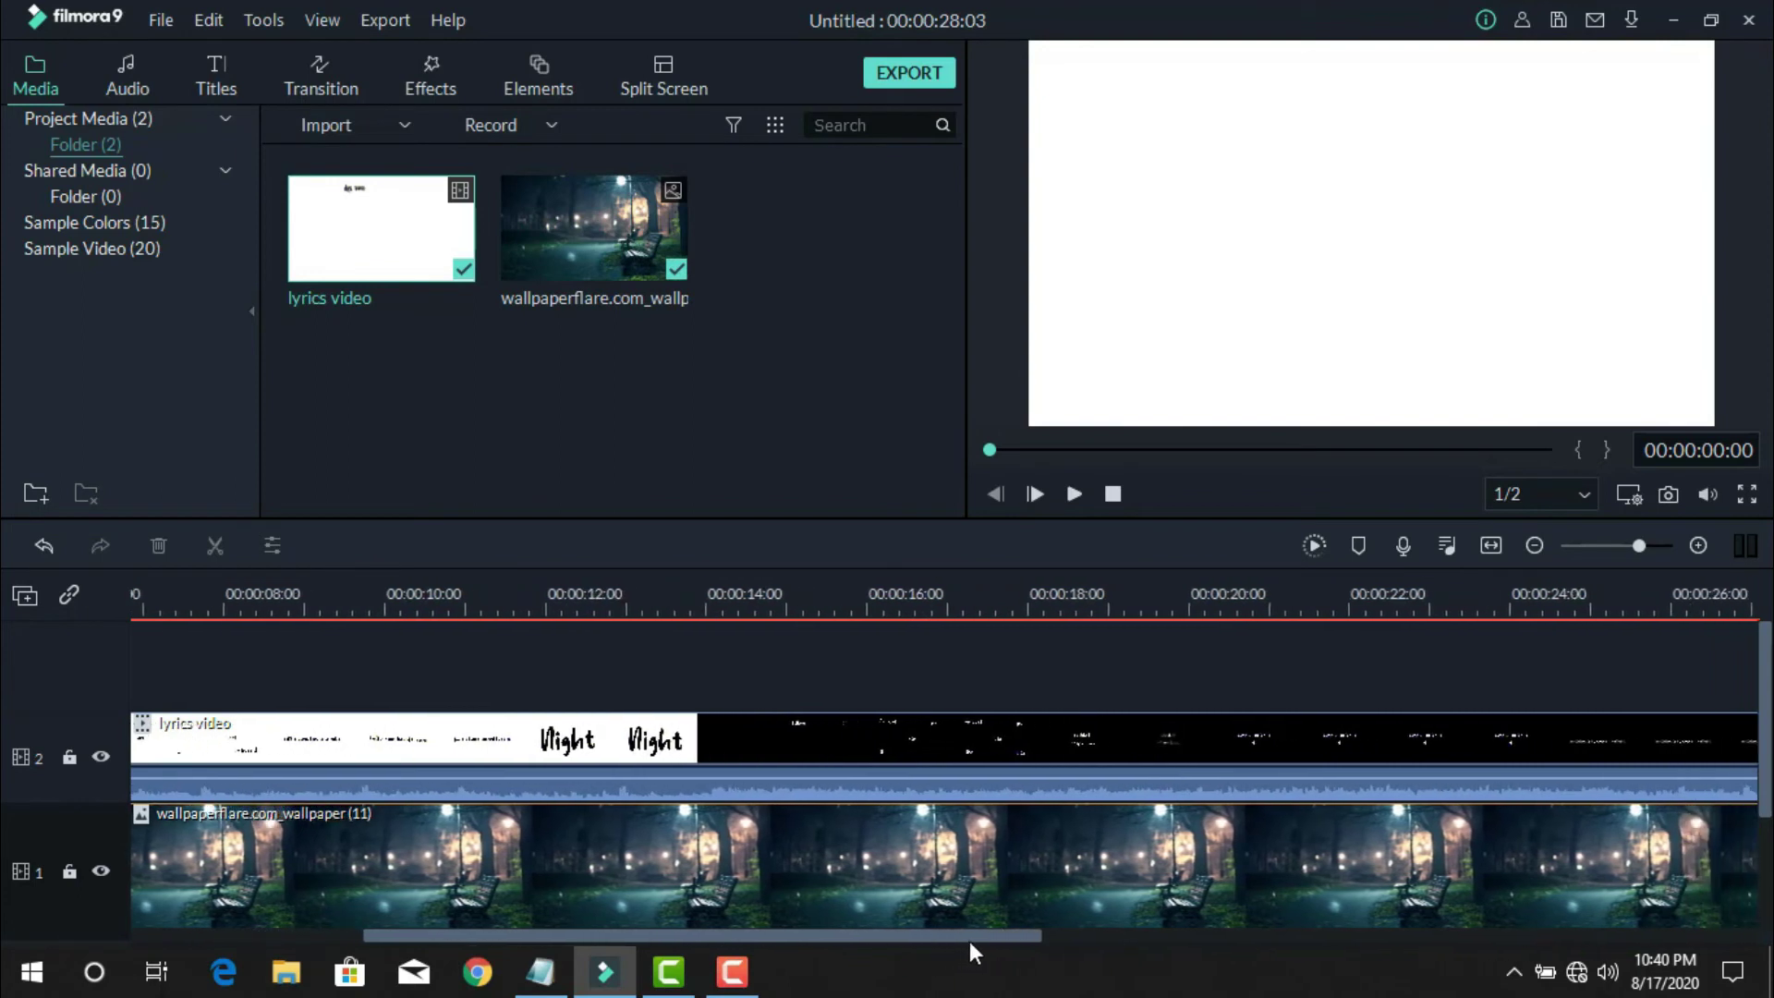
{"action": "left_click", "coordinate": [533, 596]}
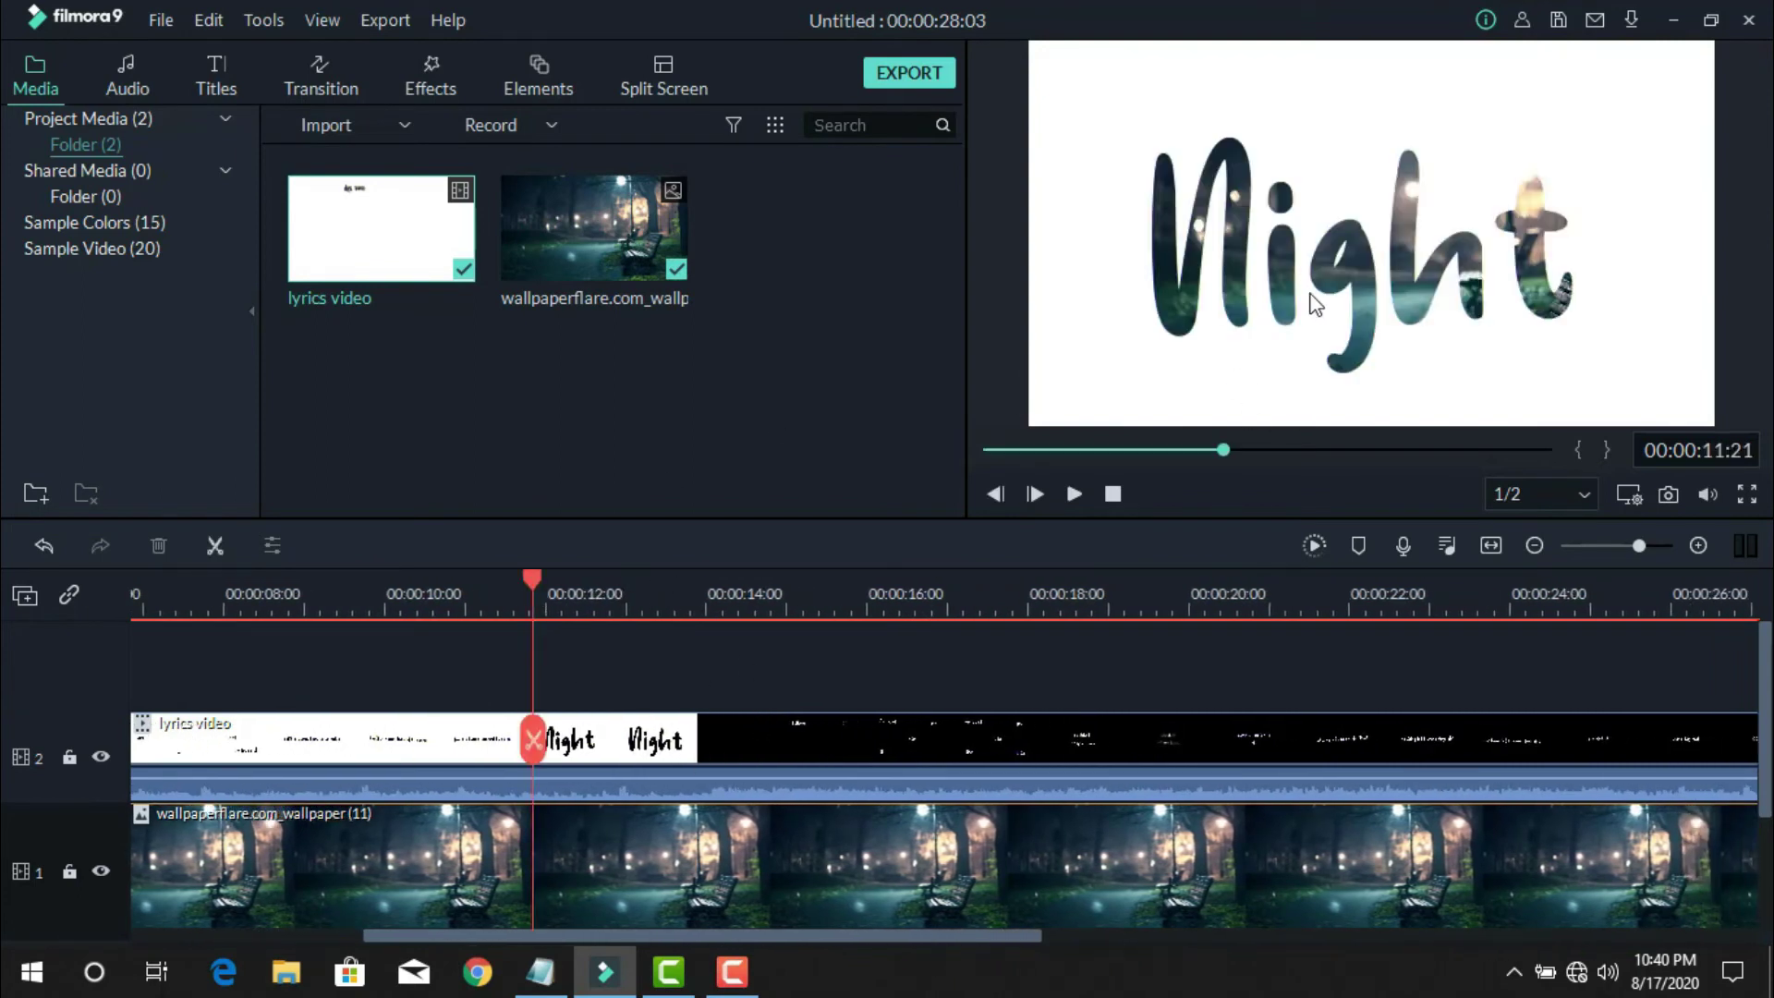
- Split the lyrics video and wallpaper clips at 00:00:11:17, where the word "Night" is fully revealed
{"action": "left_click_drag", "start_coordinate": [712, 606], "coordinate": [918, 599]}
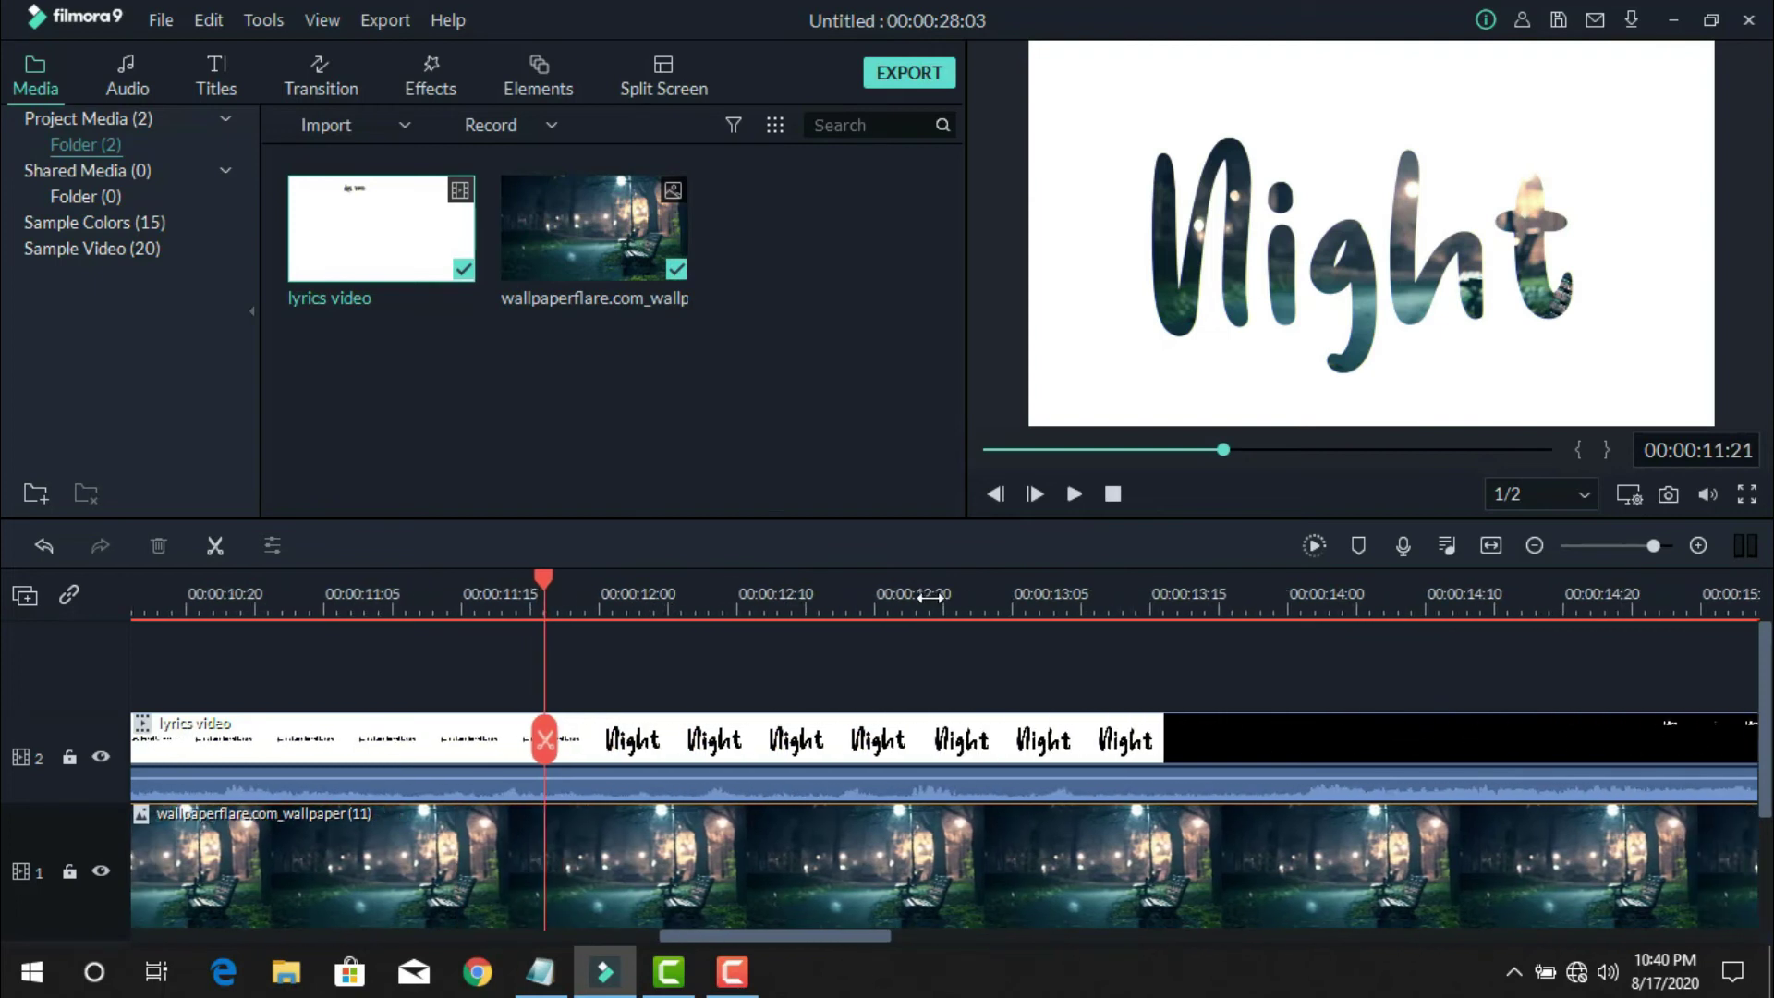
{"action": "left_click", "coordinate": [596, 596]}
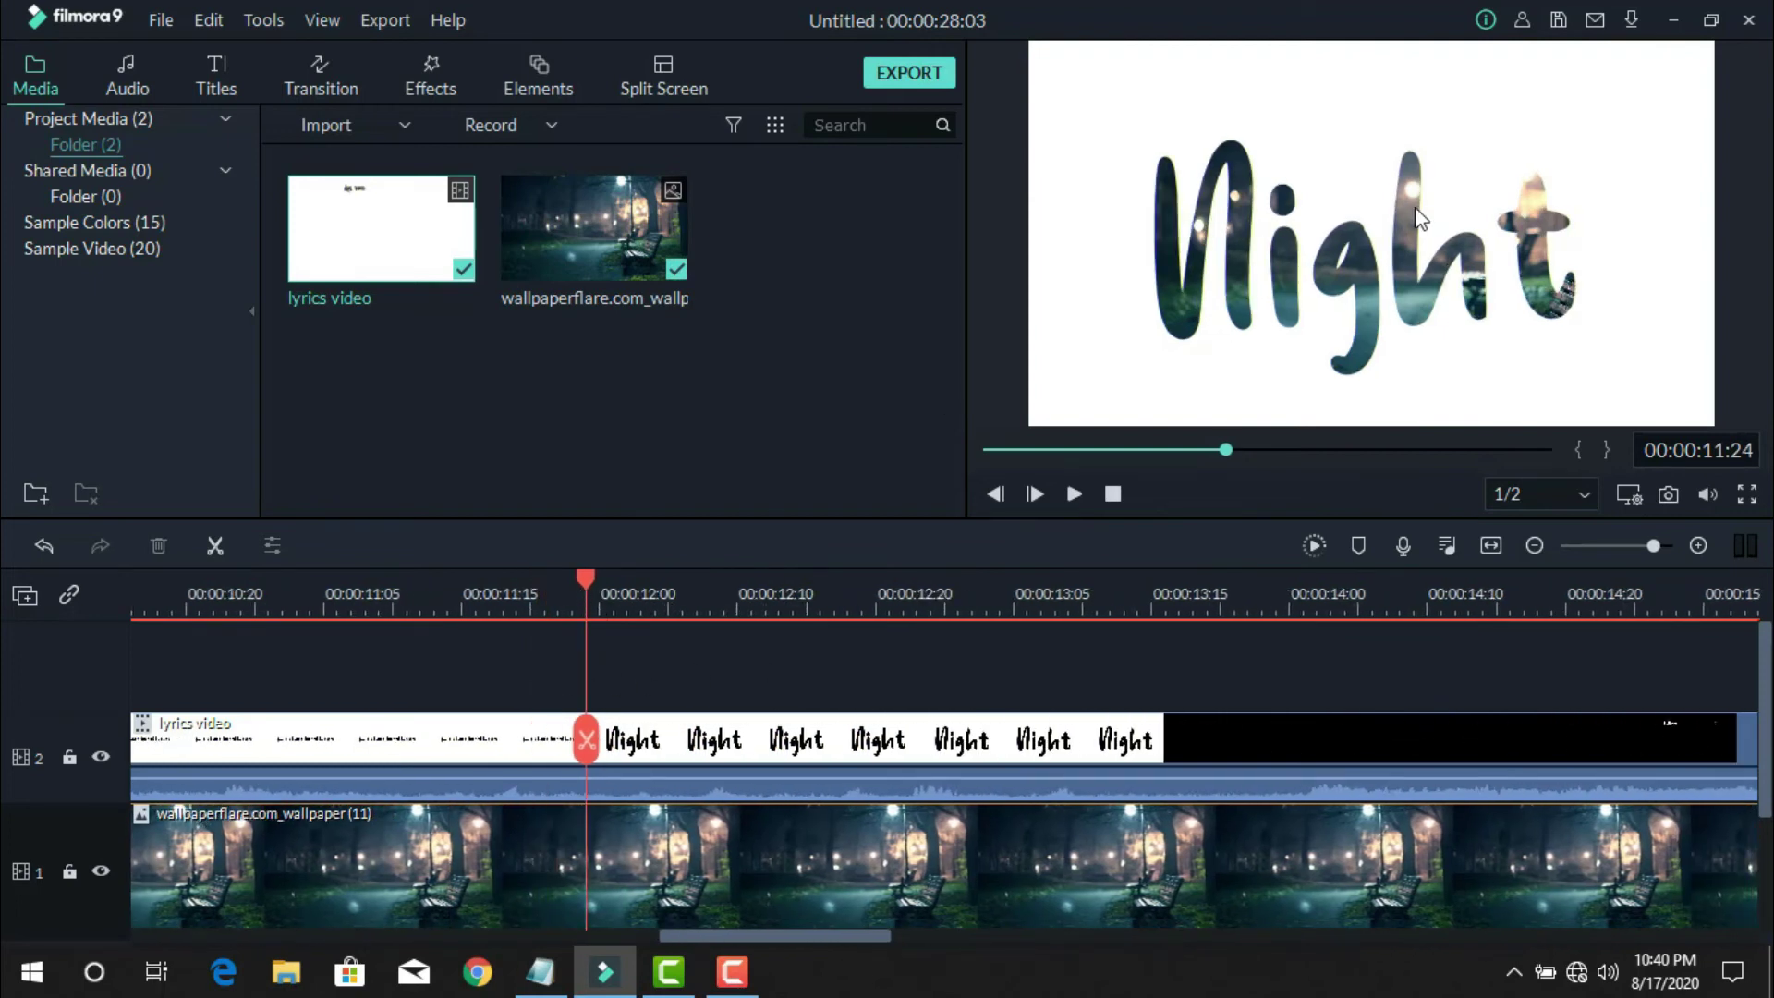
{"action": "left_click", "coordinate": [434, 596]}
{"action": "left_click", "coordinate": [462, 592]}
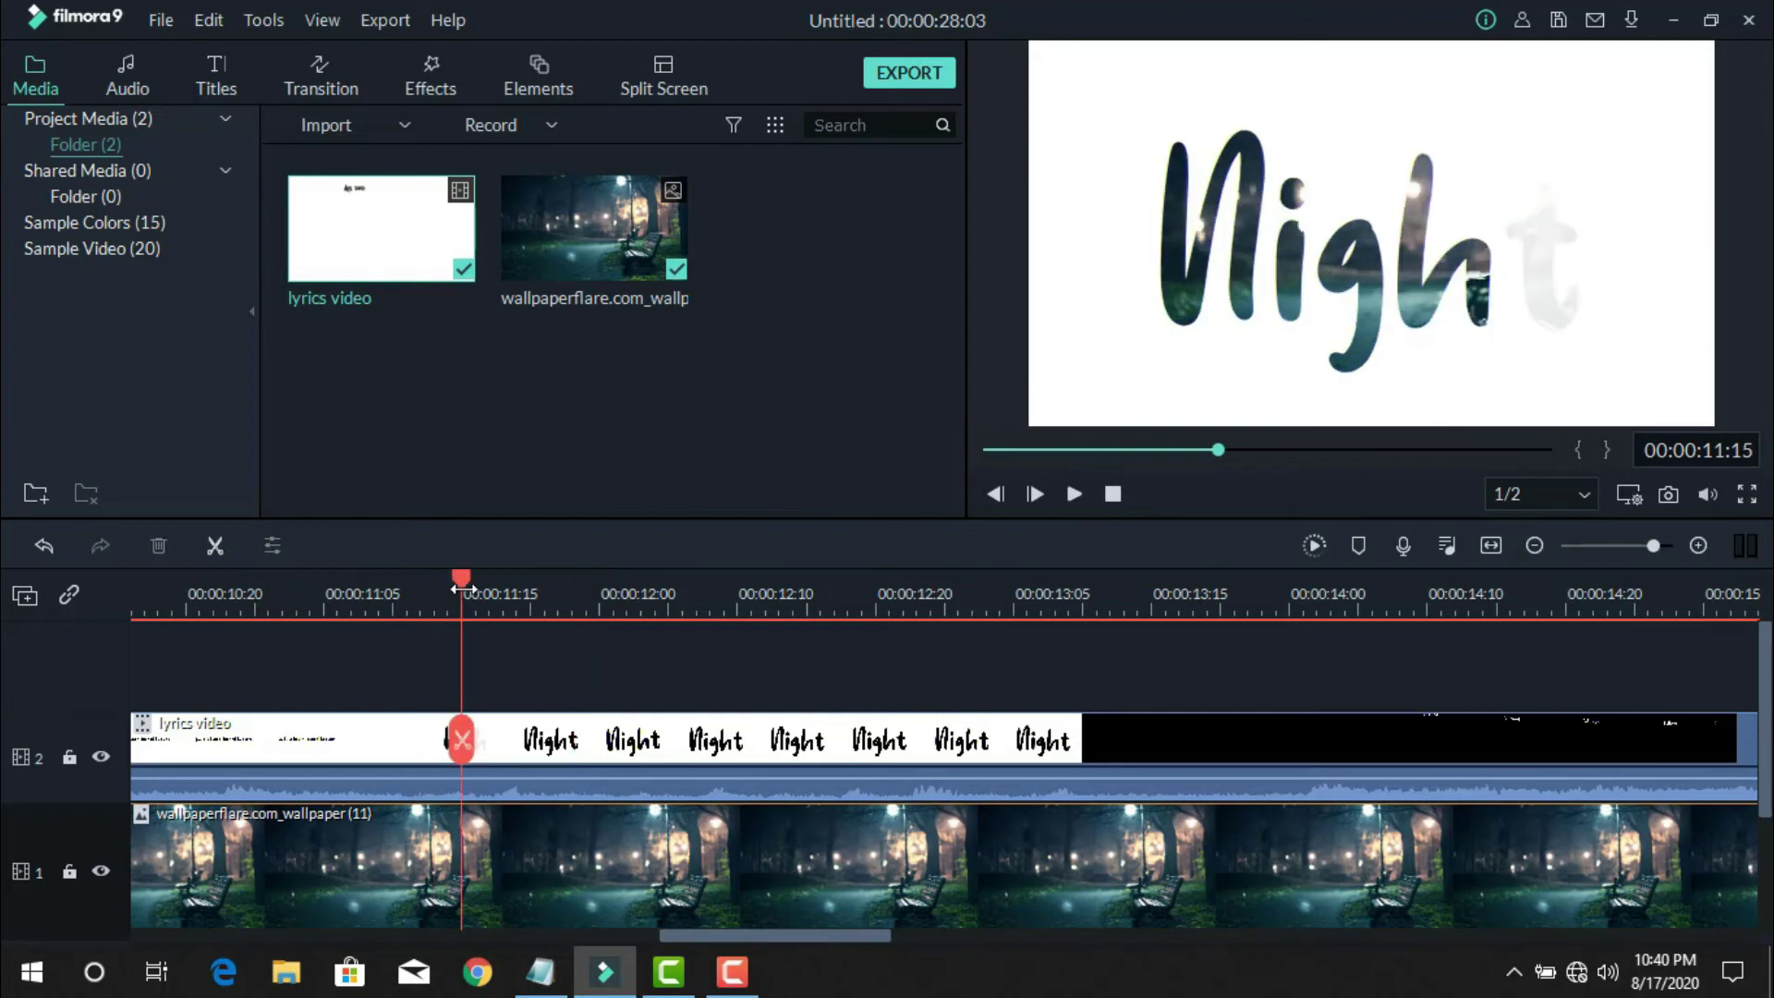
{"action": "left_click", "coordinate": [495, 595]}
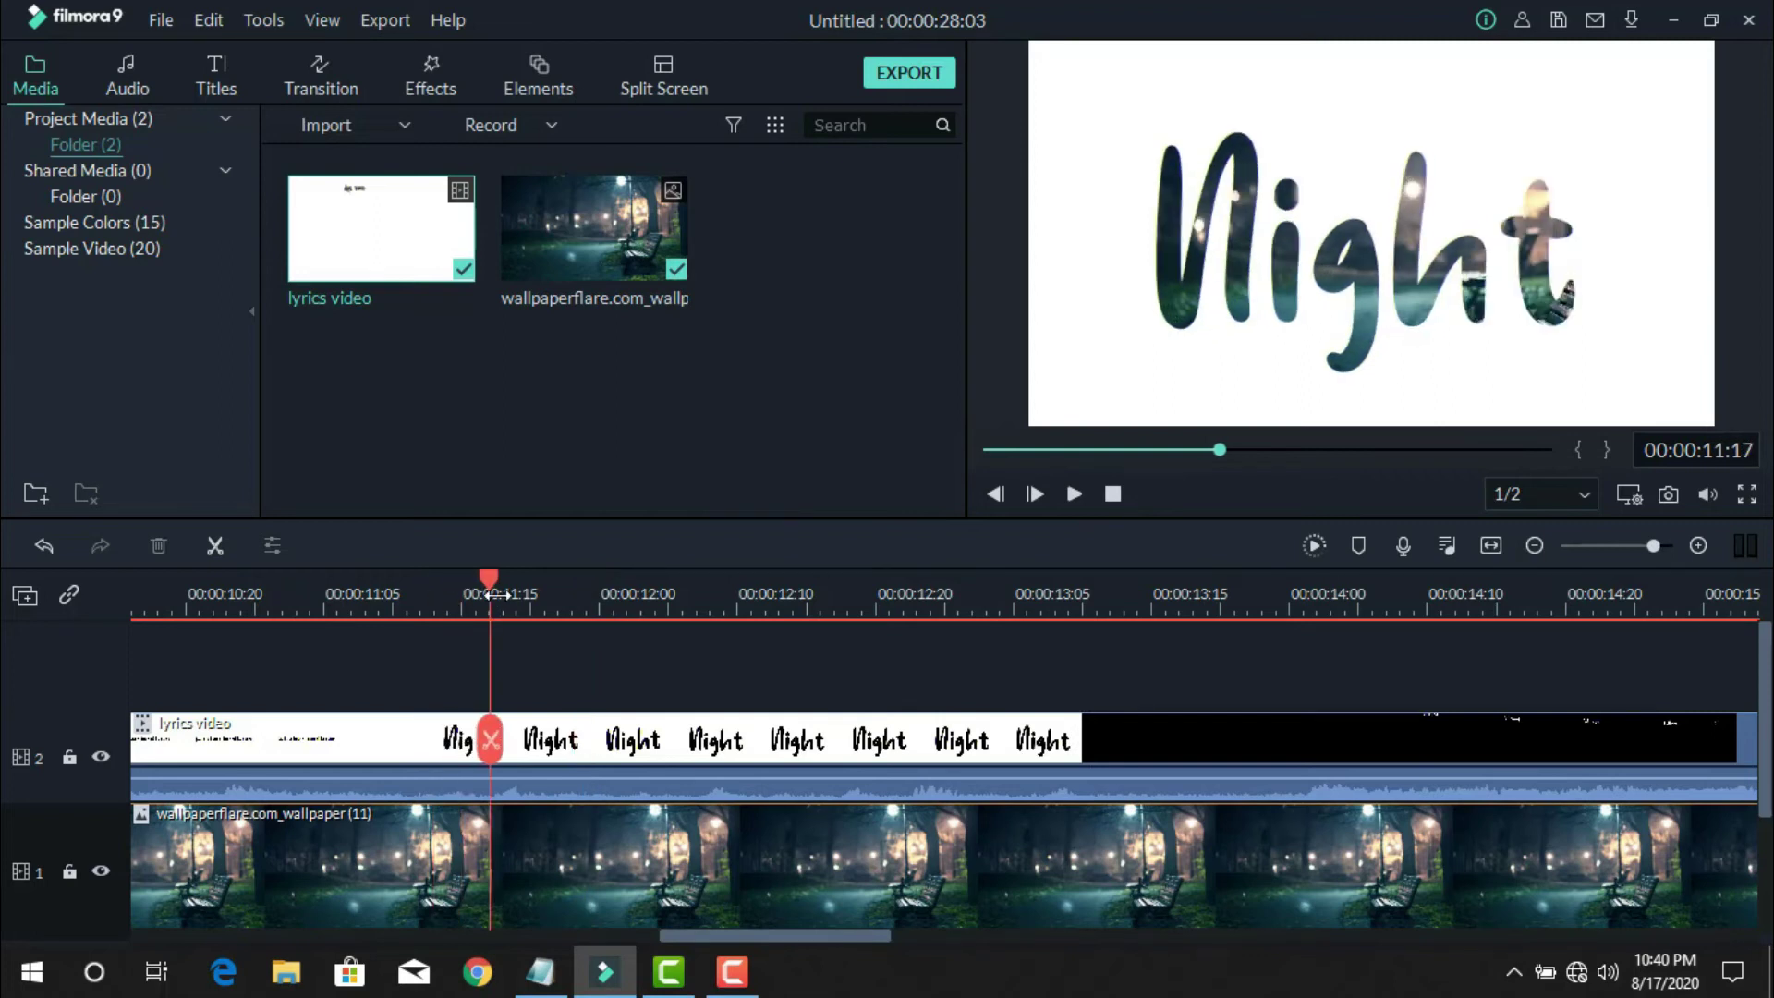
{"action": "left_click", "coordinate": [214, 548]}
- Split the lyrics video and wallpaper clips at 00:00:13:09, at the end of the "Night" lyric
{"action": "left_click", "coordinate": [1114, 605]}
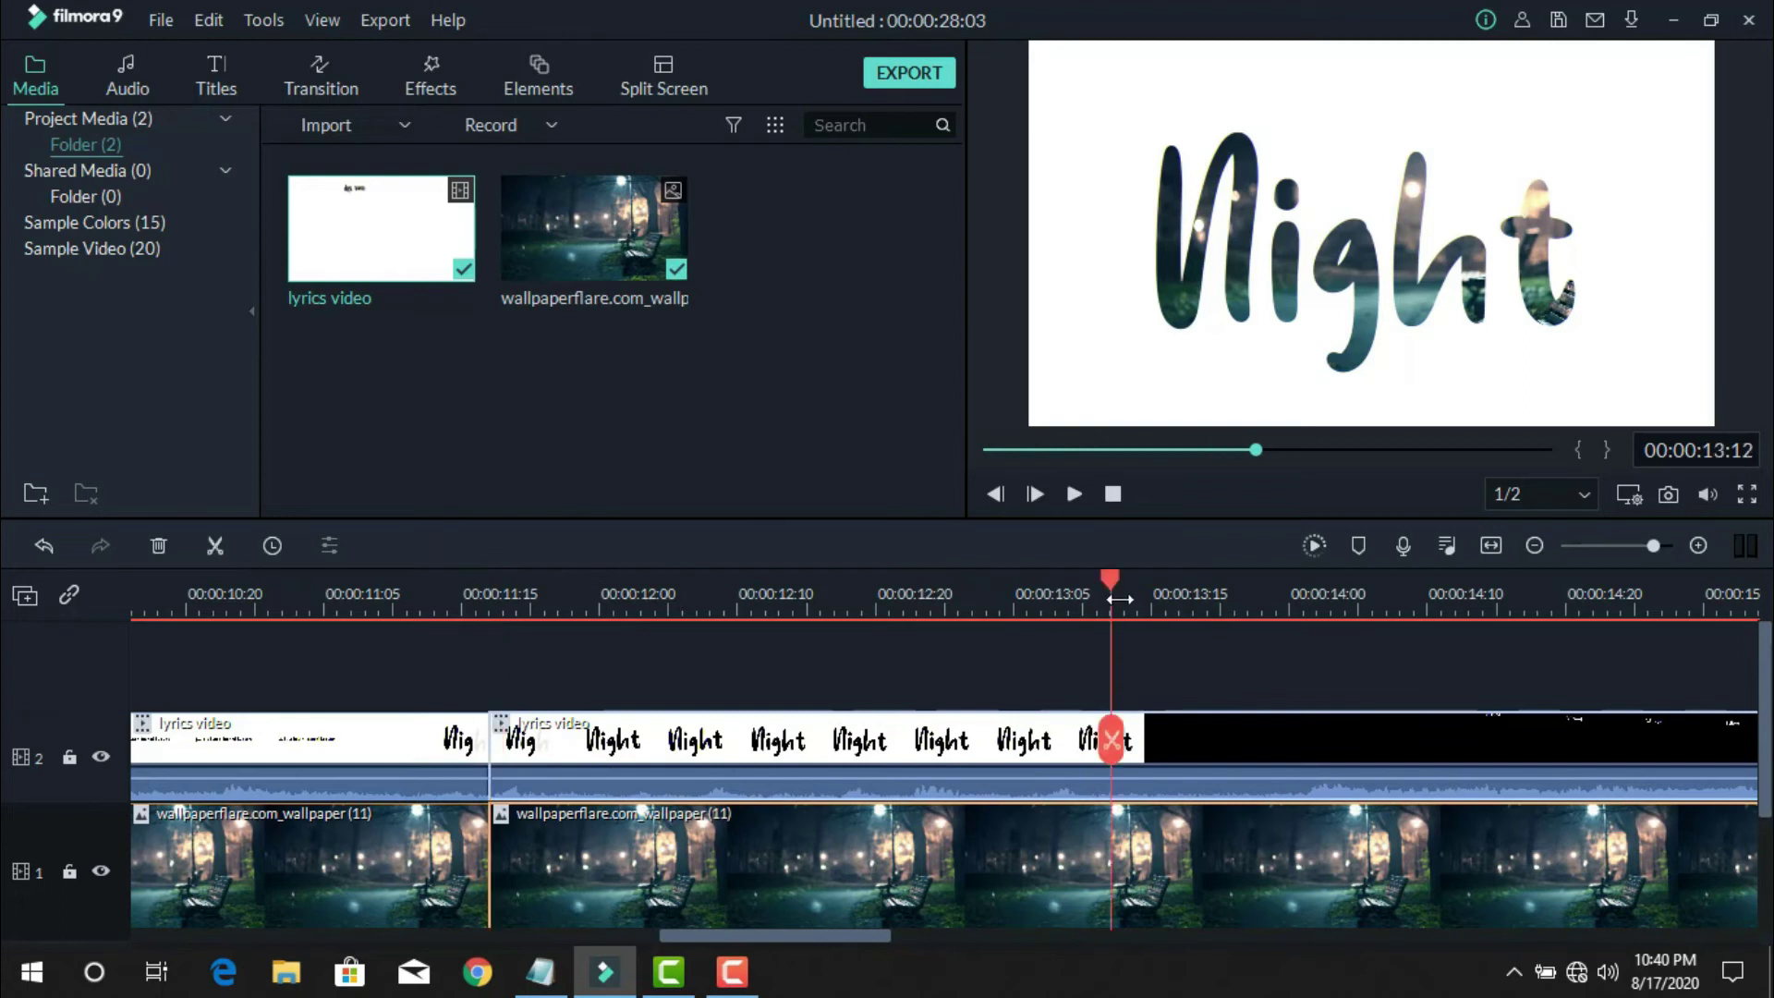
{"action": "key", "text": "Left"}
{"action": "key", "text": "Left"}
{"action": "key", "text": "Left"}
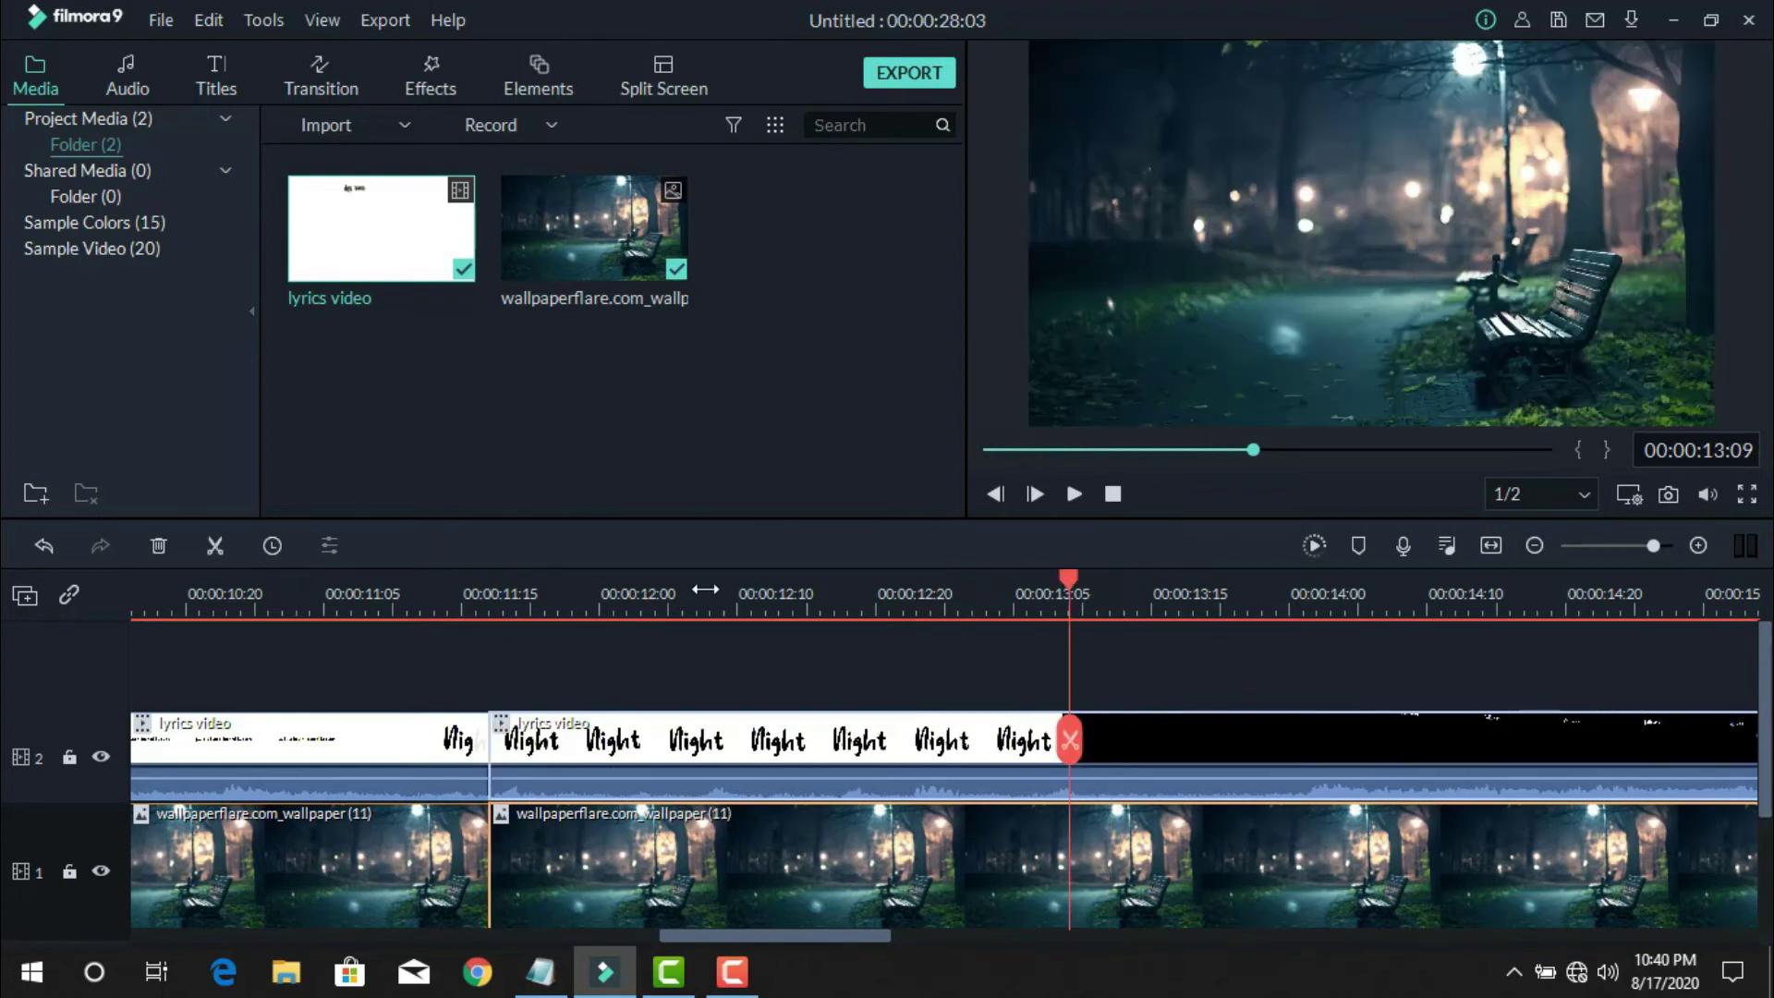
{"action": "left_click", "coordinate": [218, 552]}
- Apply a Pan & Zoom to the "Night" clip with a 142 x 80 end frame inside the letter g
{"action": "double_click", "coordinate": [784, 753]}
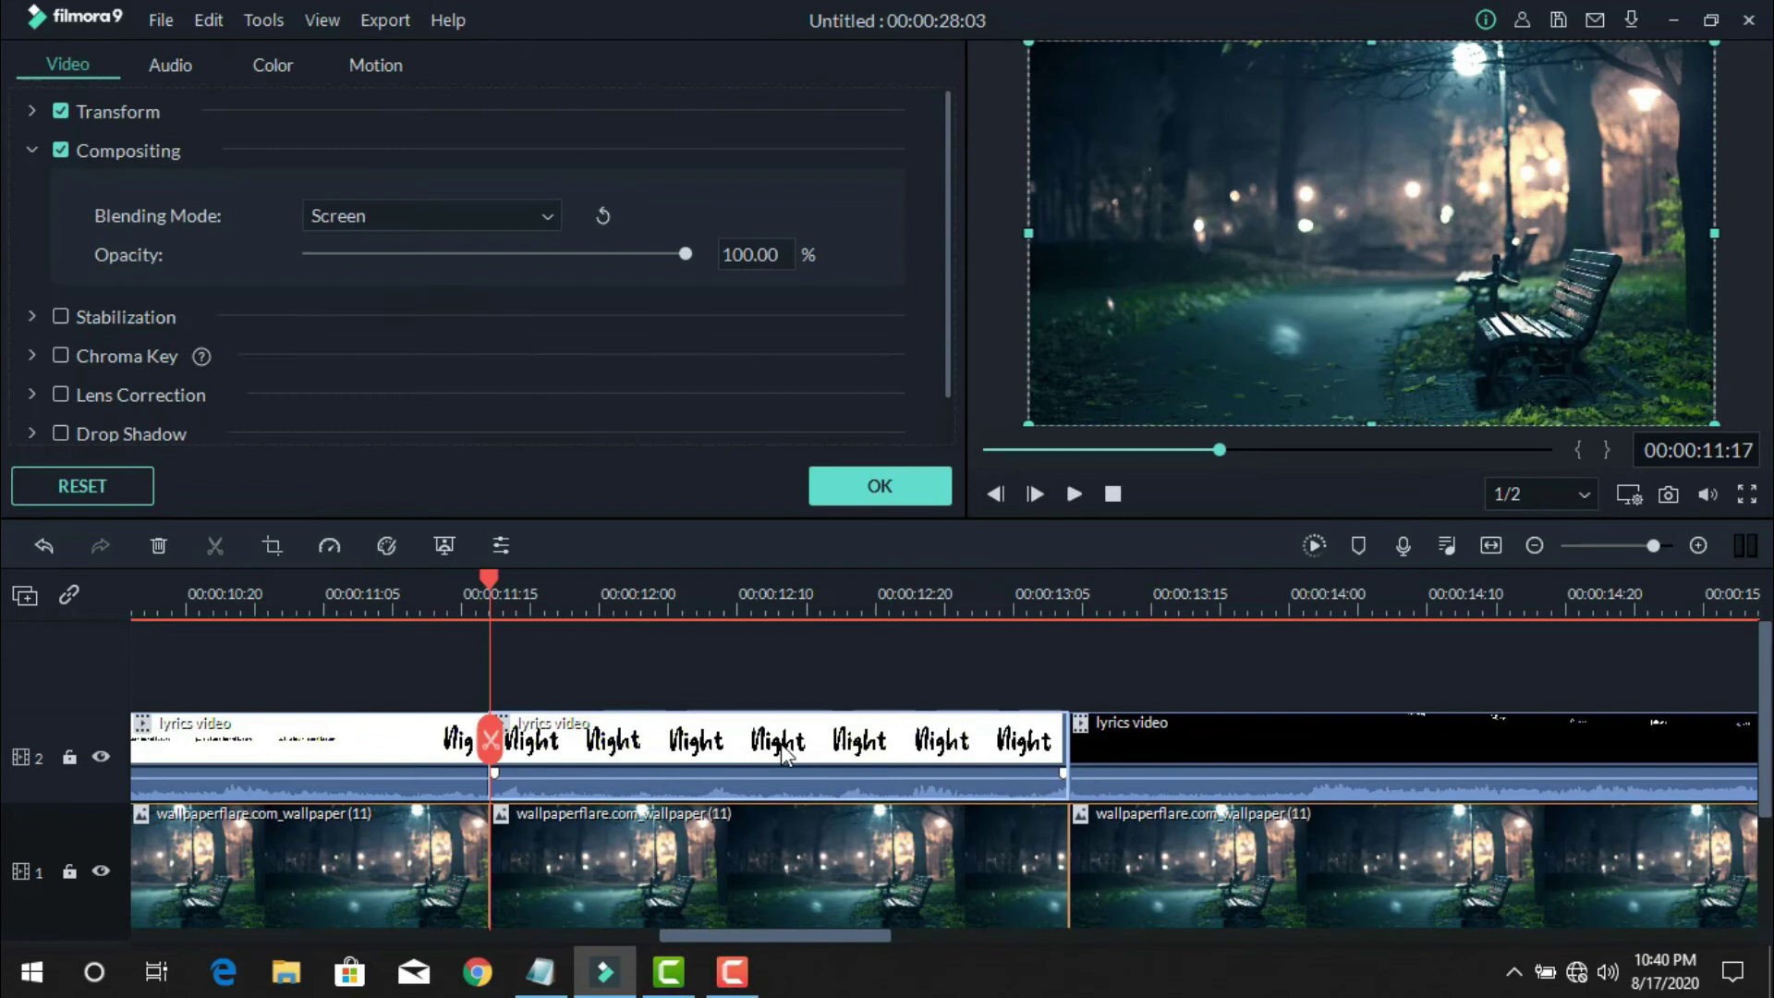
{"action": "right_click", "coordinate": [784, 753]}
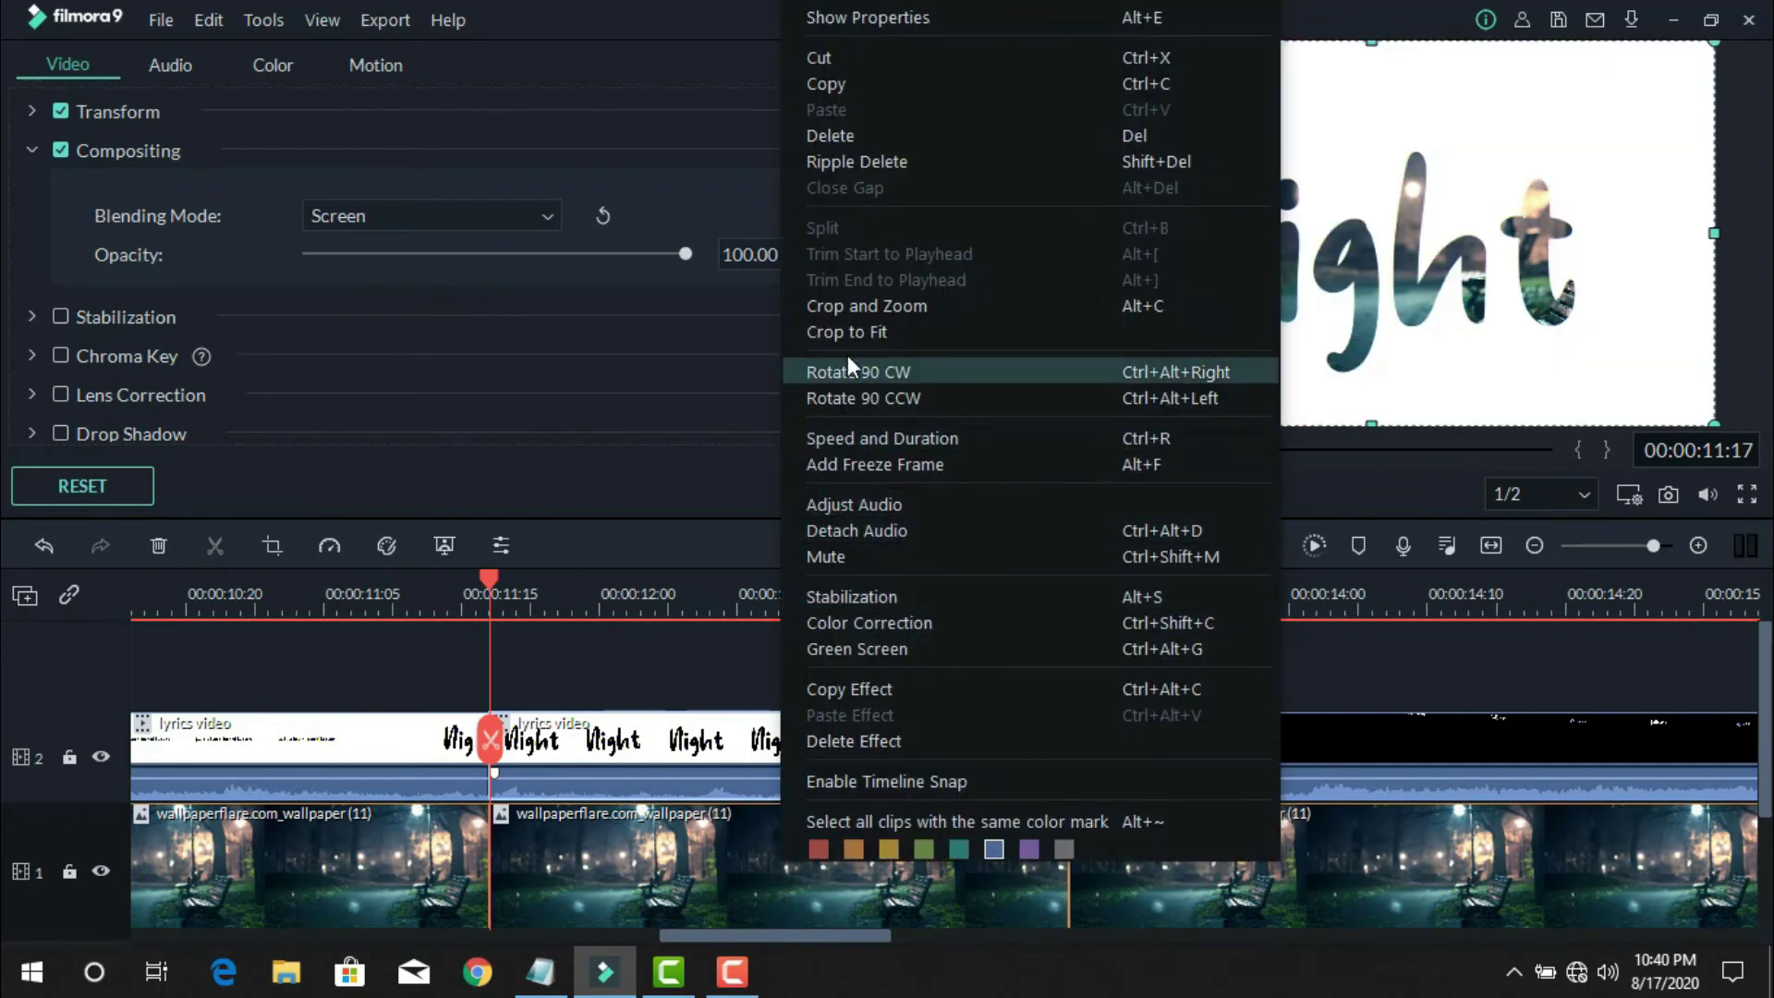
{"action": "left_click", "coordinate": [852, 314]}
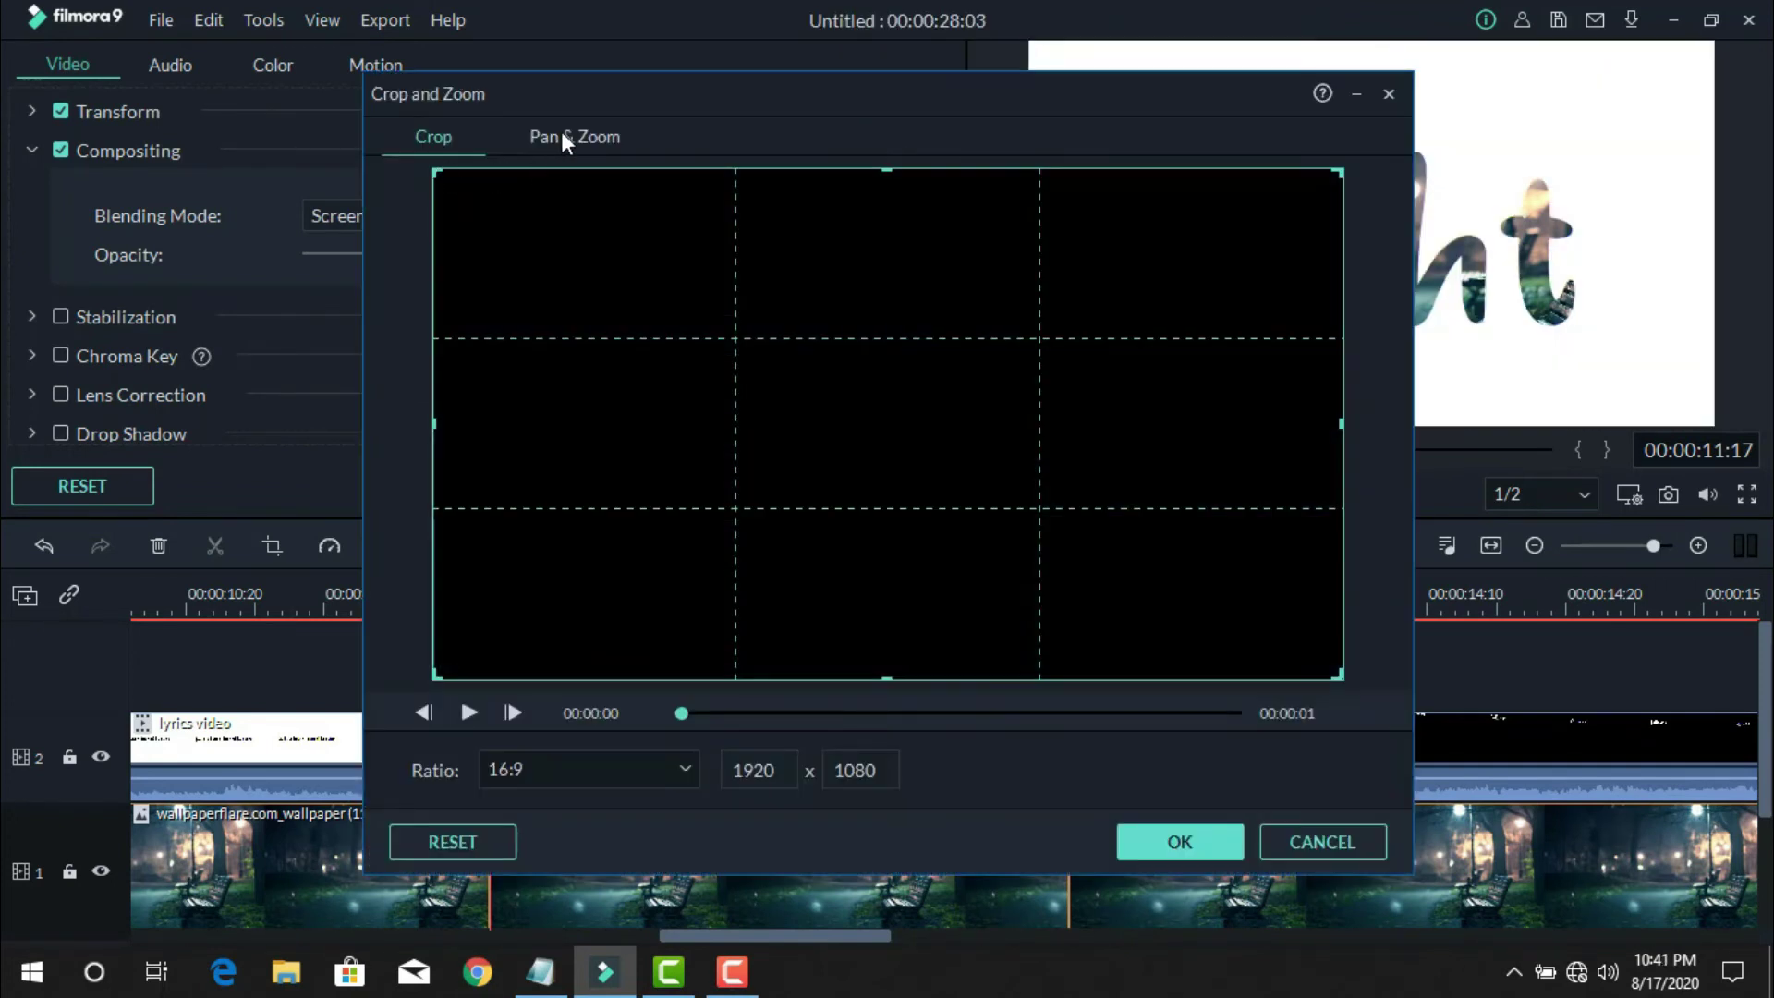
{"action": "left_click", "coordinate": [568, 136]}
{"action": "left_click", "coordinate": [693, 482]}
{"action": "left_click_drag", "start_coordinate": [661, 547], "coordinate": [892, 514]}
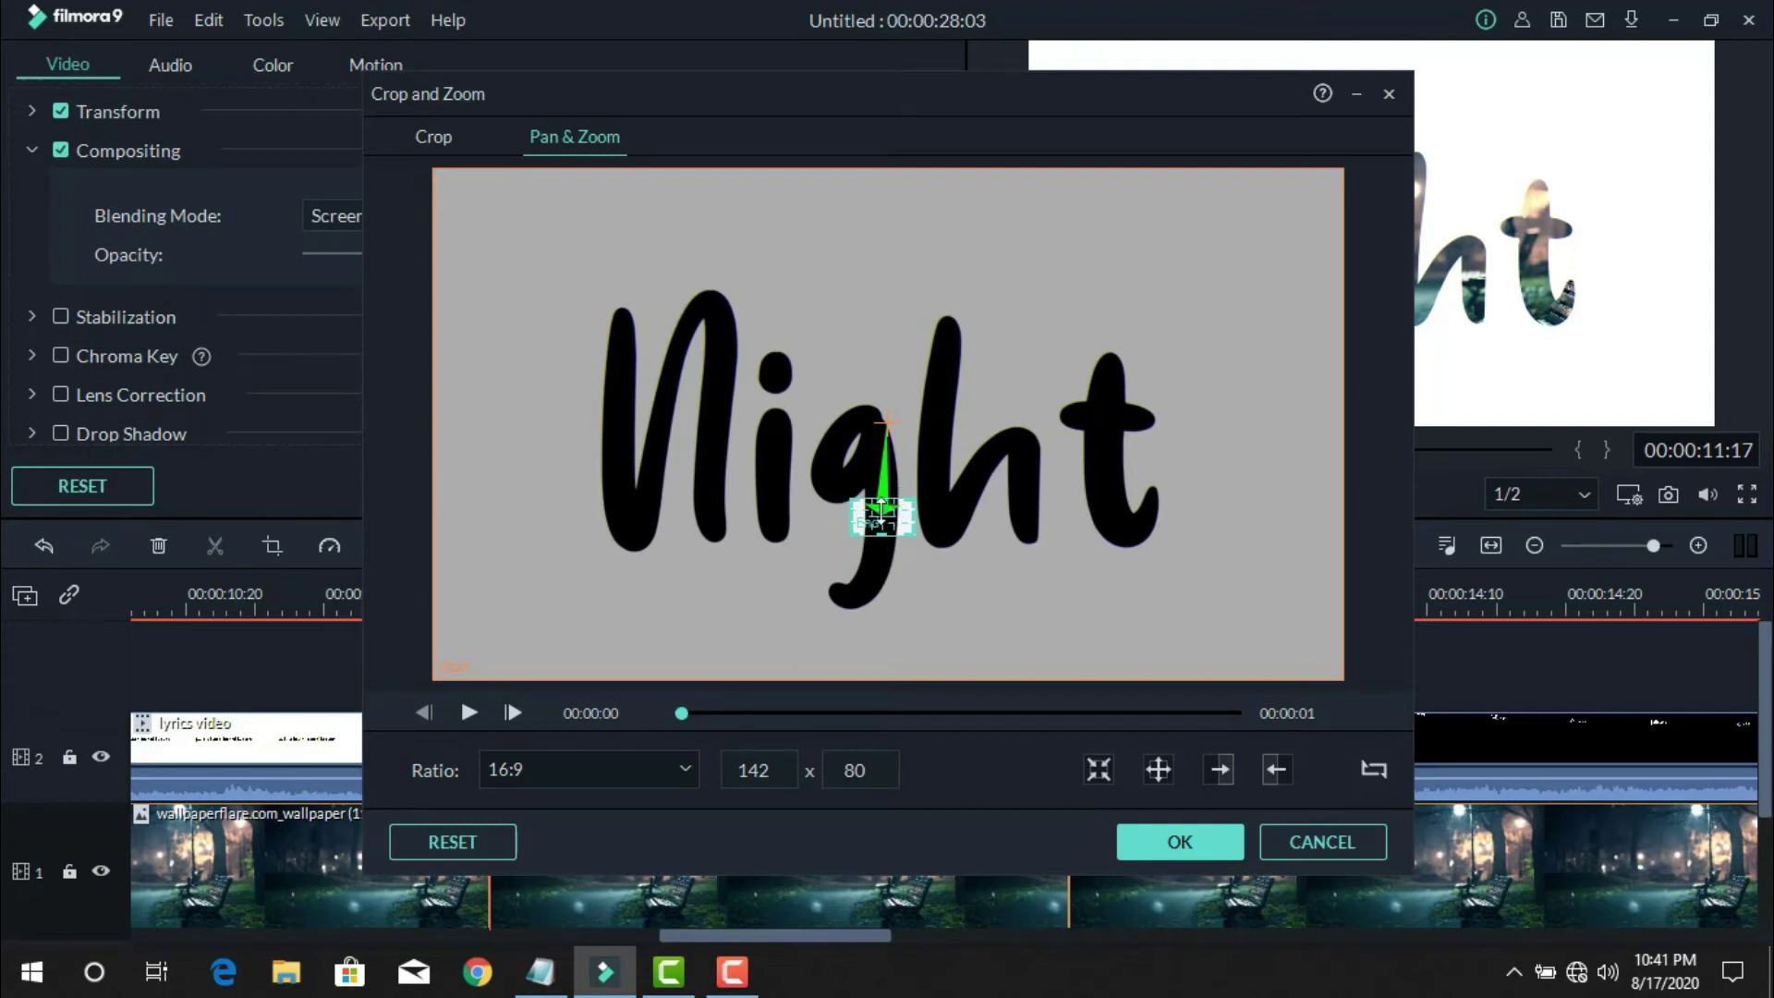
{"action": "left_click", "coordinate": [1237, 715]}
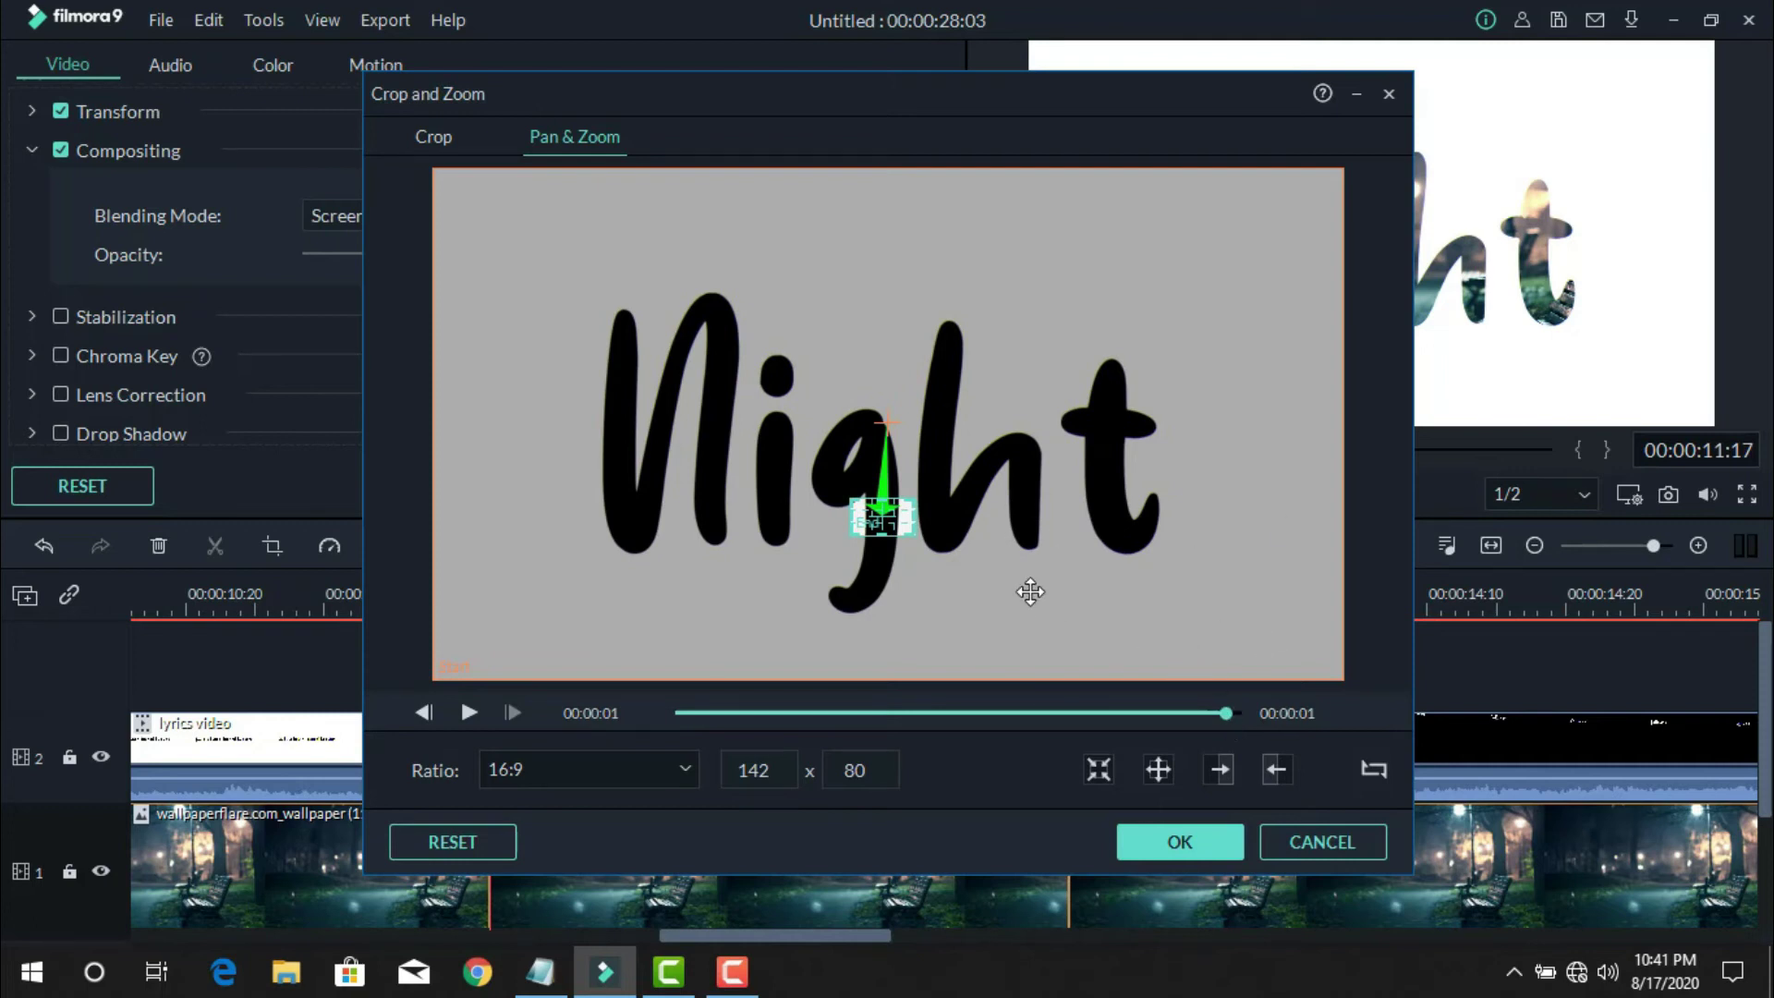
{"action": "left_click", "coordinate": [1172, 838]}
- Play back the zoom through the "Night" clip into the following lyrics, and close the clip's settings
{"action": "left_click_drag", "start_coordinate": [763, 610], "coordinate": [541, 601]}
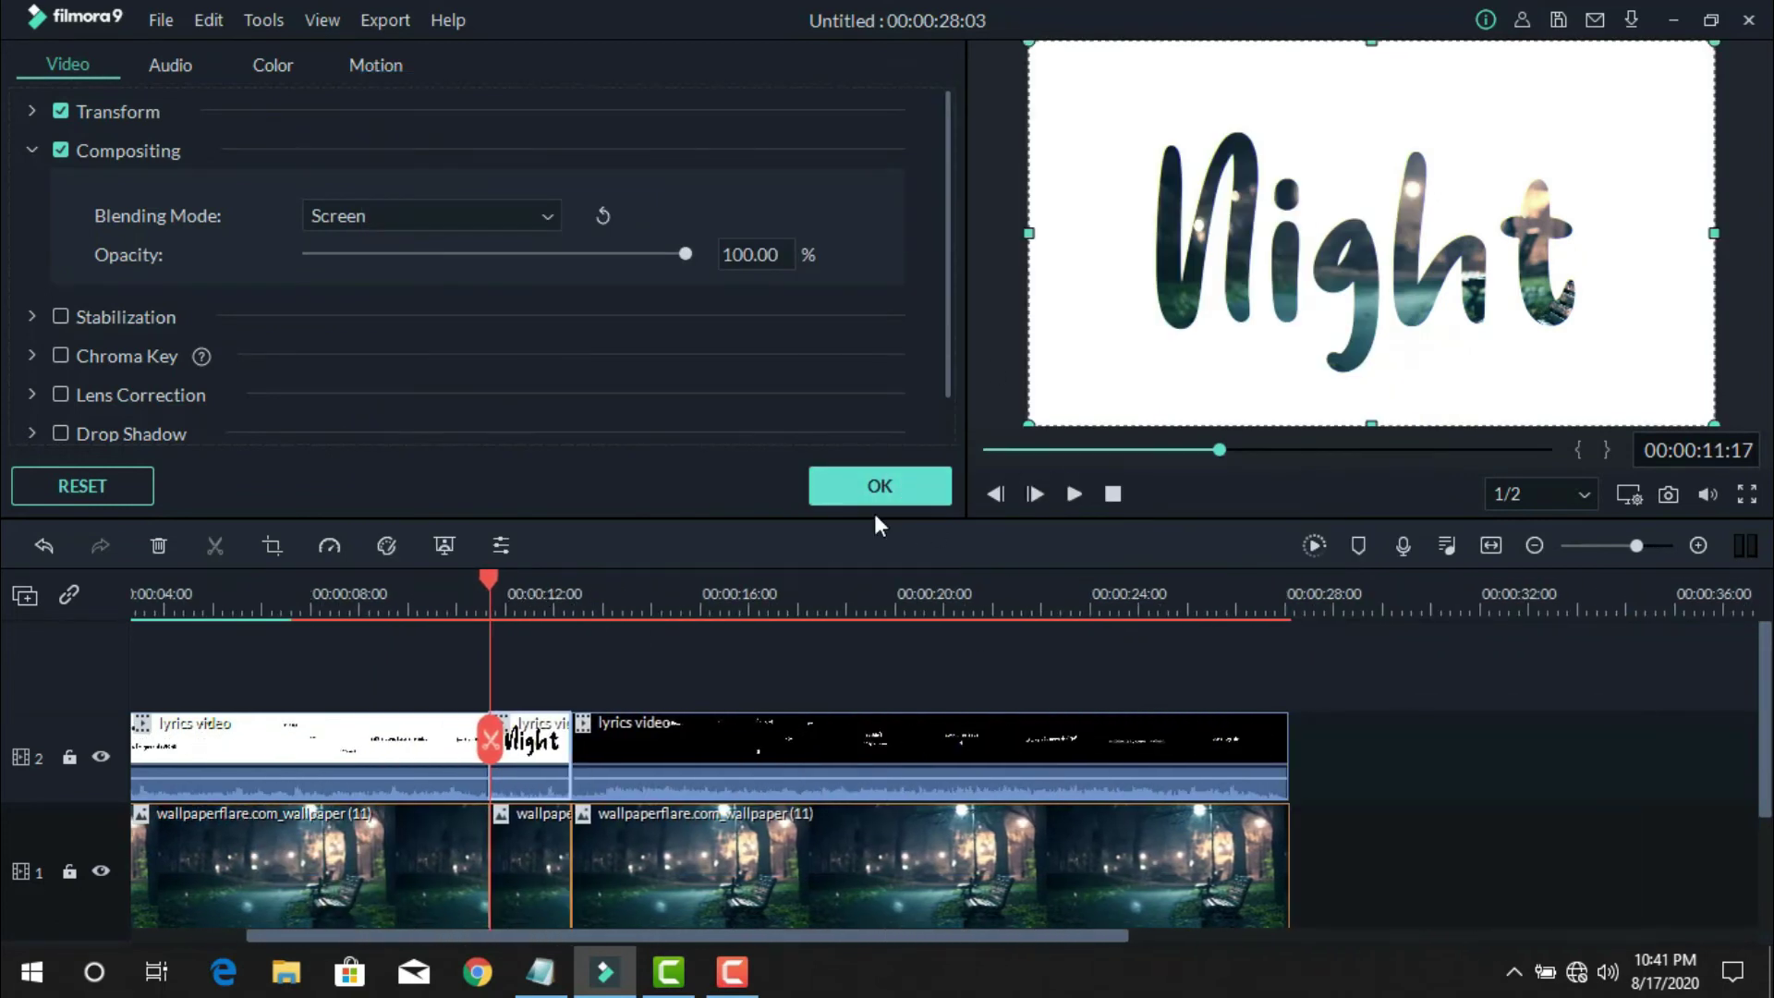
{"action": "left_click", "coordinate": [1073, 491]}
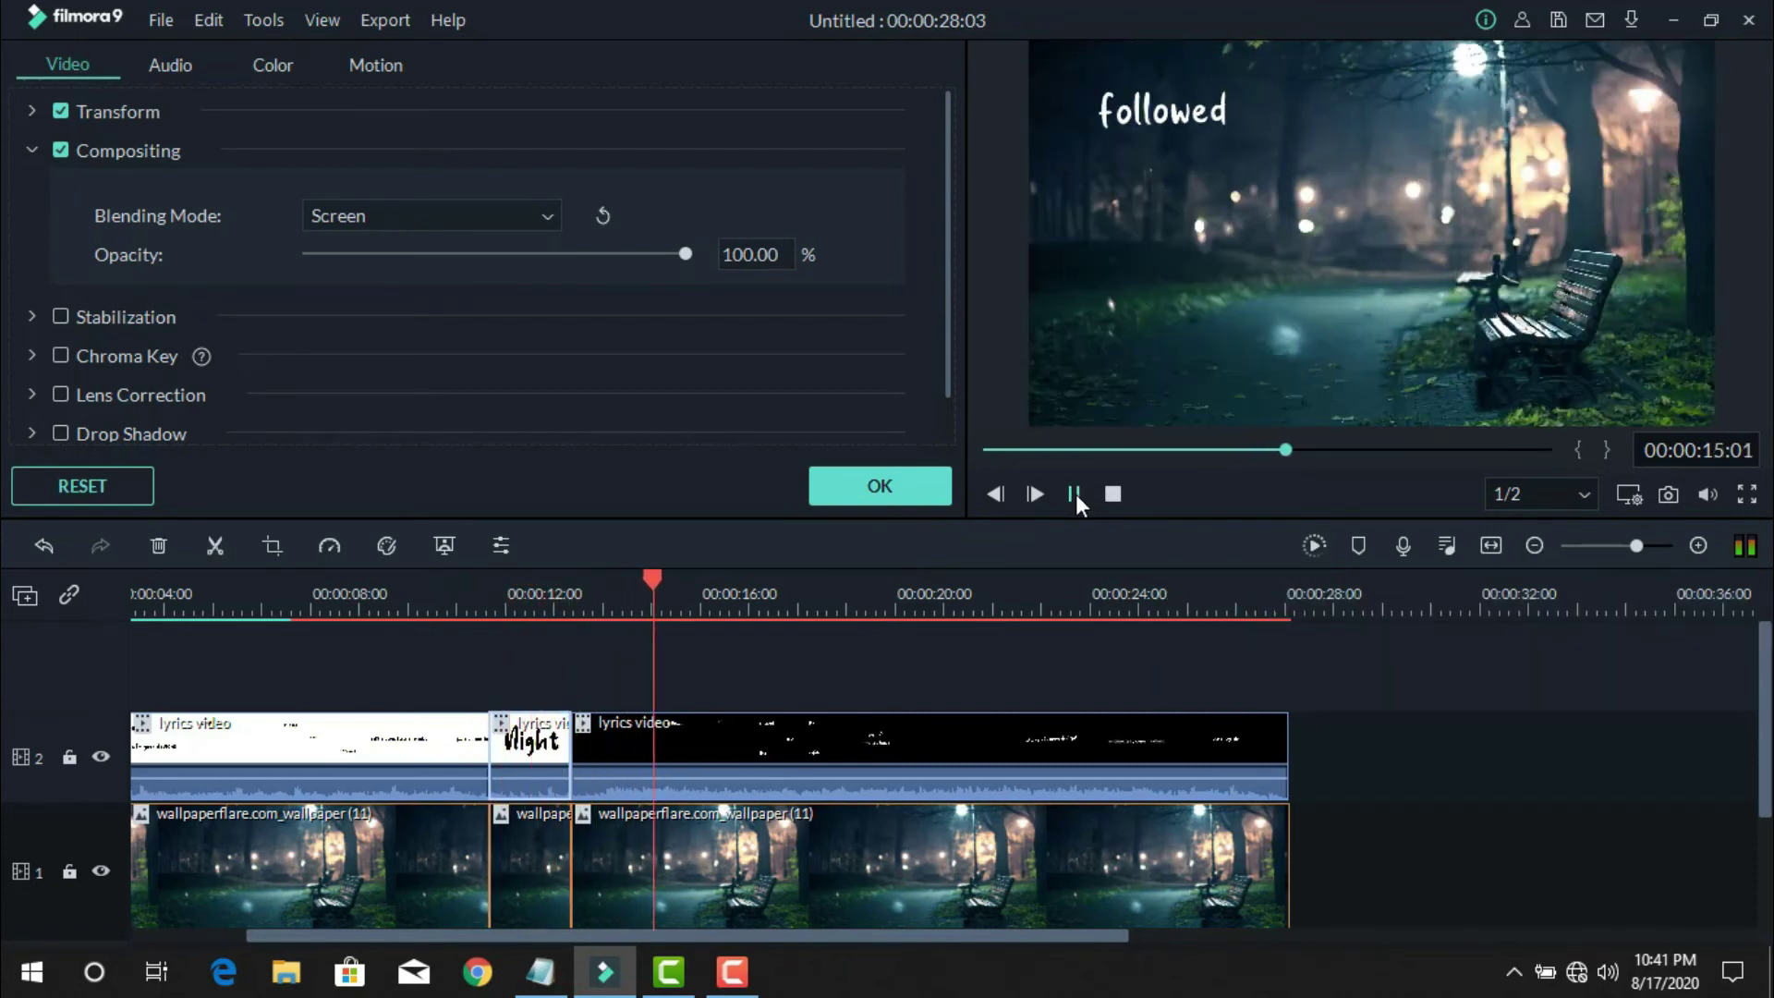
{"action": "left_click", "coordinate": [1074, 493]}
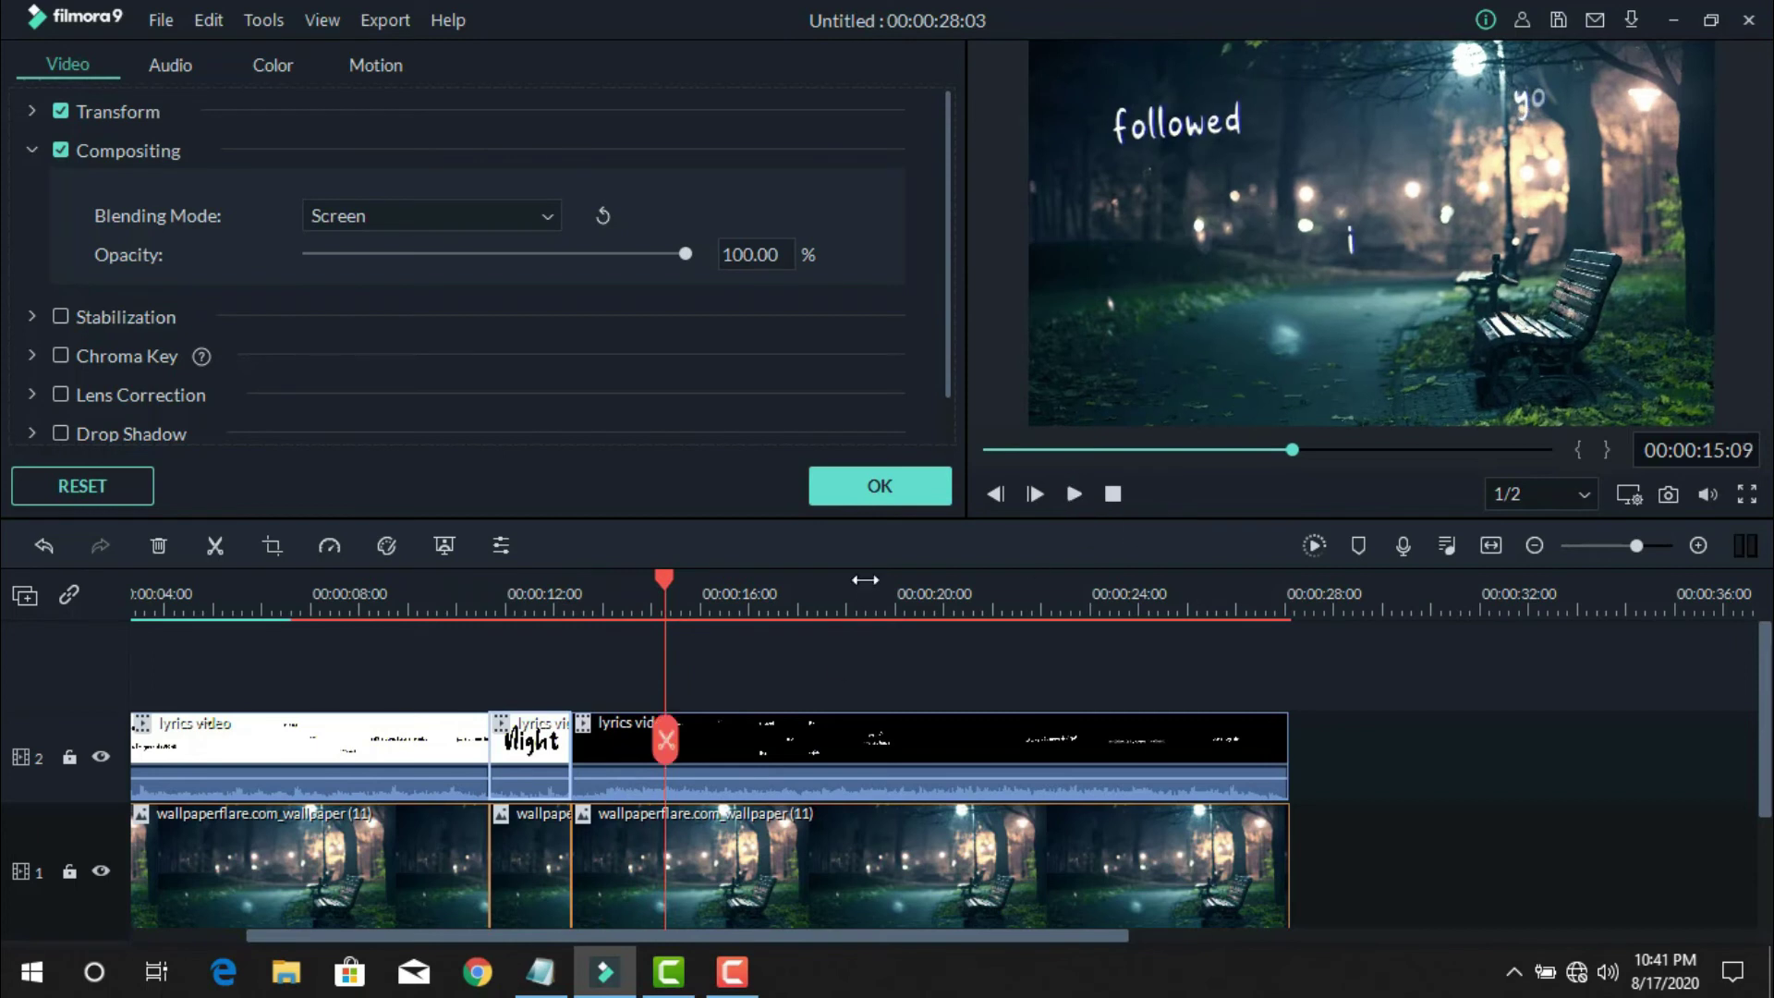
{"action": "left_click", "coordinate": [857, 481]}
- Render the timeline preview, play it from the start, and check the "followed you into the night" lyrics up to 00:00:16:22
{"action": "left_click_drag", "start_coordinate": [656, 575], "coordinate": [25, 560]}
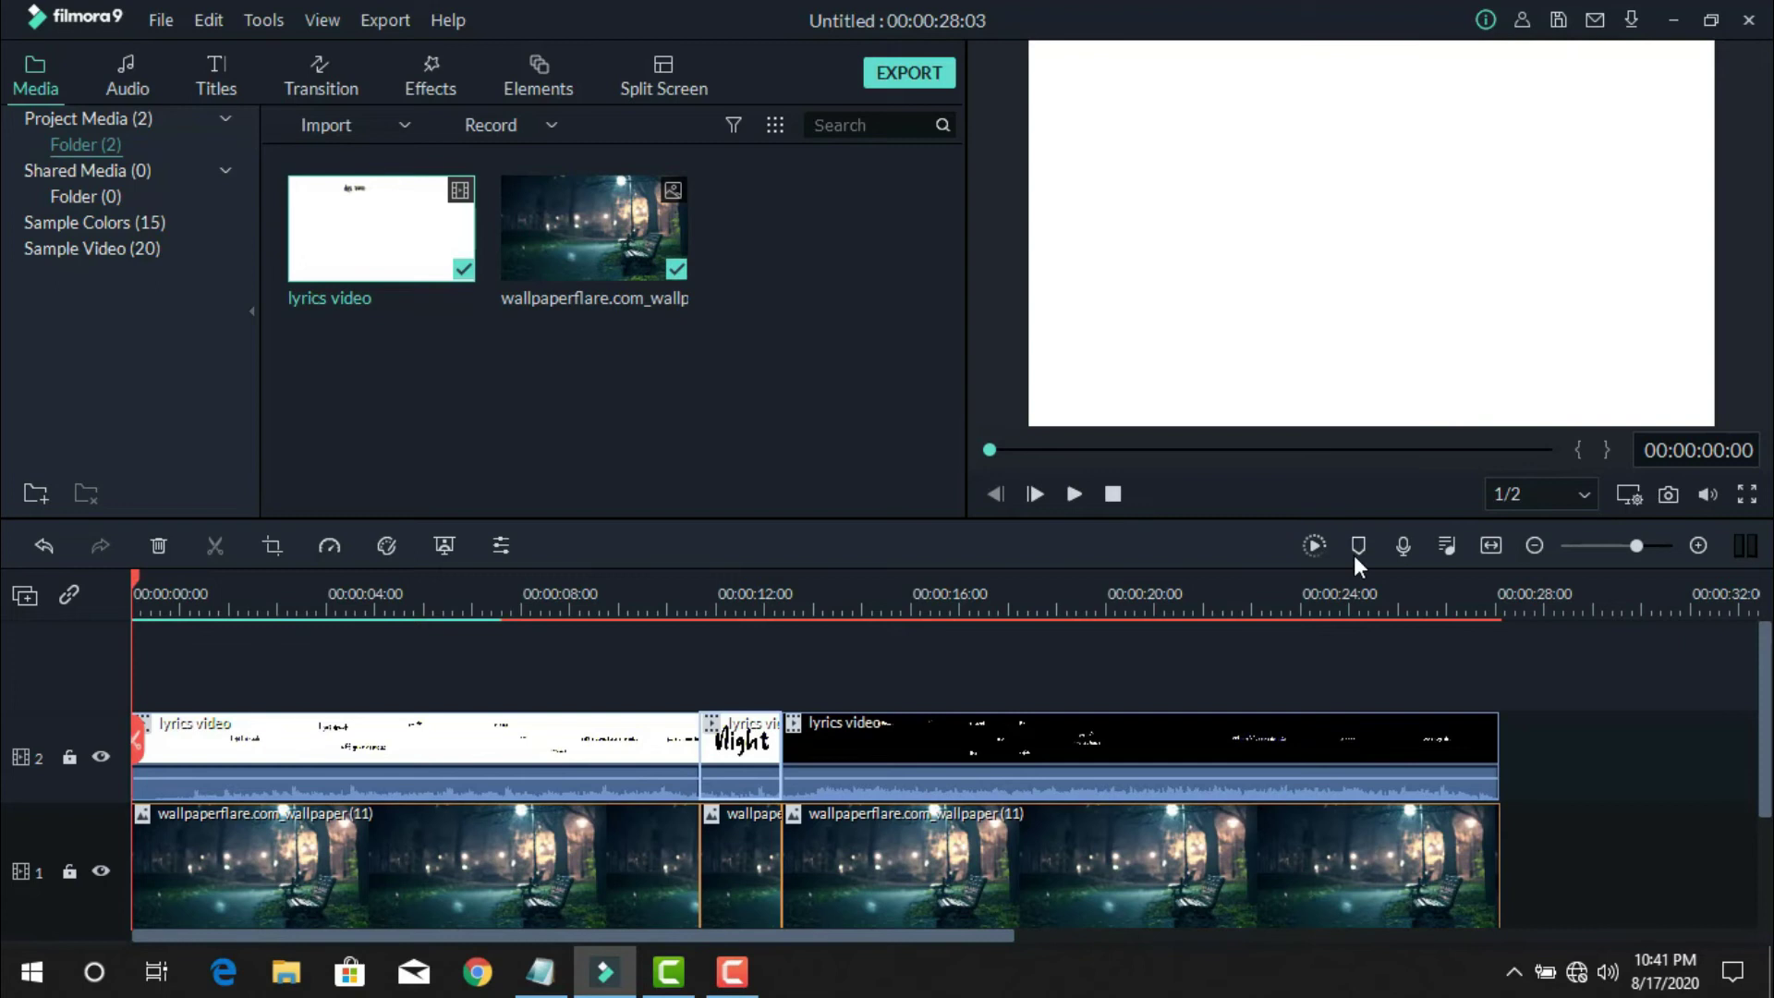
{"action": "left_click", "coordinate": [1313, 546]}
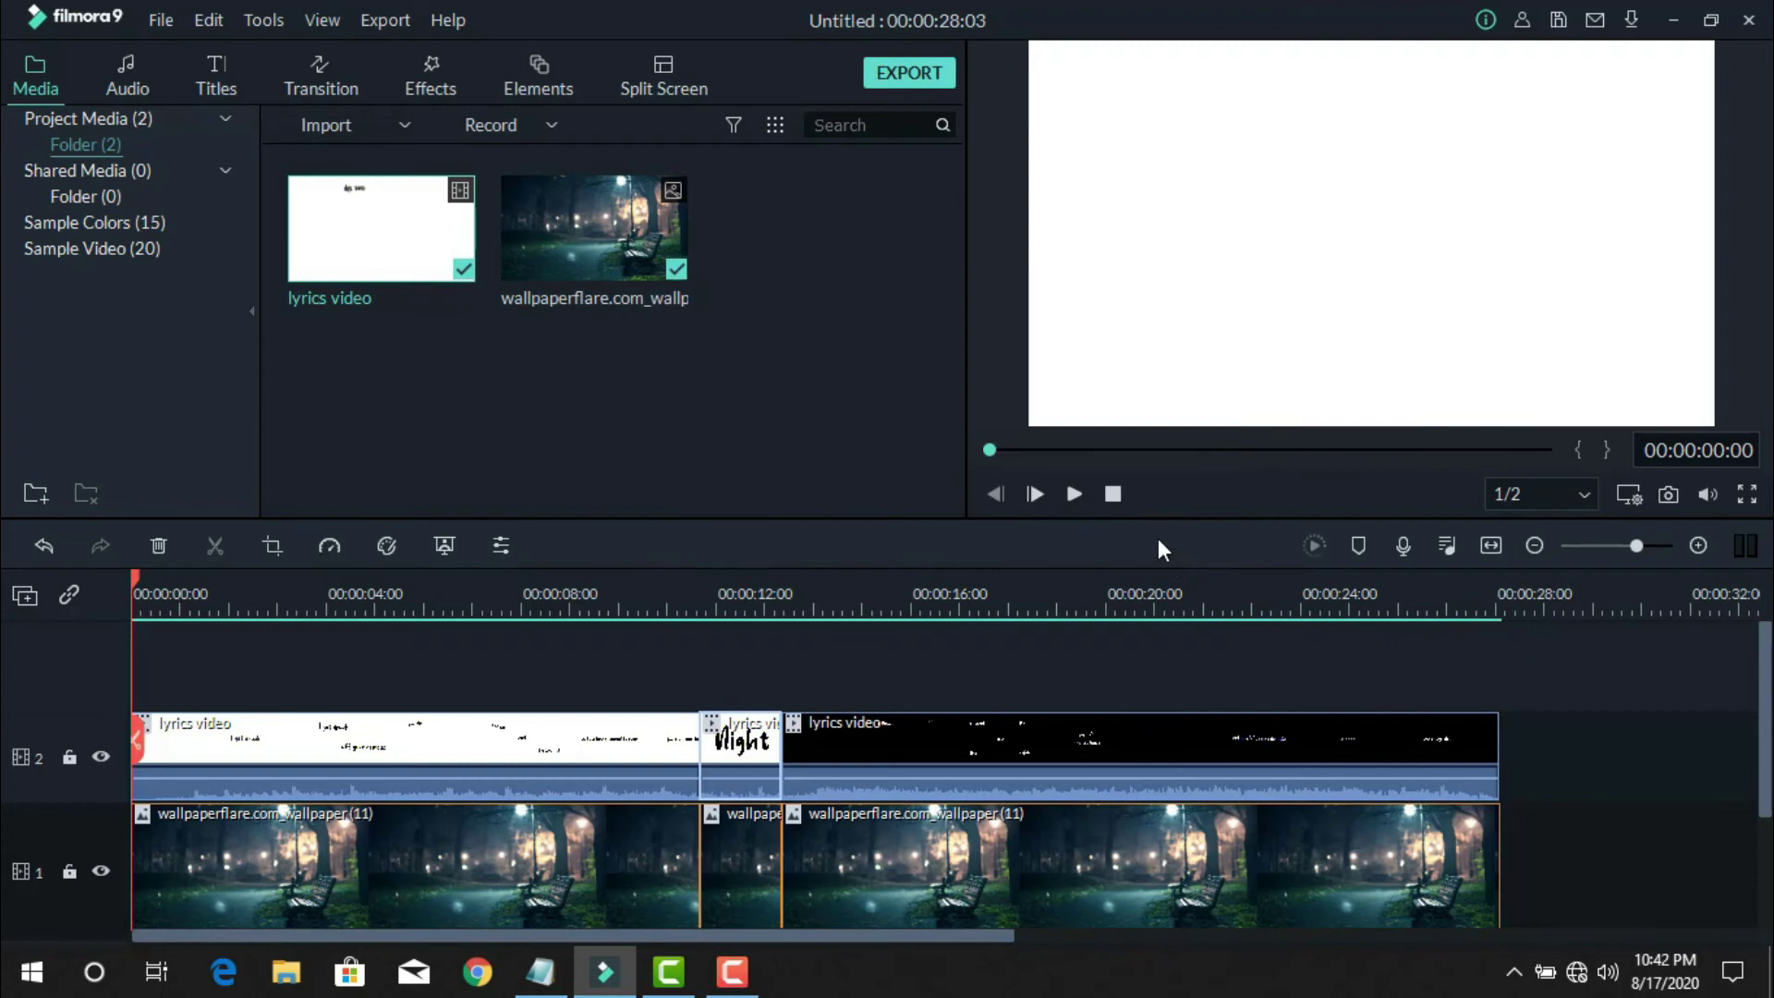
{"action": "left_click", "coordinate": [1072, 491]}
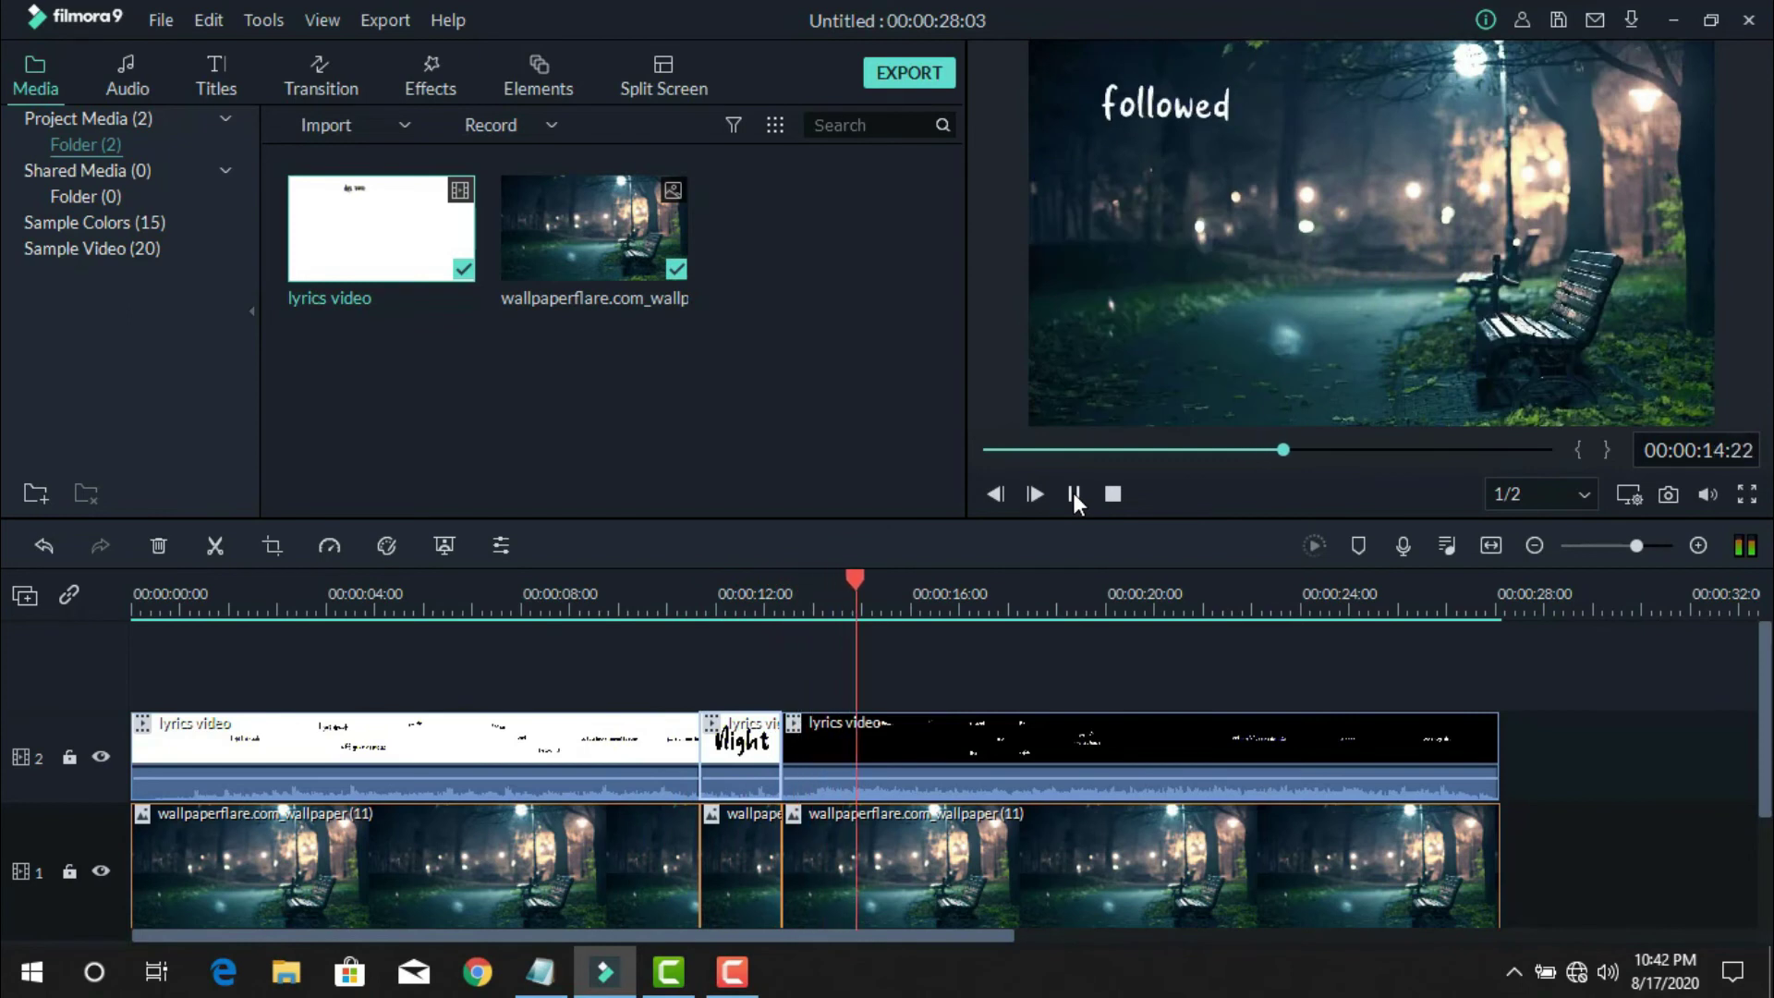
{"action": "left_click", "coordinate": [1072, 493]}
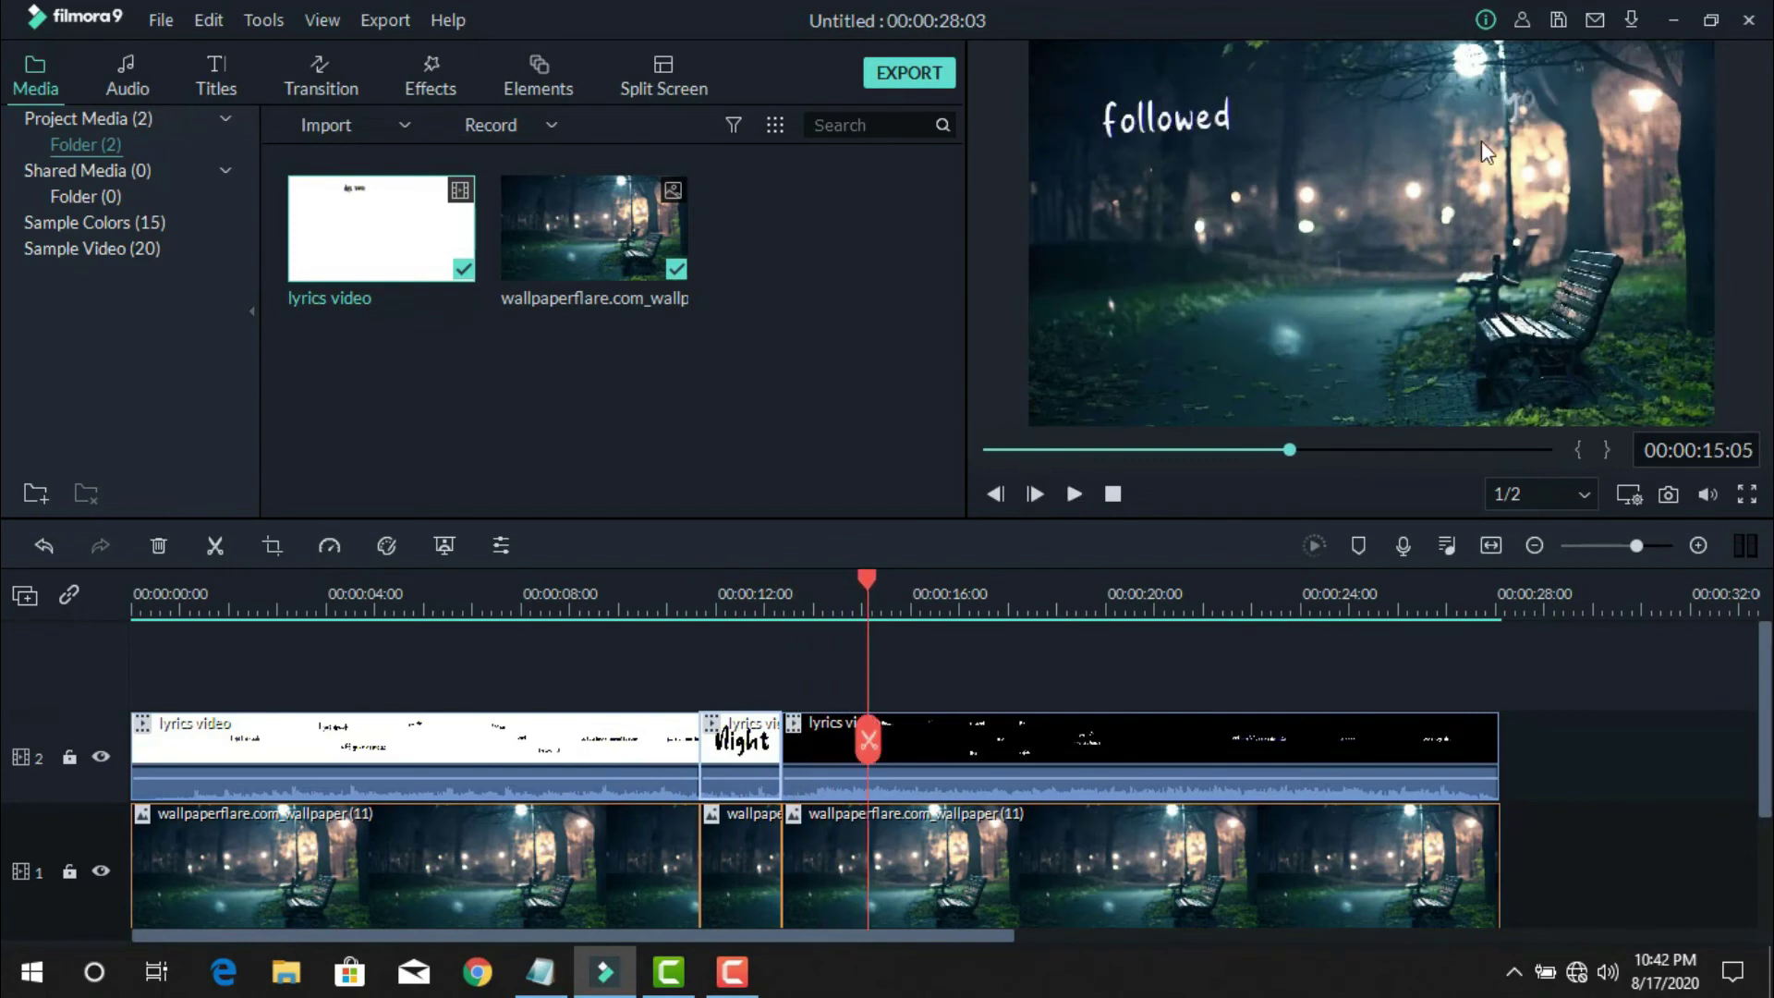
{"action": "left_click", "coordinate": [891, 596]}
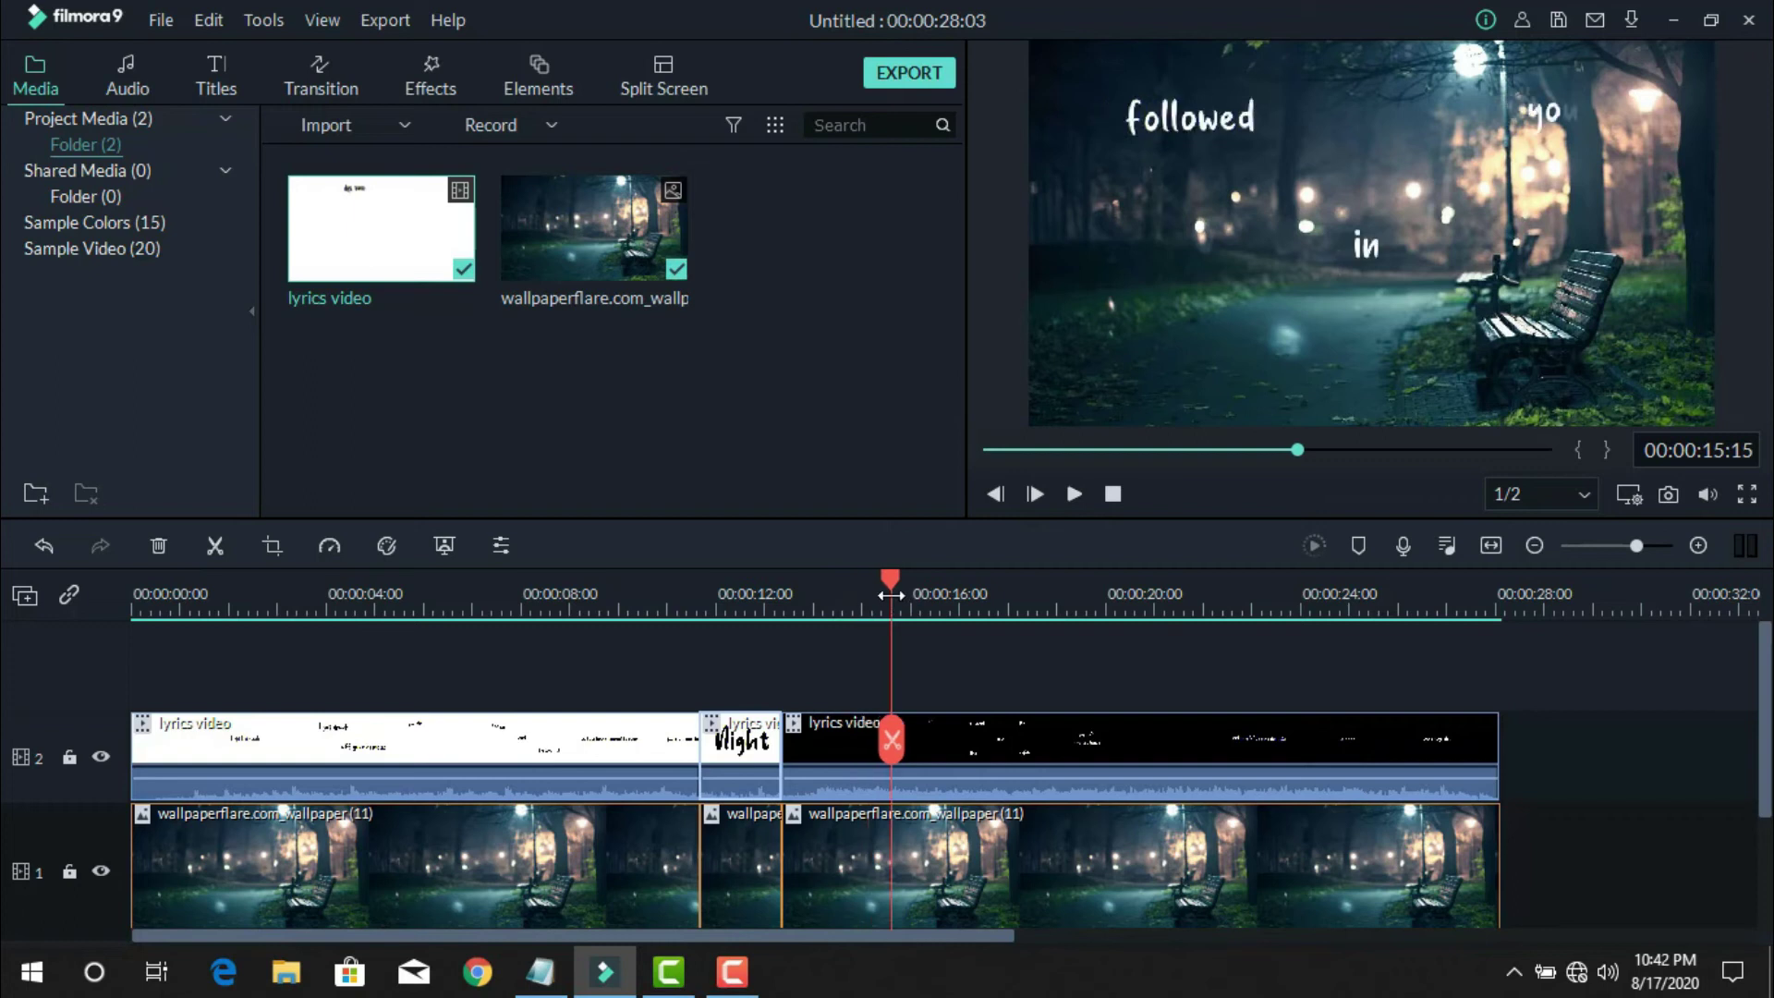
{"action": "left_click", "coordinate": [953, 599]}
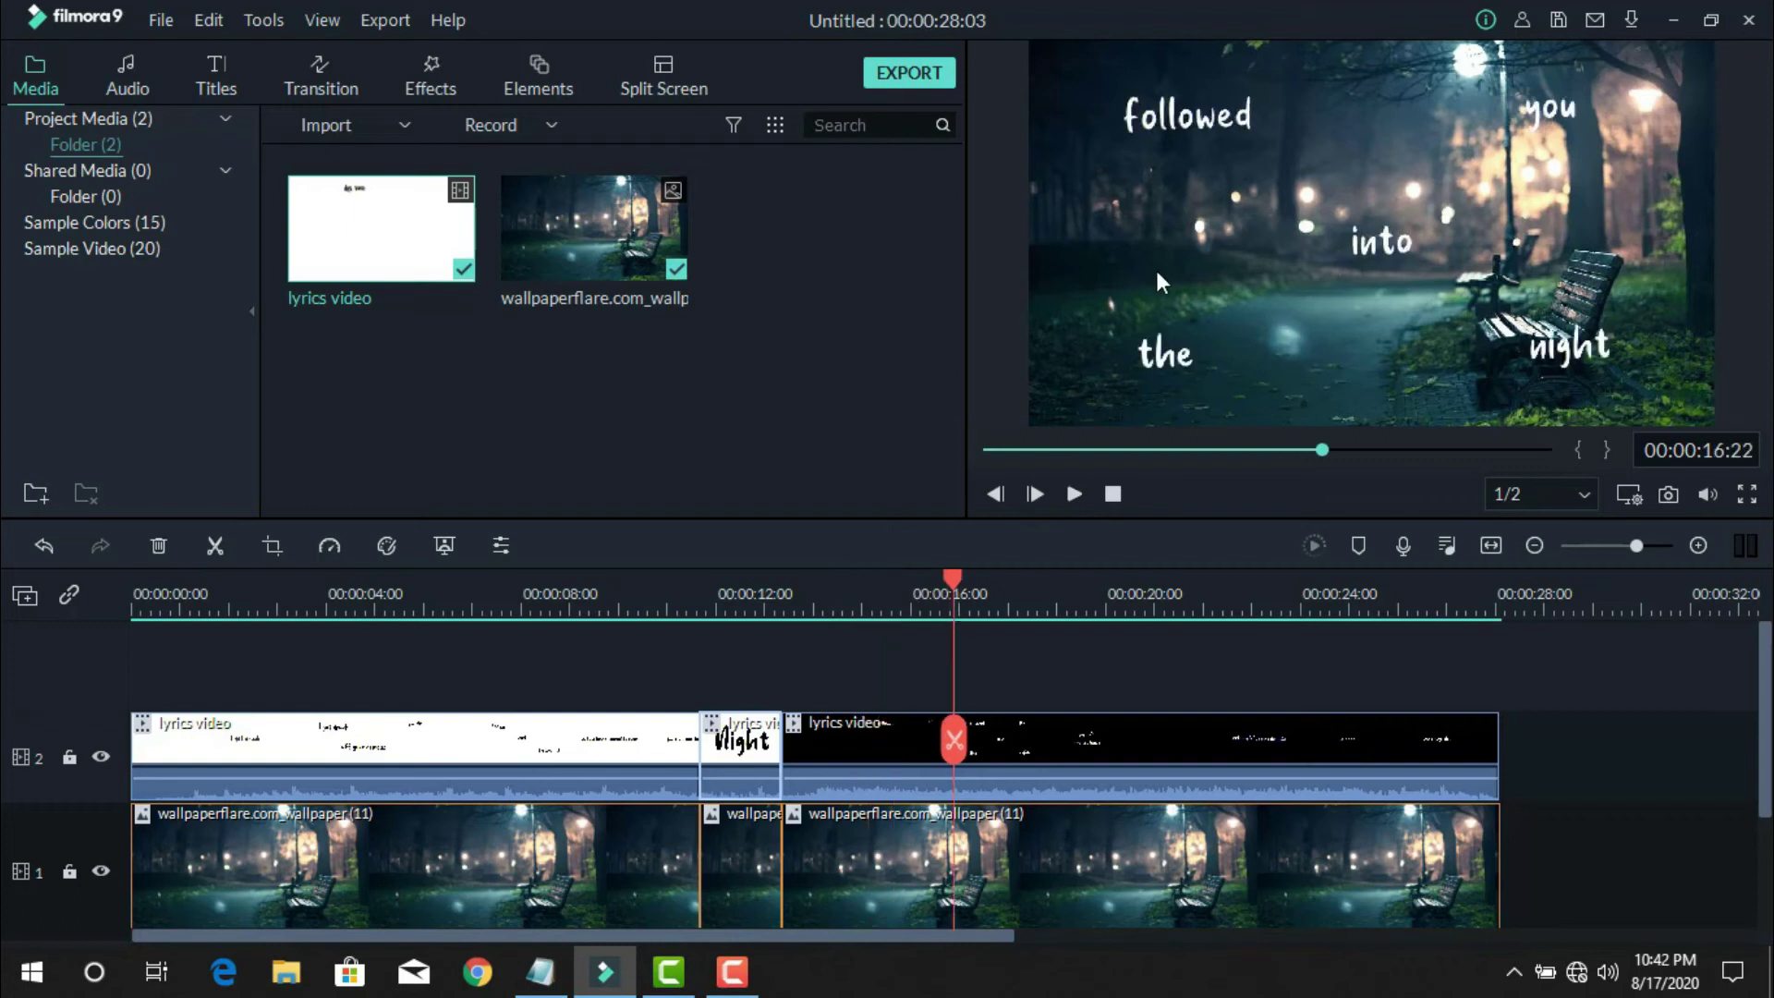
- Start a media import and browse Local Disk (F:) to Lyrics Elements > Lyrics Video Files > Elements
{"action": "right_click", "coordinate": [758, 262]}
{"action": "left_click", "coordinate": [810, 264]}
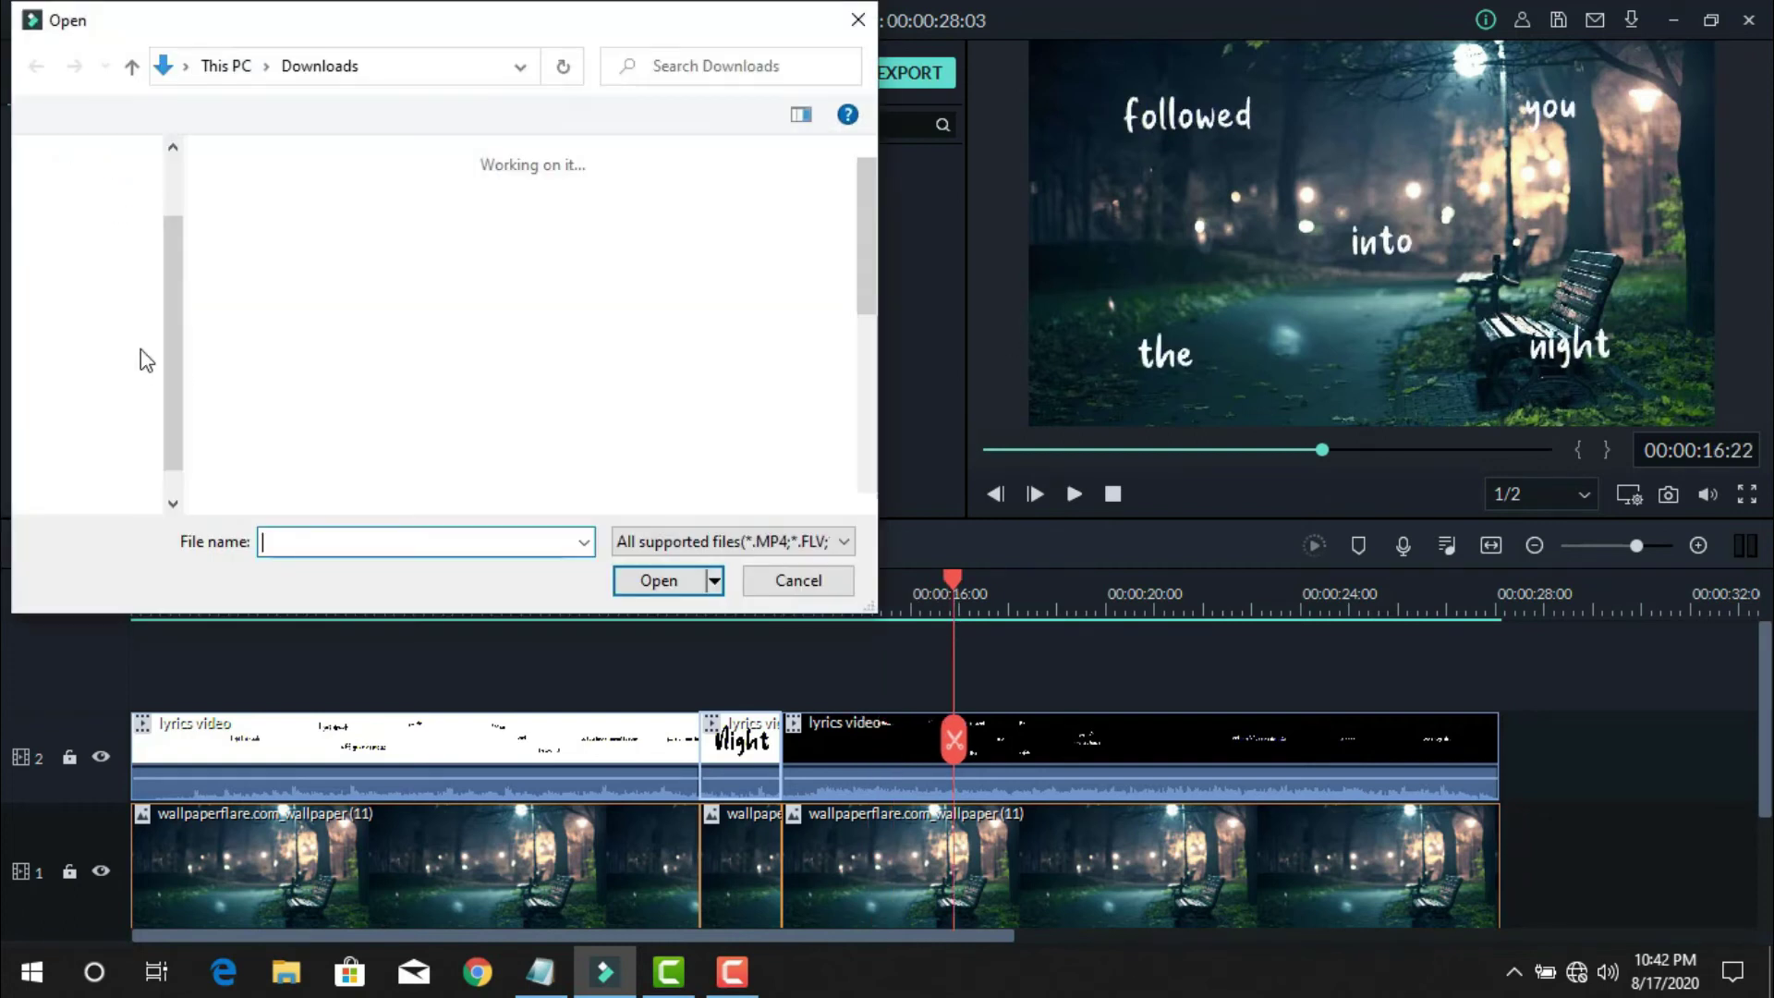
{"action": "scroll", "coordinate": [153, 391], "scroll_direction": "down", "scroll_amount": 5}
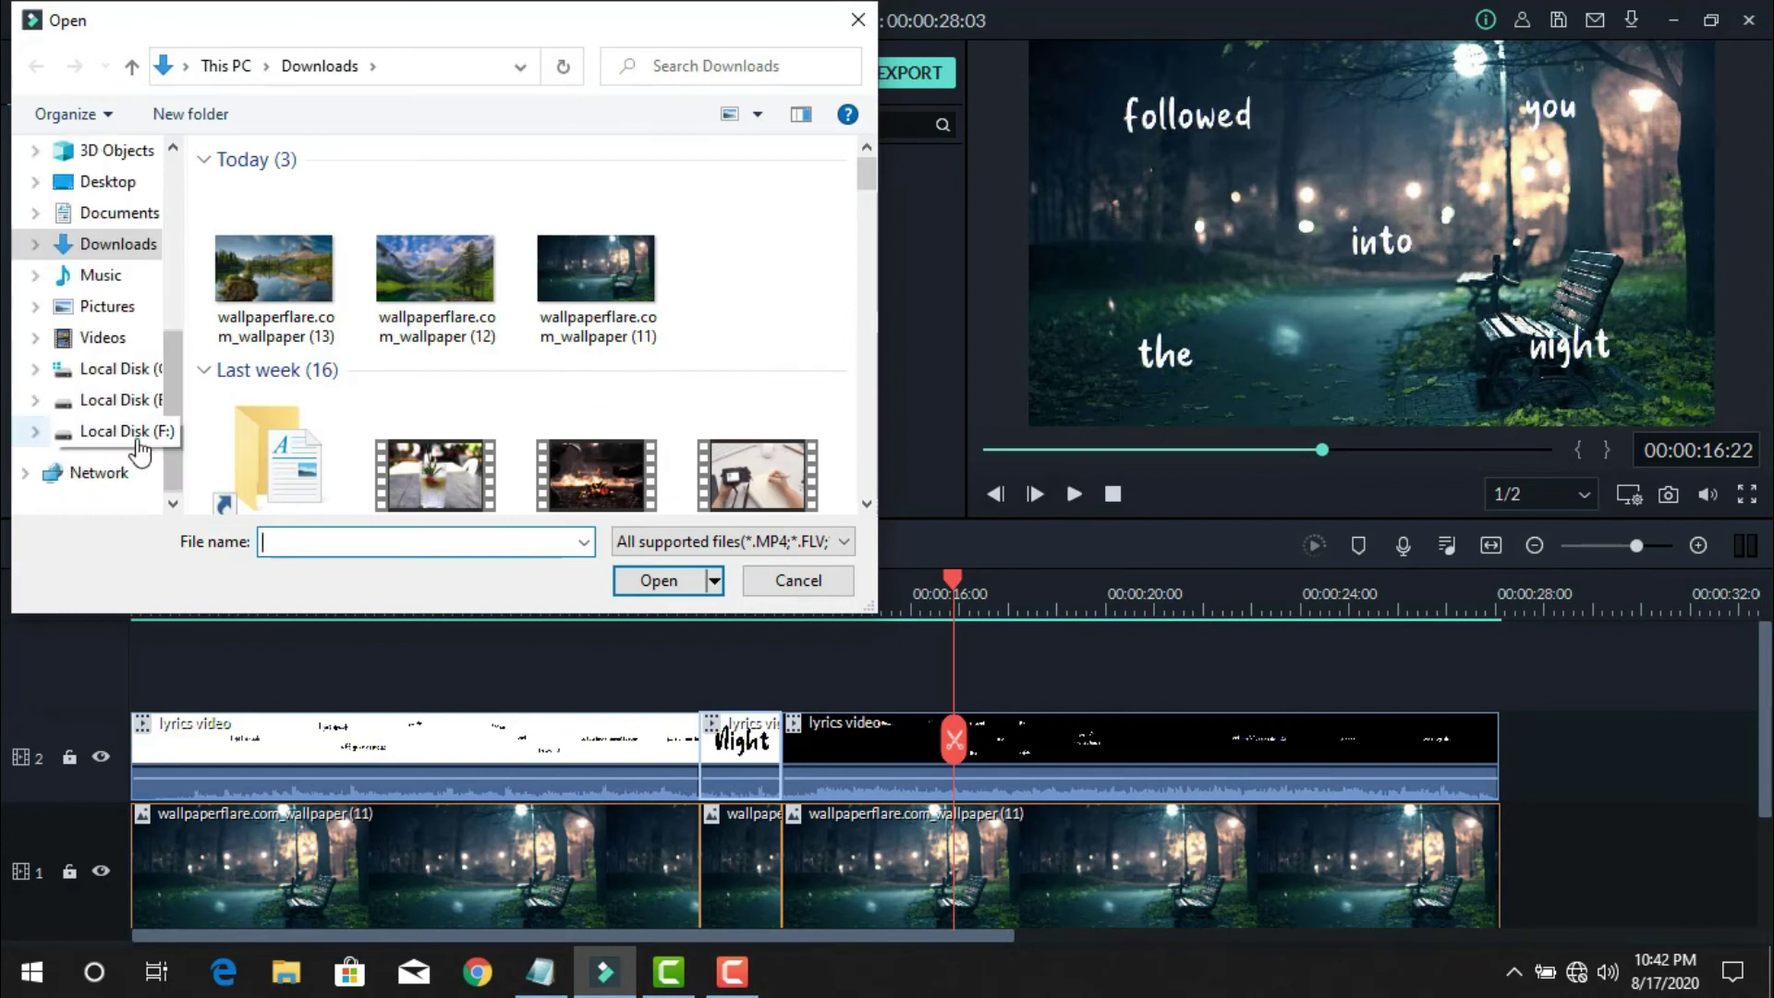
{"action": "left_click", "coordinate": [121, 431]}
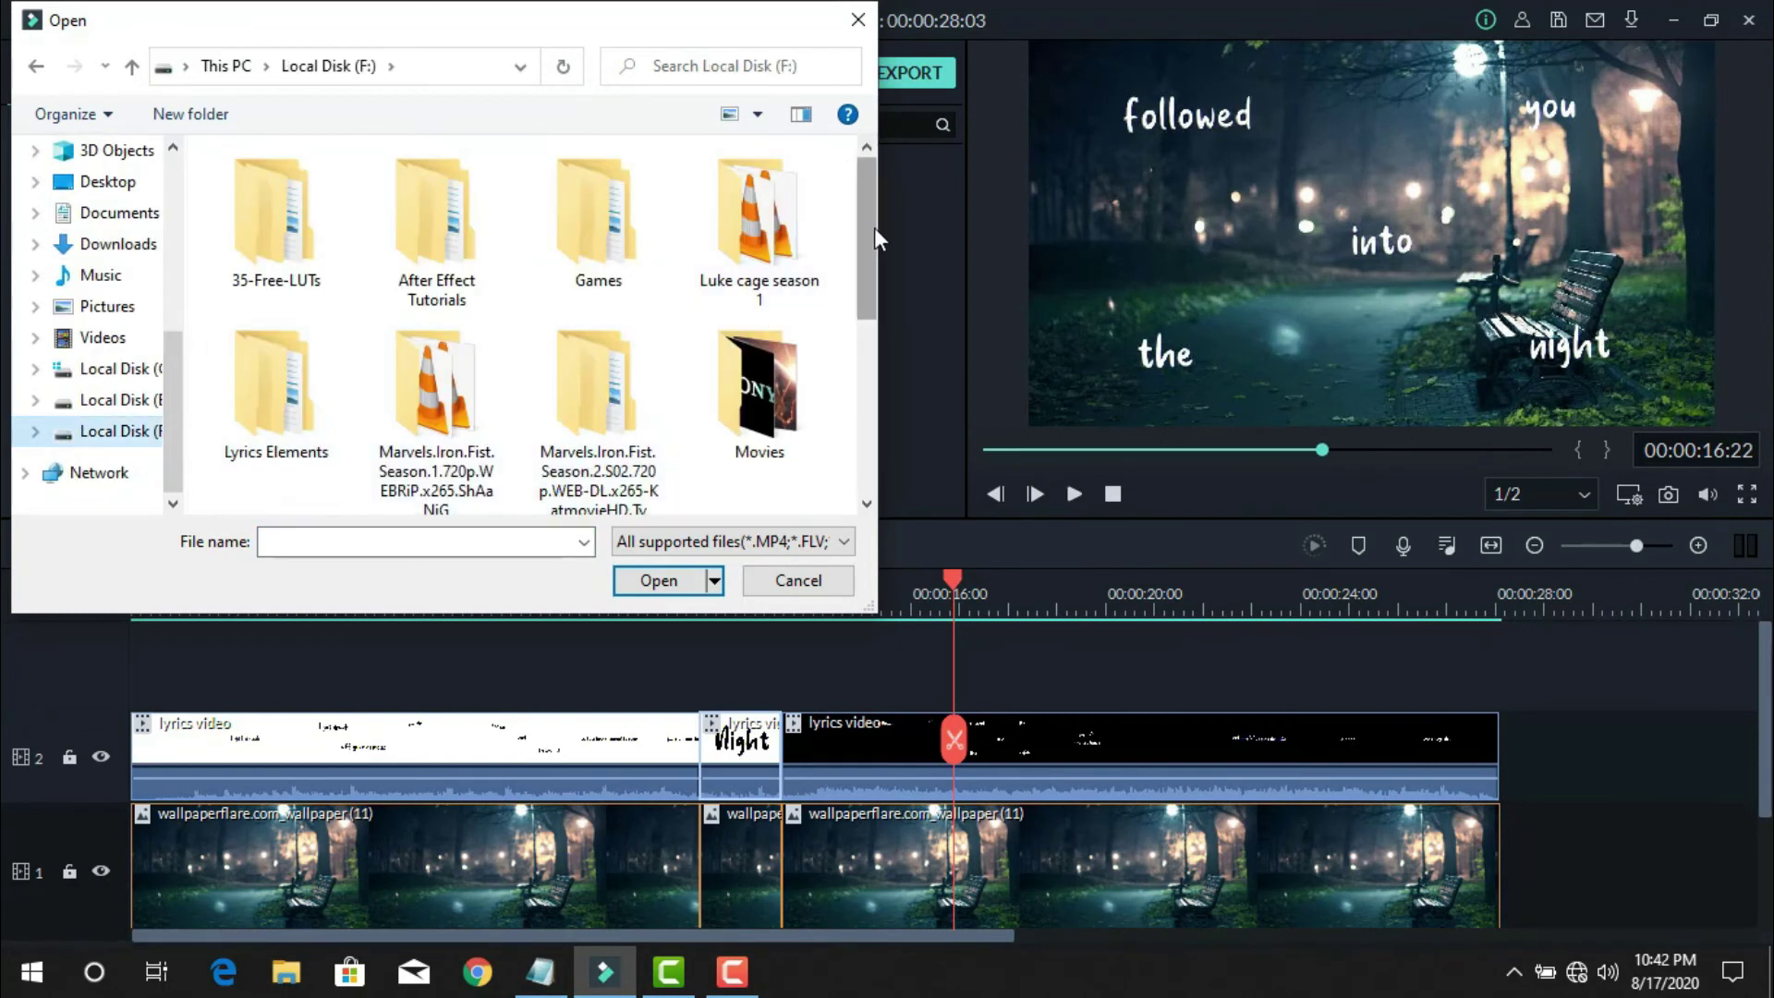
{"action": "left_click_drag", "start_coordinate": [880, 257], "coordinate": [902, 159]}
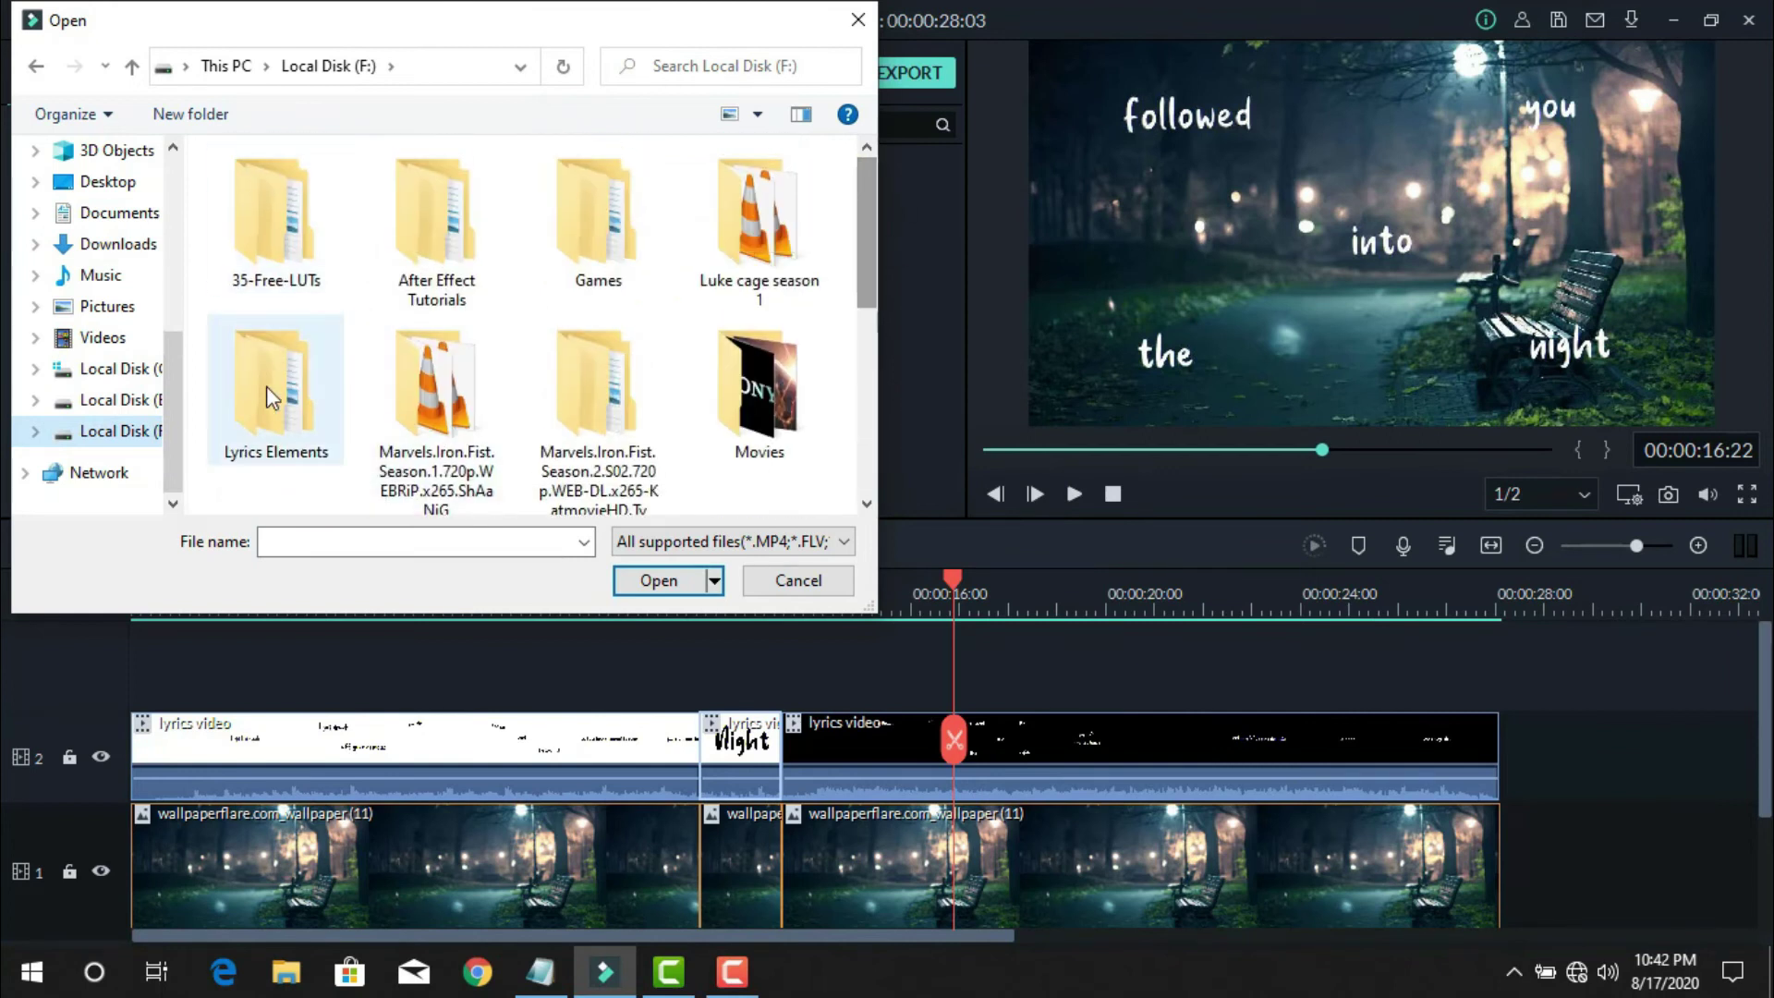
{"action": "double_click", "coordinate": [279, 425]}
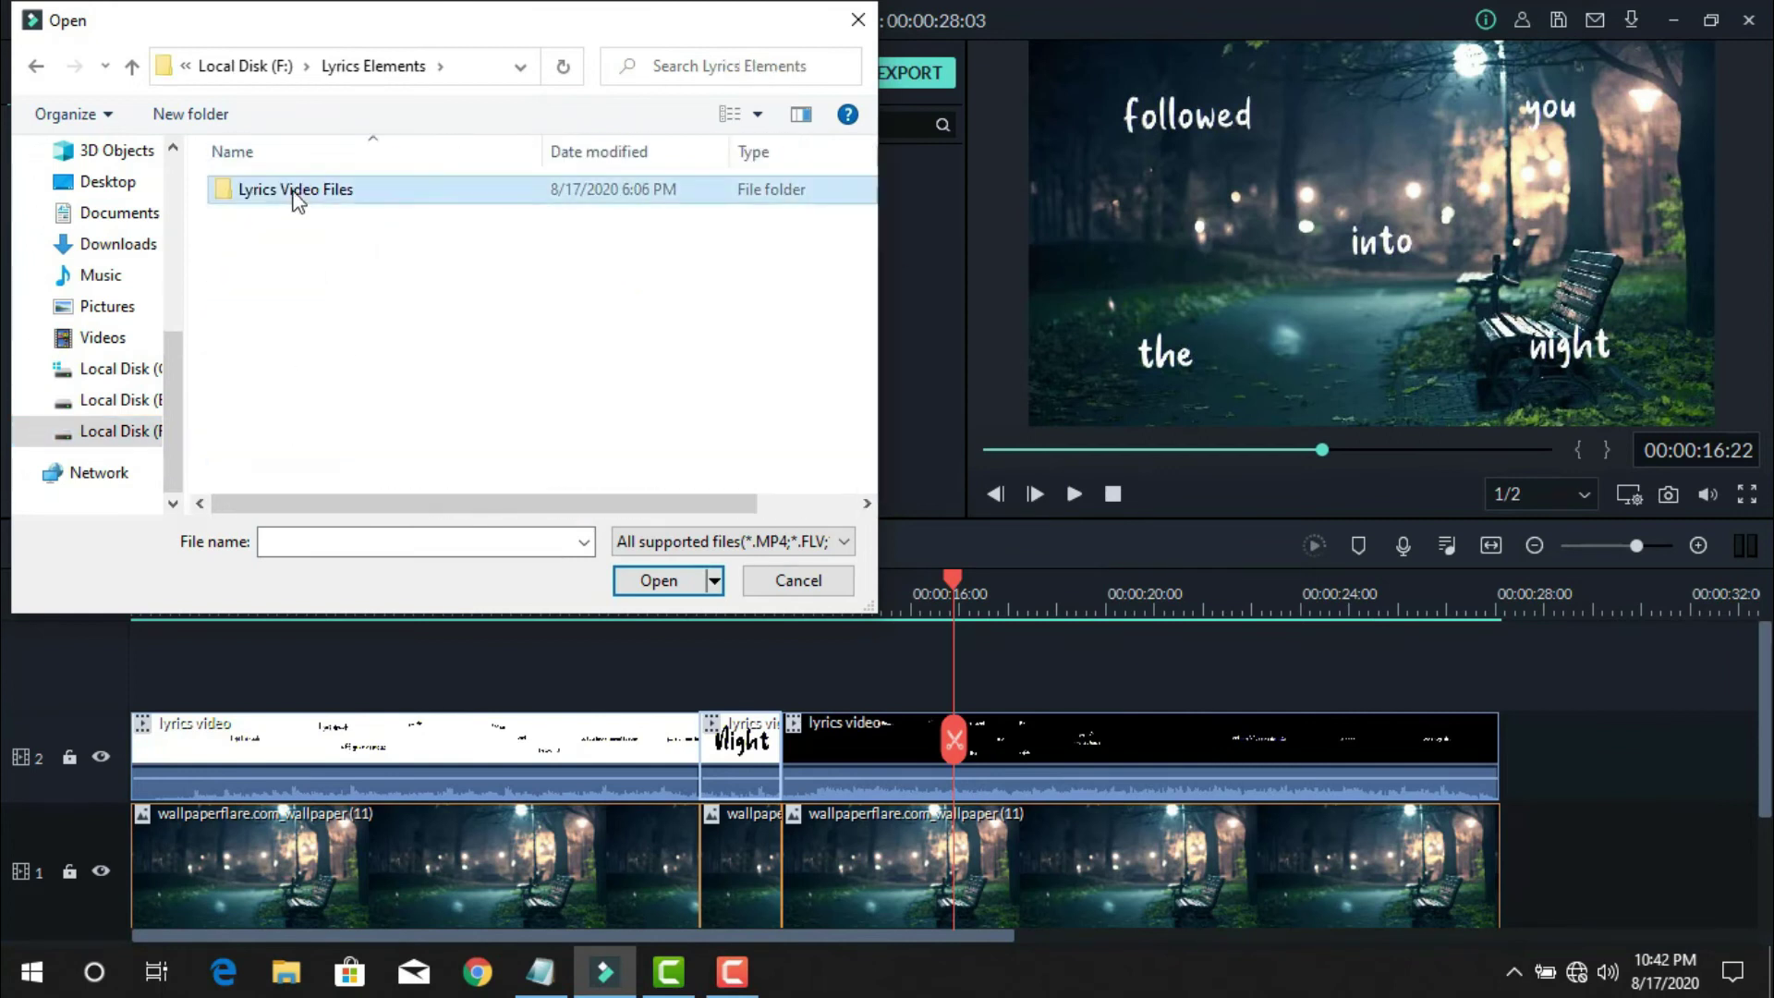
{"action": "double_click", "coordinate": [293, 190]}
{"action": "double_click", "coordinate": [355, 192]}
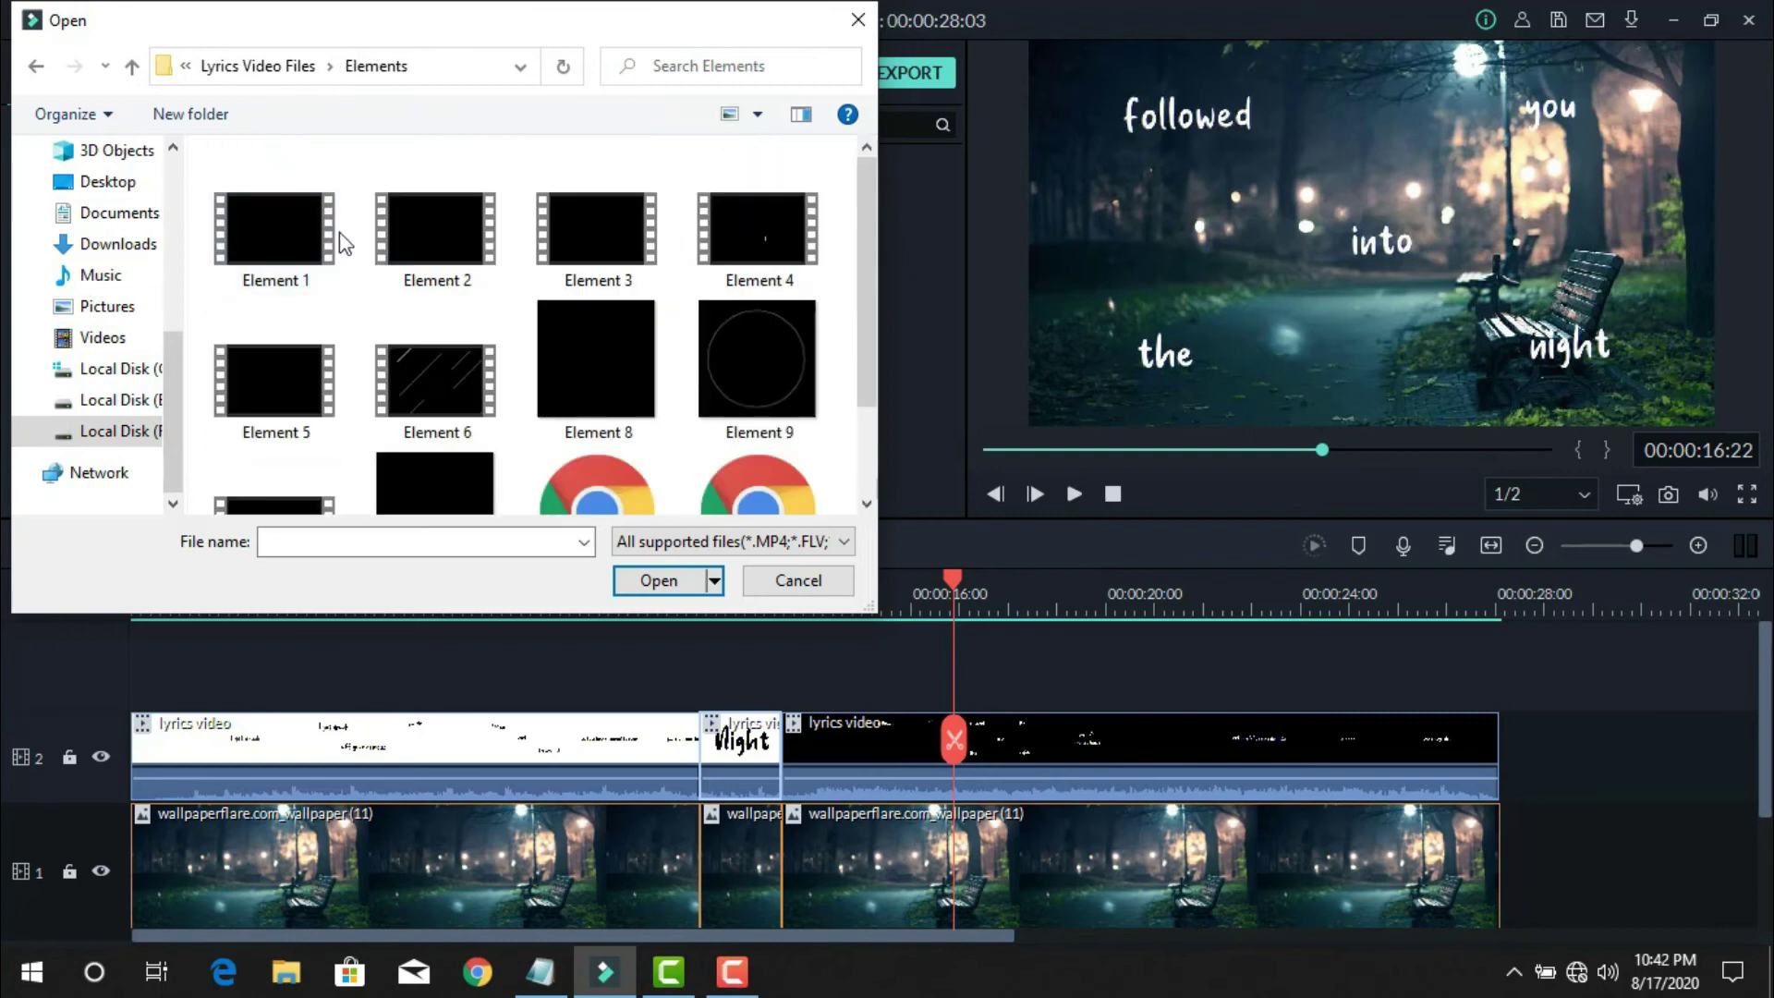
- Import Element 1 to 6 and Element 8 to 11 into the project media, leaving out the two shortcut files
{"action": "left_click_drag", "start_coordinate": [201, 163], "coordinate": [750, 369]}
{"action": "scroll", "coordinate": [866, 374], "scroll_direction": "down", "scroll_amount": 1}
{"action": "left_click", "coordinate": [275, 490], "text": "ctrl"}
{"action": "left_click", "coordinate": [434, 416], "text": "ctrl"}
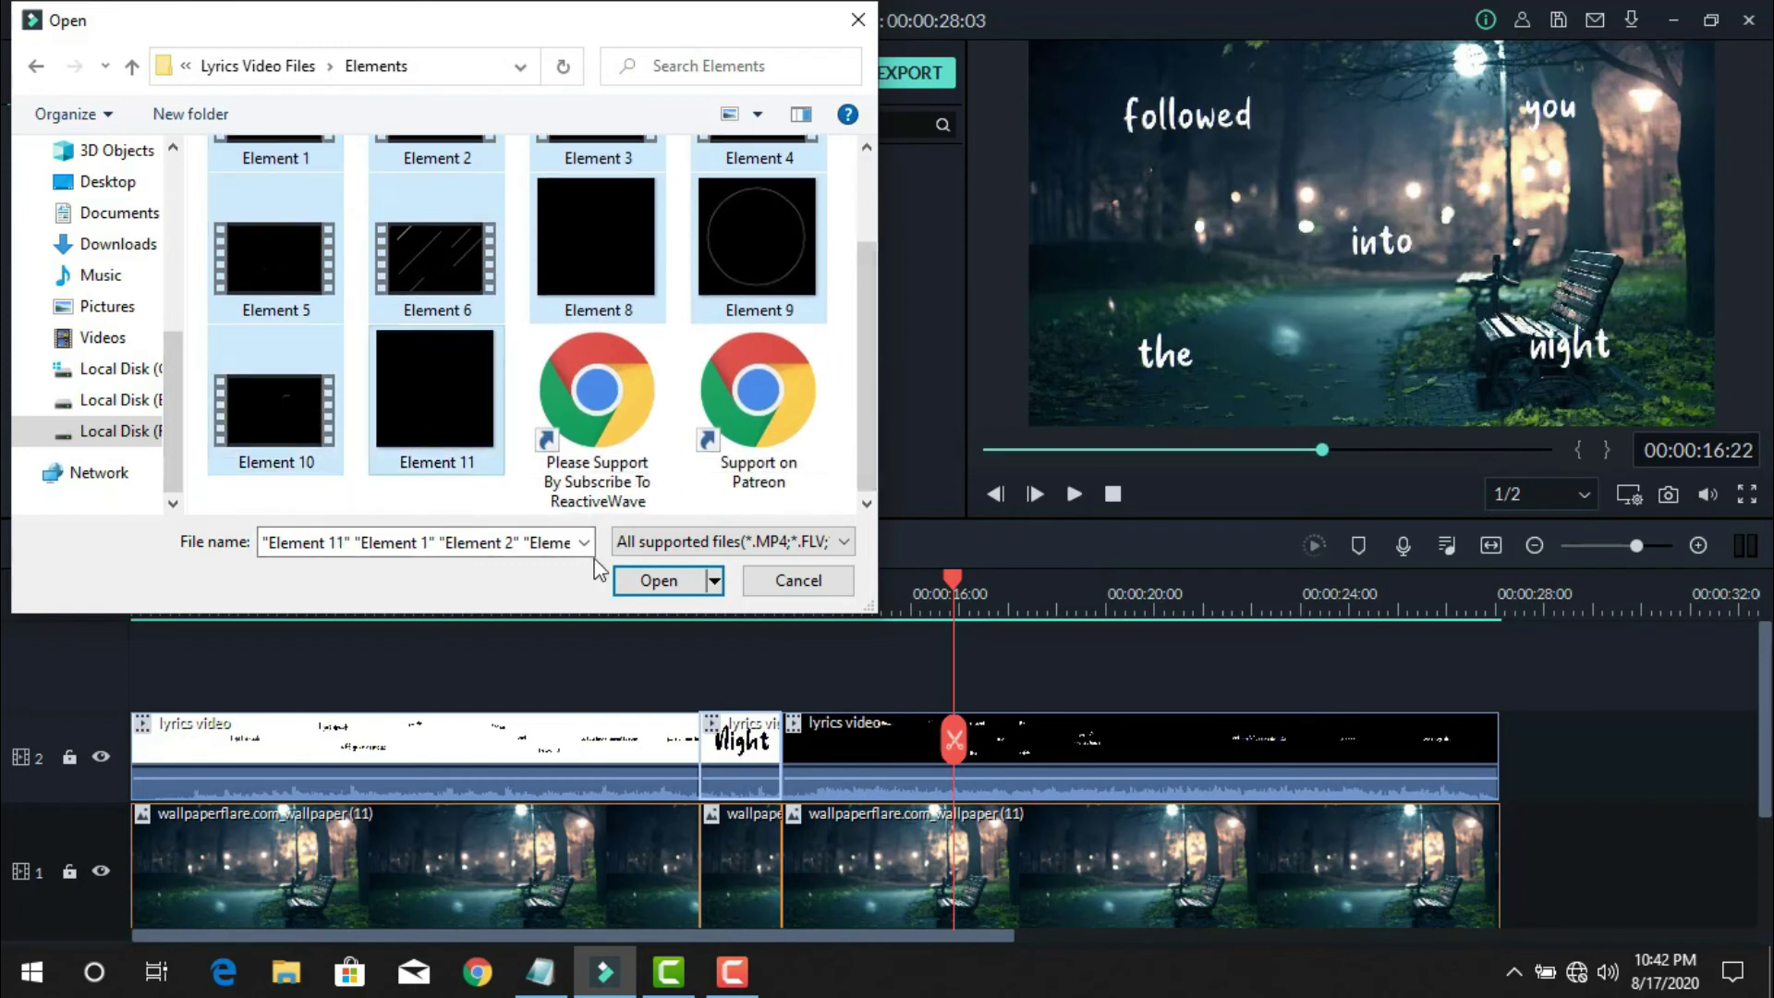
{"action": "left_click", "coordinate": [688, 580]}
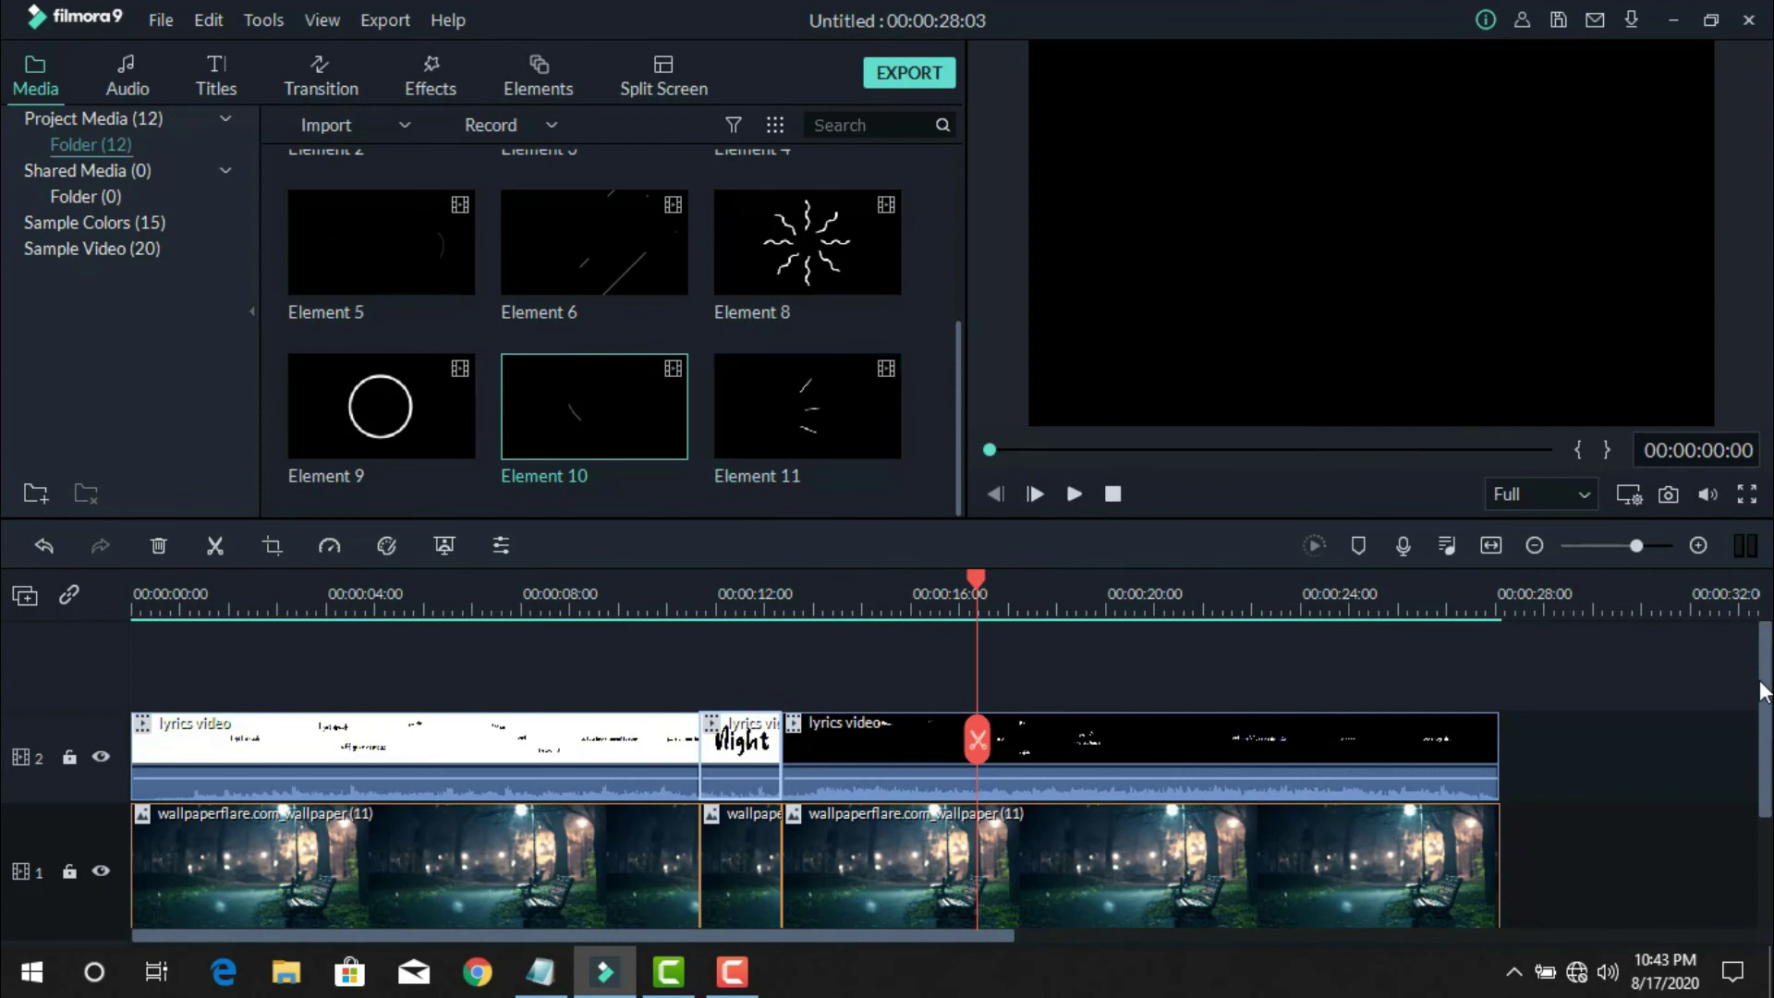
- Place Element 10 on video track 3 at about 00:00:15:23 and set its blending mode to Screen
{"action": "left_click", "coordinate": [1721, 667]}
{"action": "left_click_drag", "start_coordinate": [631, 406], "coordinate": [906, 657]}
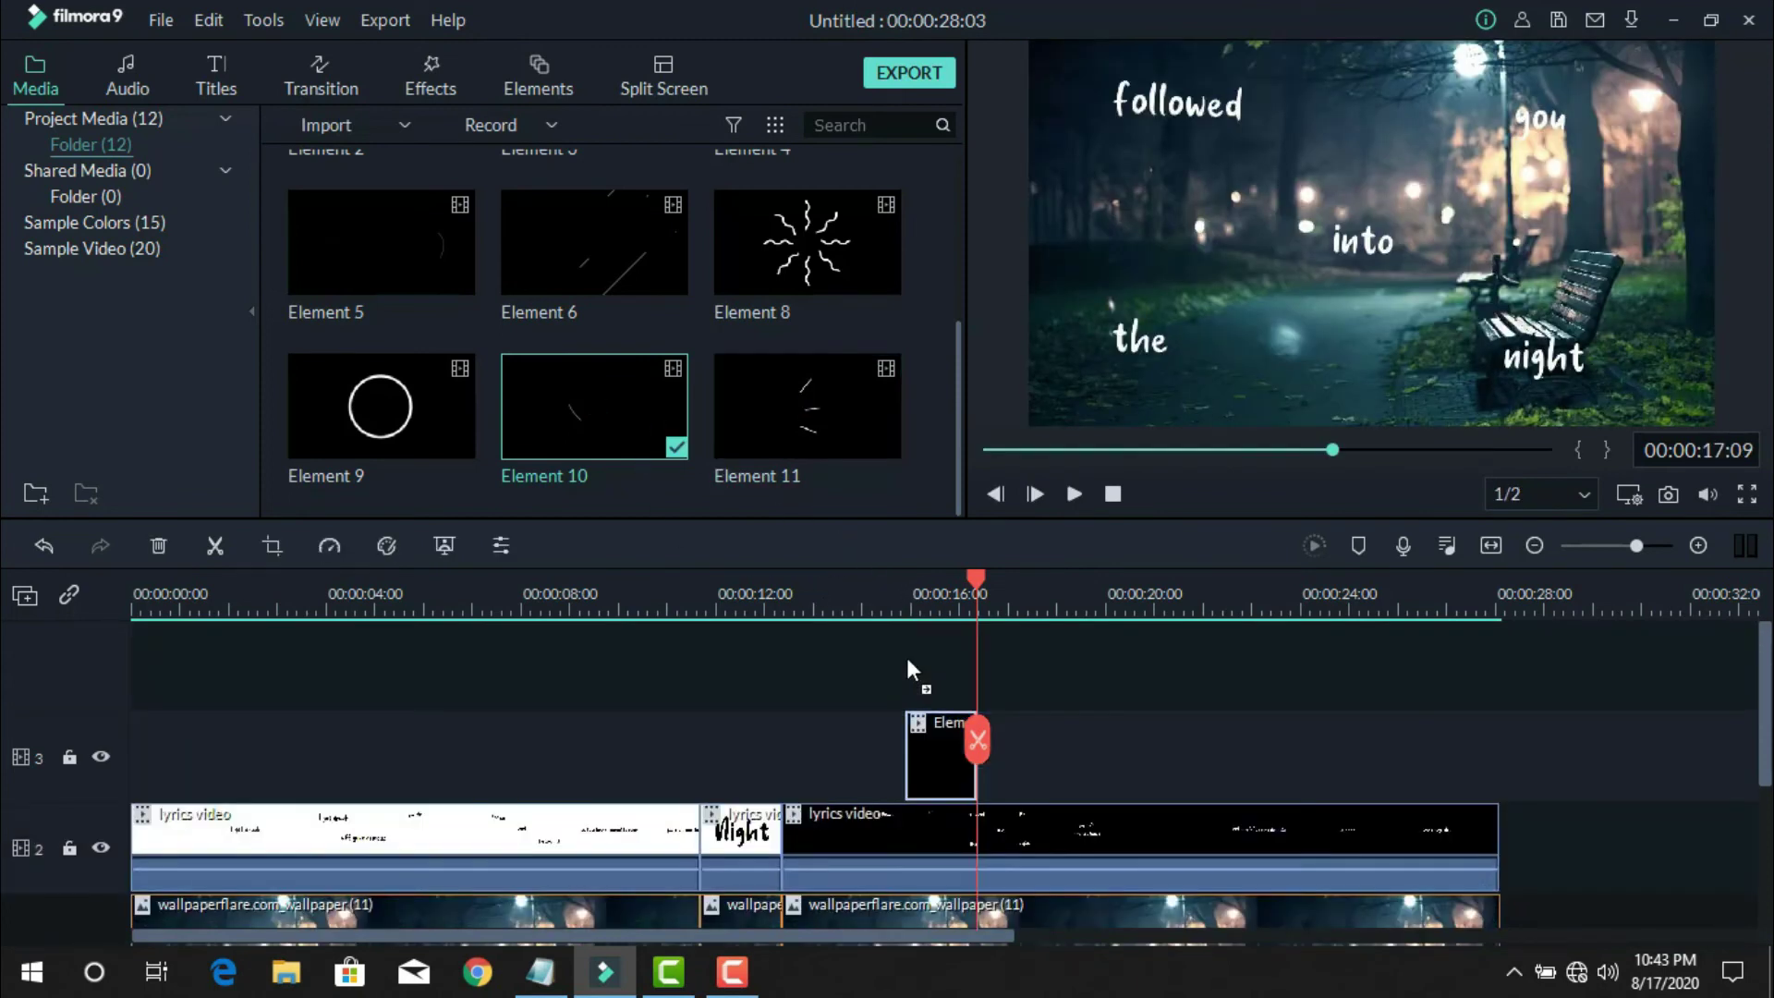
{"action": "double_click", "coordinate": [937, 733]}
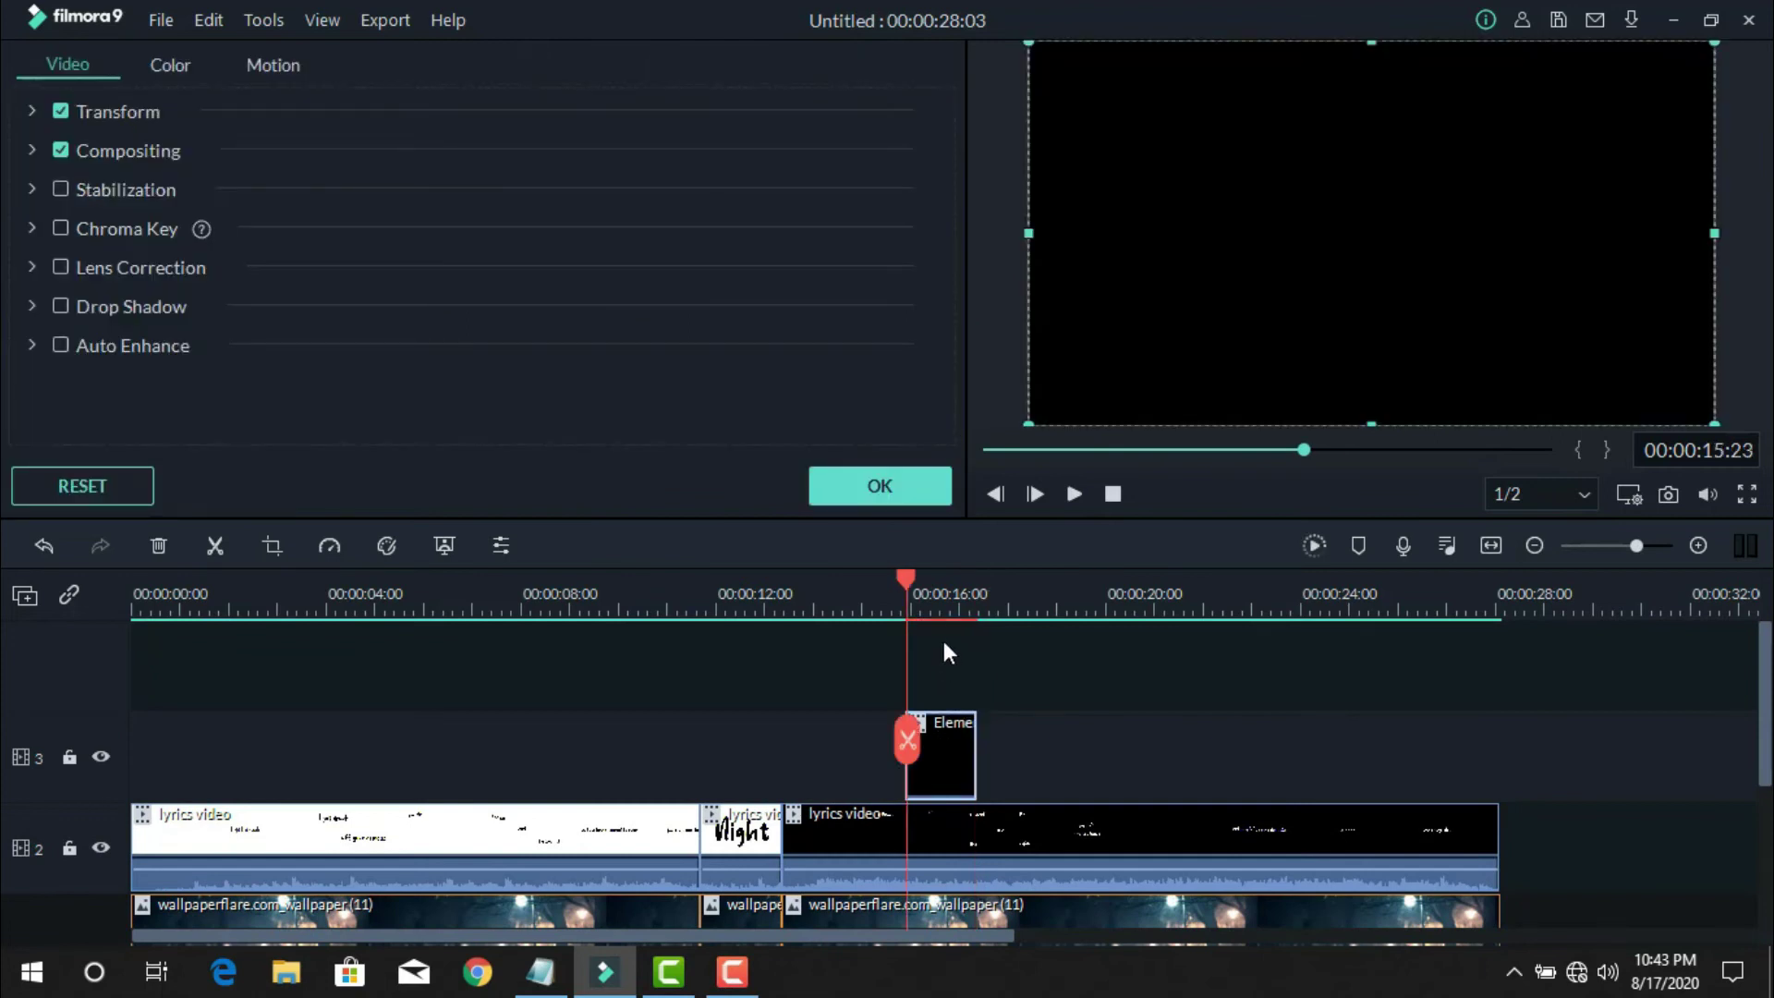
{"action": "left_click", "coordinate": [935, 697]}
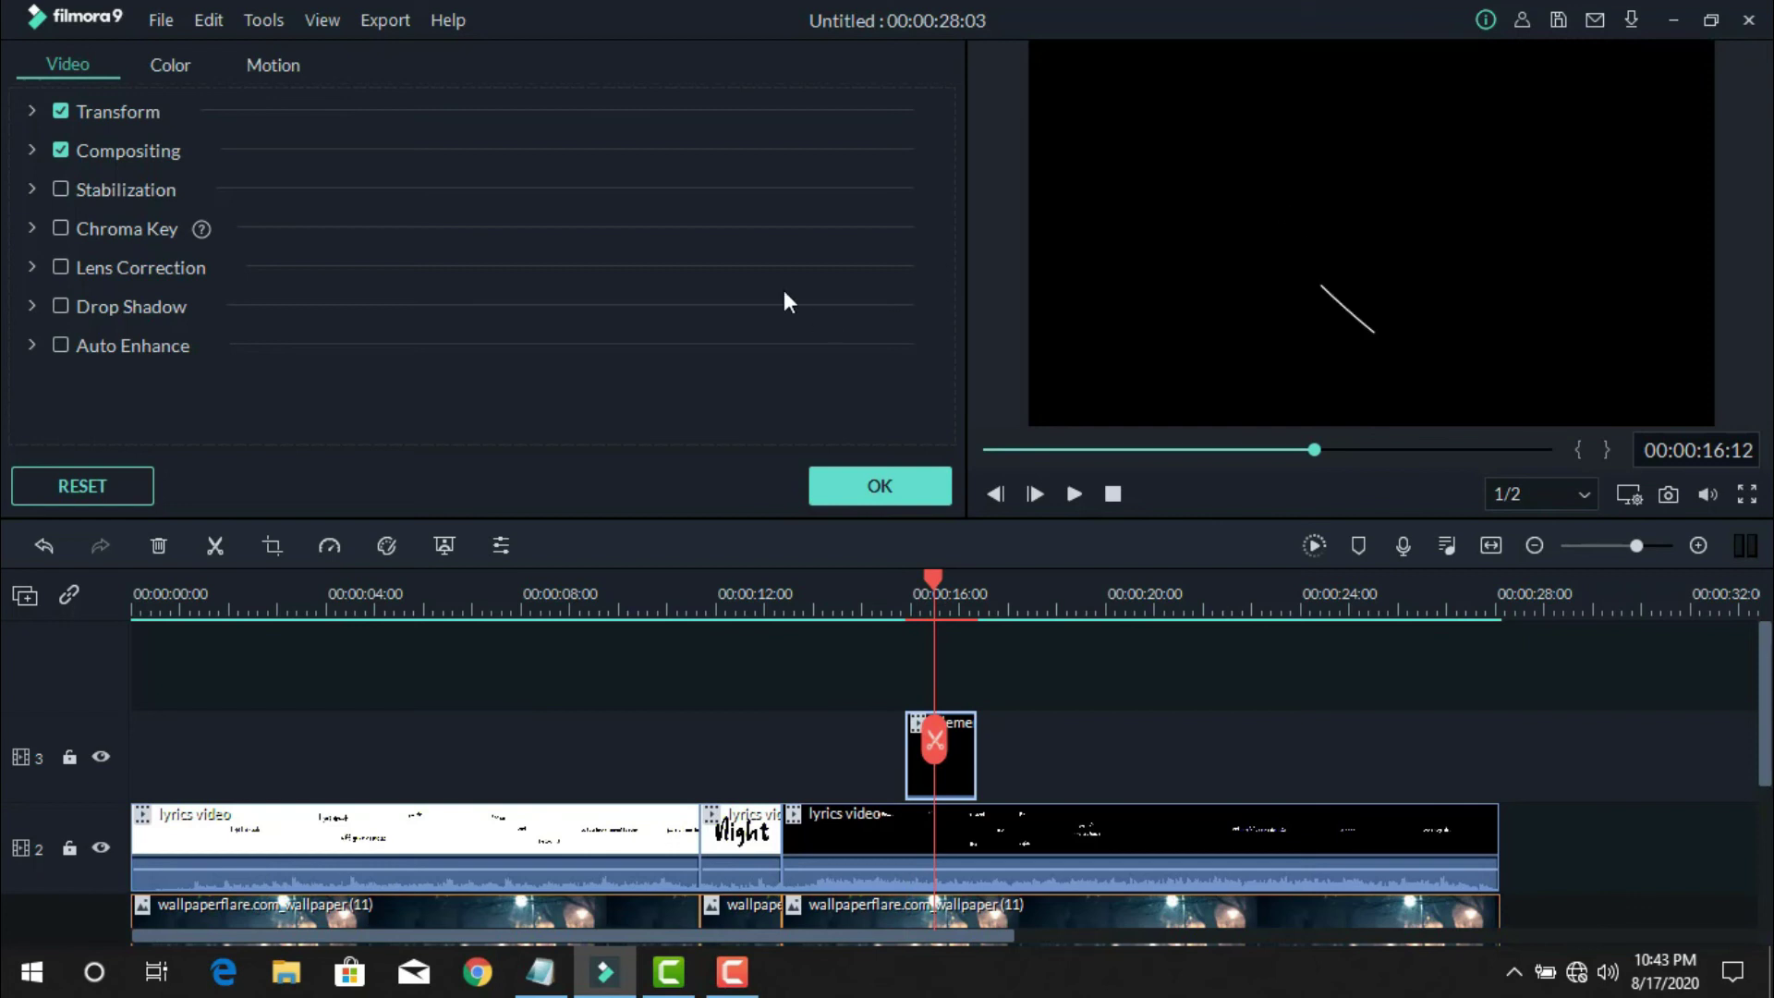
{"action": "left_click", "coordinate": [36, 152]}
{"action": "left_click", "coordinate": [314, 218]}
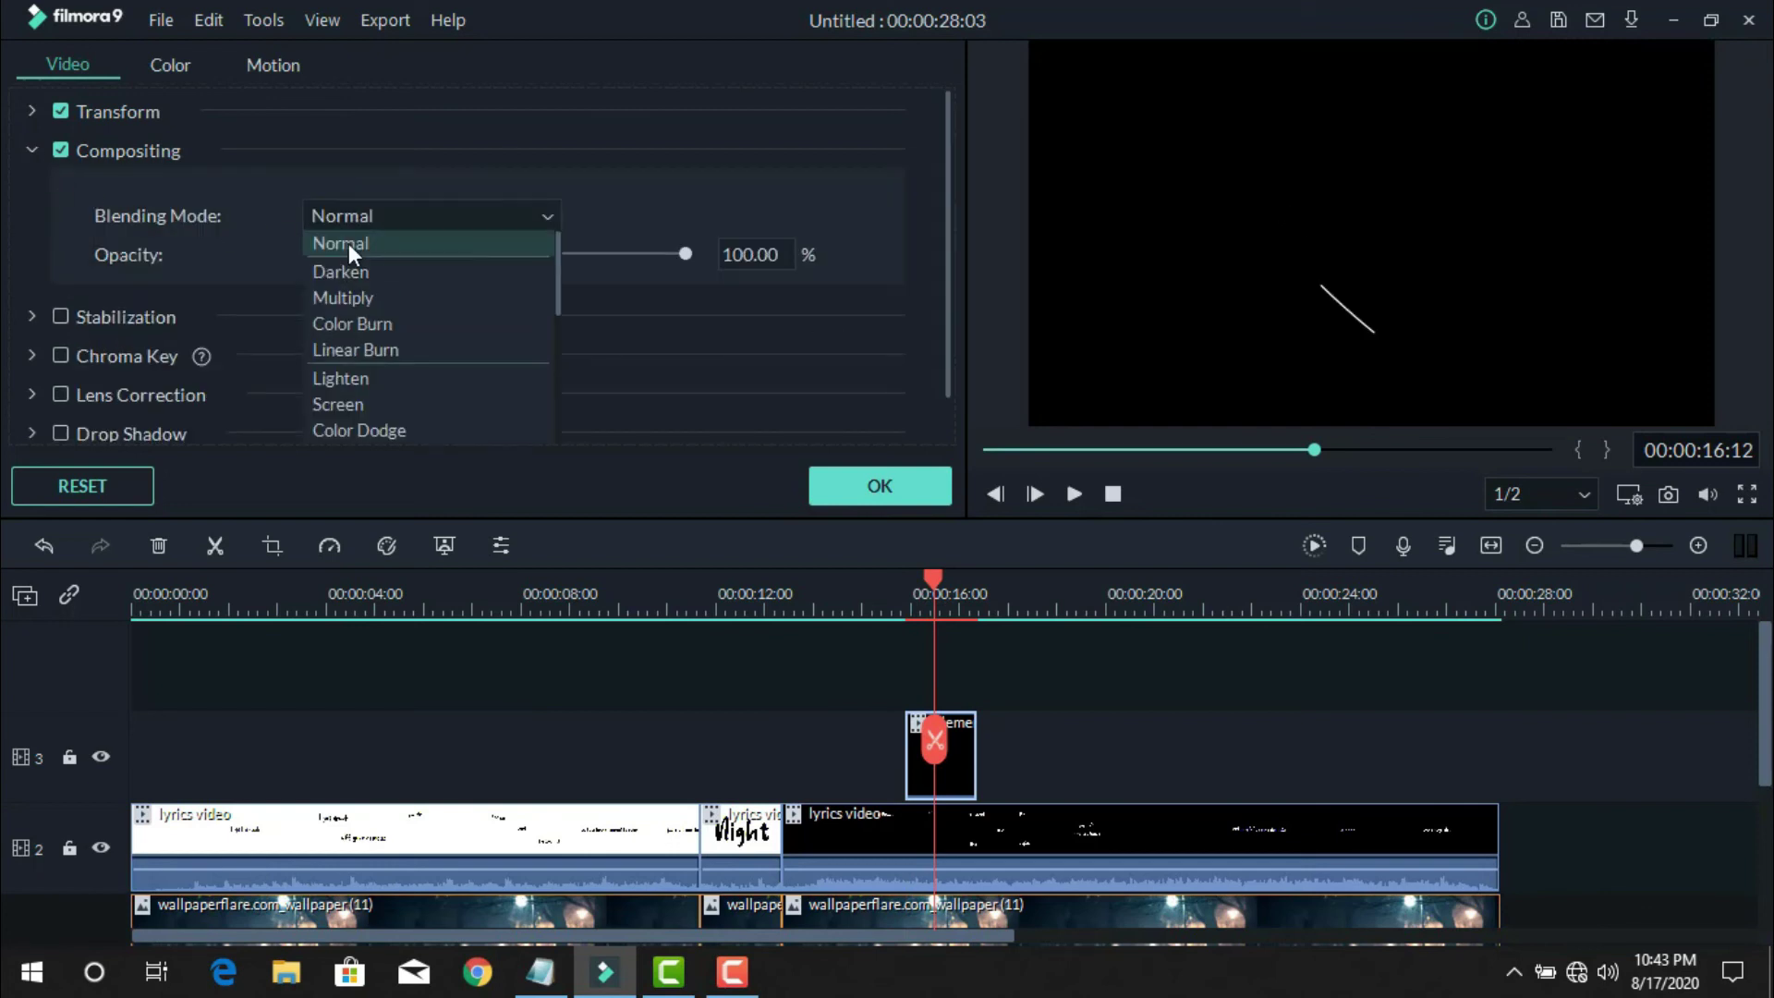
{"action": "left_click", "coordinate": [340, 403]}
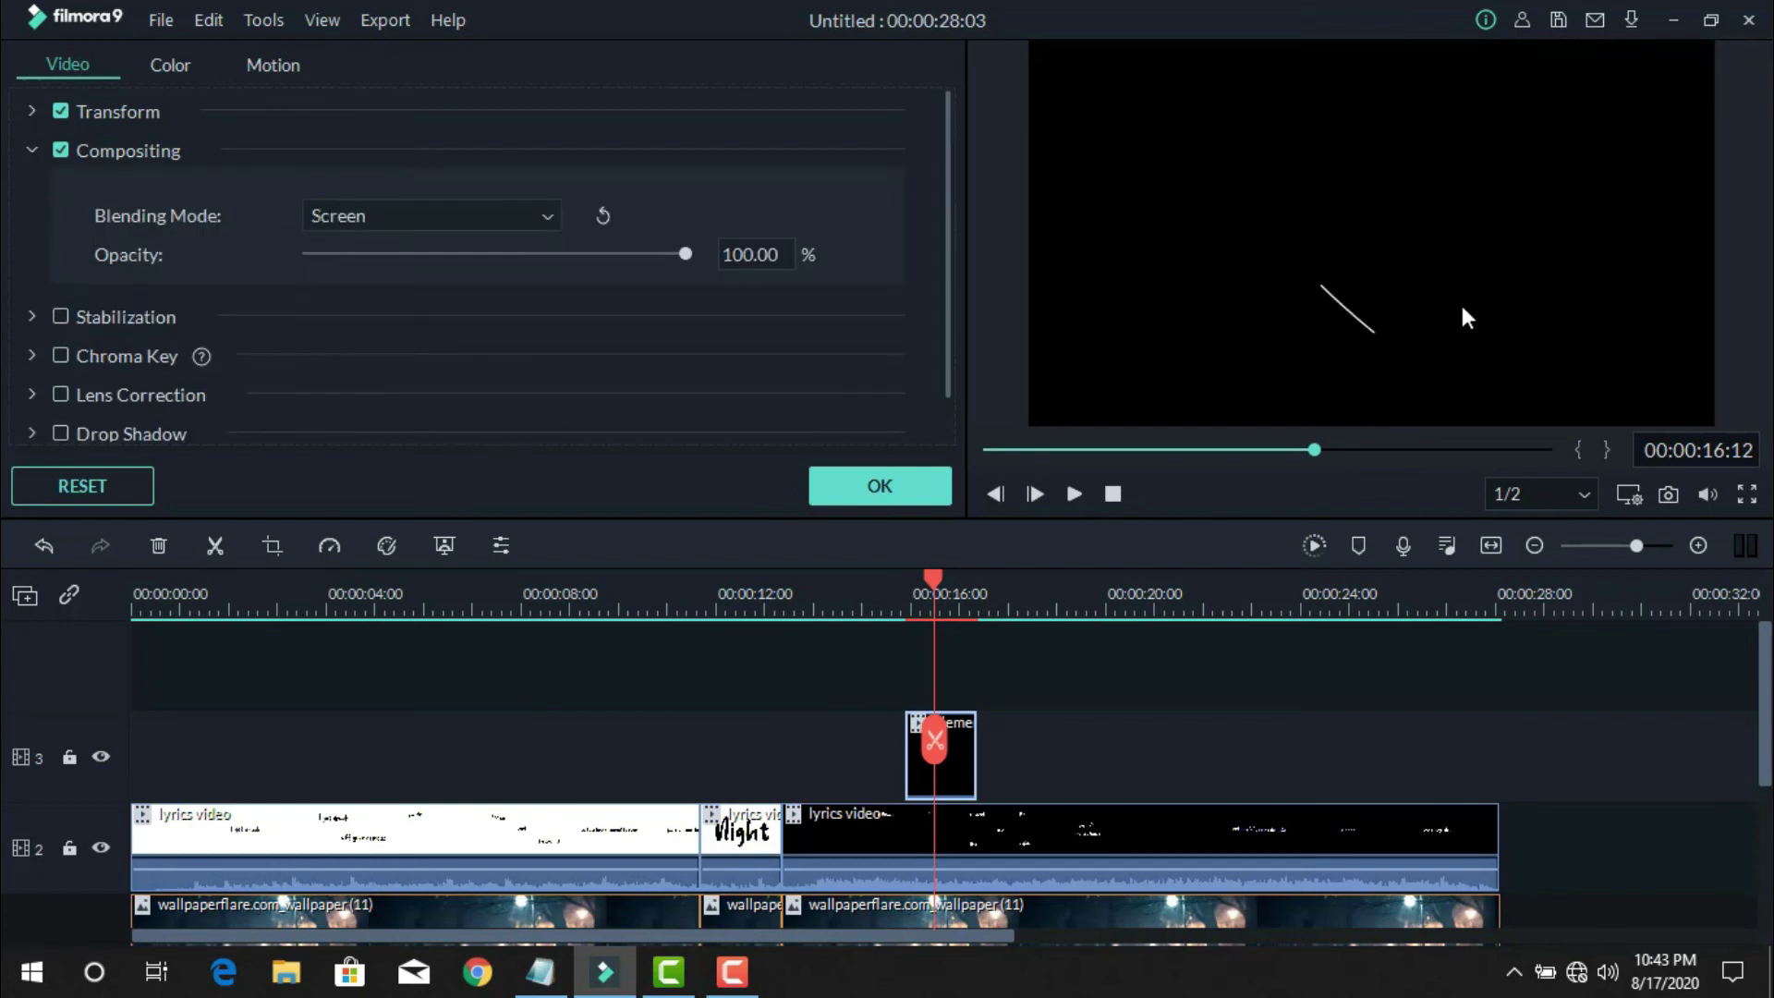
{"action": "left_click", "coordinate": [924, 489]}
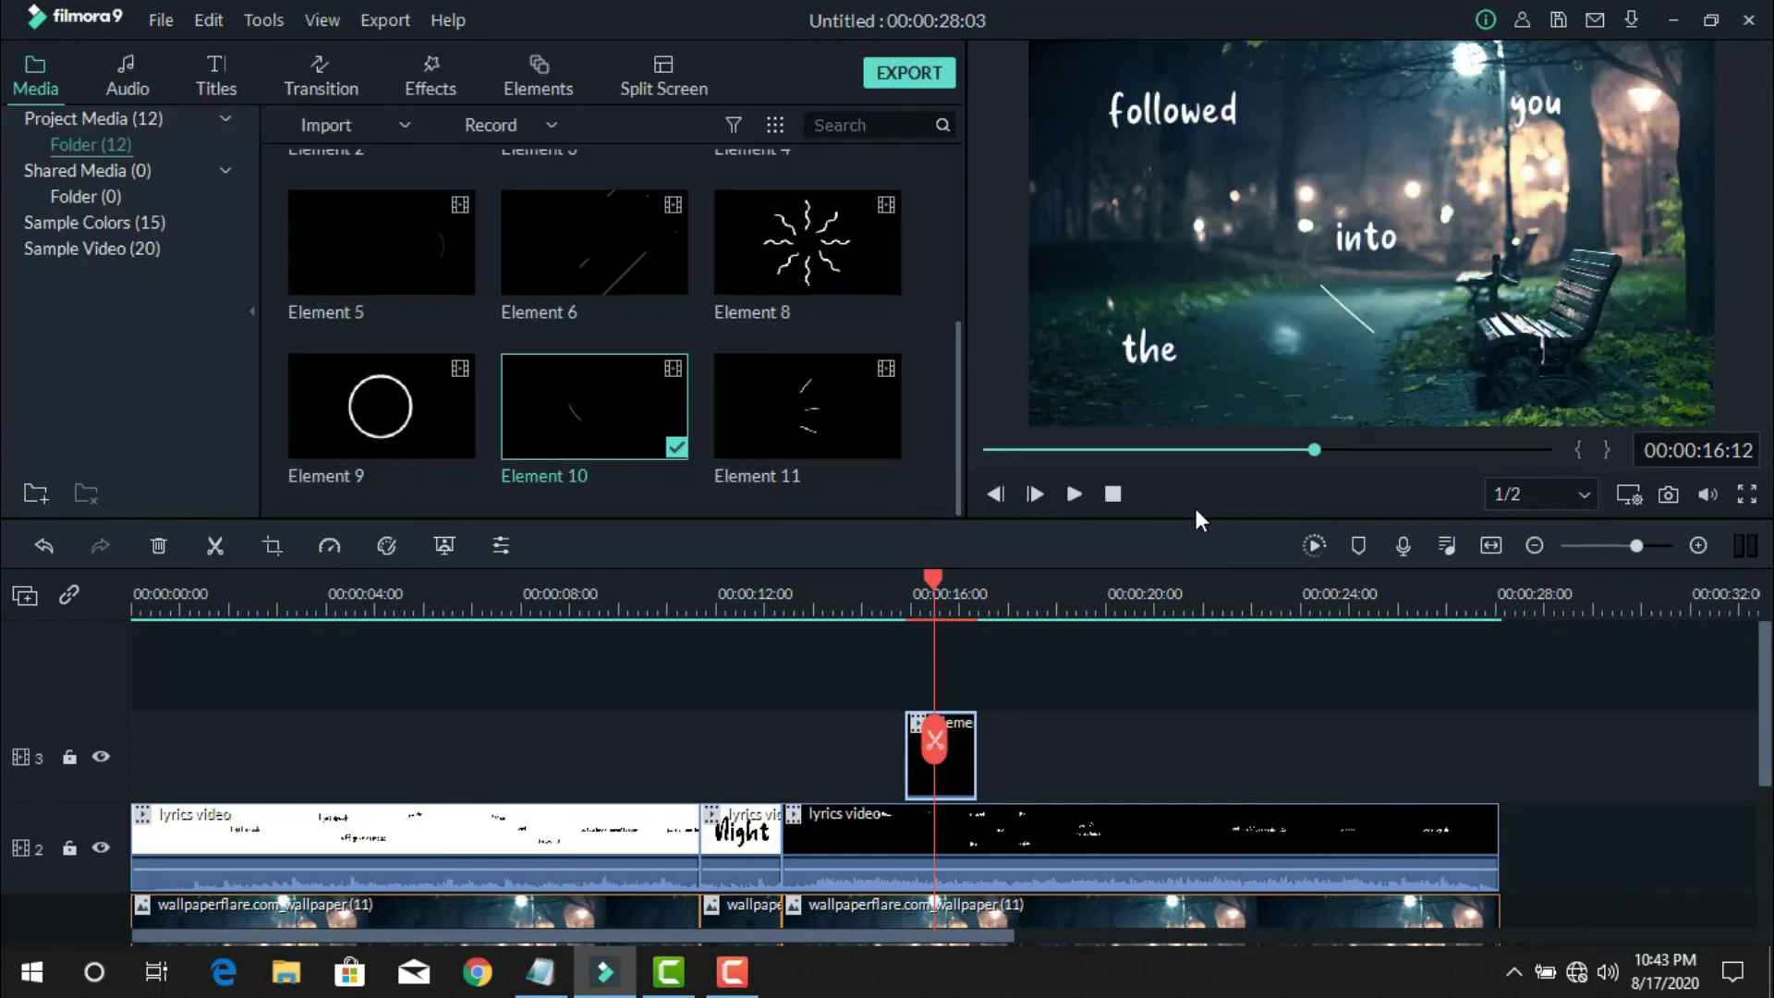
- Preview the Element 10 clip over the lyrics and scale it down to about 90.72%
{"action": "left_click", "coordinate": [1352, 272]}
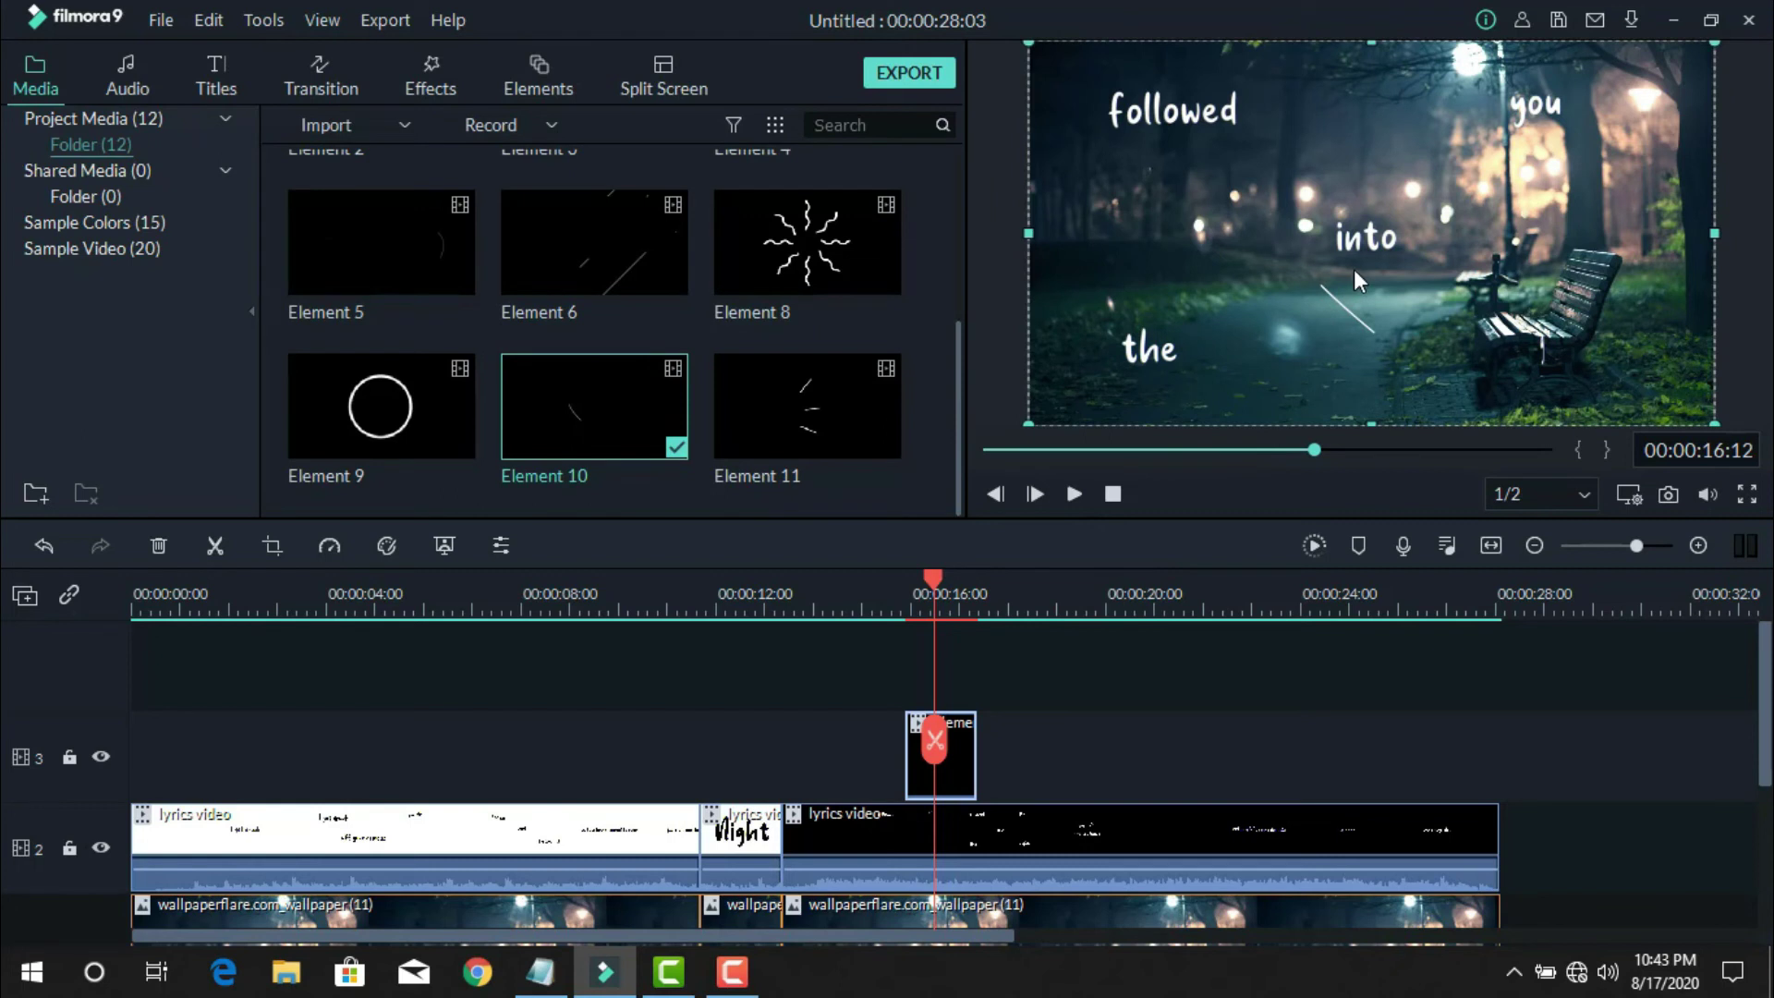
{"action": "left_click", "coordinate": [1073, 496]}
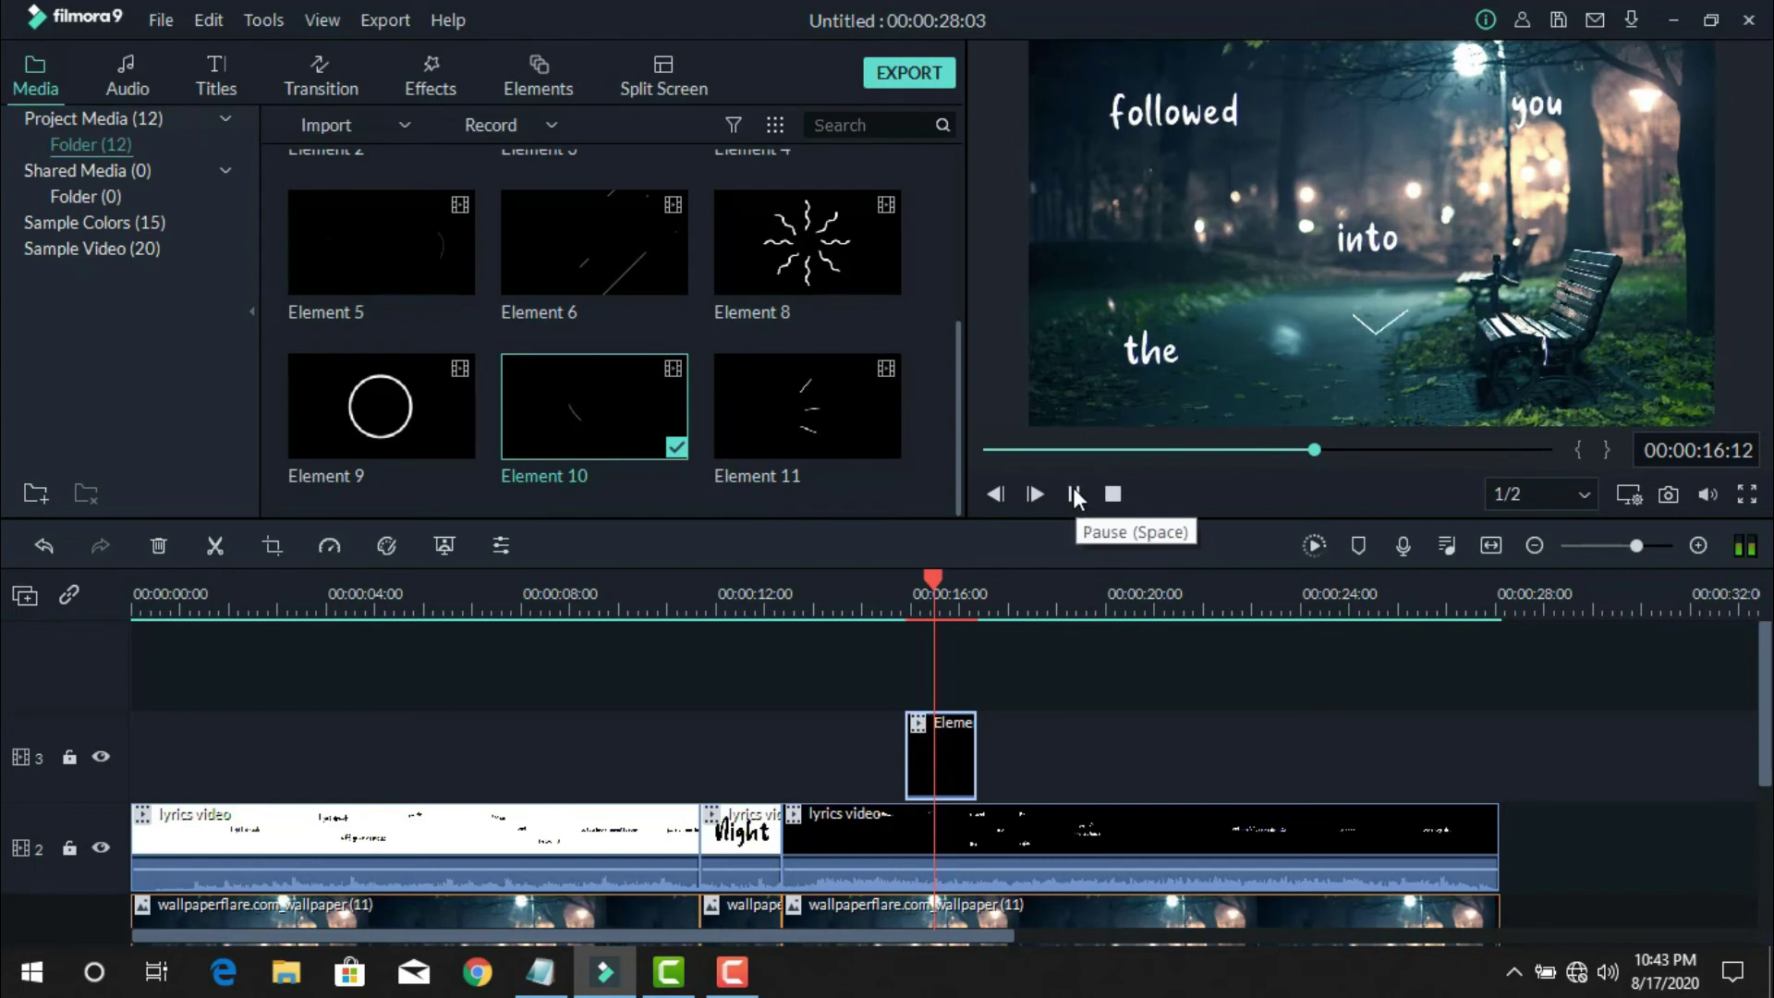
{"action": "left_click", "coordinate": [1074, 496]}
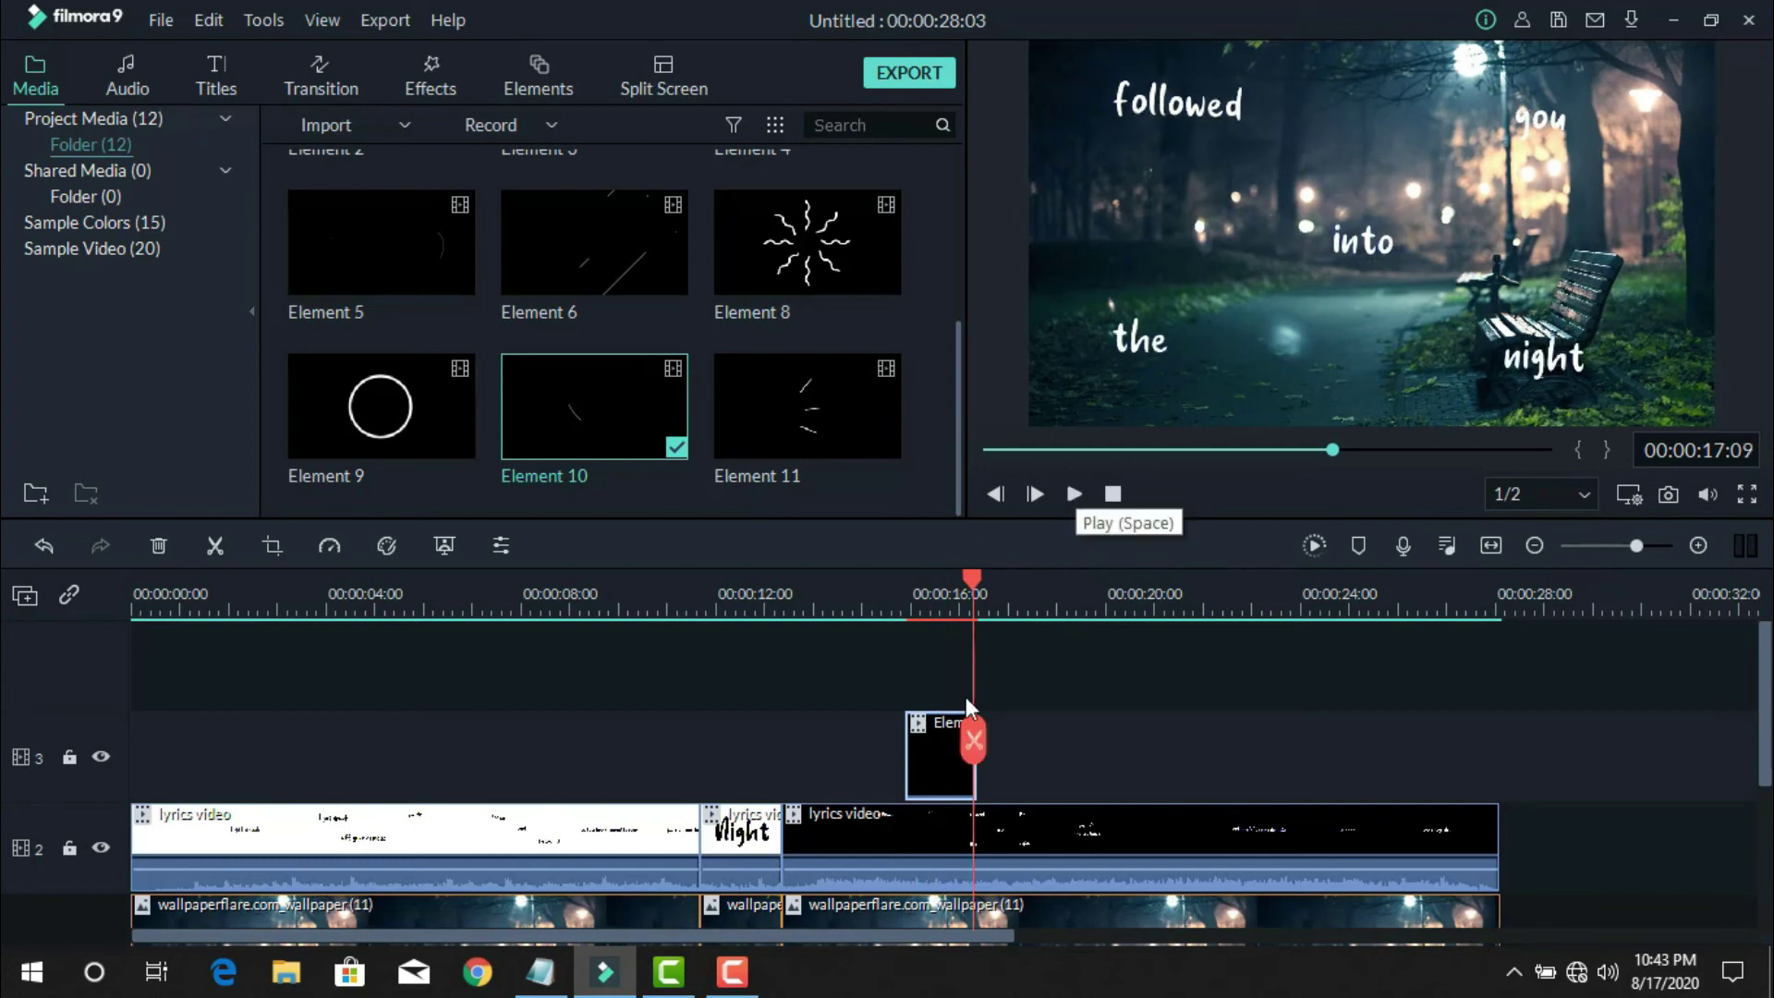
{"action": "double_click", "coordinate": [946, 741]}
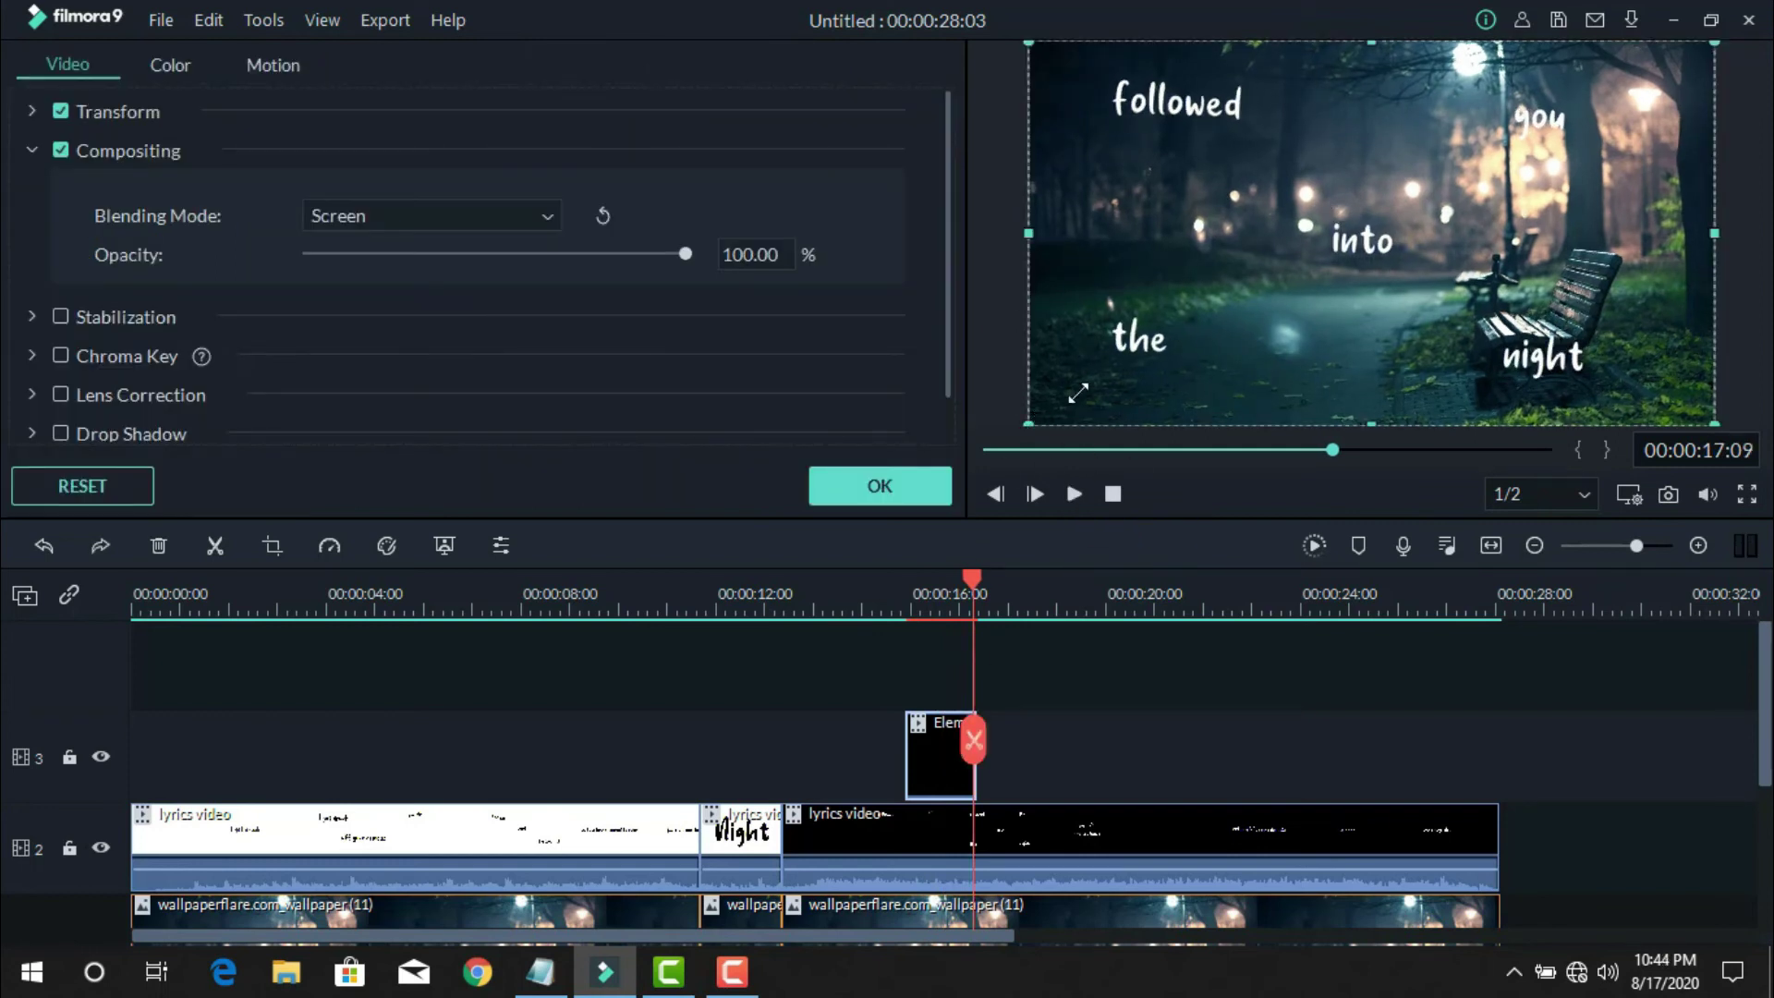
{"action": "left_click_drag", "start_coordinate": [1077, 392], "coordinate": [1094, 364]}
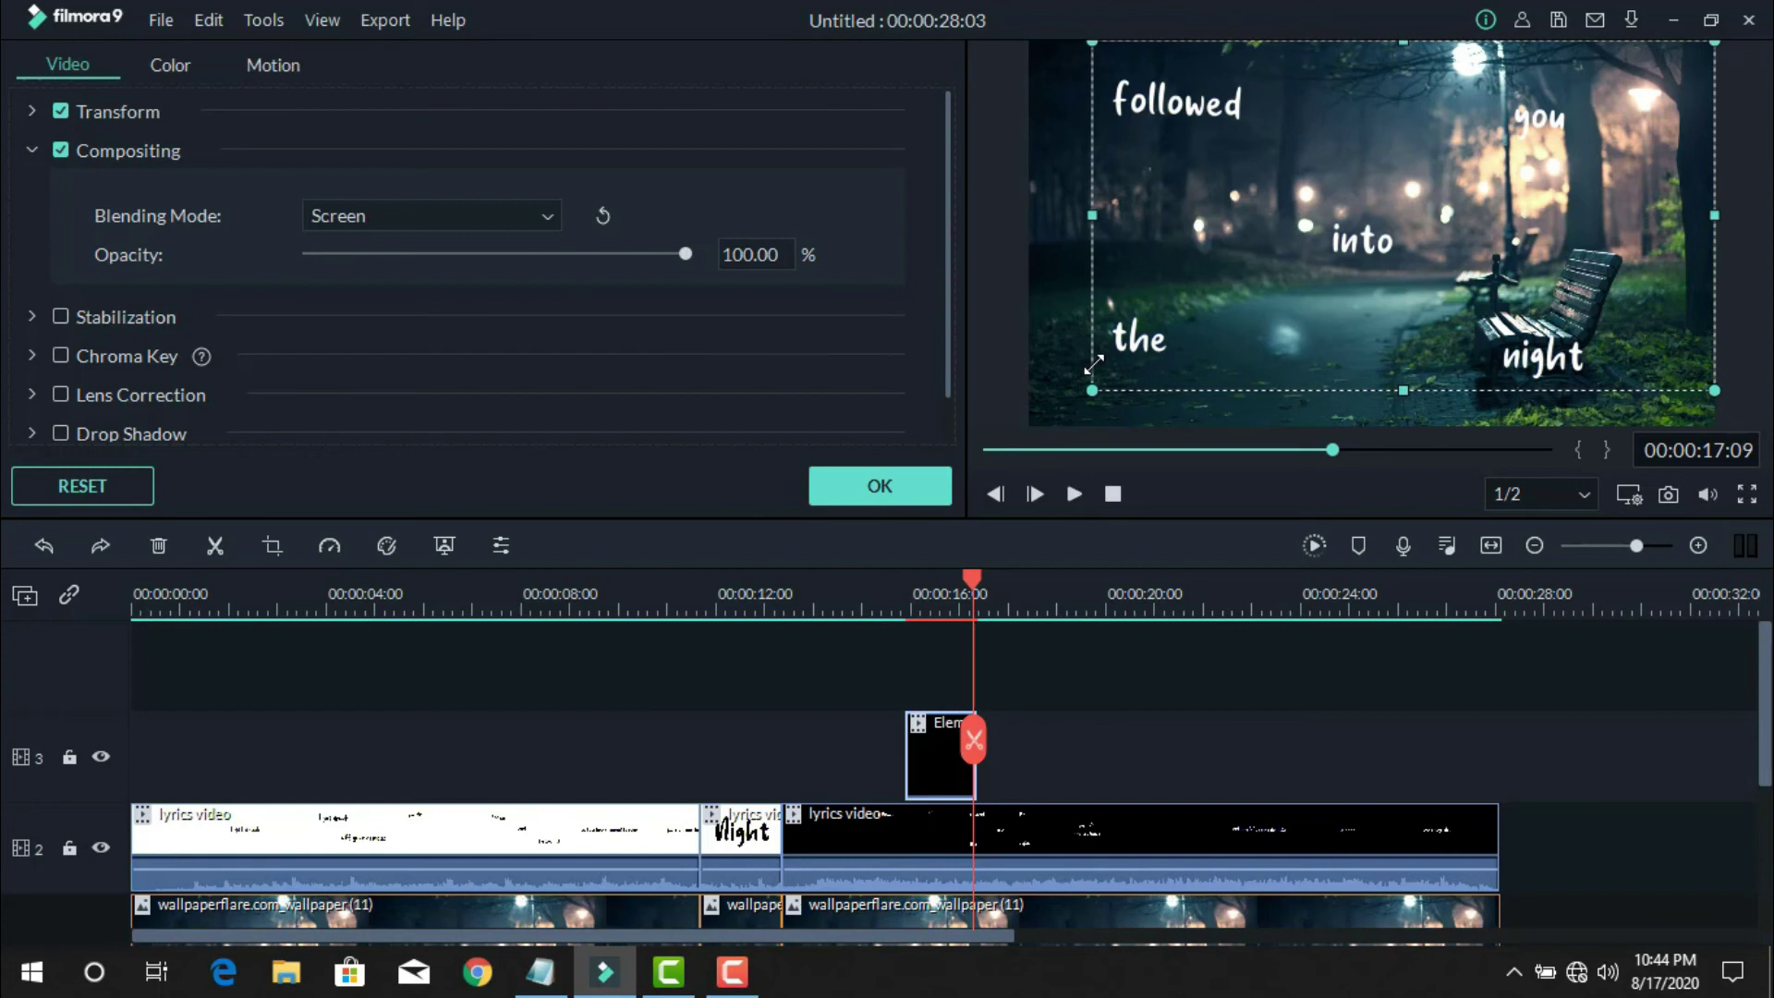
{"action": "left_click", "coordinate": [938, 582]}
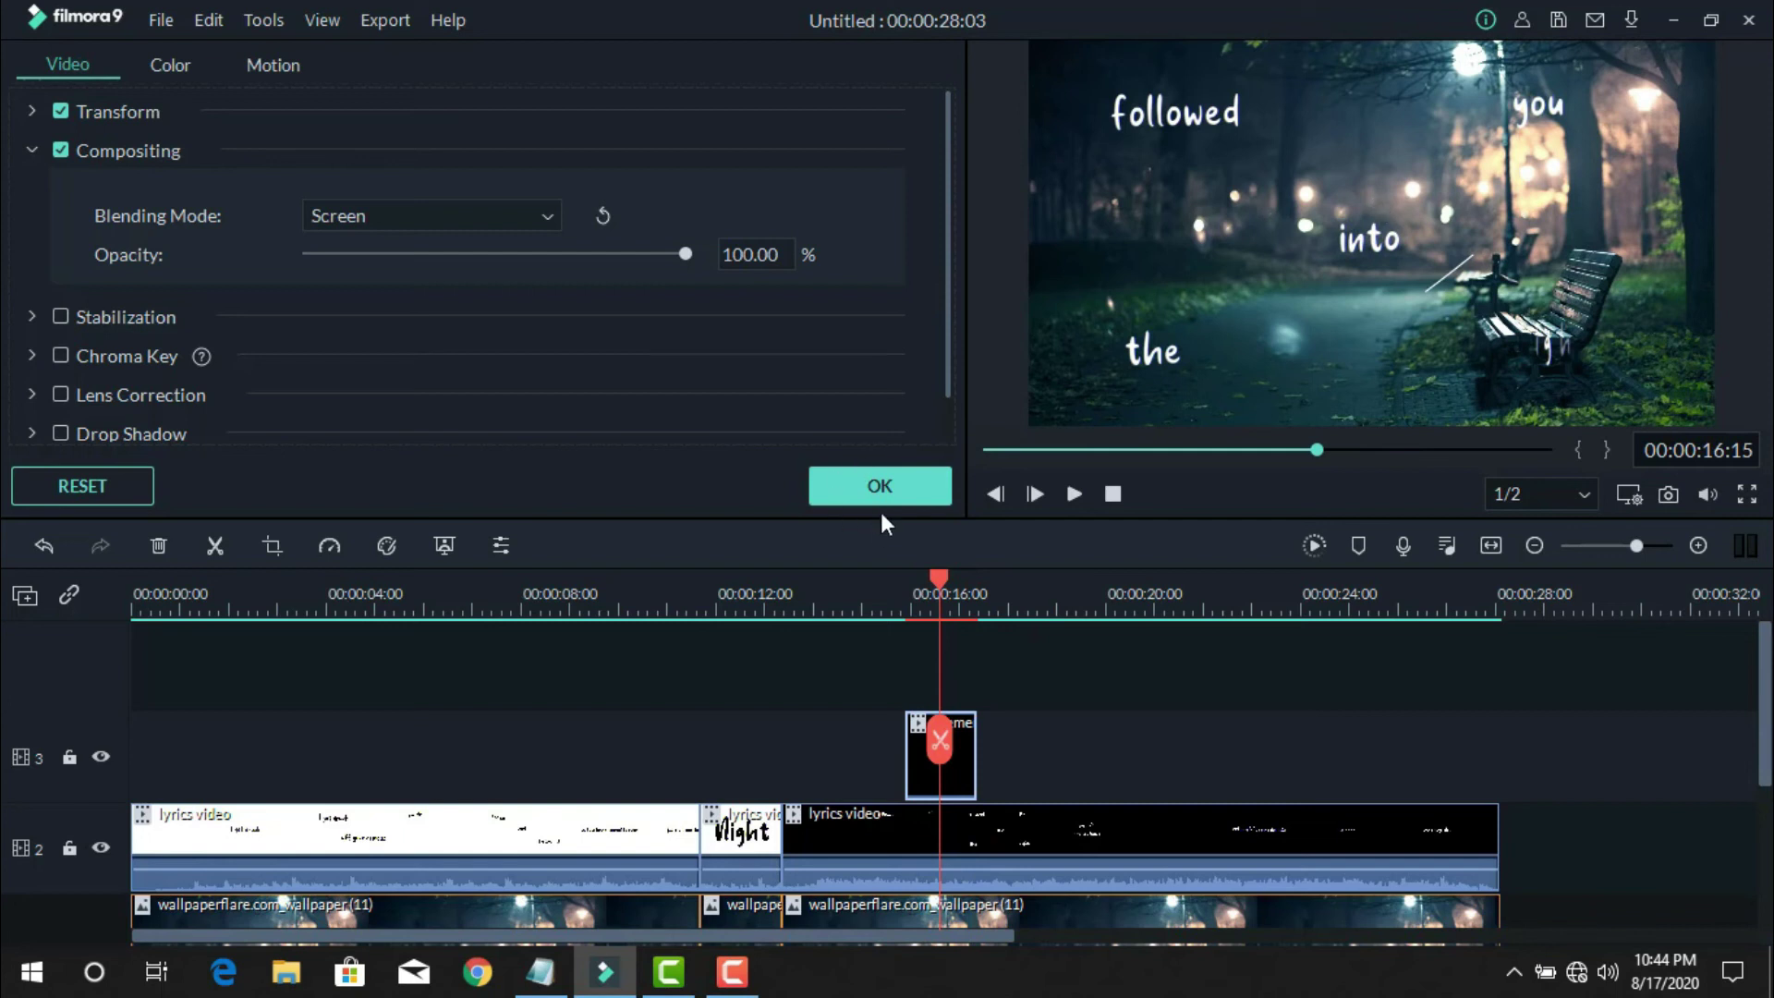
{"action": "left_click", "coordinate": [832, 498]}
- Copy the Element 10 clip and stack four pasted copies above it on video tracks 4 to 7
{"action": "right_click", "coordinate": [965, 762]}
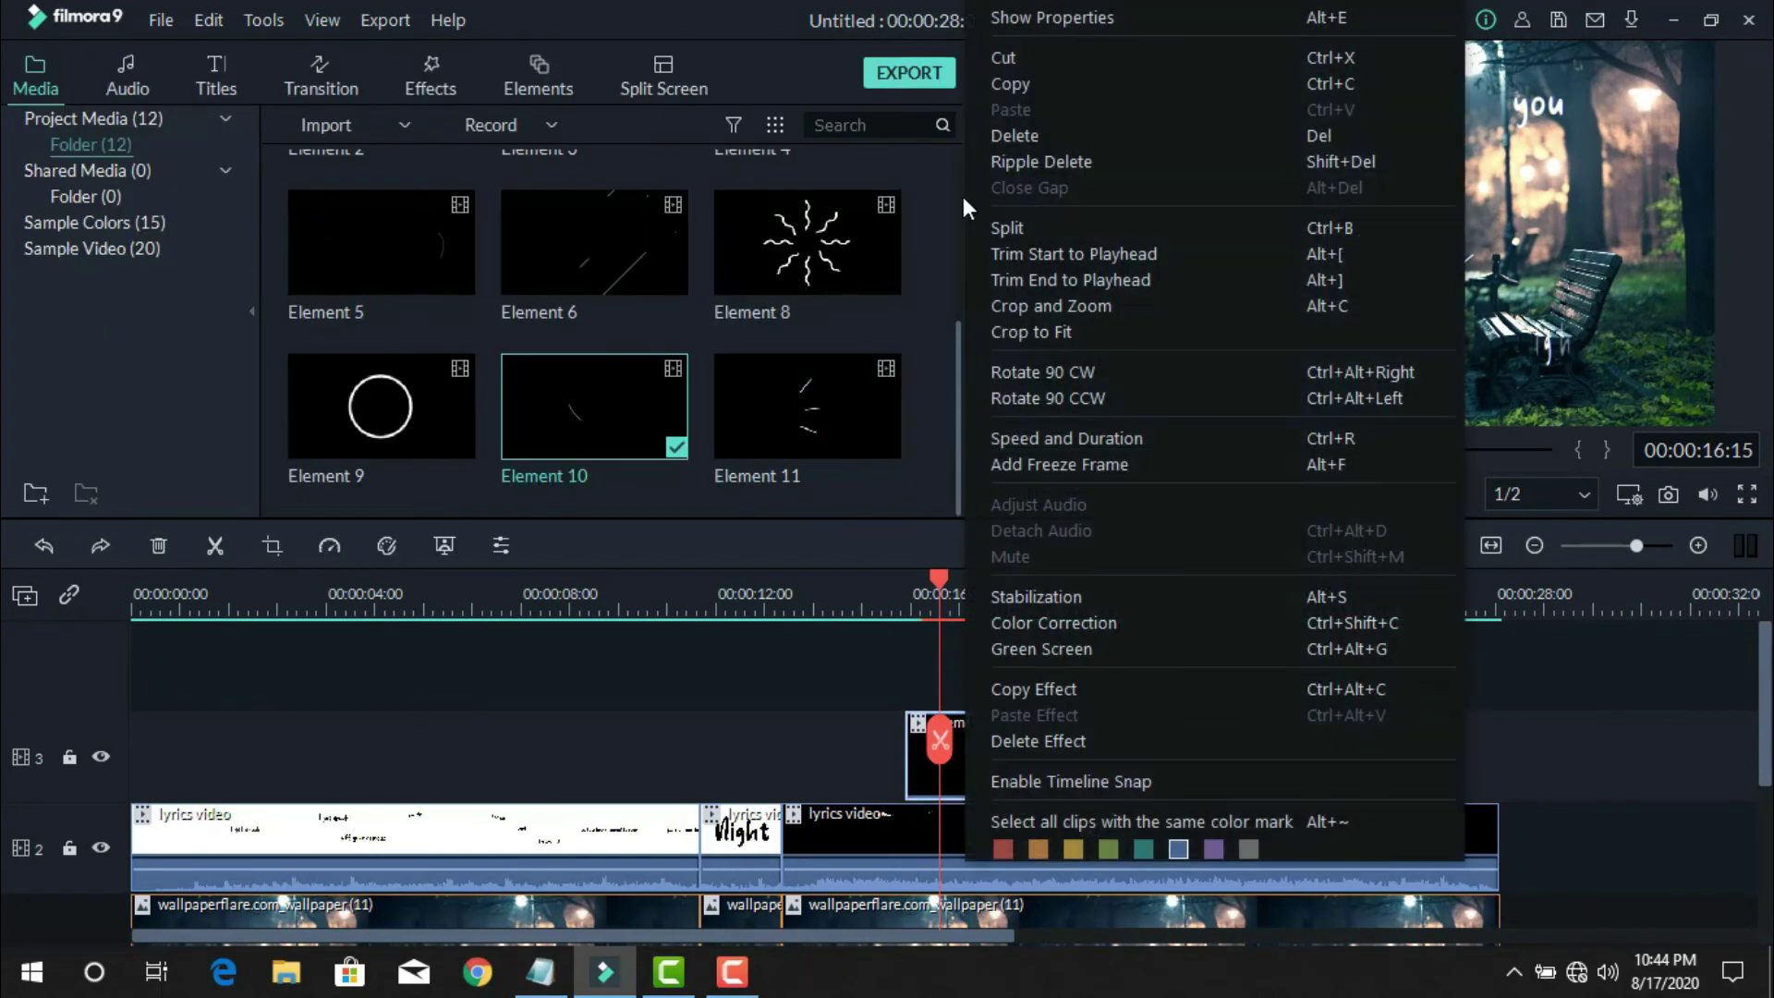
{"action": "left_click", "coordinate": [1010, 93]}
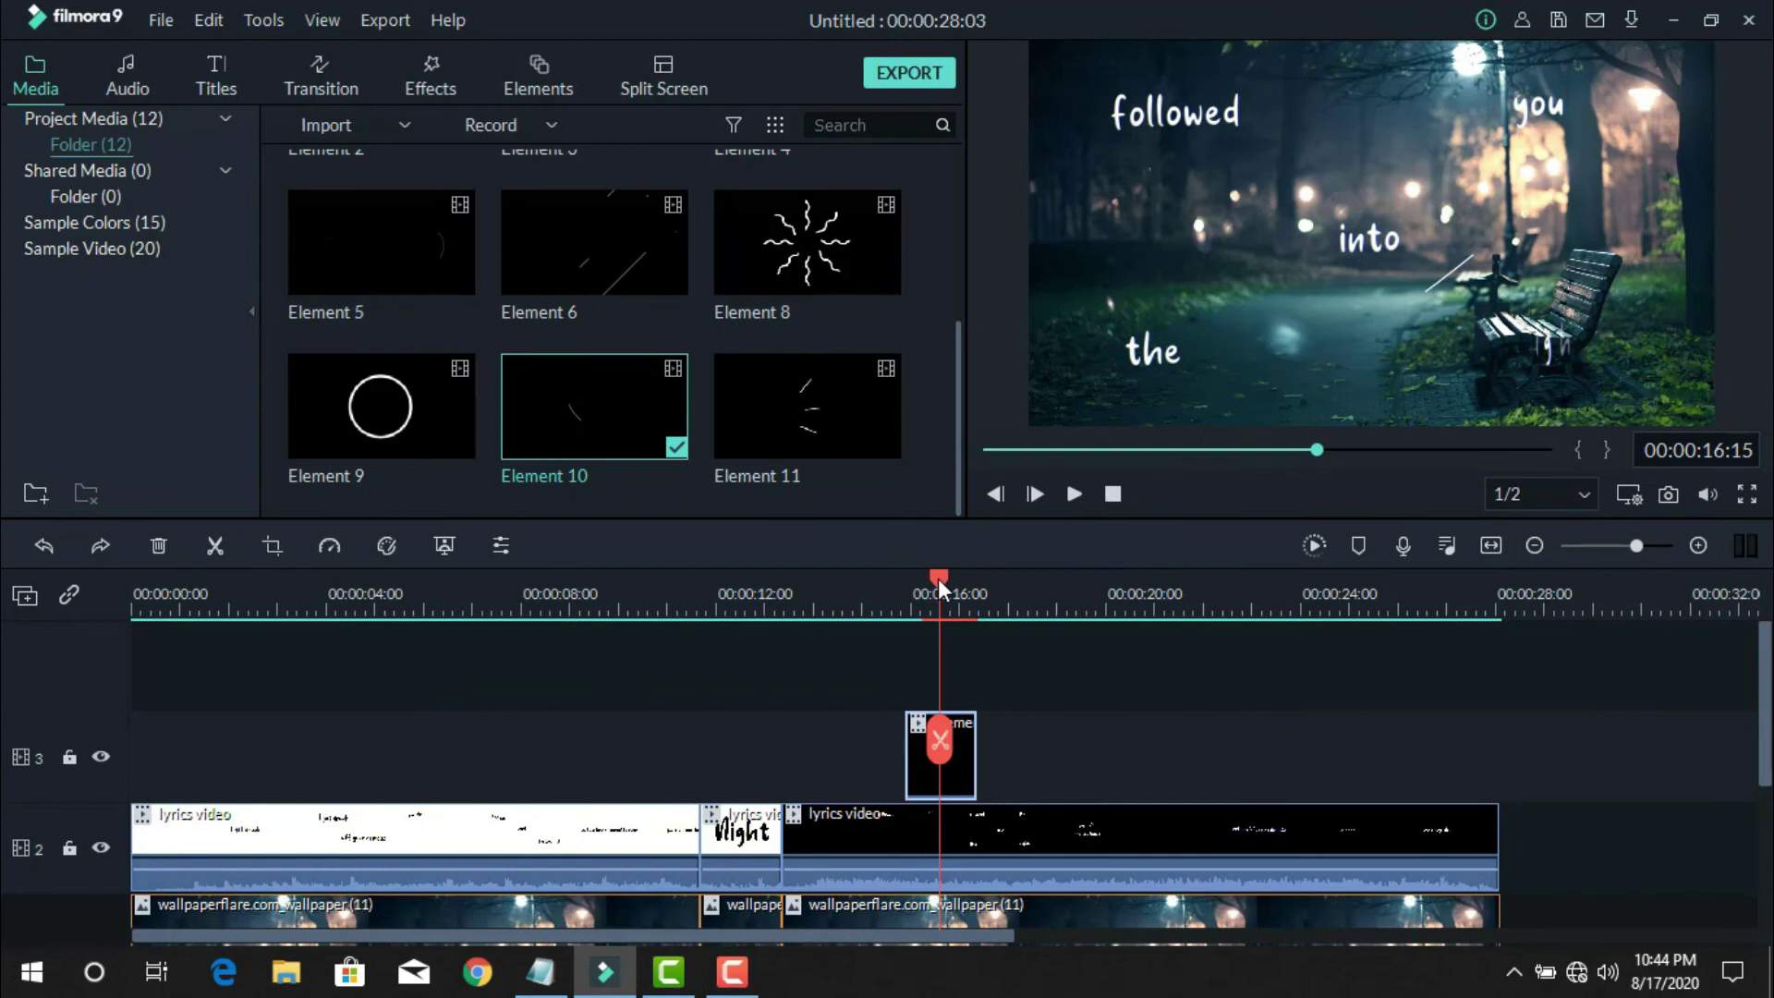
{"action": "left_click_drag", "start_coordinate": [939, 579], "coordinate": [1660, 582]}
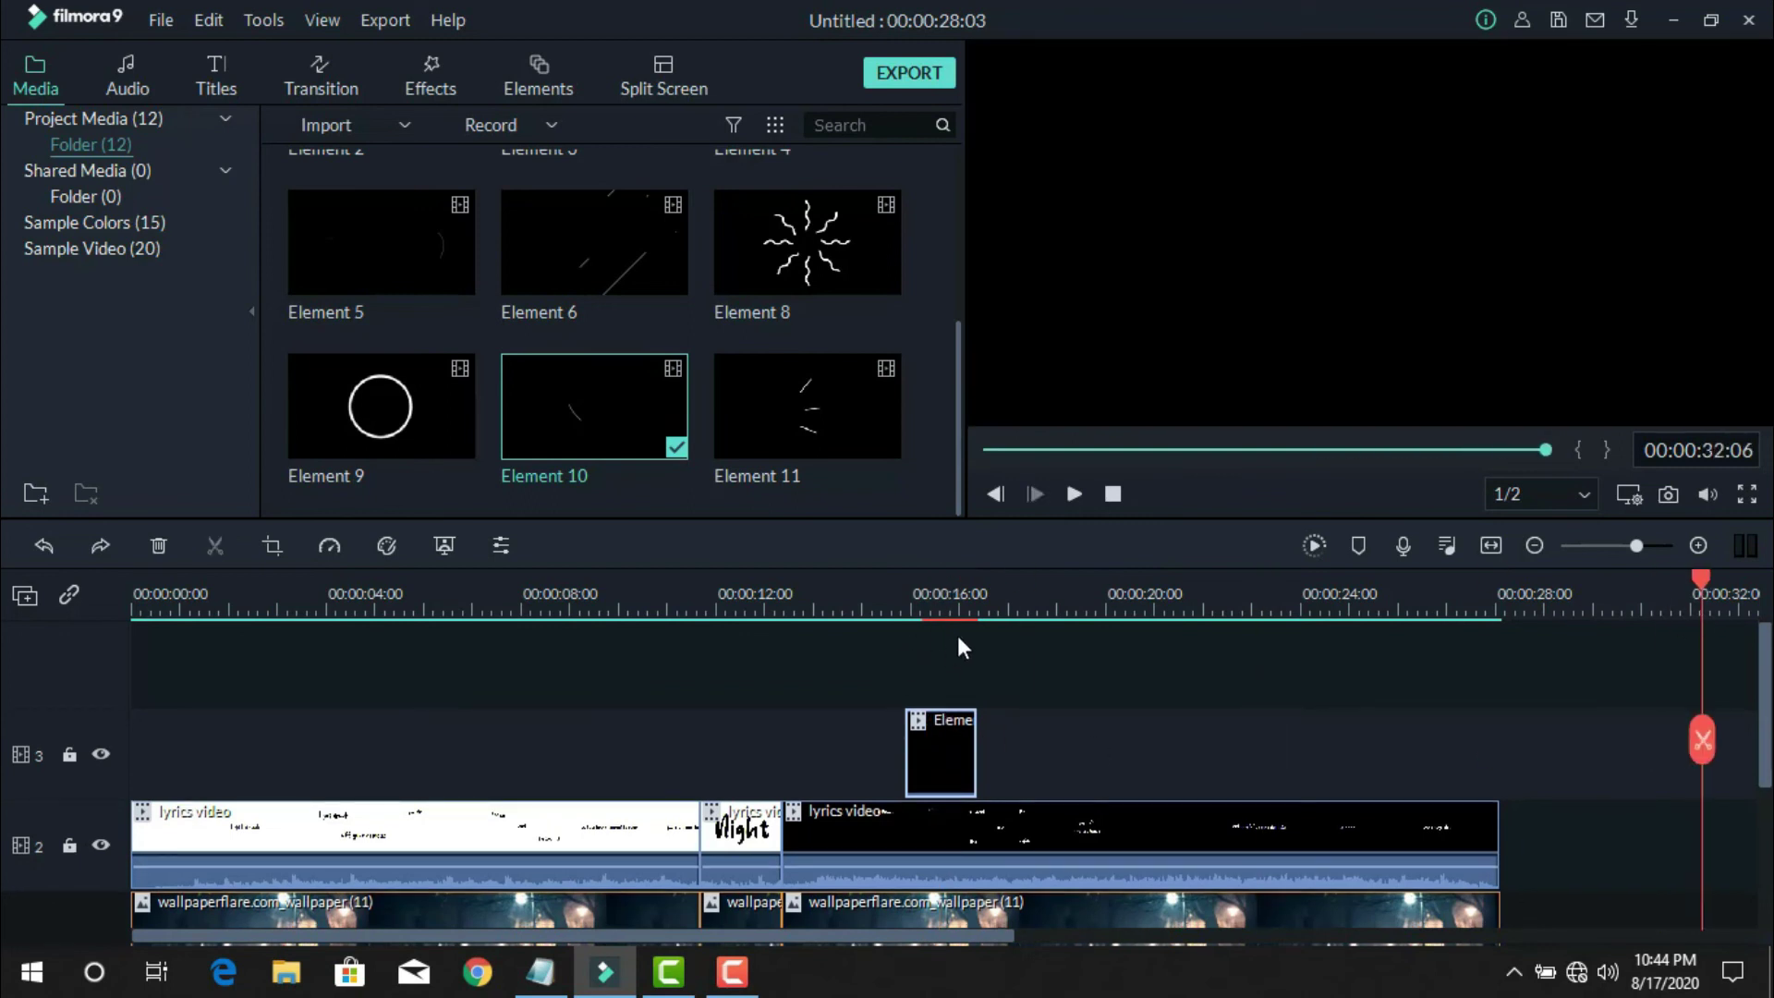
{"action": "right_click", "coordinate": [958, 636]}
{"action": "left_click", "coordinate": [1022, 109]}
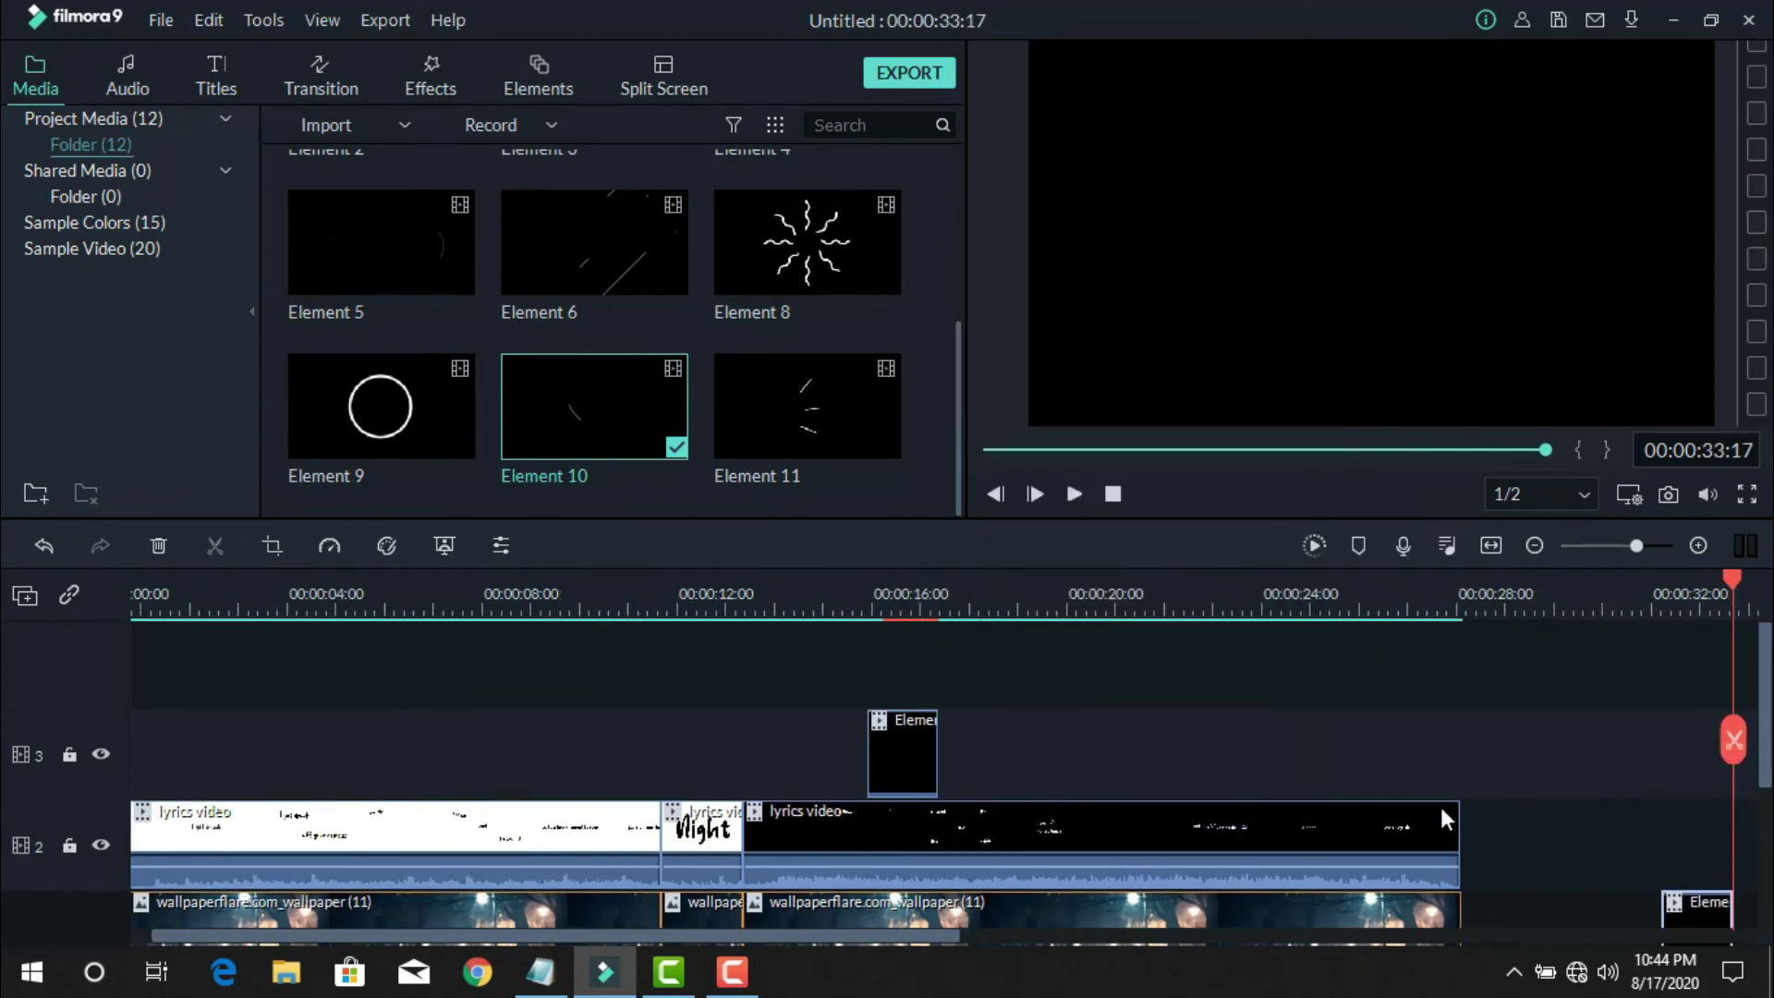
{"action": "left_click_drag", "start_coordinate": [1683, 907], "coordinate": [914, 649]}
{"action": "left_click_drag", "start_coordinate": [1765, 693], "coordinate": [1765, 855]}
{"action": "left_click_drag", "start_coordinate": [1683, 901], "coordinate": [889, 647]}
{"action": "key", "text": "ctrl+v"}
{"action": "left_click_drag", "start_coordinate": [1765, 693], "coordinate": [1765, 855]}
{"action": "left_click_drag", "start_coordinate": [1682, 901], "coordinate": [827, 647]}
{"action": "key", "text": "ctrl+v"}
{"action": "left_click_drag", "start_coordinate": [1768, 672], "coordinate": [776, 637]}
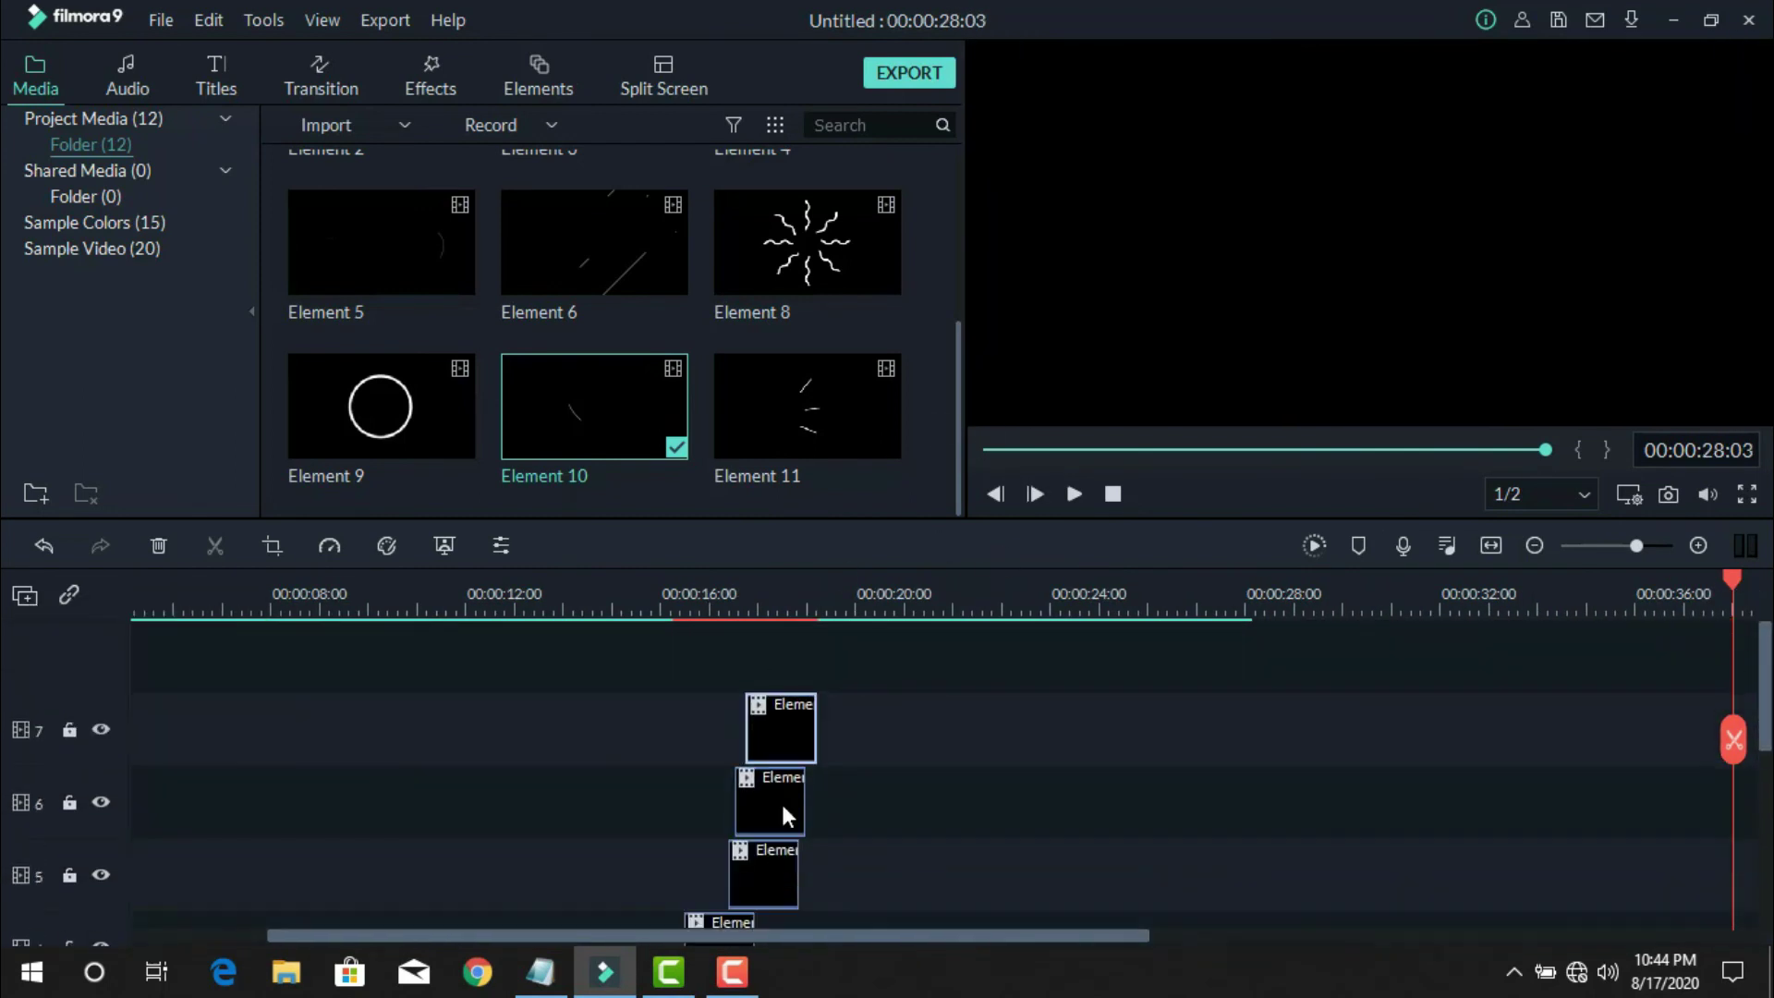
- Place the track 3 Element 10 by the word "you" and shift the copies on tracks 5 and 6 in line with track 4
{"action": "double_click", "coordinate": [745, 739]}
{"action": "scroll", "coordinate": [745, 739], "scroll_direction": "down", "scroll_amount": 1}
{"action": "double_click", "coordinate": [726, 797]}
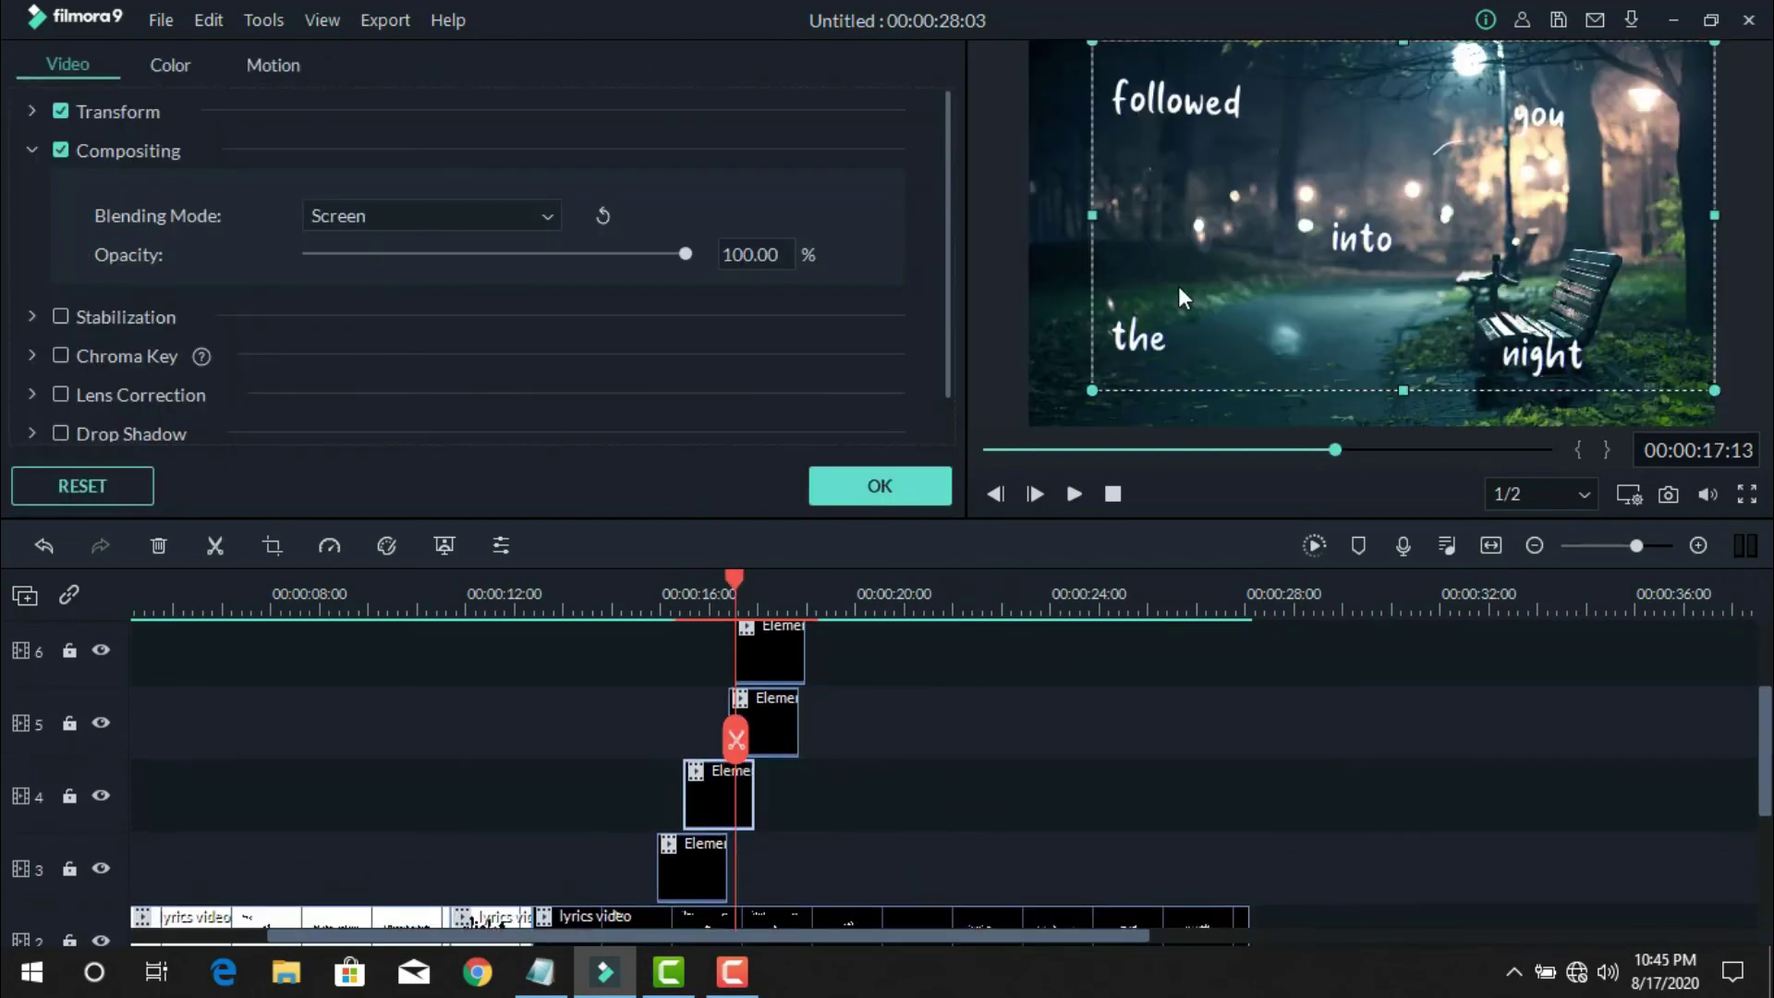
{"action": "left_click", "coordinate": [712, 596]}
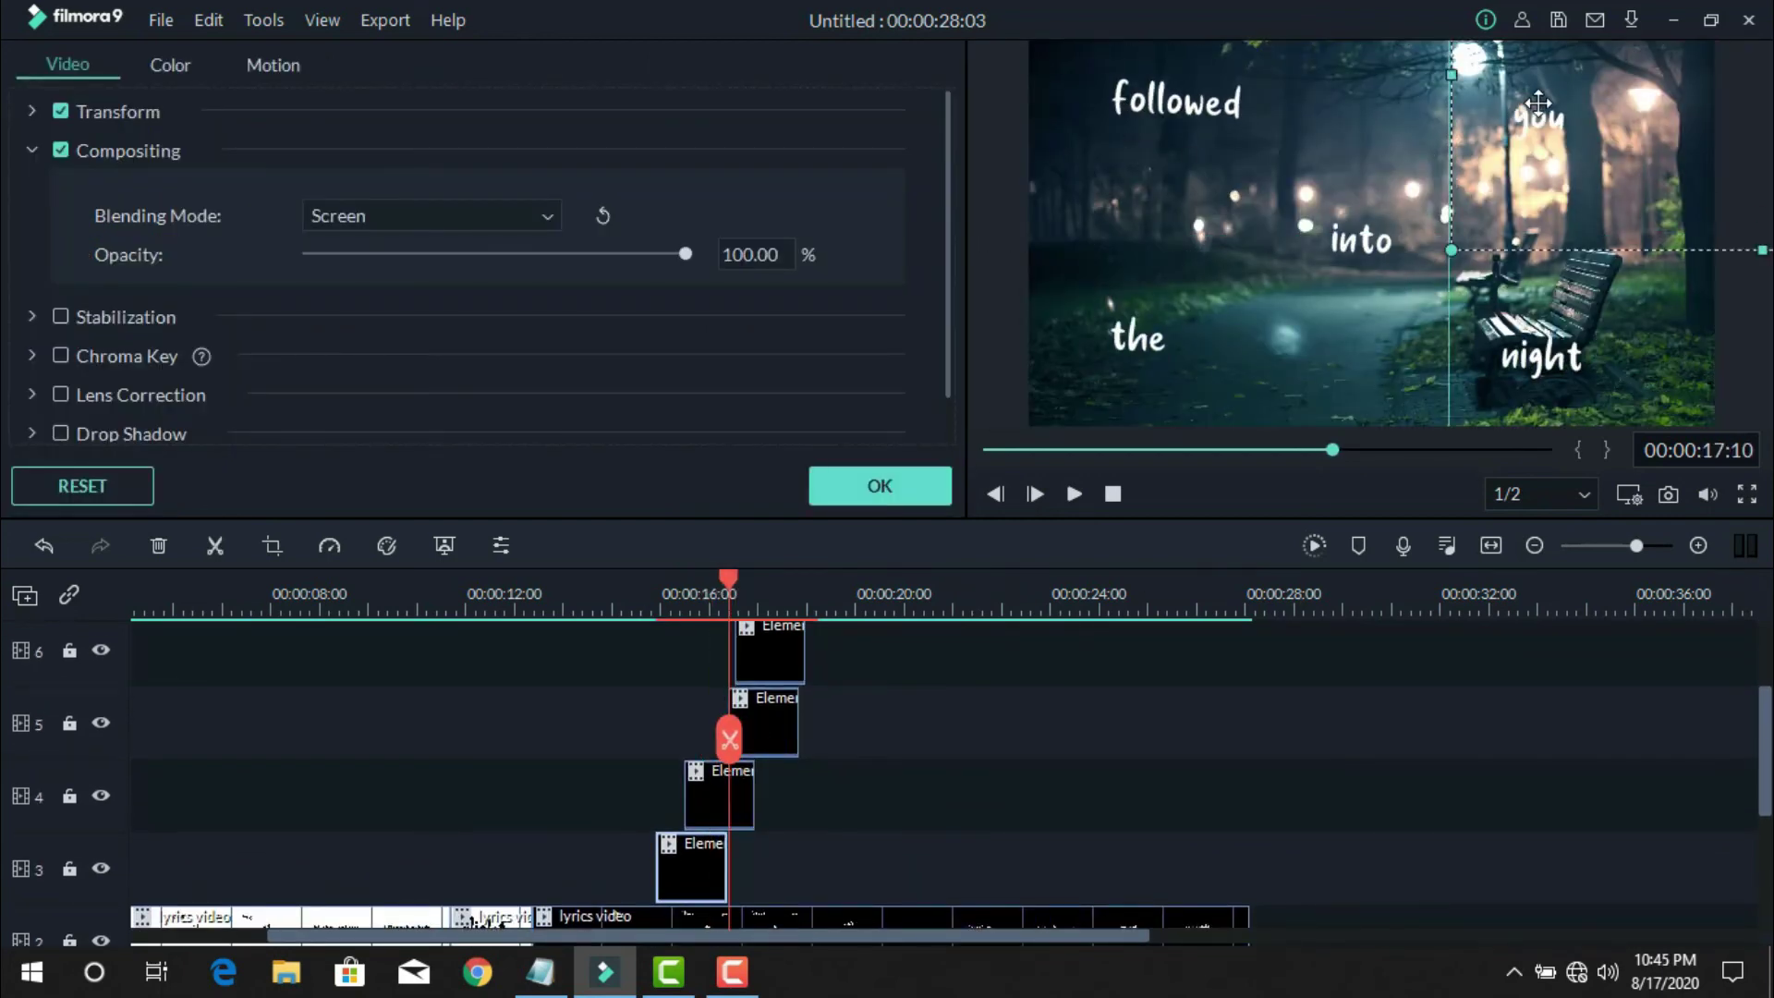
{"action": "left_click", "coordinate": [773, 629]}
{"action": "left_click_drag", "start_coordinate": [773, 623], "coordinate": [696, 743]}
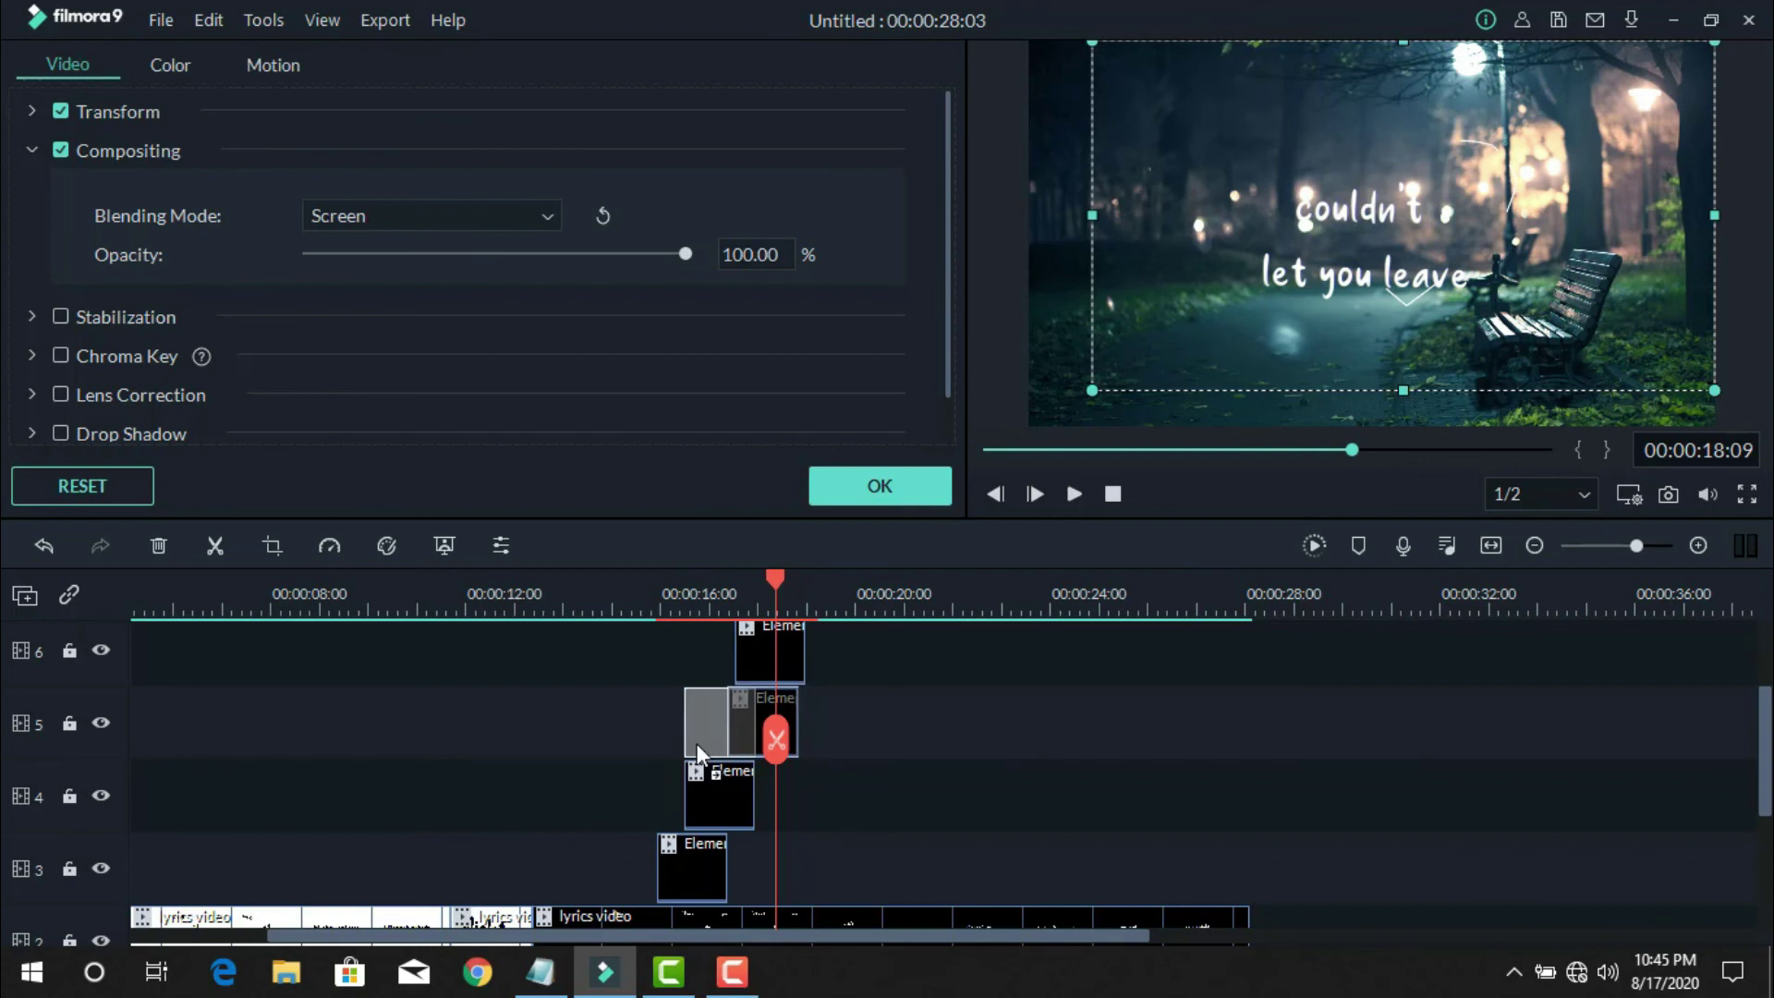
{"action": "left_click", "coordinate": [719, 594]}
- Position the track 6 copy by "night" and the track 7 copy by "the", aligning the track 7 clip with the copies below
{"action": "scroll", "coordinate": [719, 693], "scroll_direction": "up", "scroll_amount": 1}
{"action": "left_click_drag", "start_coordinate": [1437, 328], "coordinate": [1541, 462]}
{"action": "scroll", "coordinate": [663, 708], "scroll_direction": "up", "scroll_amount": 1}
{"action": "left_click_drag", "start_coordinate": [780, 651], "coordinate": [713, 658]}
{"action": "left_click_drag", "start_coordinate": [1469, 226], "coordinate": [1133, 318]}
{"action": "left_click", "coordinate": [1295, 449]}
- Render and play the preview, then reposition the track 4 Element 10 copy beside the word "followed"
{"action": "left_click", "coordinate": [1313, 545]}
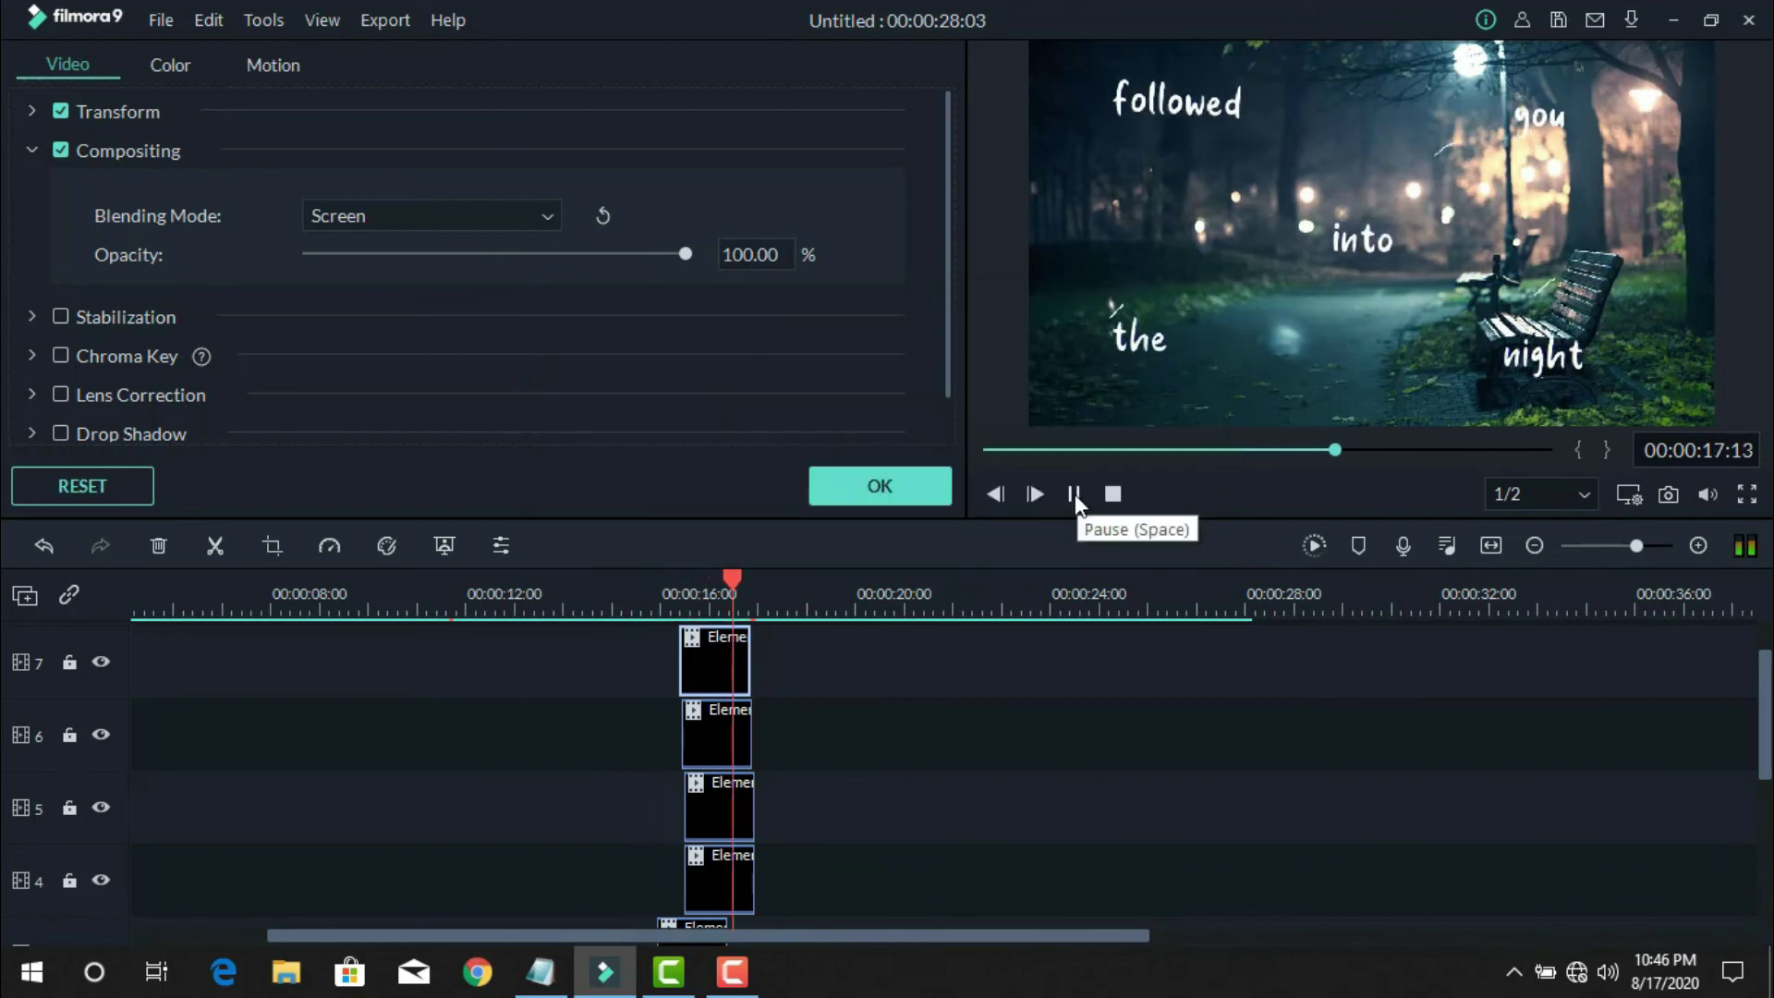
{"action": "left_click", "coordinate": [1073, 494]}
{"action": "left_click_drag", "start_coordinate": [1288, 132], "coordinate": [1346, 16]}
{"action": "left_click", "coordinate": [1200, 151]}
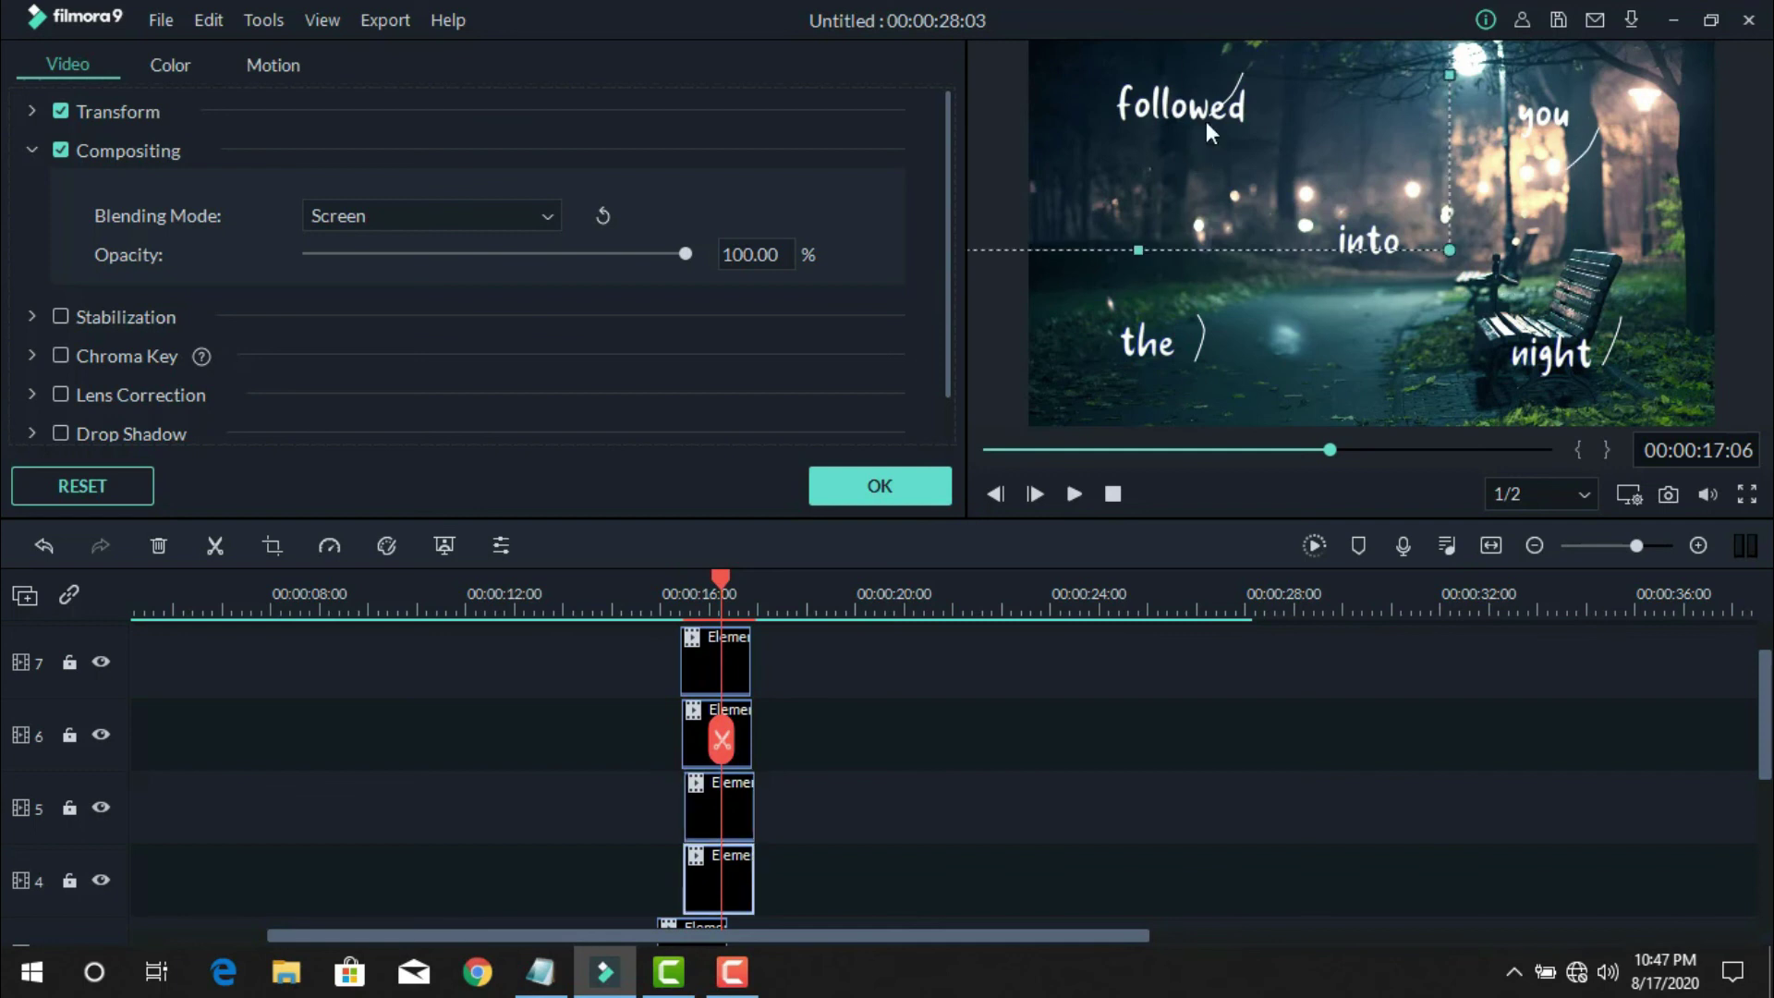
{"action": "left_click", "coordinate": [117, 111]}
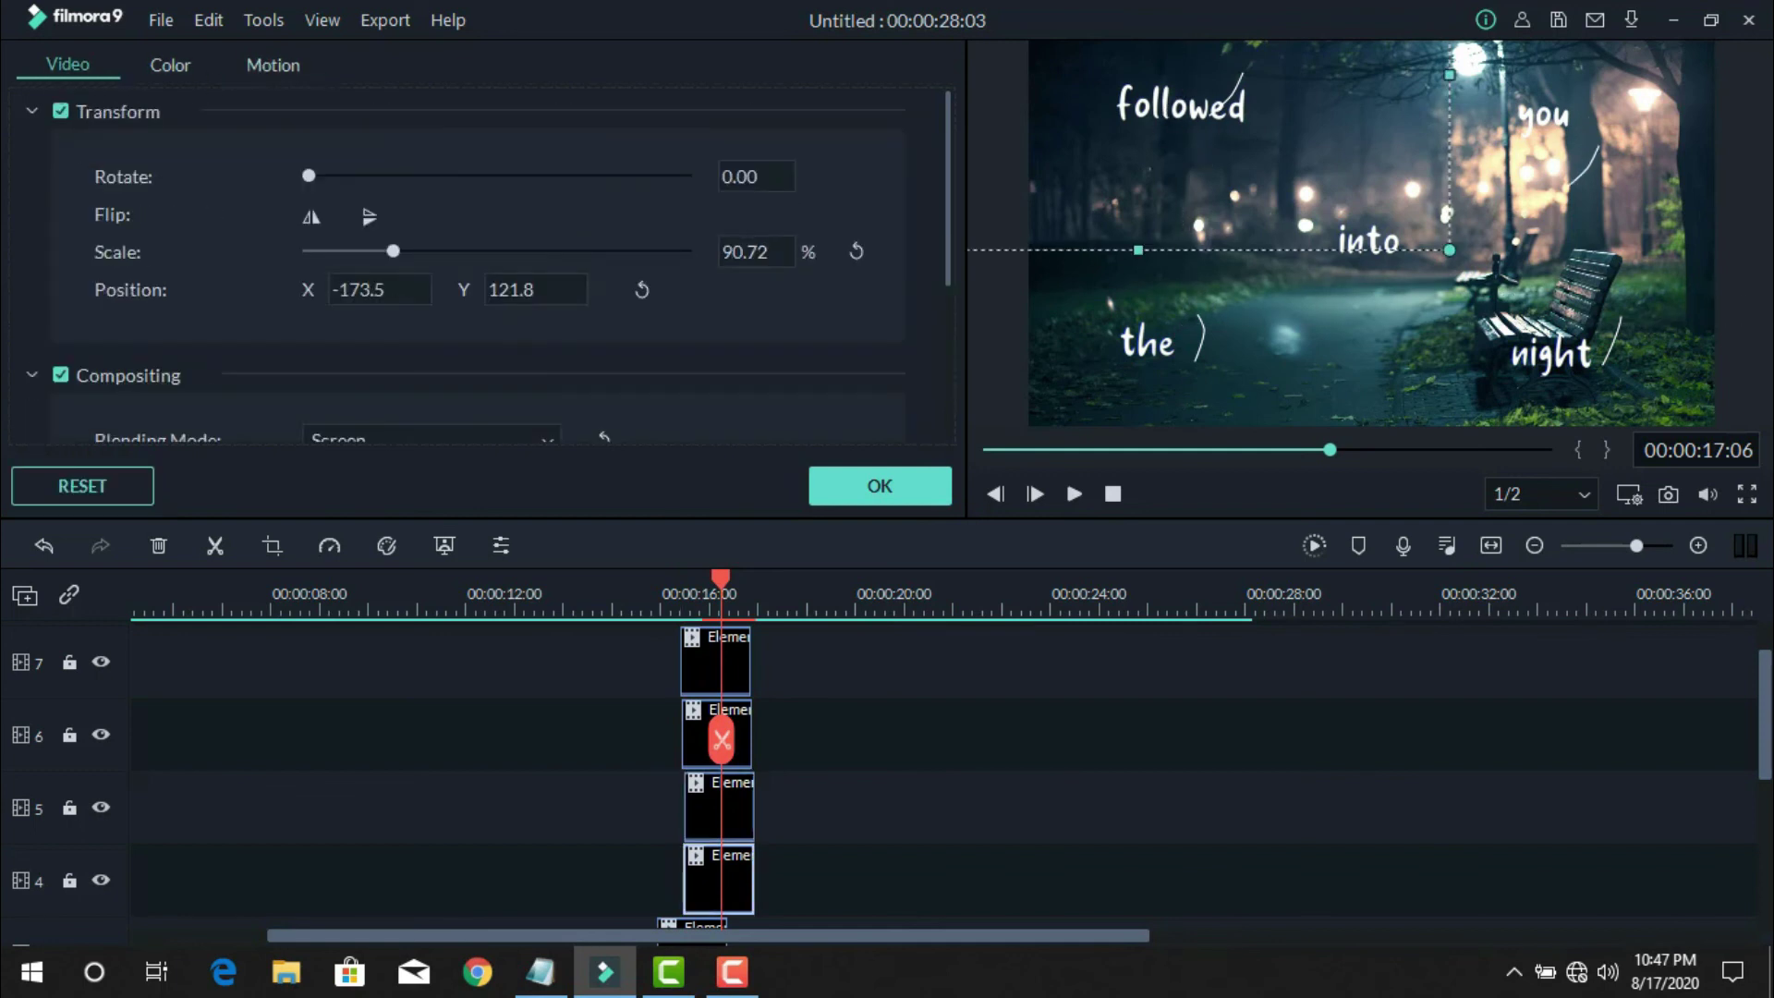
{"action": "left_click_drag", "start_coordinate": [550, 293], "coordinate": [556, 281]}
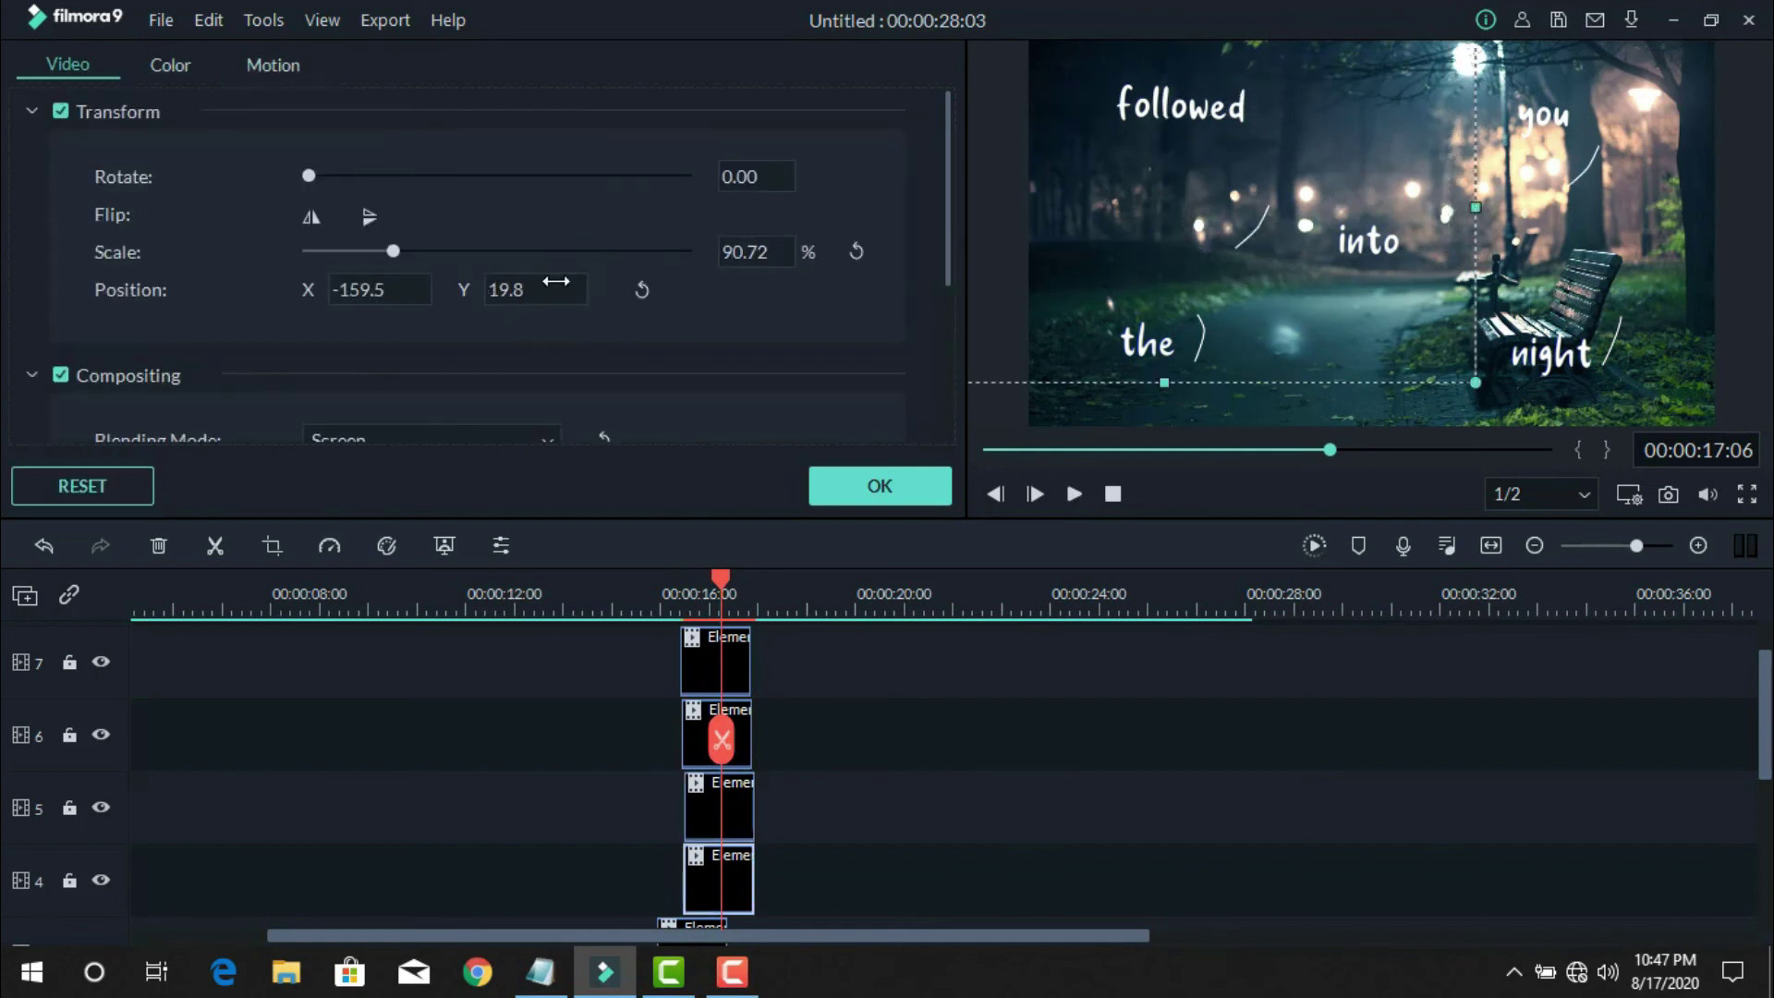
{"action": "left_click", "coordinate": [1229, 236]}
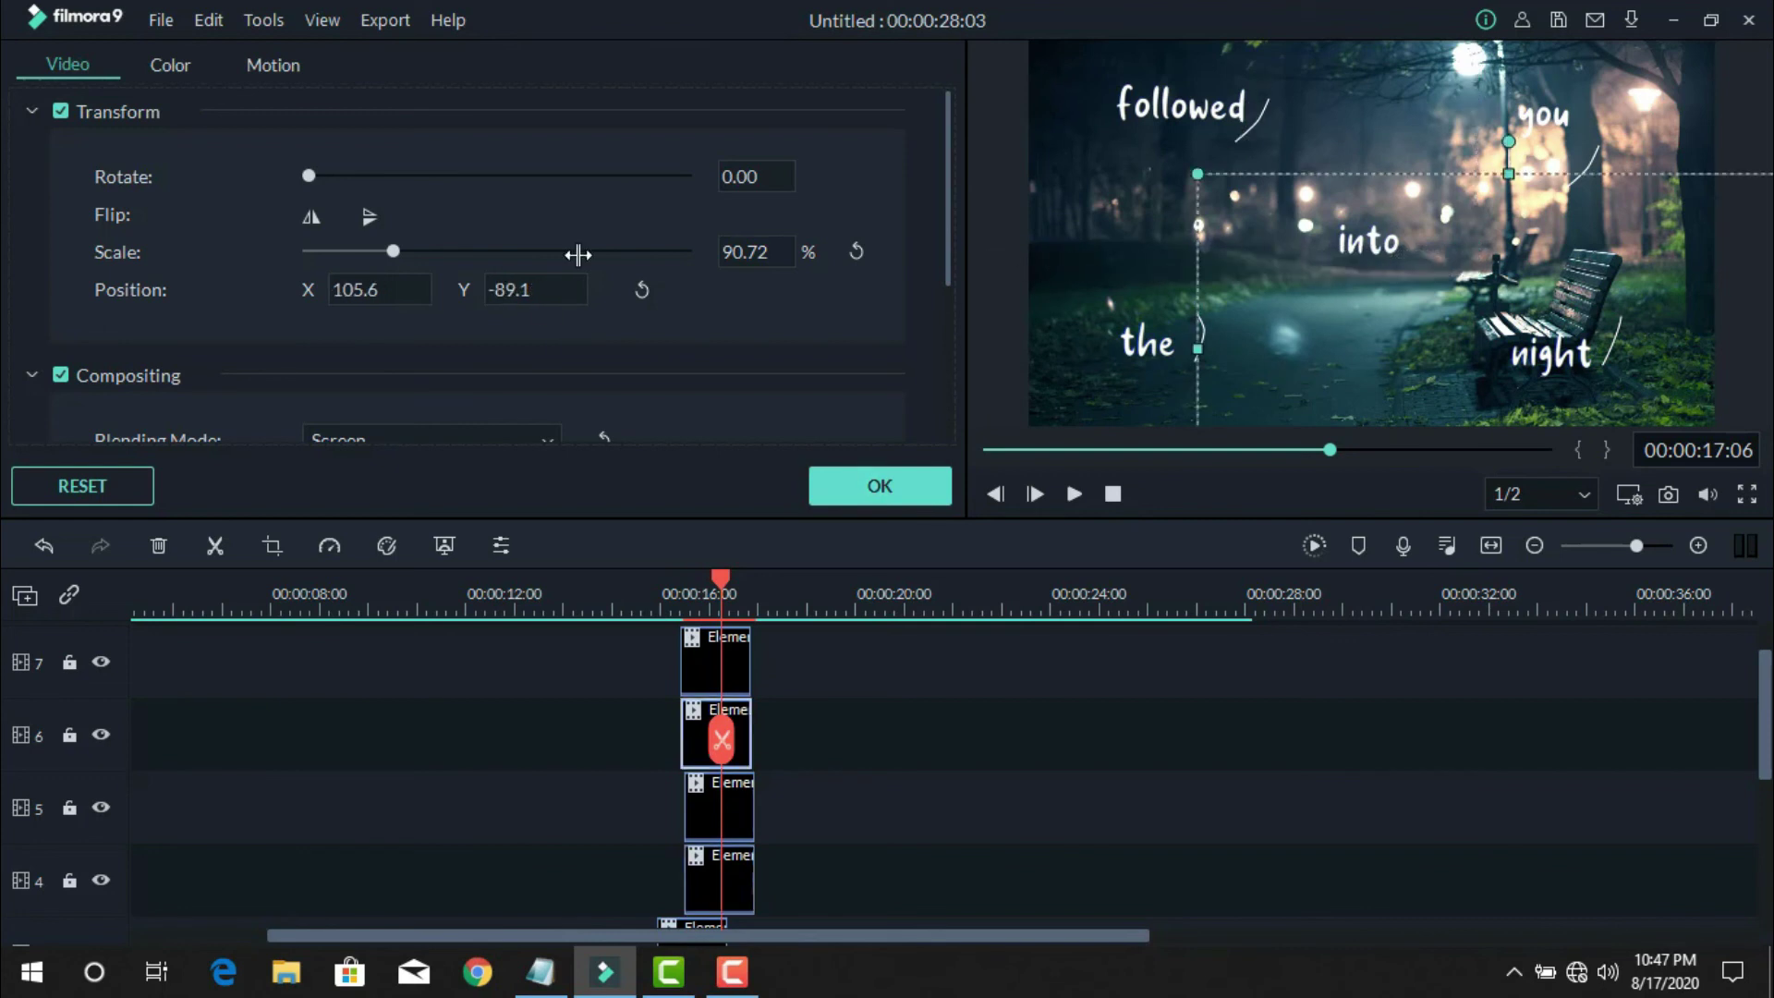
- Fine-tune the positions of the remaining Element 10 clips around their lyric words, then render and play the result
{"action": "left_click", "coordinate": [695, 927]}
{"action": "left_click_drag", "start_coordinate": [1220, 277], "coordinate": [1386, 208]}
{"action": "left_click", "coordinate": [1112, 412]}
{"action": "left_click", "coordinate": [700, 813]}
{"action": "left_click", "coordinate": [697, 656]}
{"action": "left_click", "coordinate": [1312, 545]}
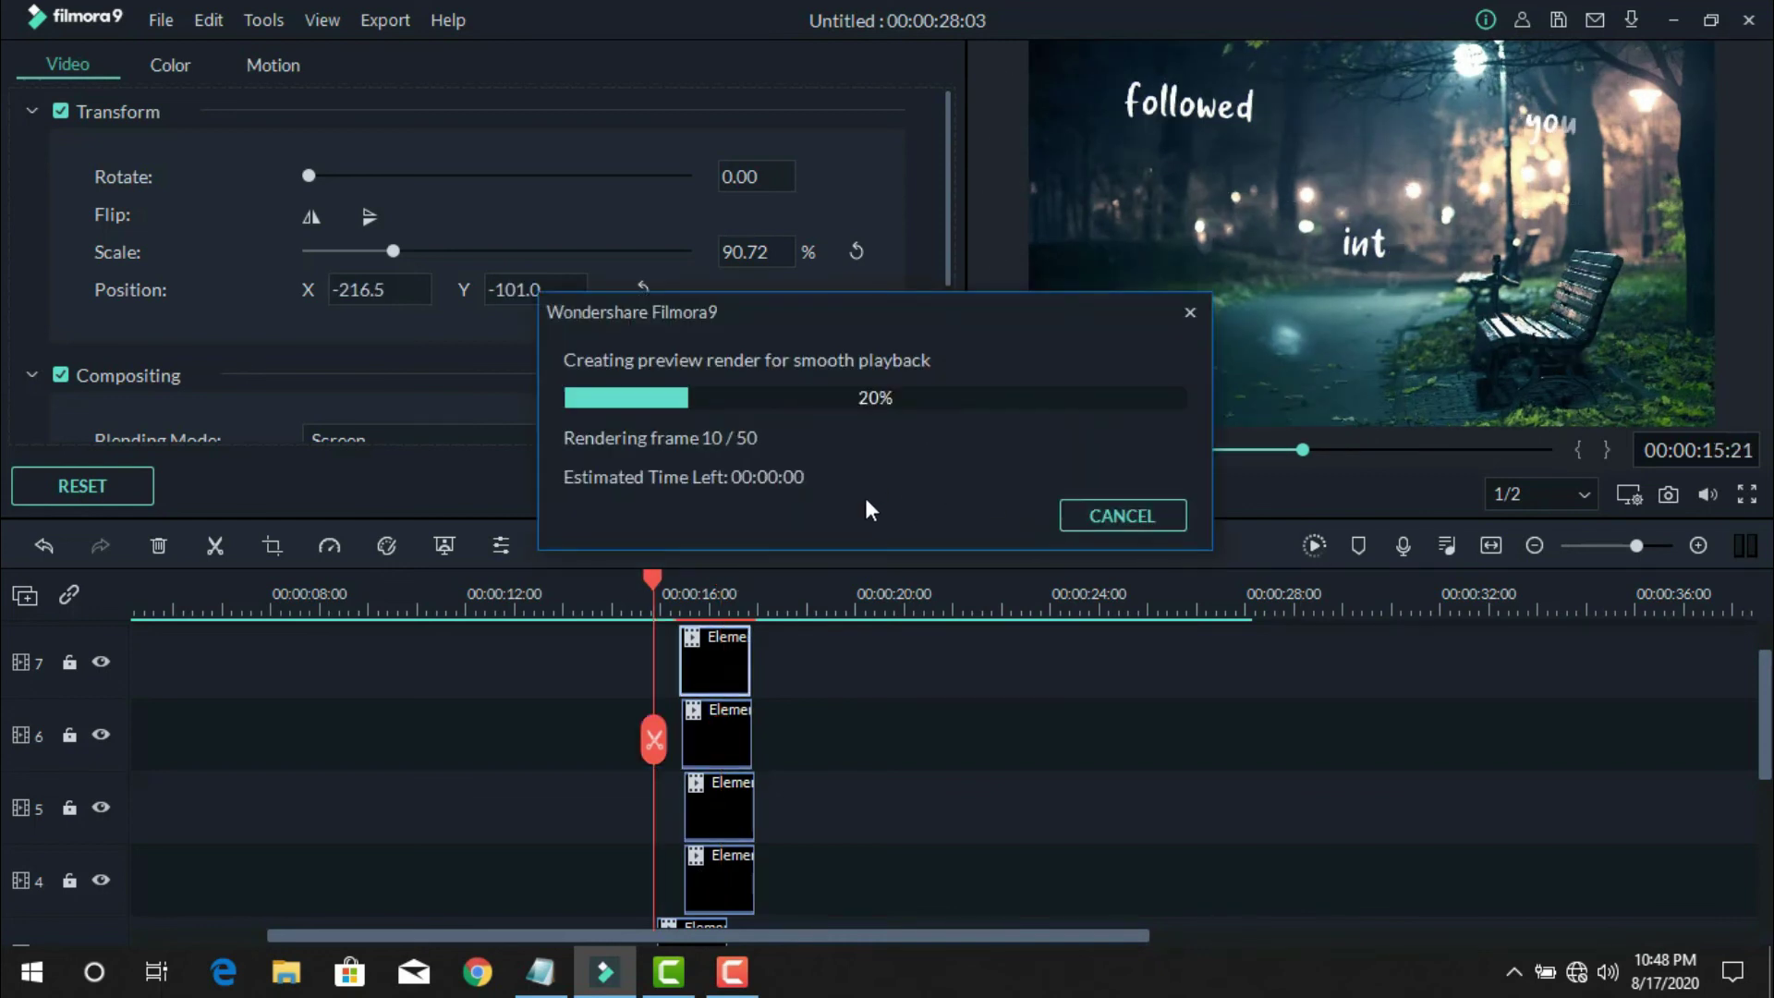
{"action": "left_click", "coordinate": [1323, 229]}
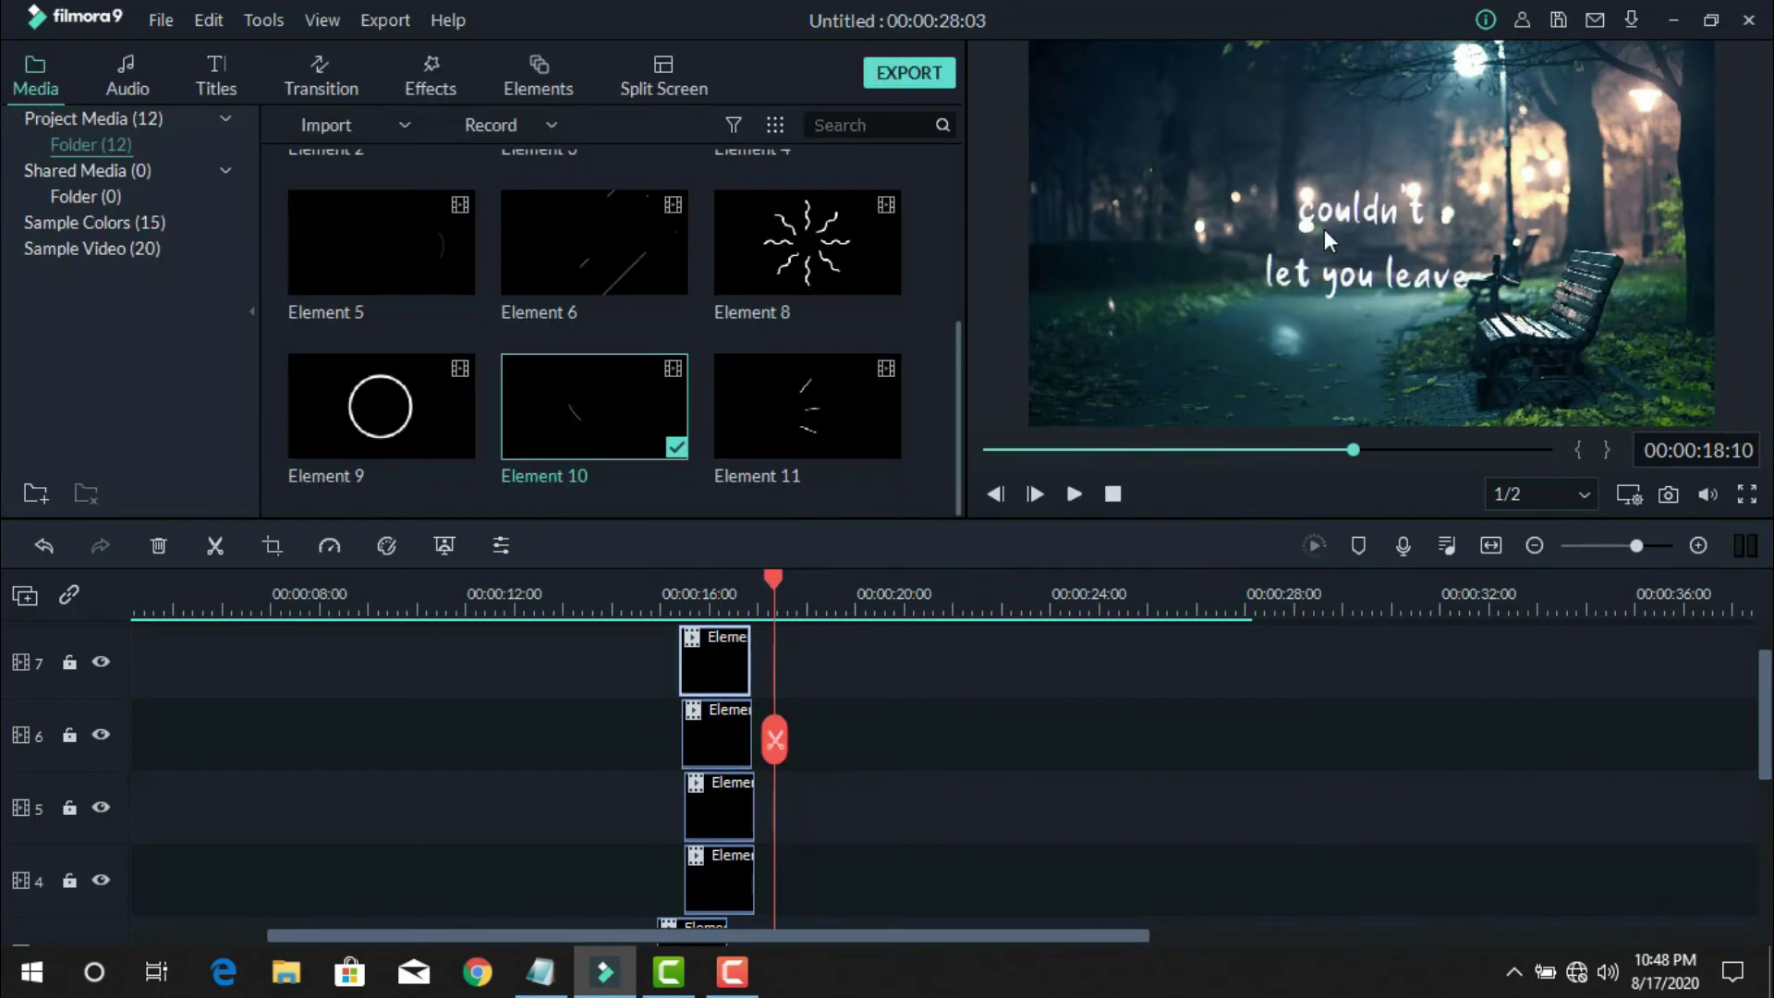
- Shift the Element 10 copies on tracks 4 to 7 to start together with the track 3 clip, and play the section
{"action": "left_click", "coordinate": [728, 591]}
{"action": "scroll", "coordinate": [836, 716], "scroll_direction": "down", "scroll_amount": 4}
{"action": "left_click_drag", "start_coordinate": [698, 800], "coordinate": [673, 796]}
{"action": "left_click_drag", "start_coordinate": [696, 721], "coordinate": [669, 717]}
{"action": "scroll", "coordinate": [683, 719], "scroll_direction": "up", "scroll_amount": 3}
{"action": "left_click_drag", "start_coordinate": [703, 657], "coordinate": [682, 663]}
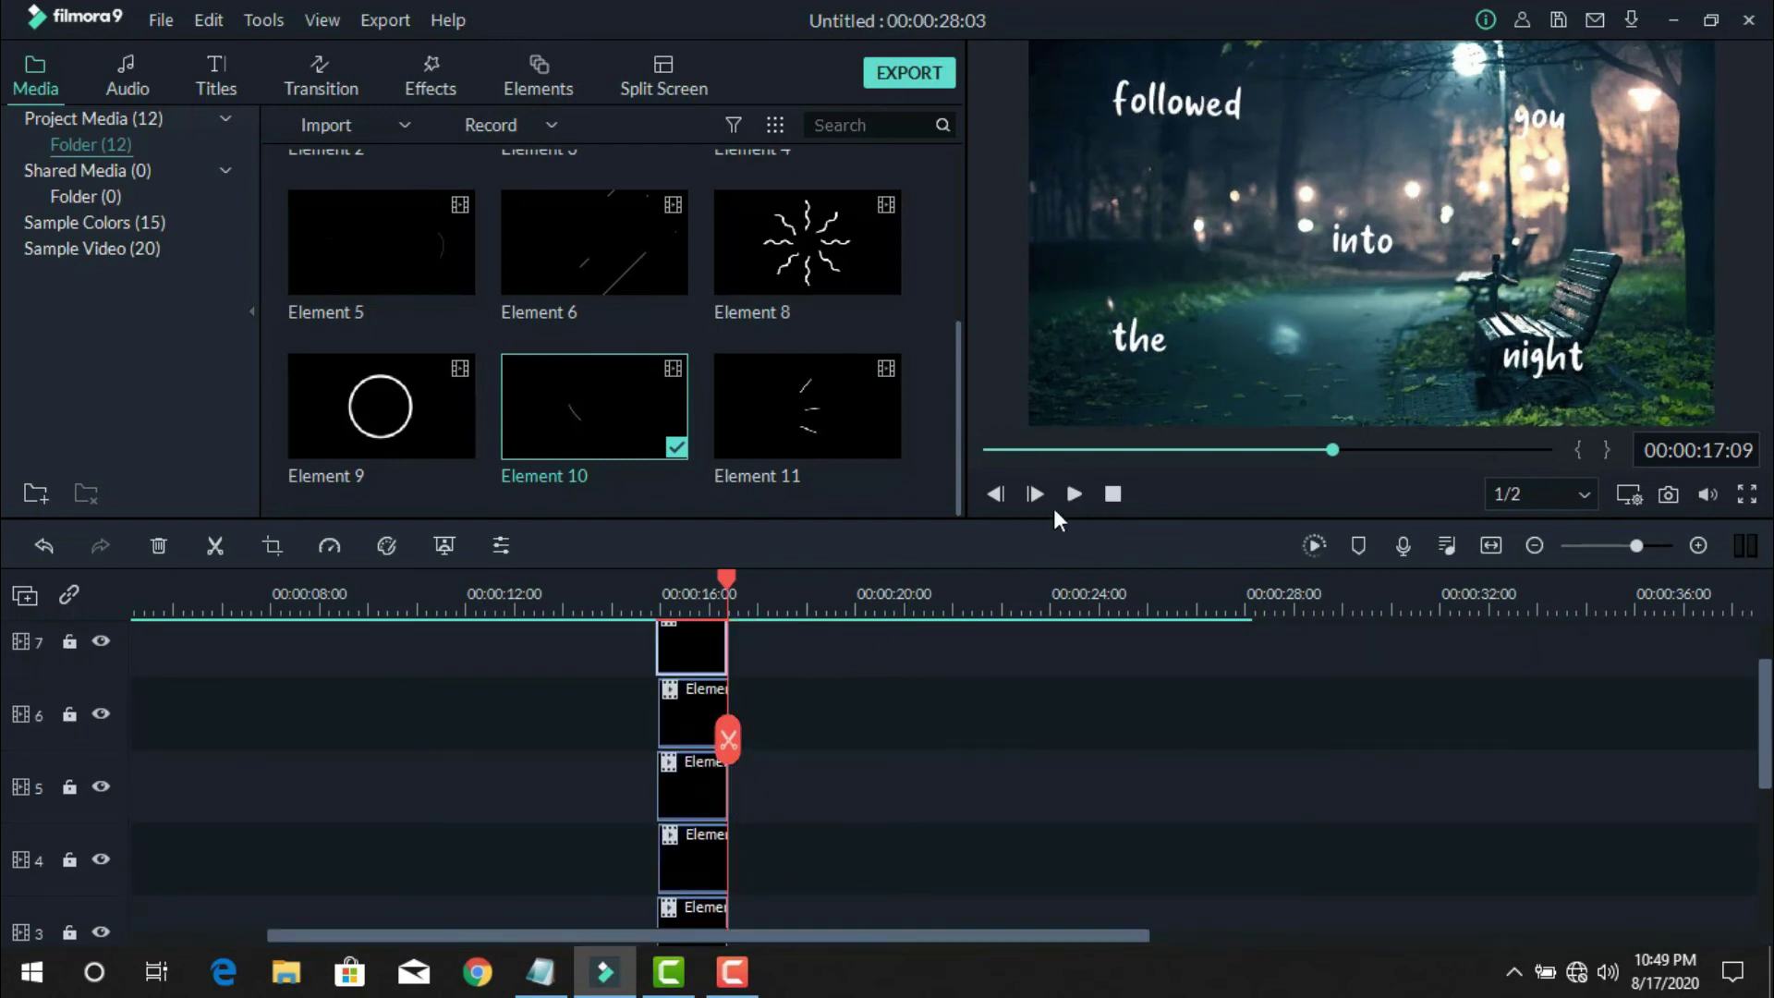
{"action": "left_click", "coordinate": [1073, 491]}
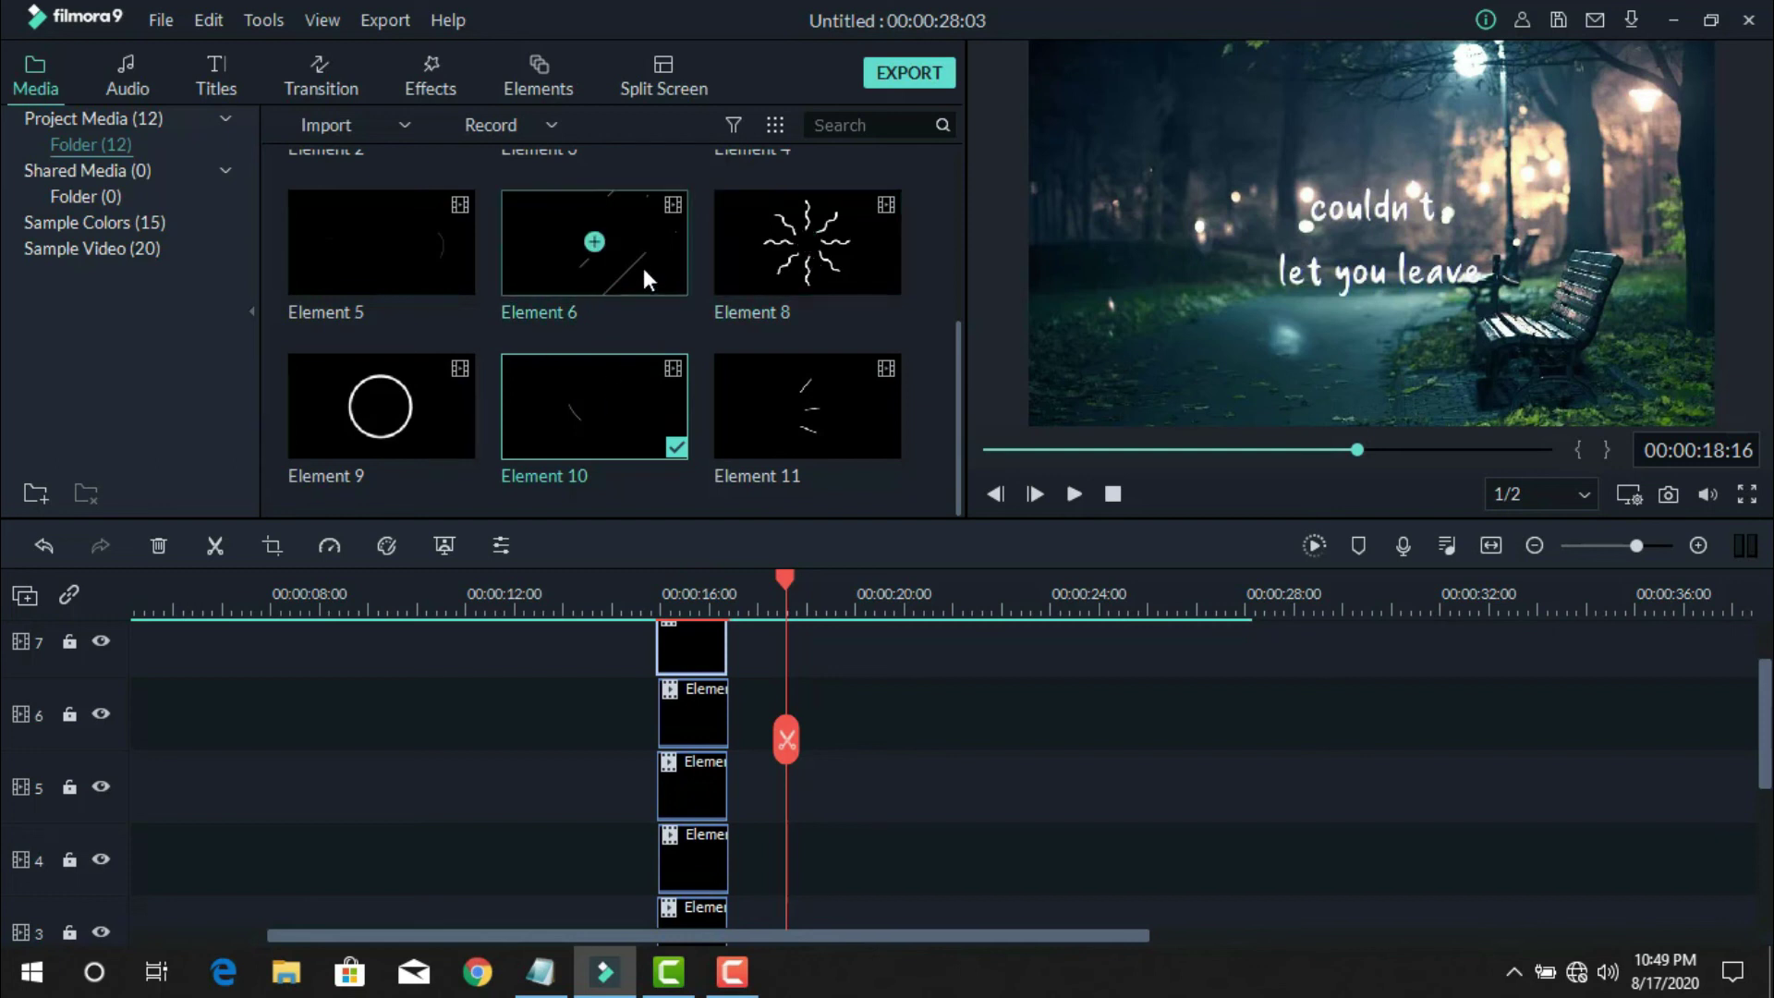
- Place Element 6 on video track 8 at about 00:00:17:09, directly after the Element 10 clips, and set its blending mode to Screen
{"action": "left_click_drag", "start_coordinate": [637, 236], "coordinate": [703, 387]}
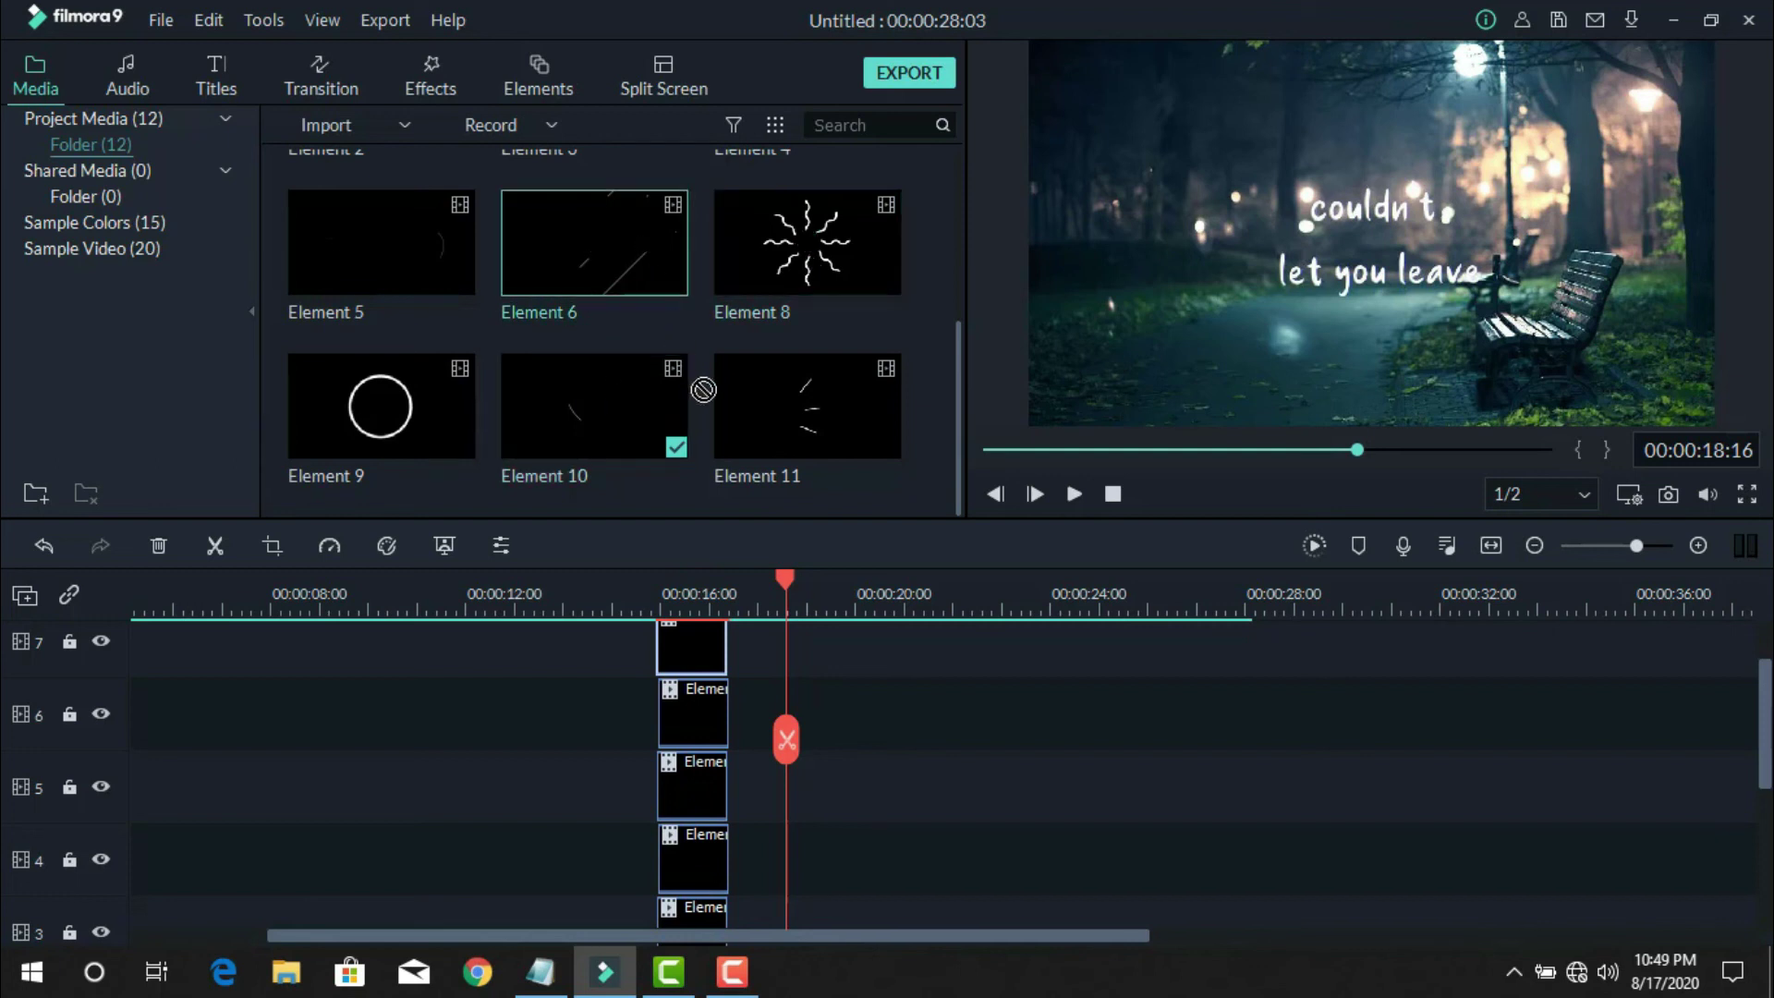
{"action": "left_click_drag", "start_coordinate": [736, 502], "coordinate": [729, 667]}
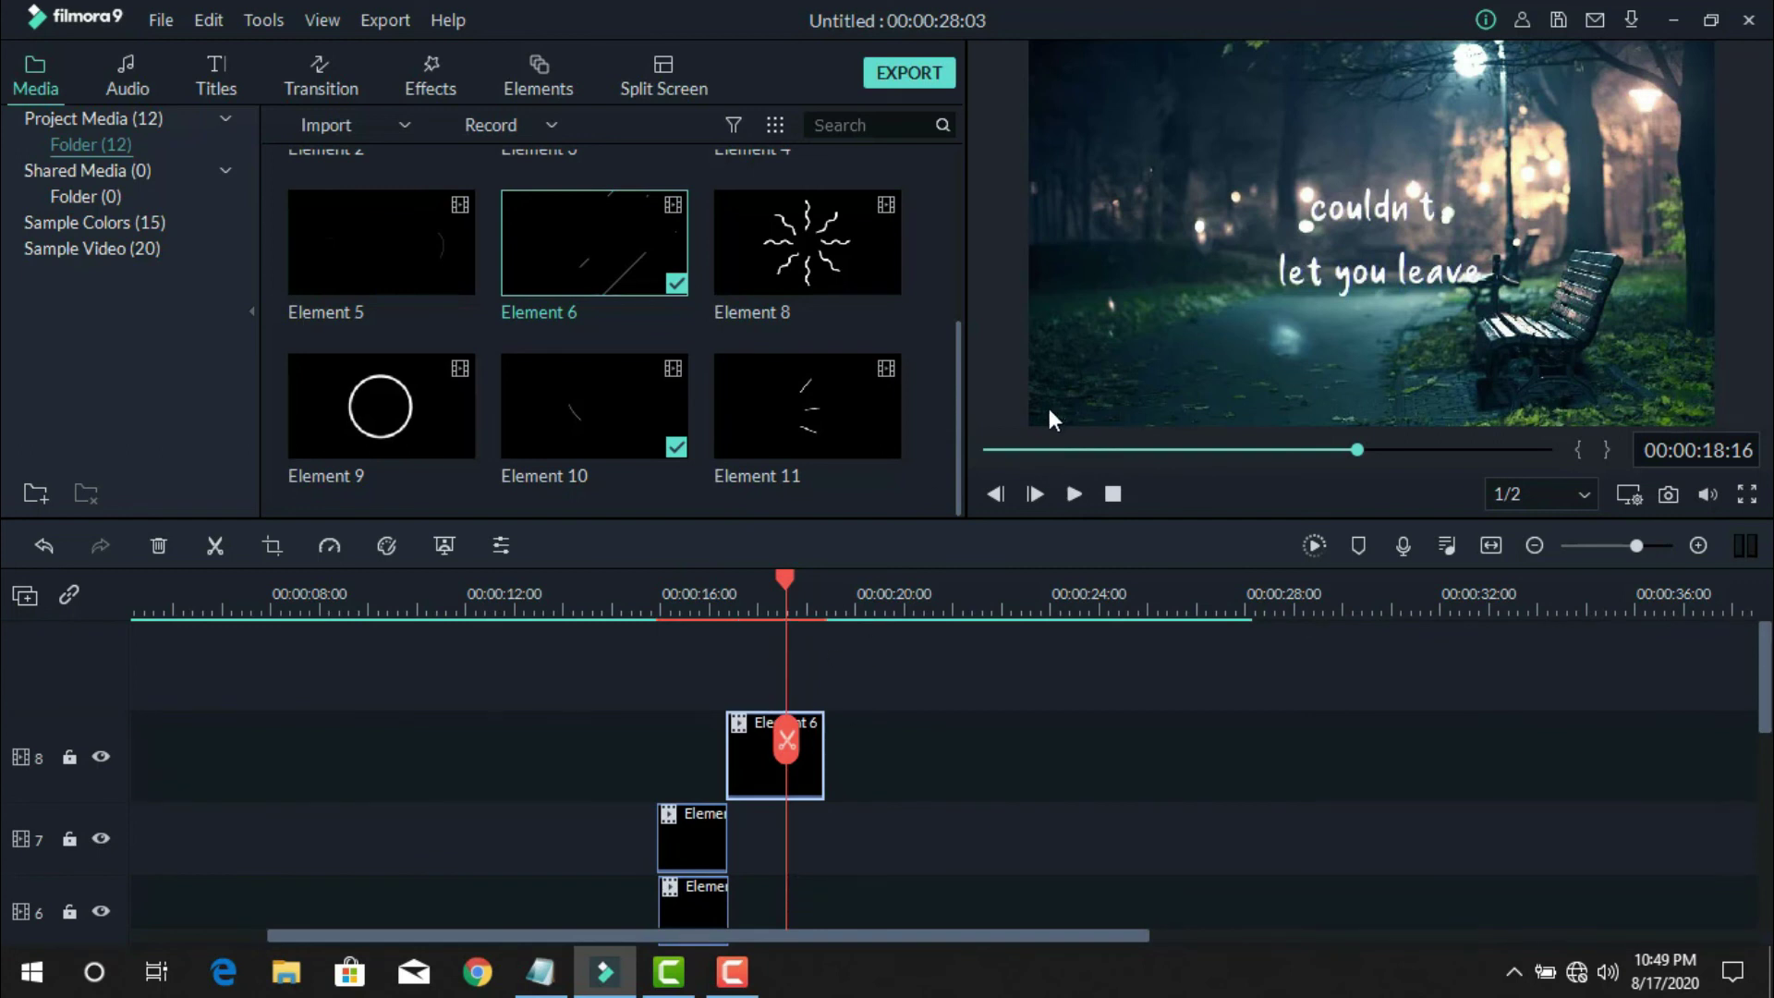
{"action": "double_click", "coordinate": [744, 769]}
{"action": "left_click", "coordinate": [340, 436]}
{"action": "left_click", "coordinate": [377, 629]}
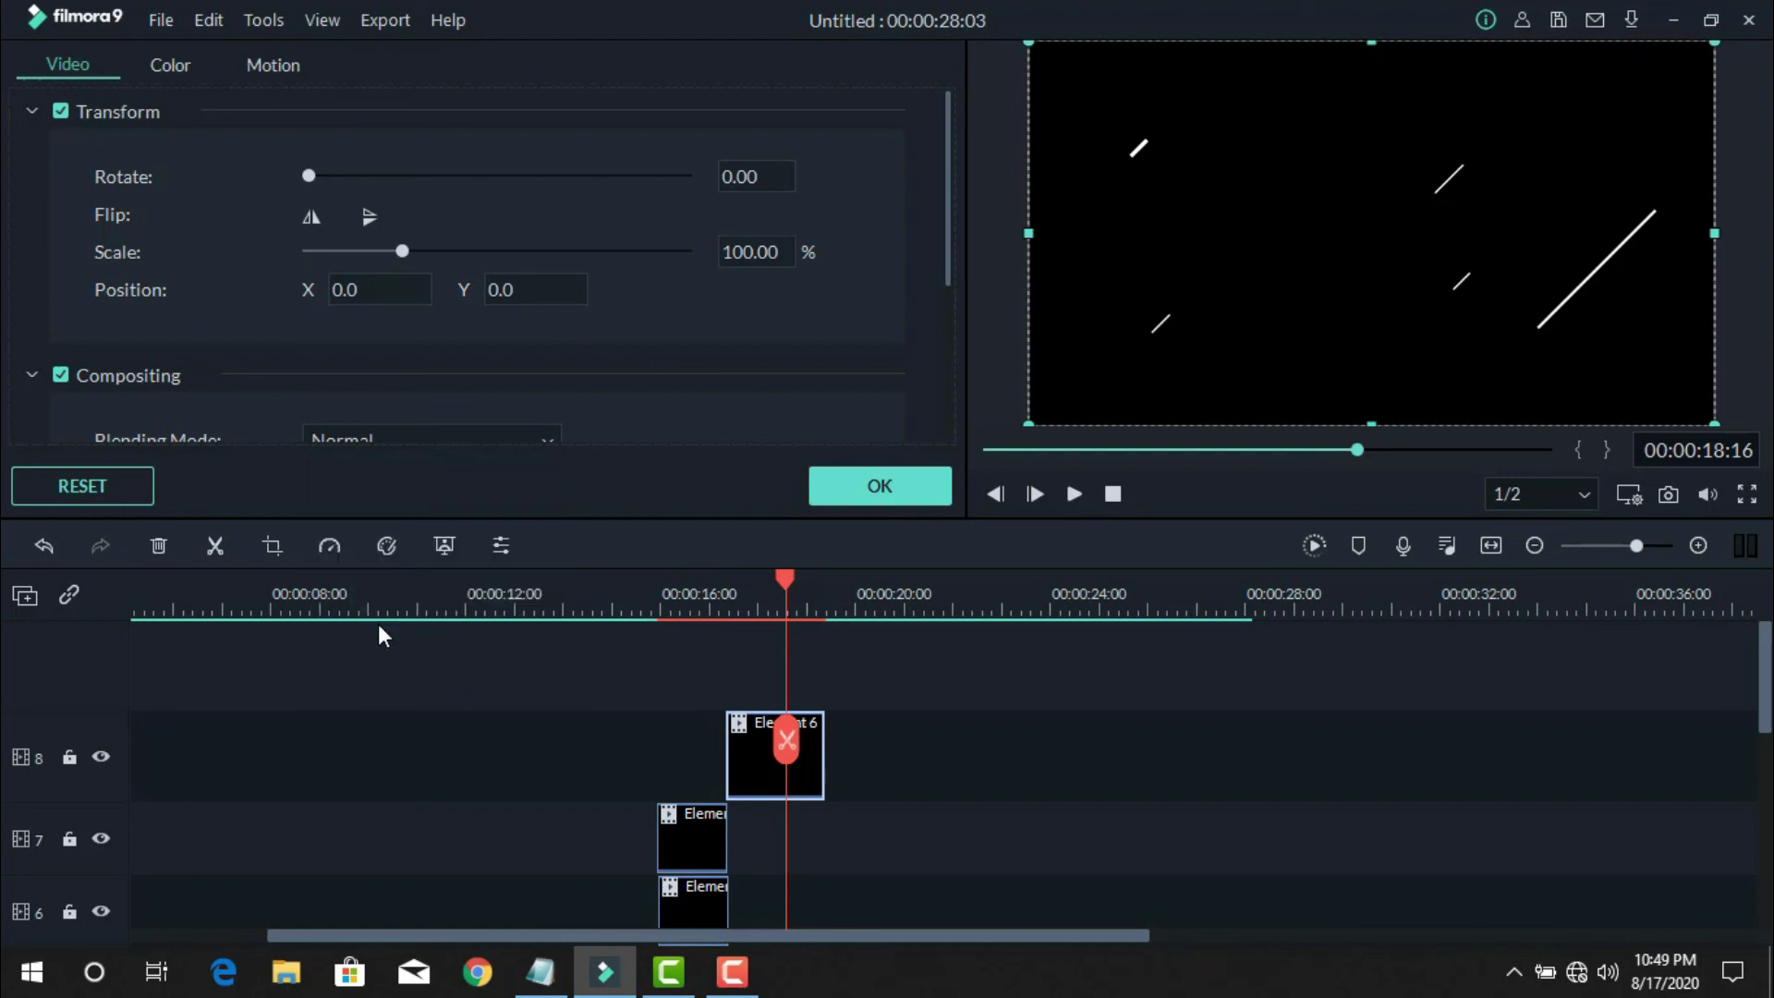
{"action": "left_click", "coordinate": [860, 497]}
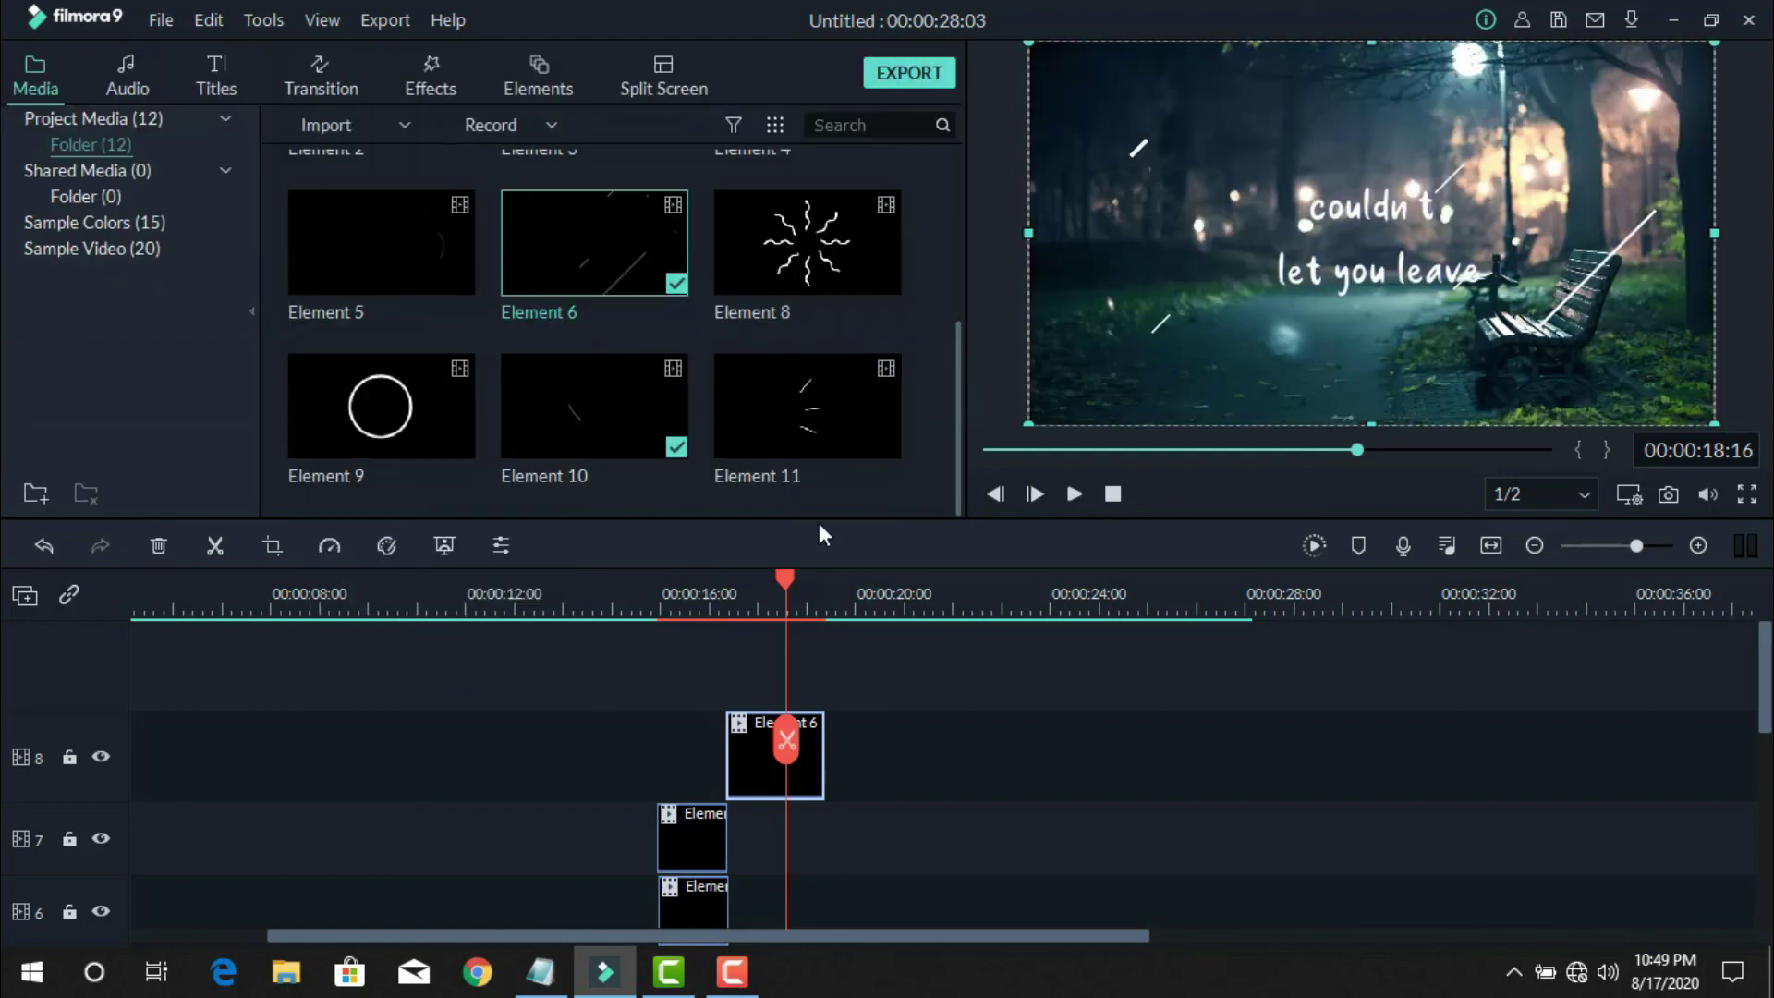
- Place Element 4 on video track 9 at about 00:00:19:22, where the "watch you leave oh" lyric shows
{"action": "scroll", "coordinate": [905, 332], "scroll_direction": "up", "scroll_amount": 2}
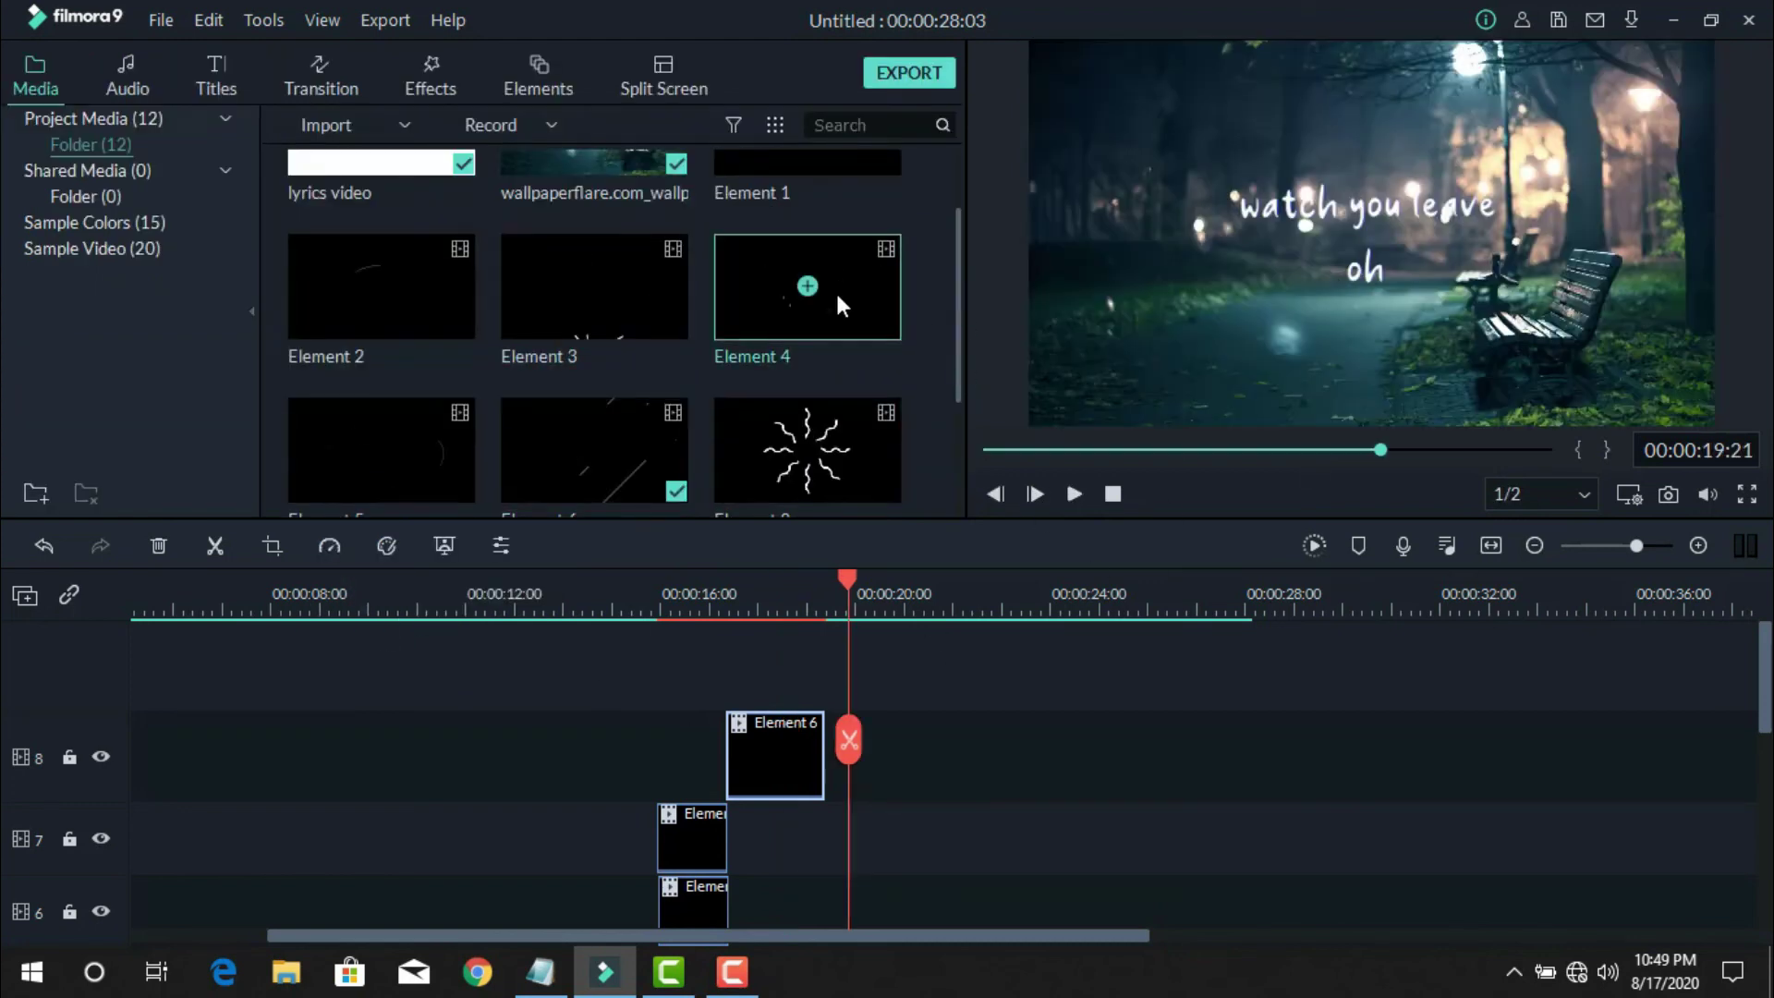
{"action": "left_click_drag", "start_coordinate": [854, 674], "coordinate": [854, 676]}
{"action": "left_click", "coordinate": [424, 297]}
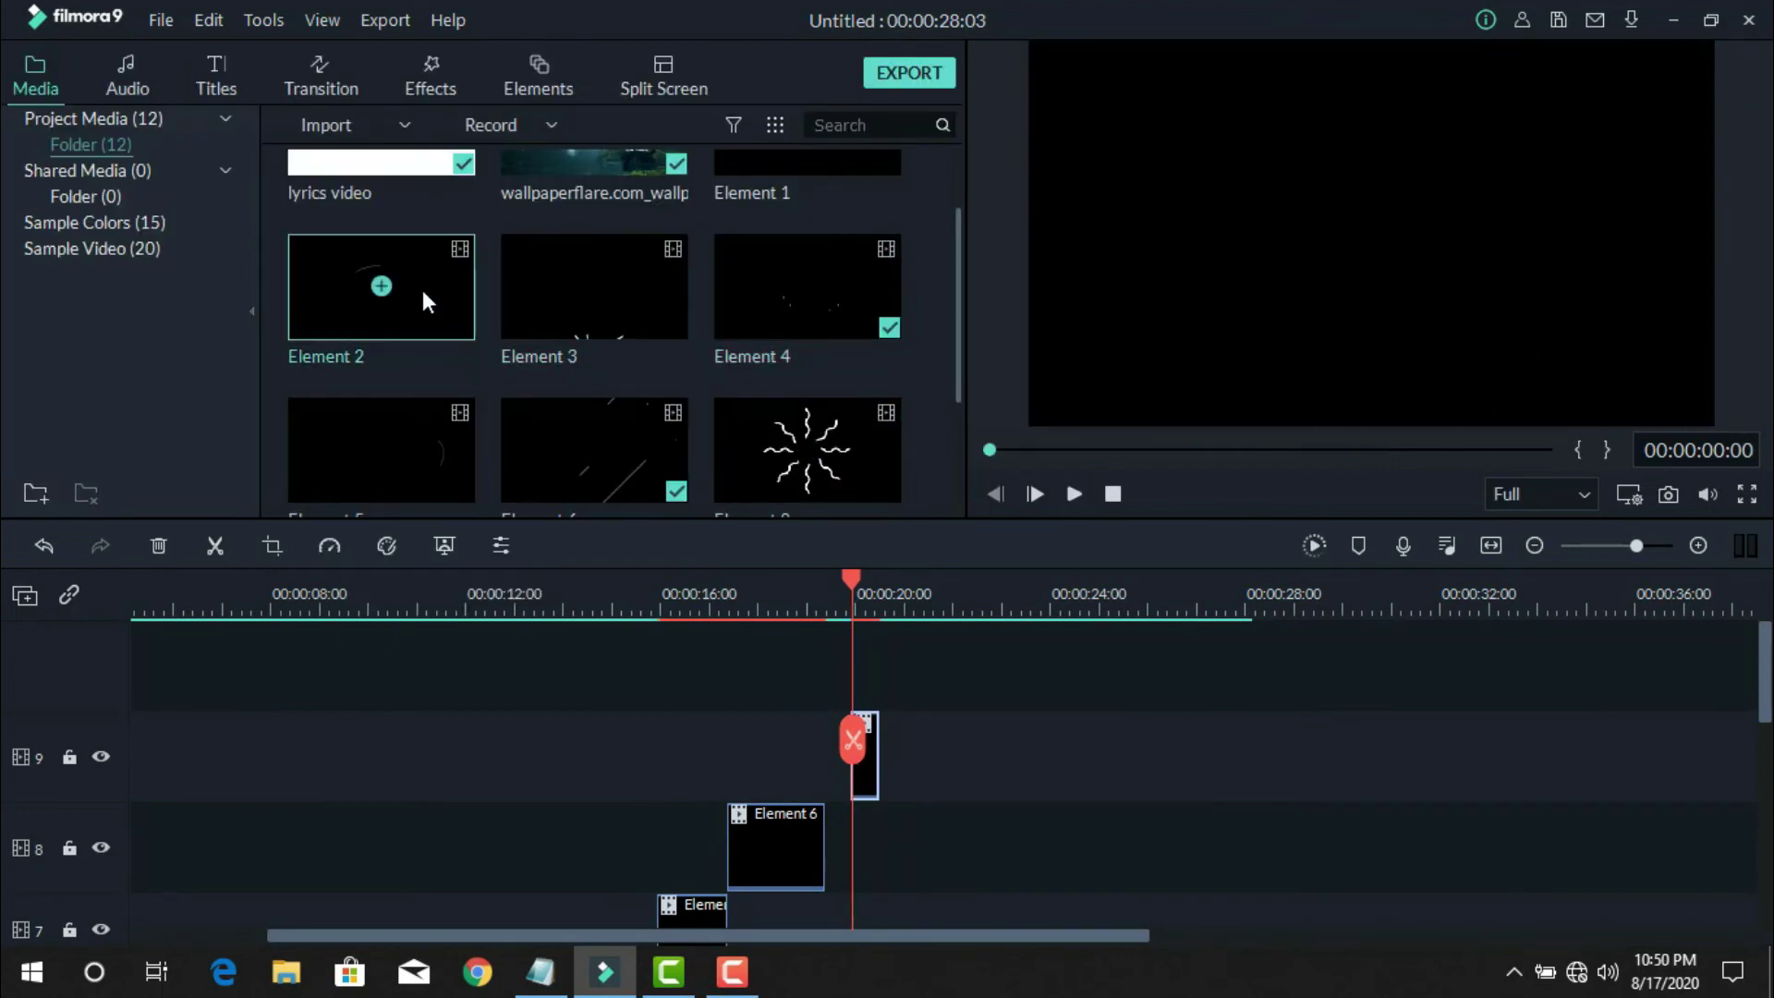
- Place Element 2 on video track 10 at about 00:00:21 and set its blending mode to Screen
{"action": "left_click", "coordinate": [938, 596]}
{"action": "left_click_drag", "start_coordinate": [379, 285], "coordinate": [921, 671]}
{"action": "double_click", "coordinate": [924, 750]}
{"action": "left_click", "coordinate": [431, 439]}
{"action": "left_click", "coordinate": [375, 607]}
- Scale Element 2 to 228% and position it at X 54.0, Y -60.0 on the "nothing left come daylight" lyric
{"action": "left_click_drag", "start_coordinate": [374, 296], "coordinate": [430, 295]}
{"action": "mouse_move", "coordinate": [1449, 233]}
{"action": "left_mouse_down"}
{"action": "mouse_move", "coordinate": [1442, 216]}
{"action": "mouse_move", "coordinate": [1443, 259]}
{"action": "left_mouse_up"}
{"action": "left_click", "coordinate": [531, 250]}
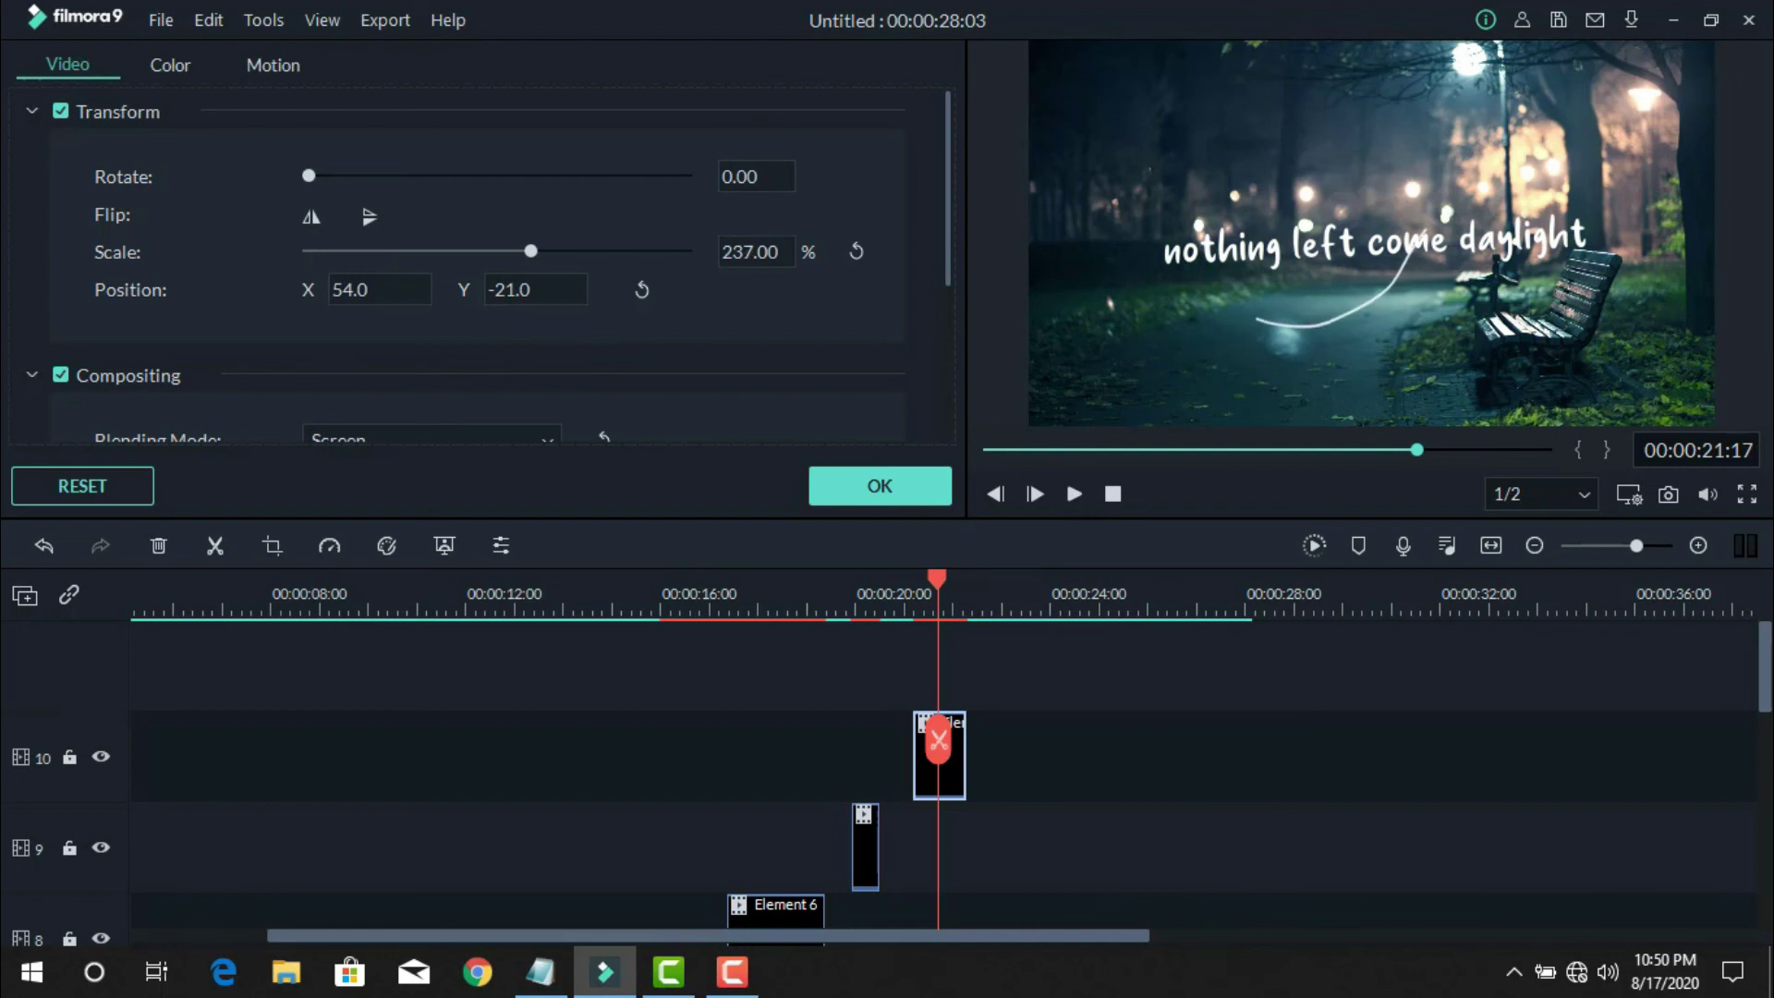
{"action": "left_click", "coordinate": [1074, 493]}
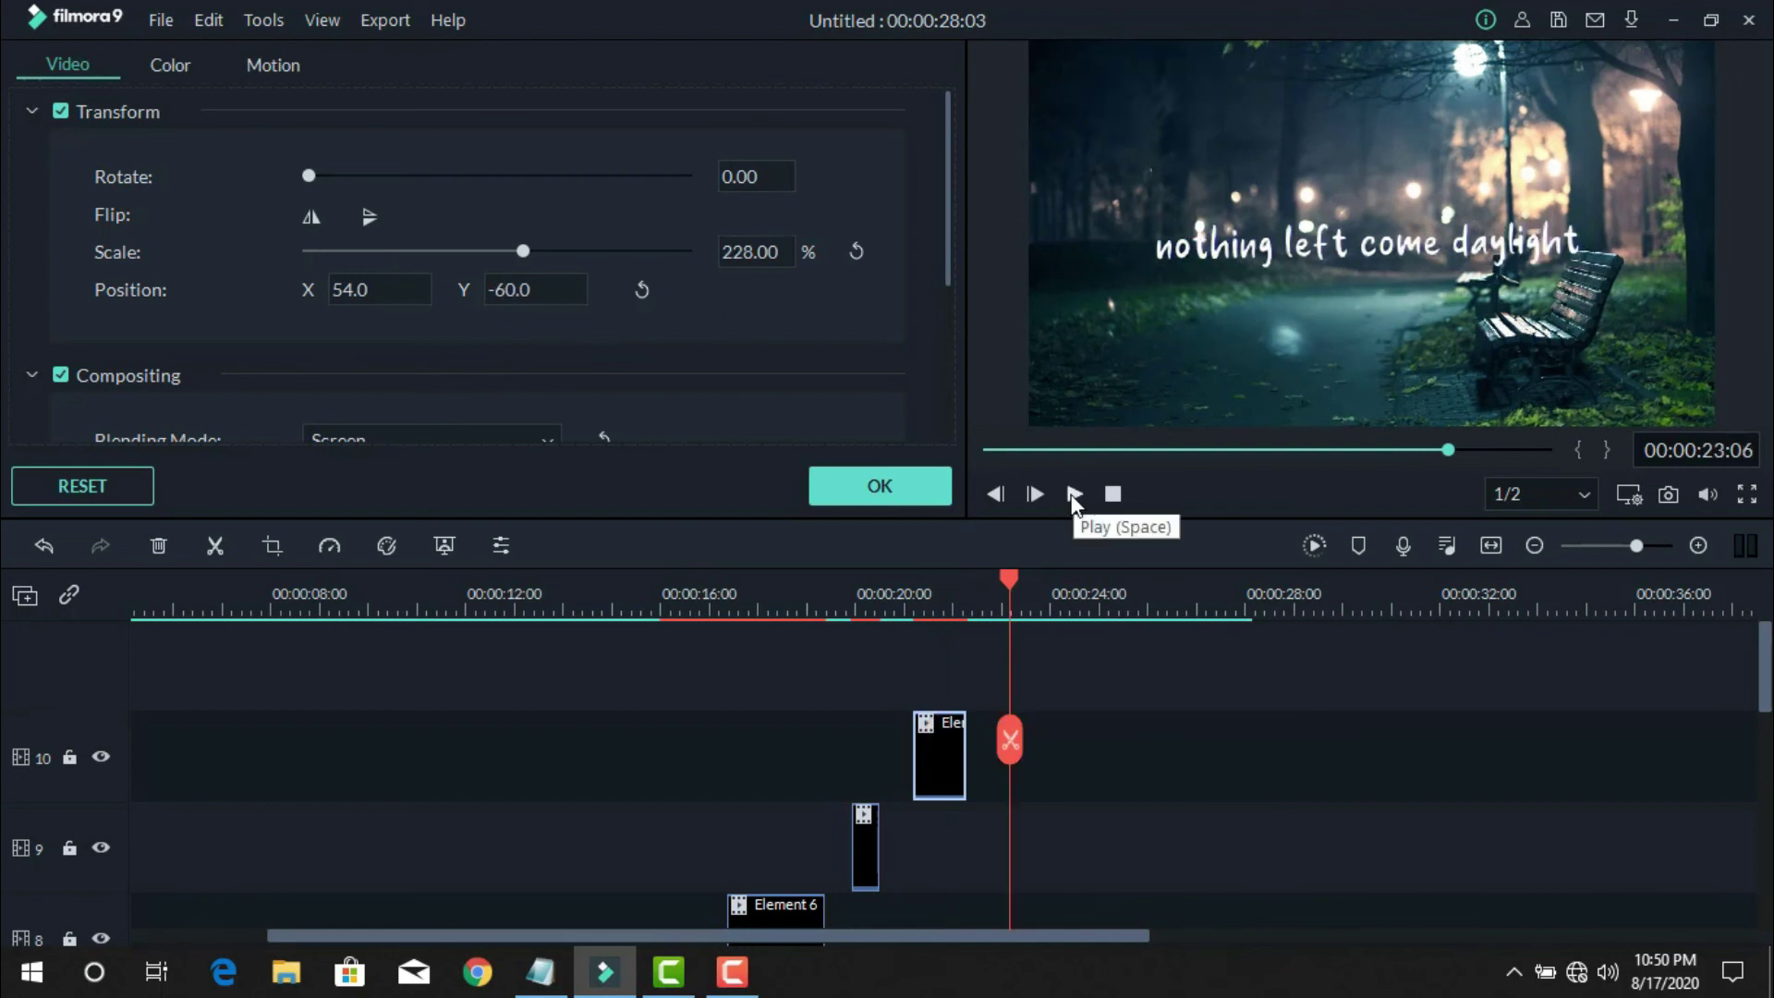
{"action": "left_click", "coordinate": [880, 485]}
- Place Element 1 on video track 11 just before 00:00:24 and set its blending mode to Screen
{"action": "scroll", "coordinate": [902, 318], "scroll_direction": "up", "scroll_amount": 2}
{"action": "left_click_drag", "start_coordinate": [797, 218], "coordinate": [1039, 666]}
{"action": "double_click", "coordinate": [1063, 751]}
{"action": "left_click", "coordinate": [431, 439]}
{"action": "left_click", "coordinate": [374, 607]}
{"action": "left_click", "coordinate": [883, 486]}
- Render the timeline preview and play the whole lyric video from the start
{"action": "left_click_drag", "start_coordinate": [1037, 582], "coordinate": [132, 582]}
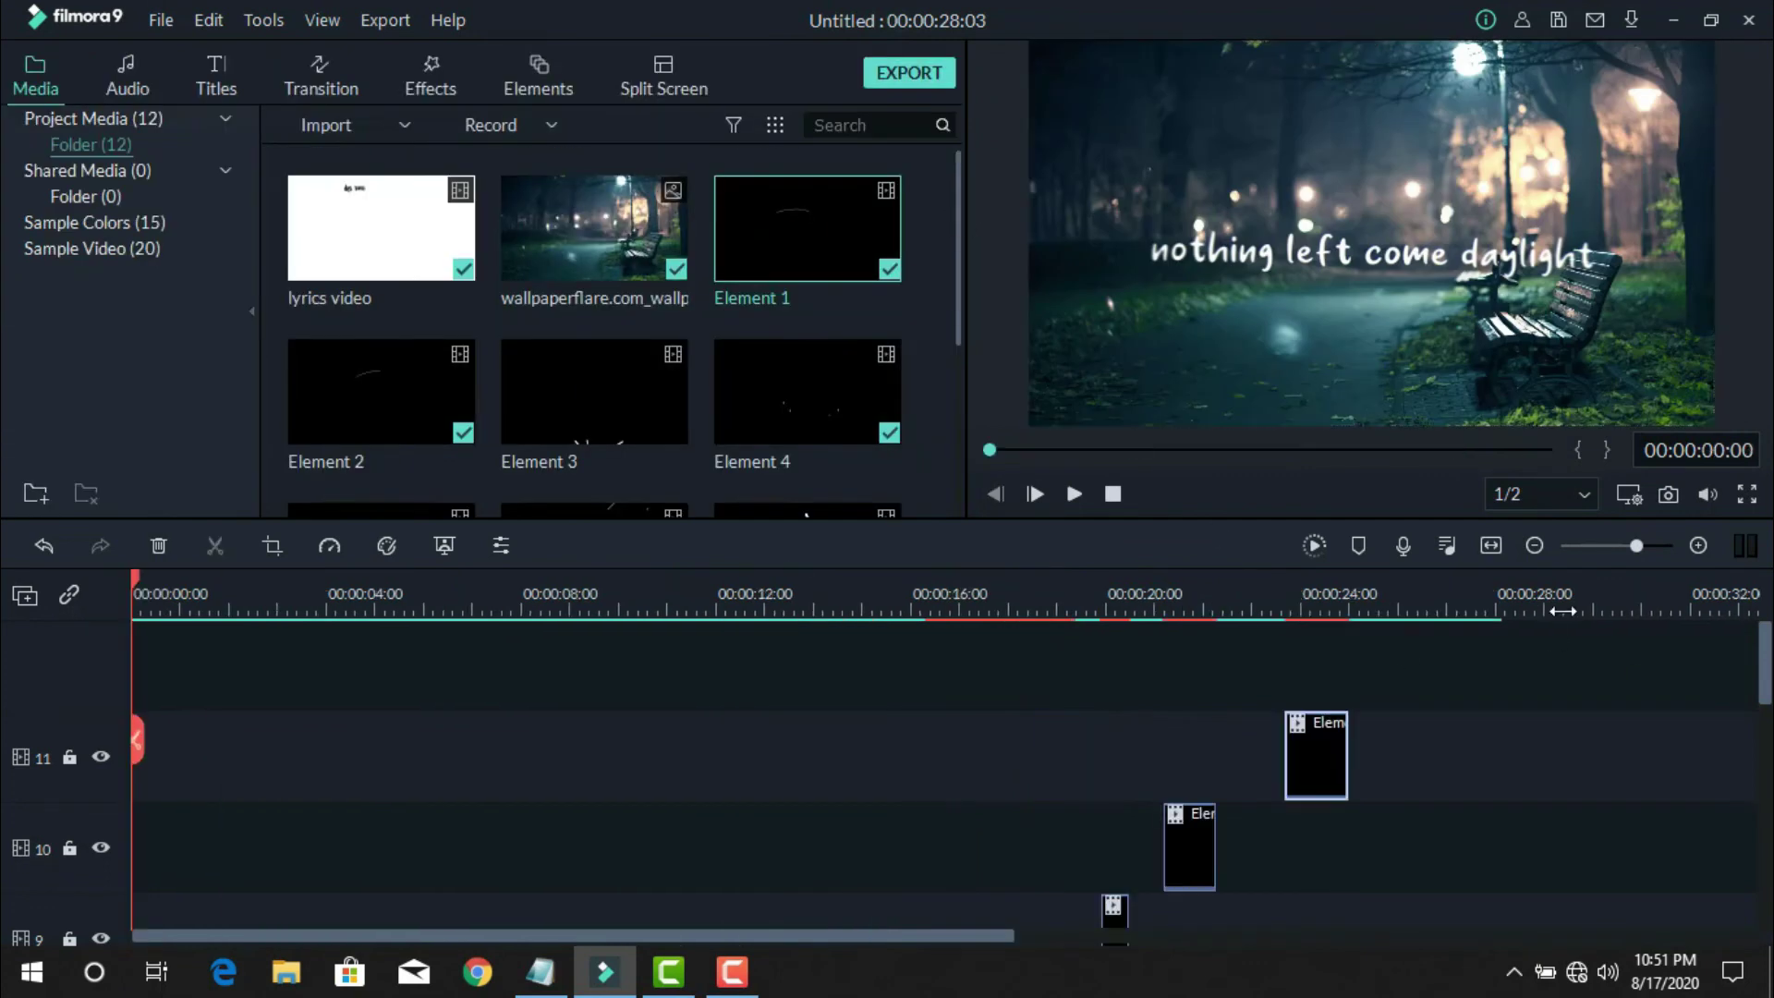
{"action": "left_click_drag", "start_coordinate": [1564, 610], "coordinate": [1766, 648]}
{"action": "left_click_drag", "start_coordinate": [599, 935], "coordinate": [139, 936]}
{"action": "left_click_drag", "start_coordinate": [1247, 610], "coordinate": [1182, 610]}
{"action": "left_click", "coordinate": [1314, 545]}
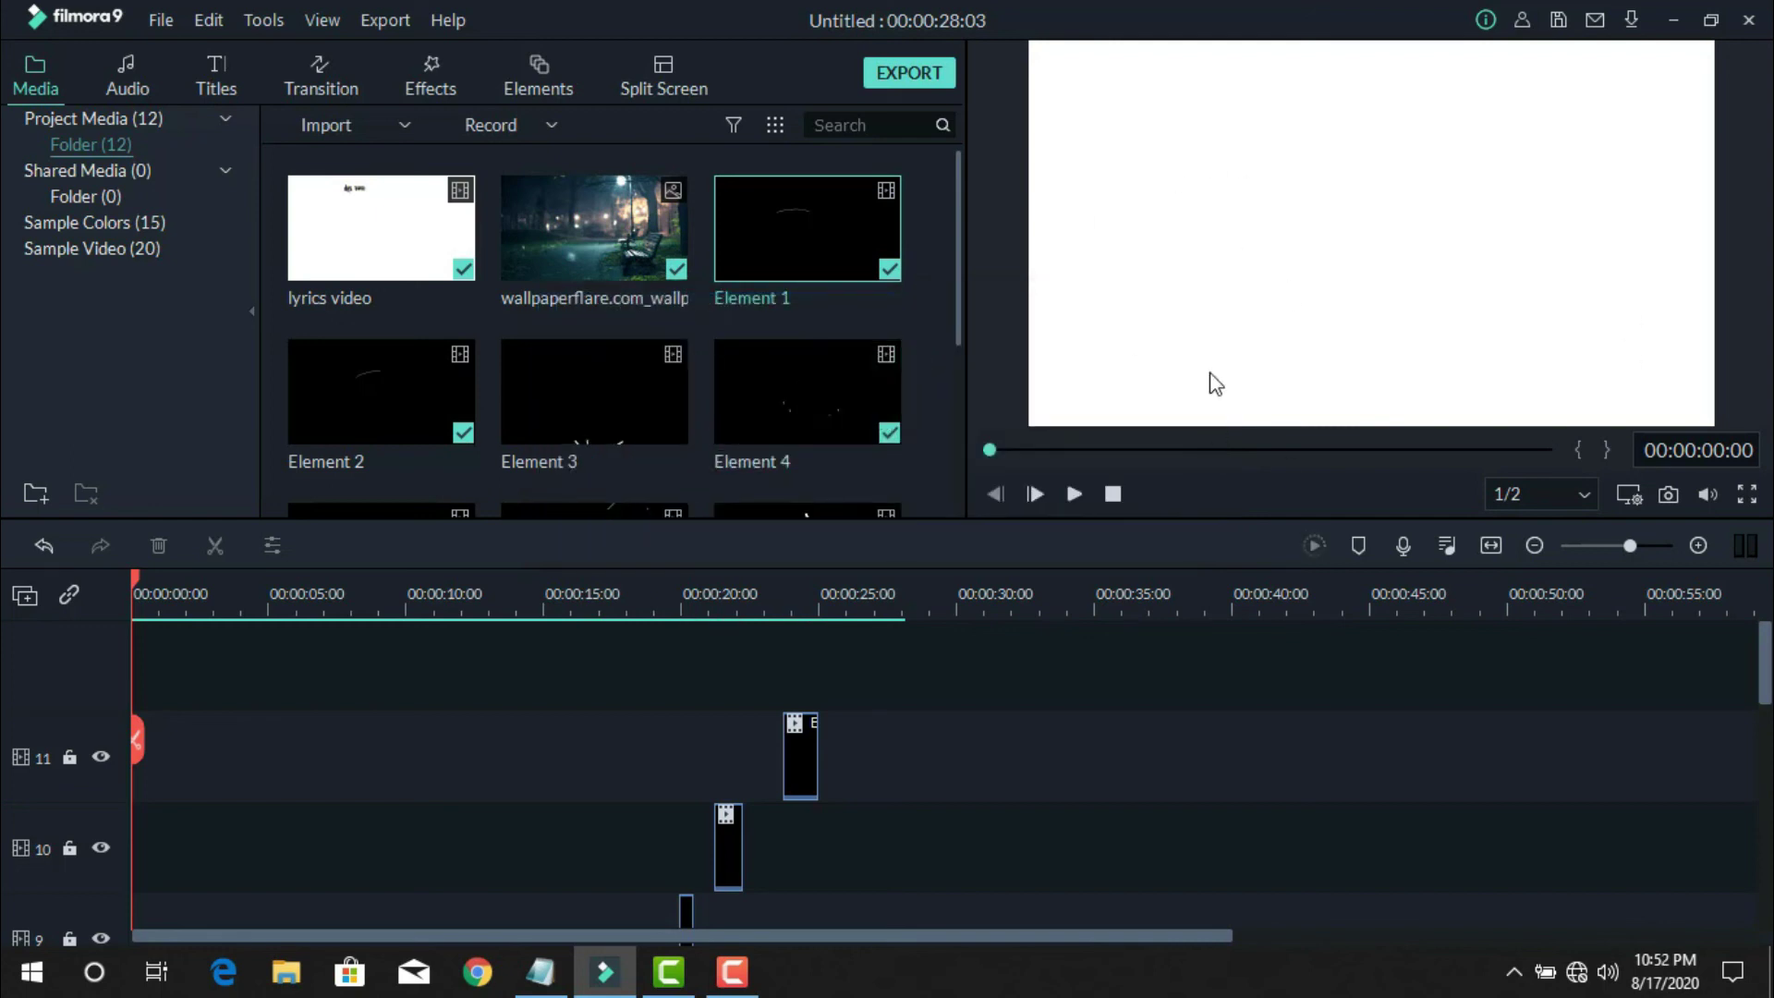
{"action": "left_click", "coordinate": [1072, 488]}
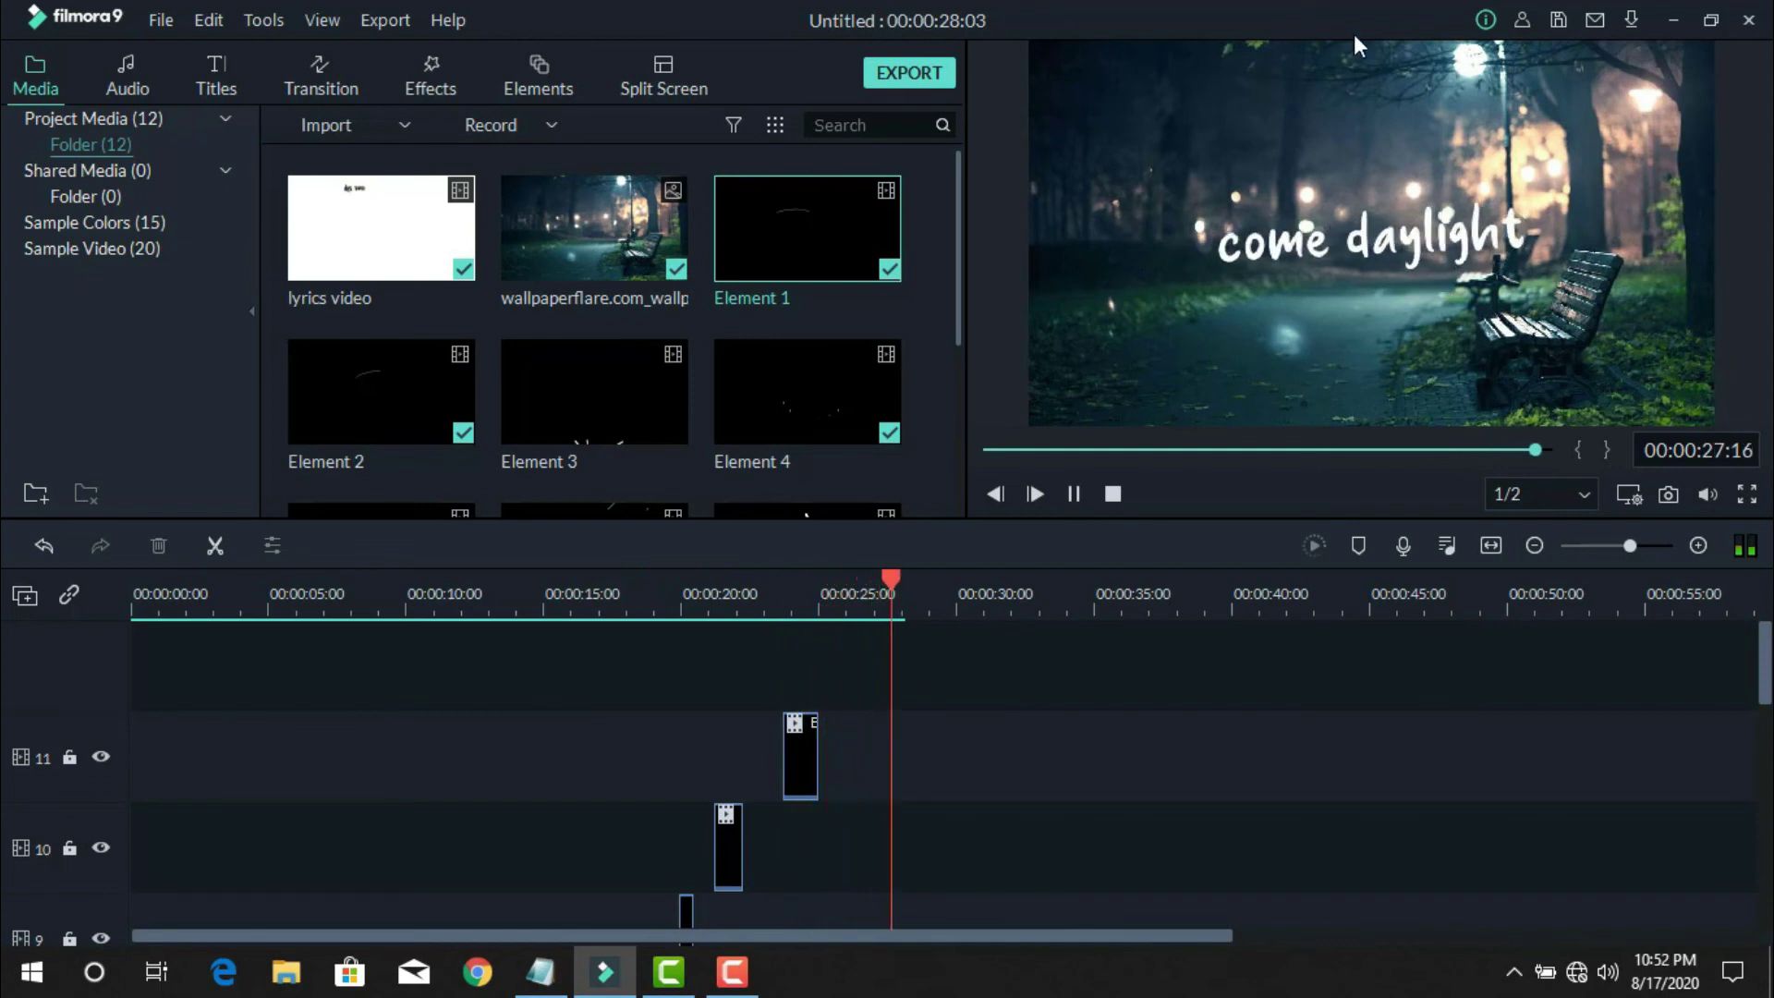
- Search the effects library for "cin", then minimize the editor to show the desktop
{"action": "left_click", "coordinate": [427, 83]}
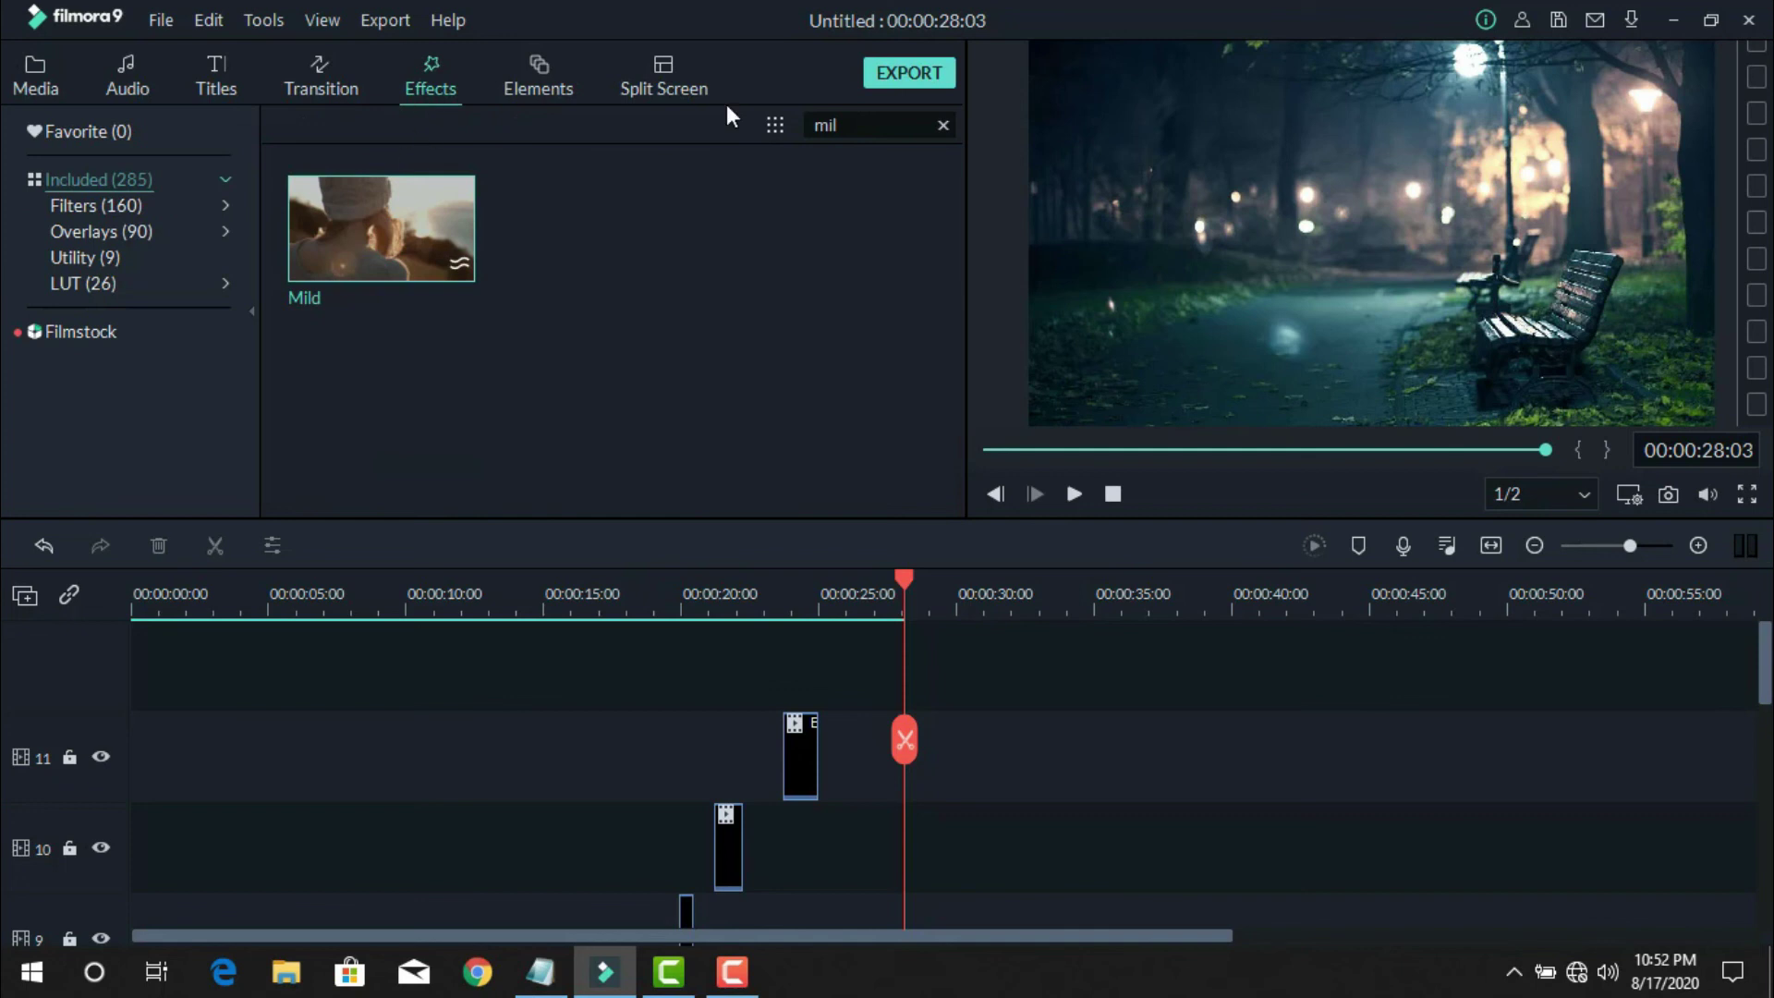
{"action": "key", "text": "BackSpace"}
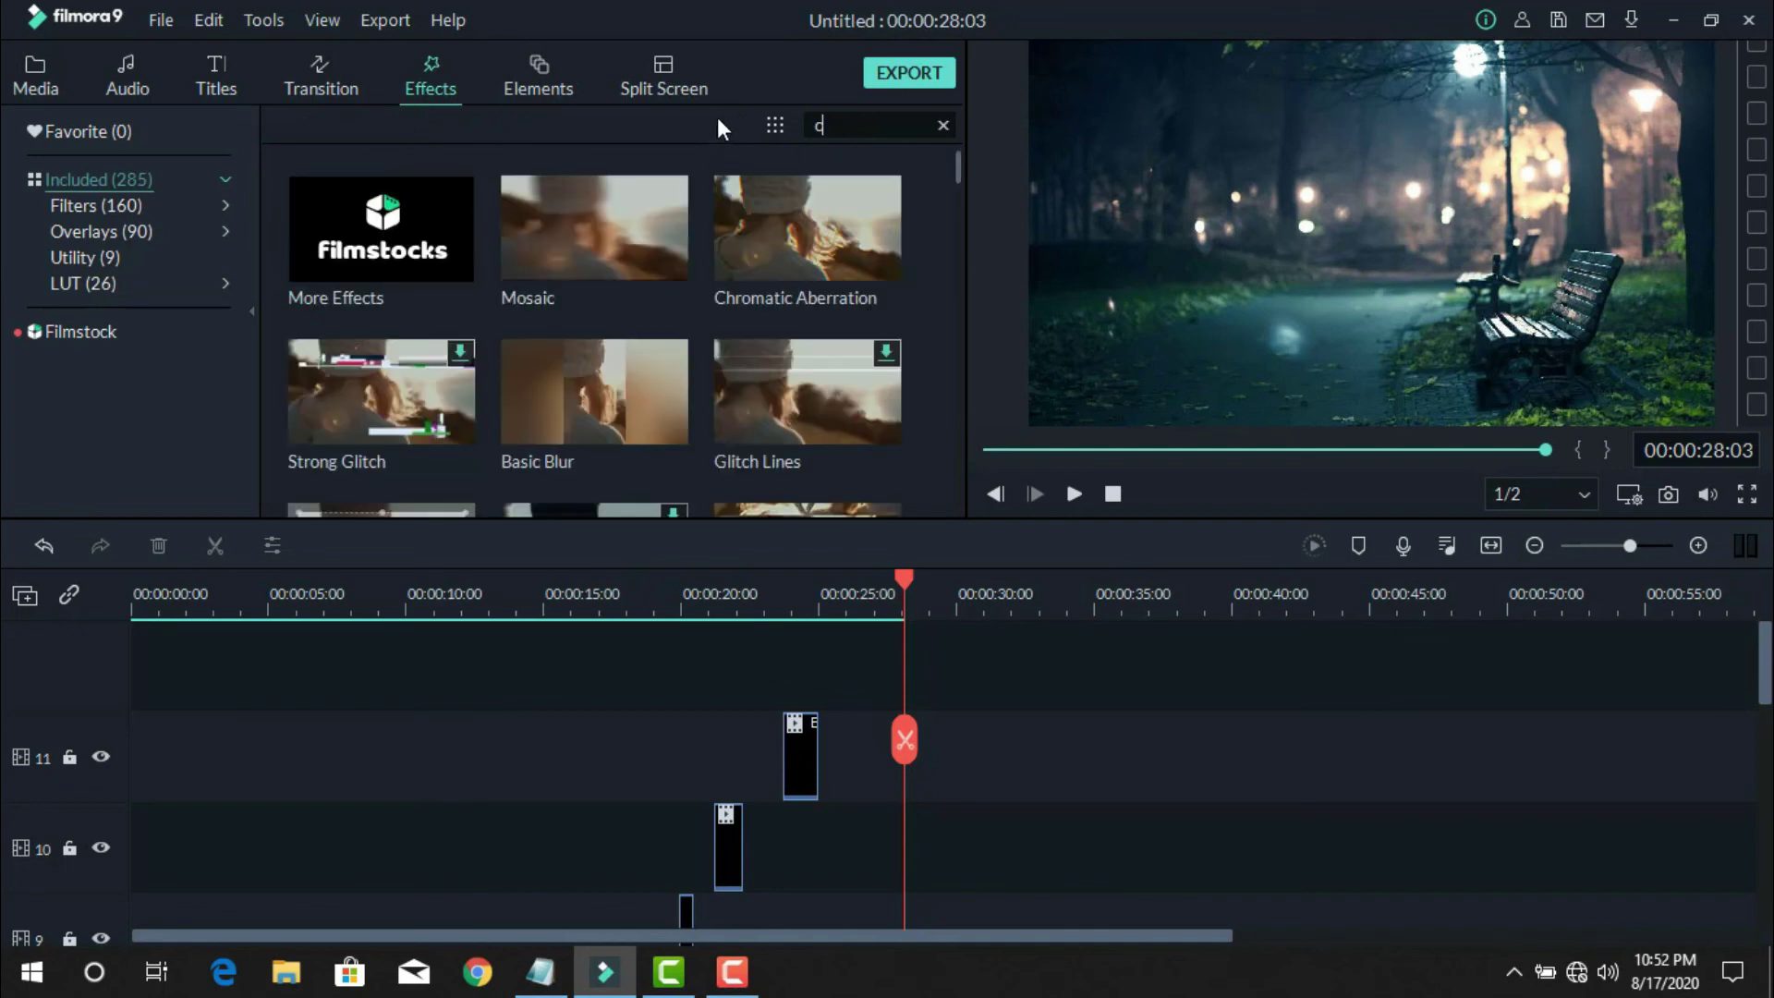
{"action": "type", "text": "cin"}
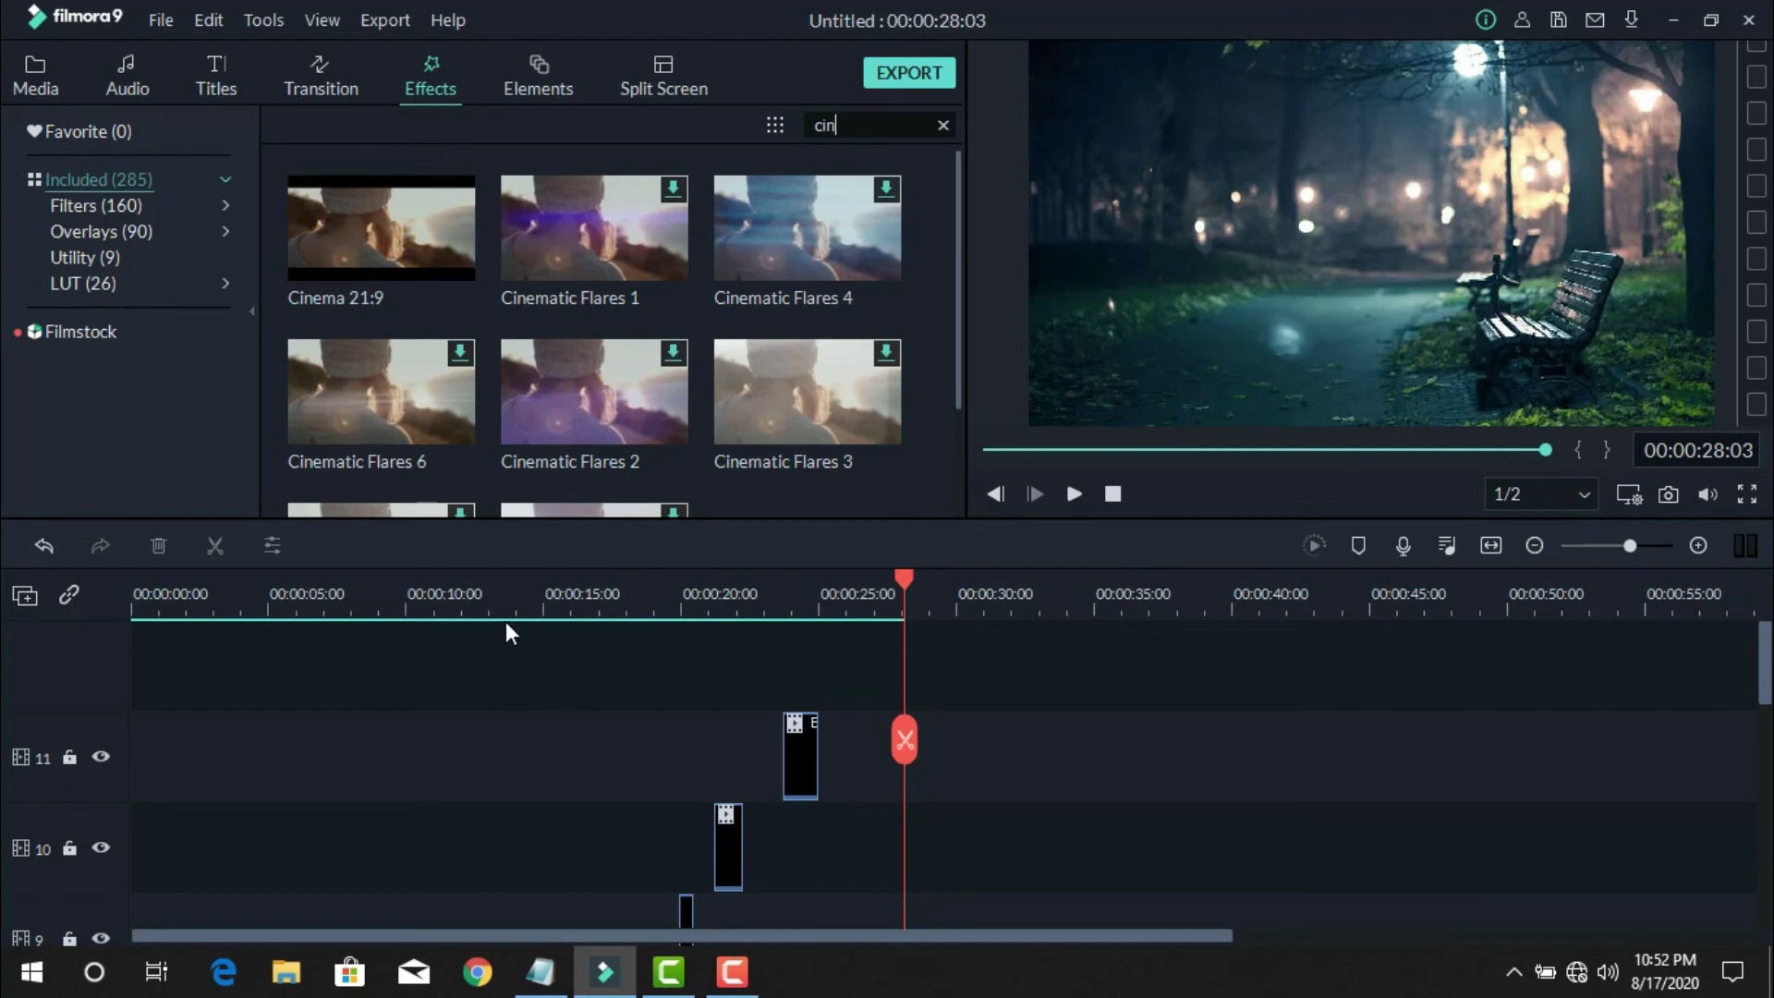
{"action": "left_click", "coordinate": [1676, 17]}
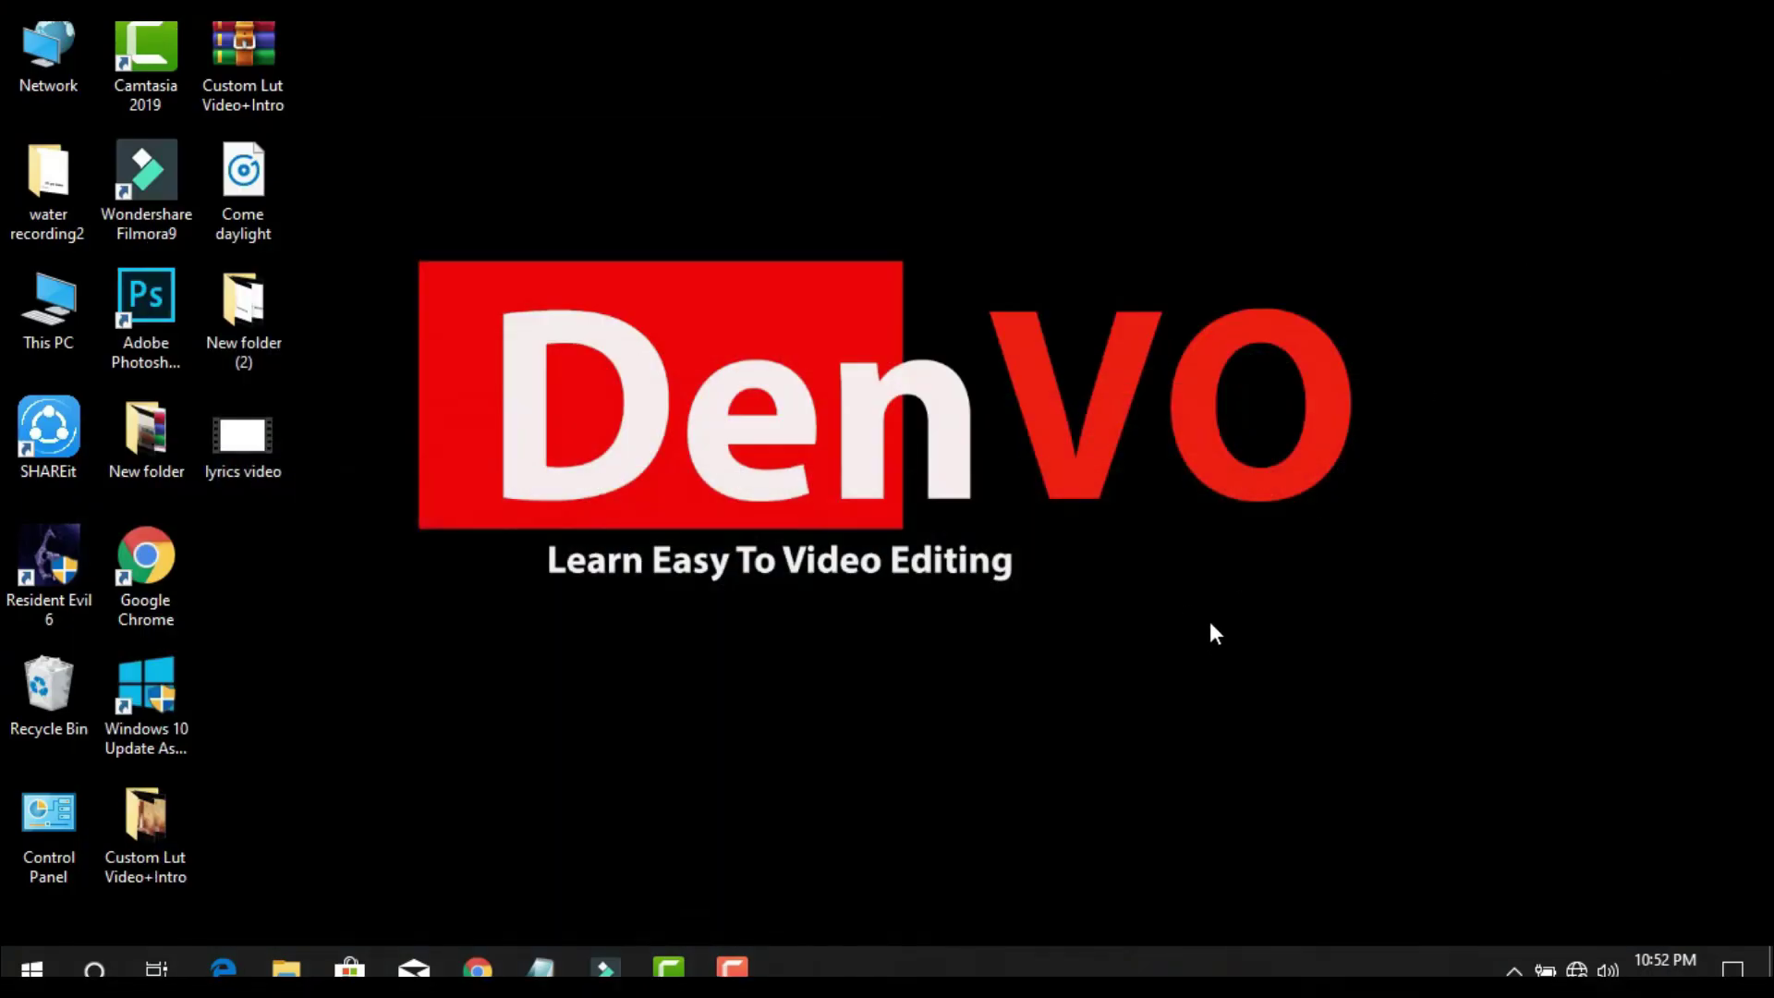